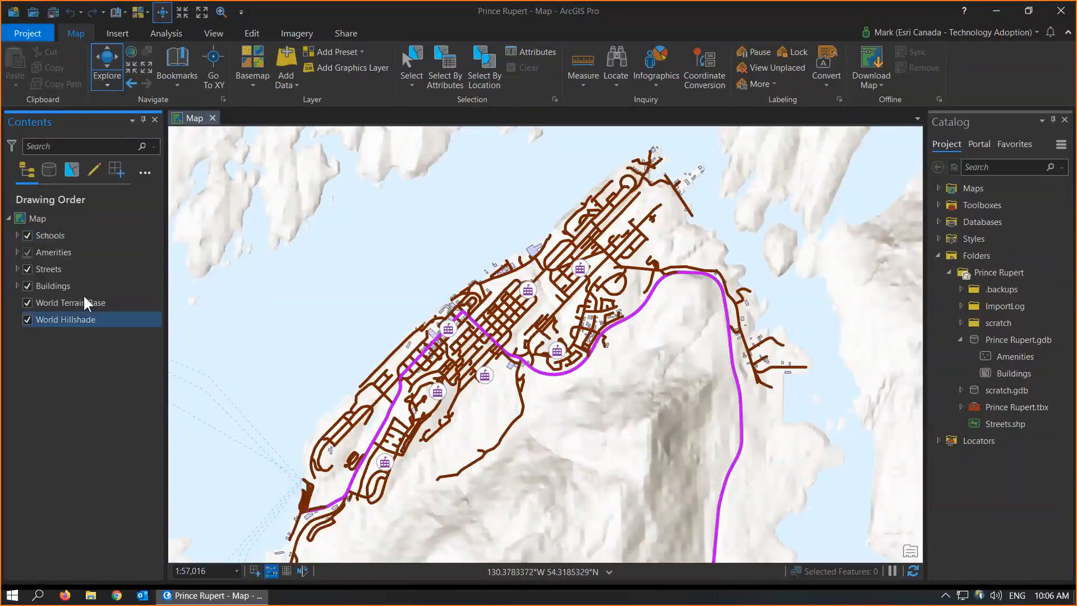
Step: List the map layers by data source and examine where the Schools, Amenities and Streets layers are stored
{"action": "left_click", "coordinate": [48, 171]}
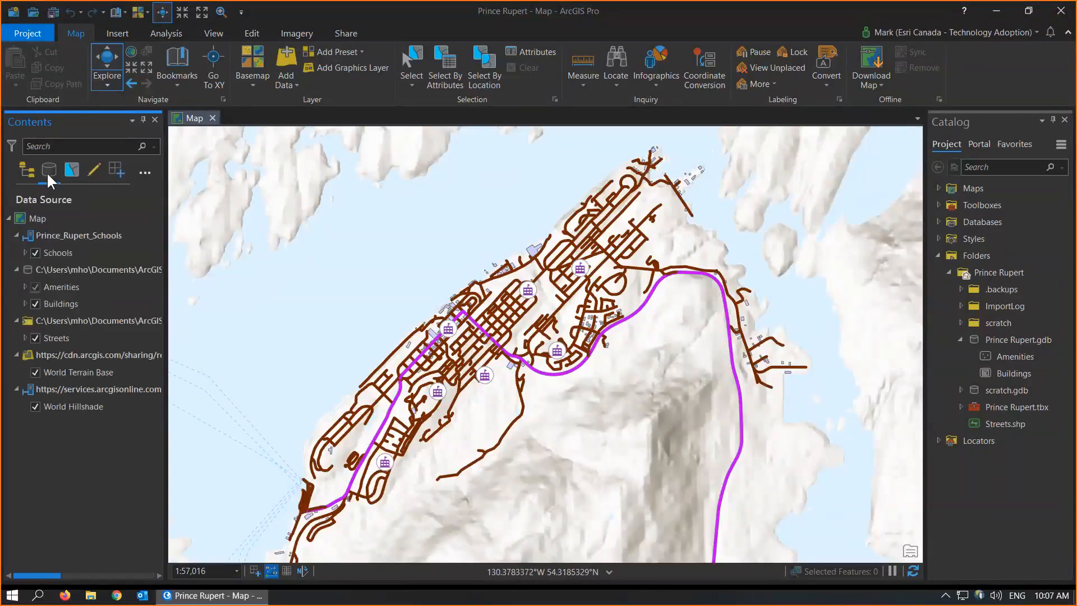
{"action": "left_click", "coordinate": [66, 257]}
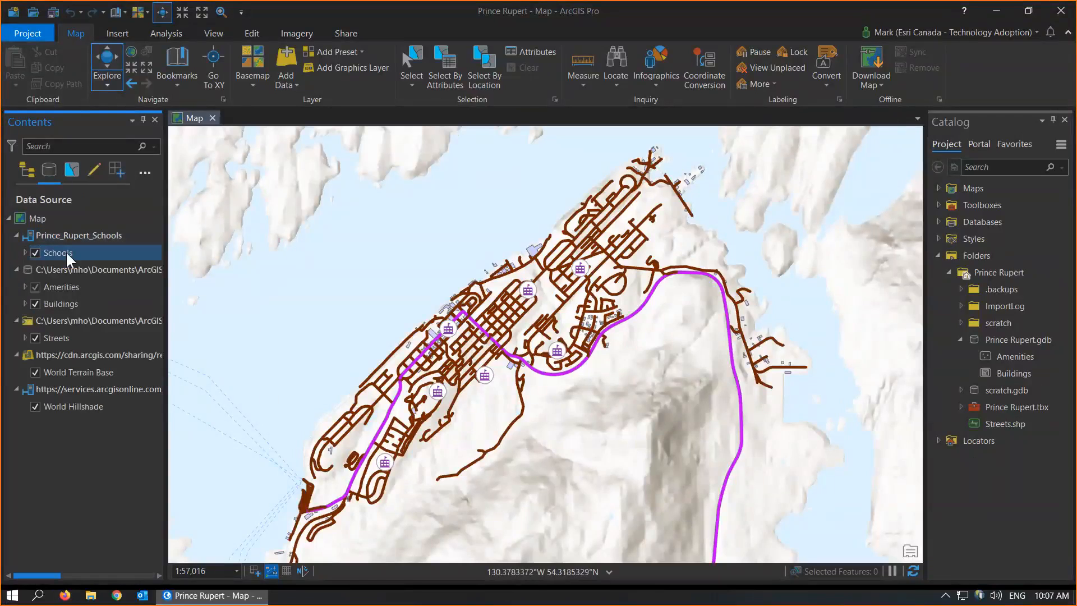
{"action": "left_click", "coordinate": [90, 273]}
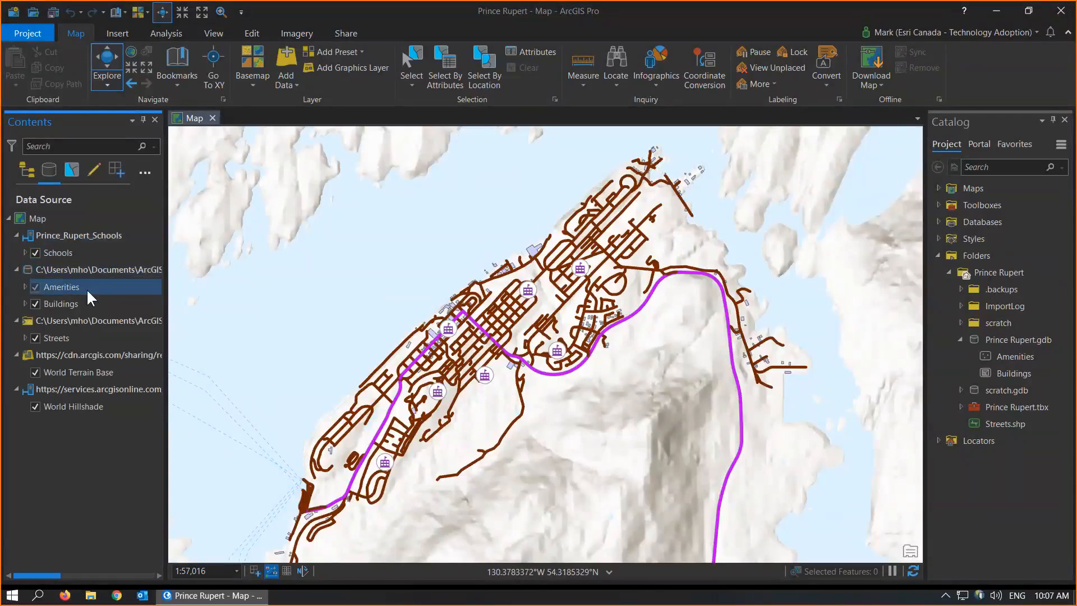
{"action": "left_click", "coordinate": [68, 337]}
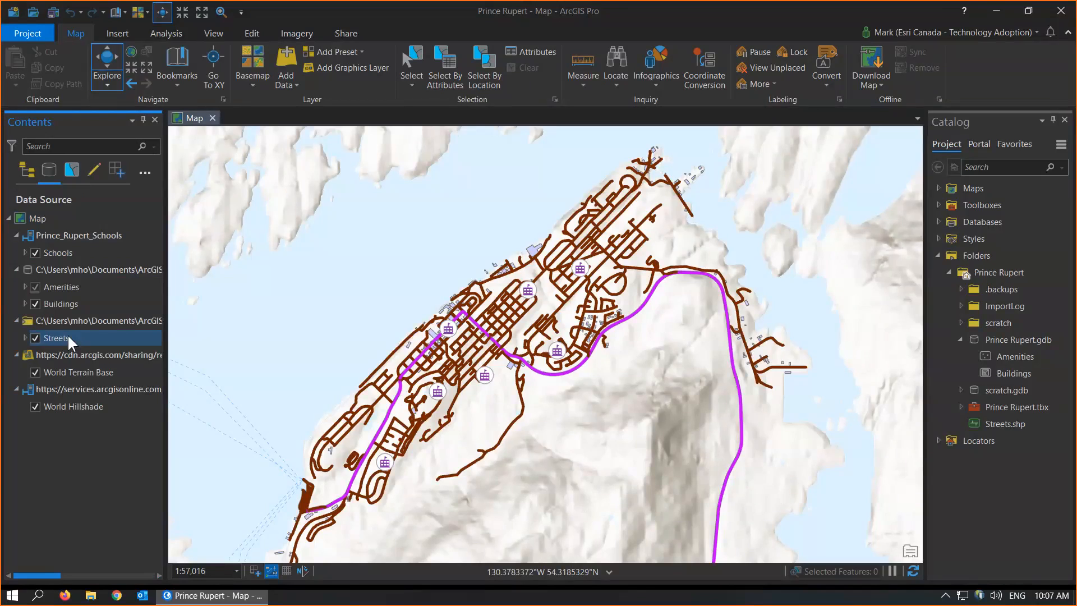
Step: Reset the workspace panes to the editing arrangement and bring the Catalog to the front
{"action": "left_click", "coordinate": [213, 34]}
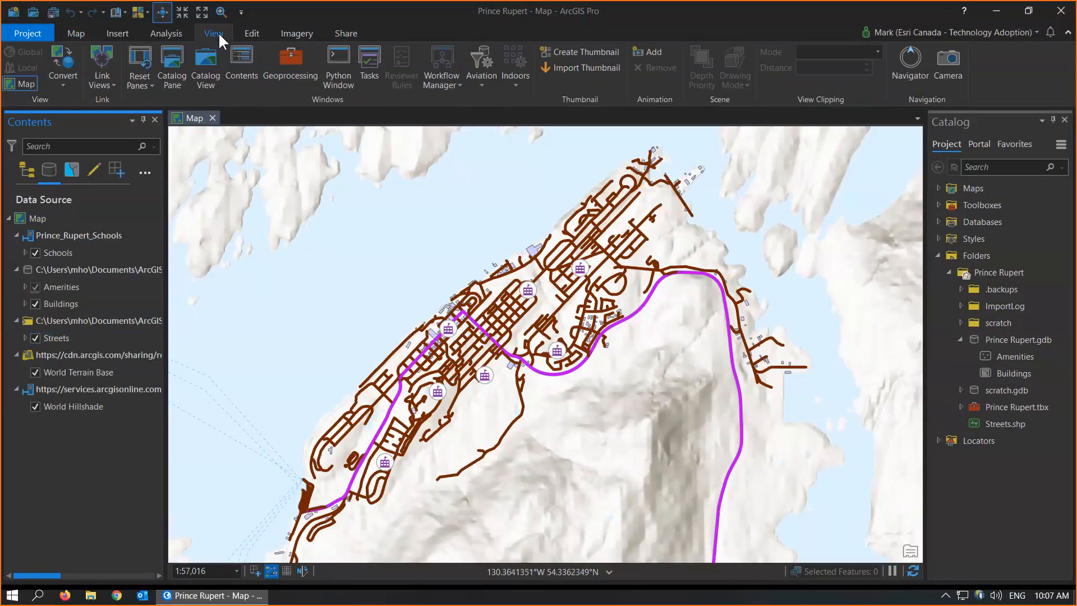
{"action": "left_click", "coordinate": [138, 82]}
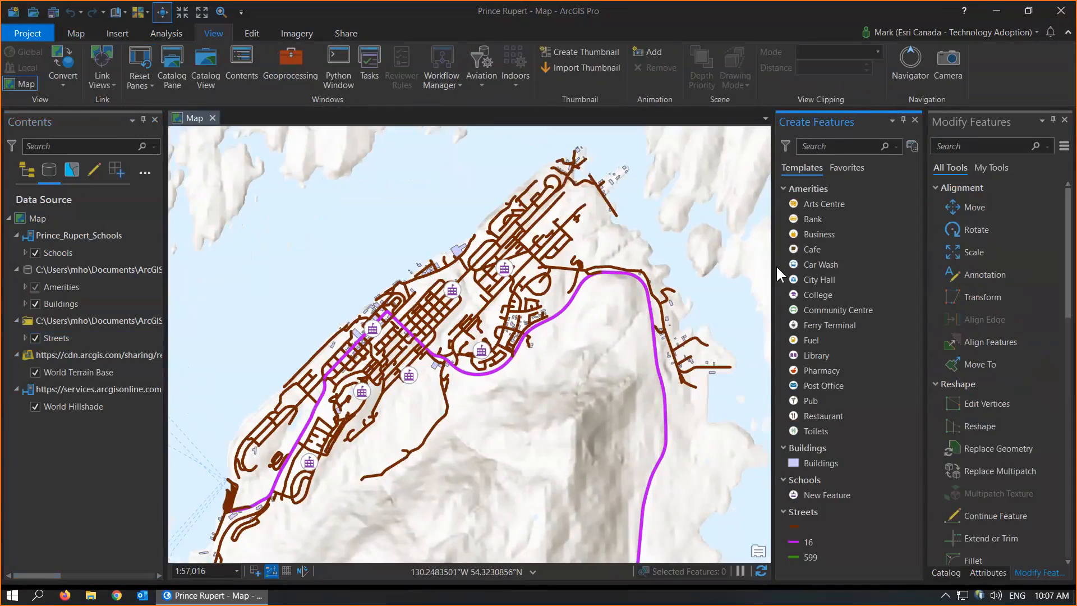
{"action": "left_click", "coordinate": [980, 572]}
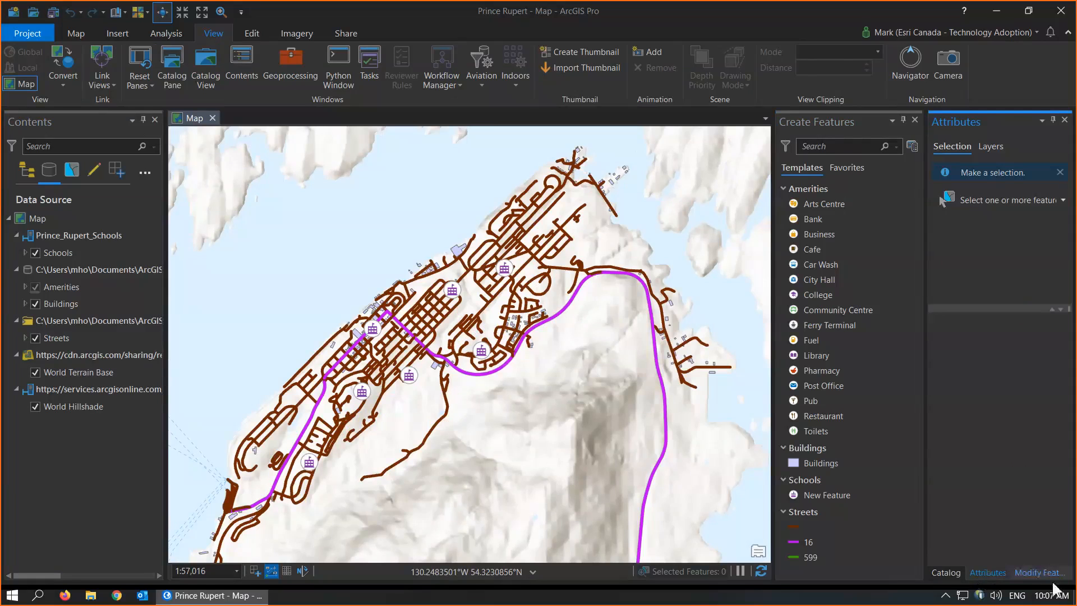
{"action": "left_click", "coordinate": [944, 573]}
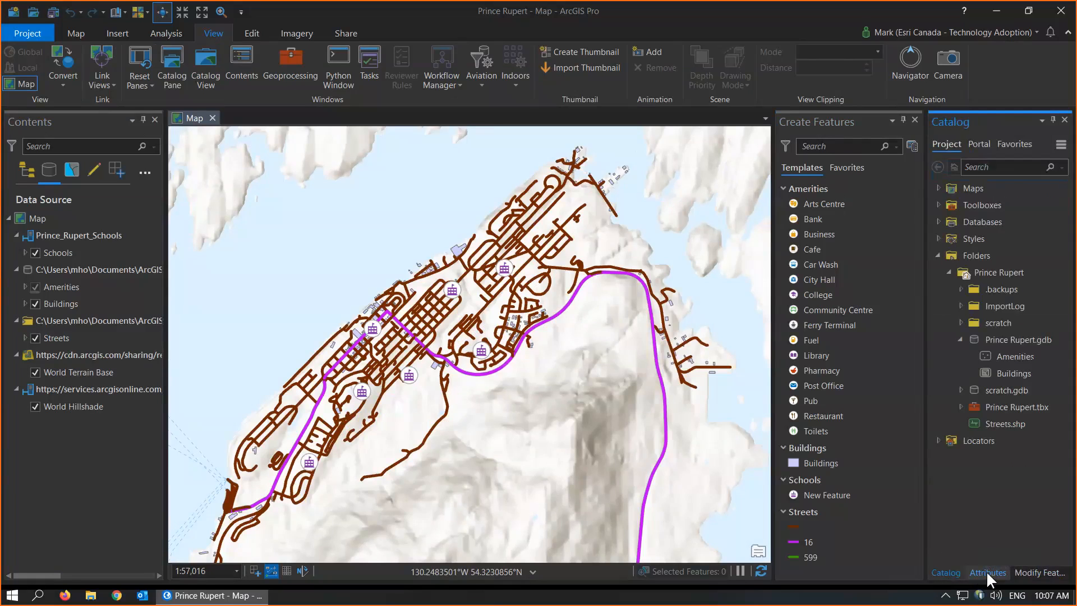
Step: Make the Buildings and Streets layers non-editable, and set the Contents pane to auto-hide
{"action": "left_click", "coordinate": [94, 167]}
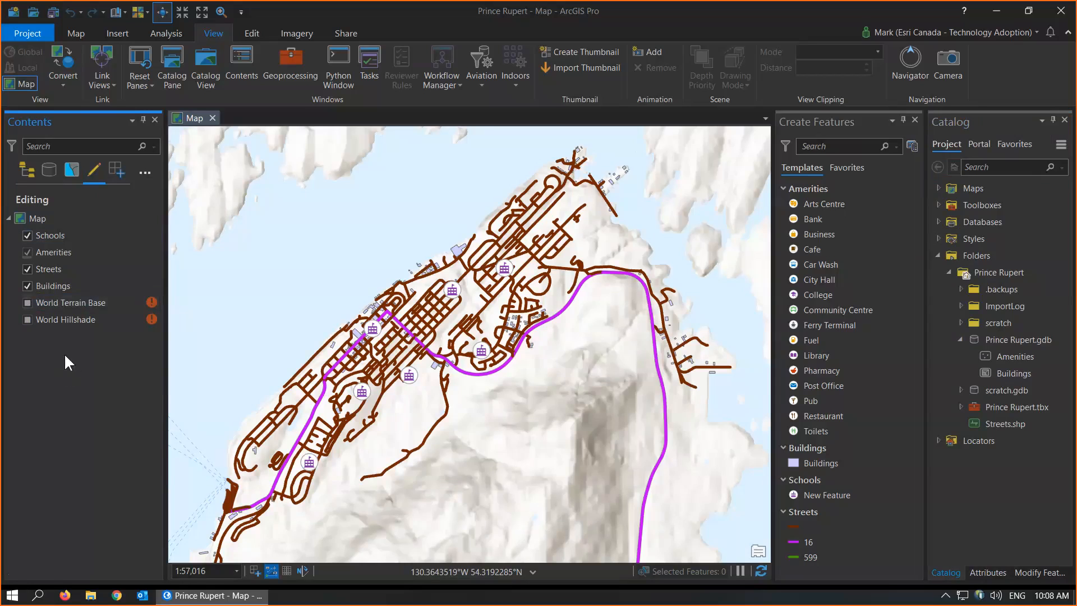
{"action": "left_click", "coordinate": [25, 285]}
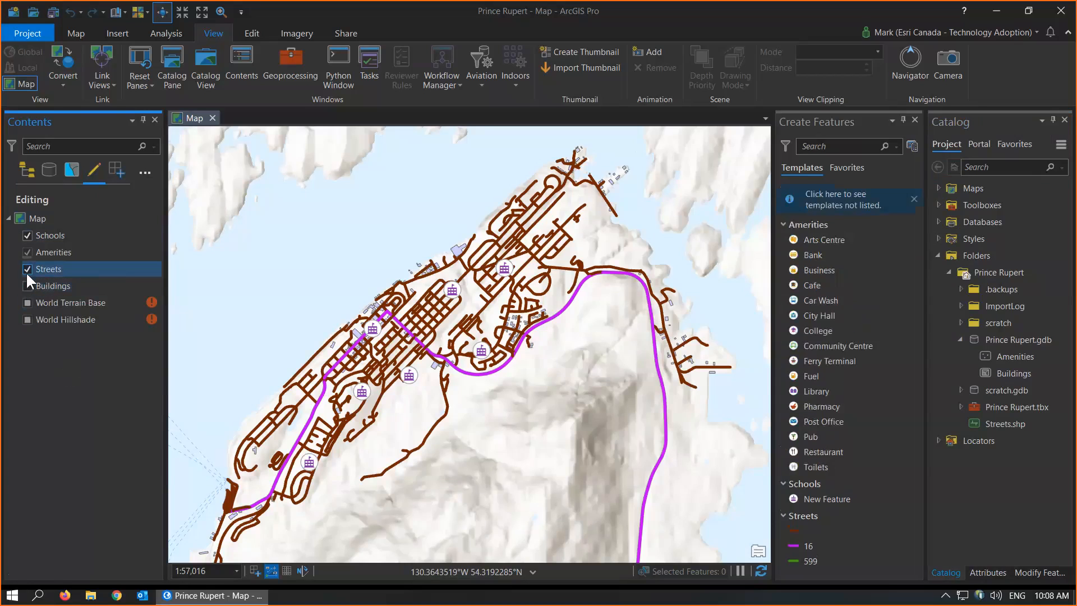
{"action": "left_click", "coordinate": [27, 272]}
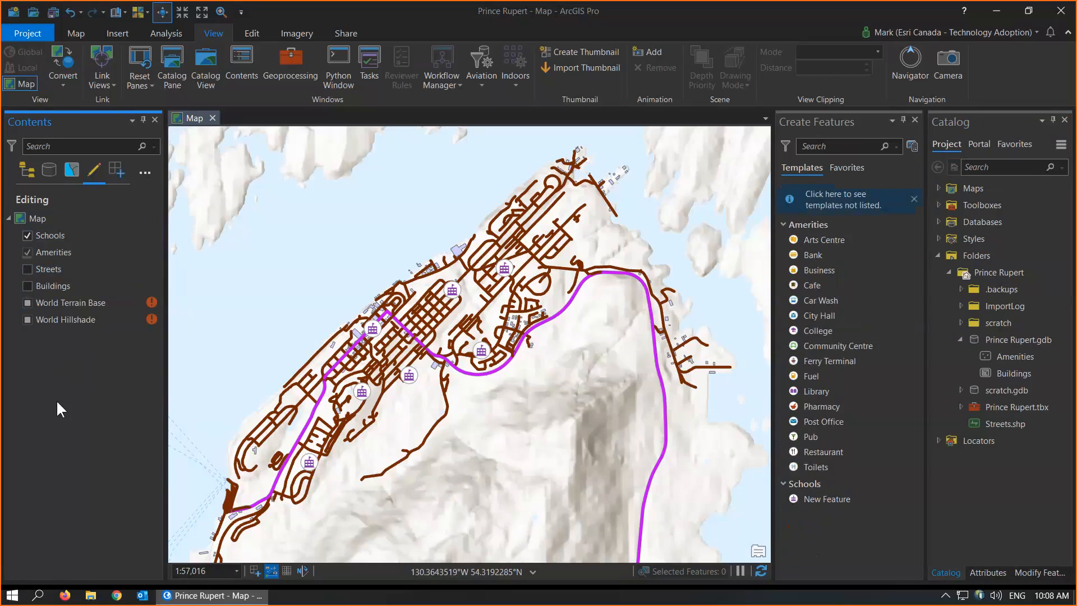
{"action": "left_click", "coordinate": [143, 119]}
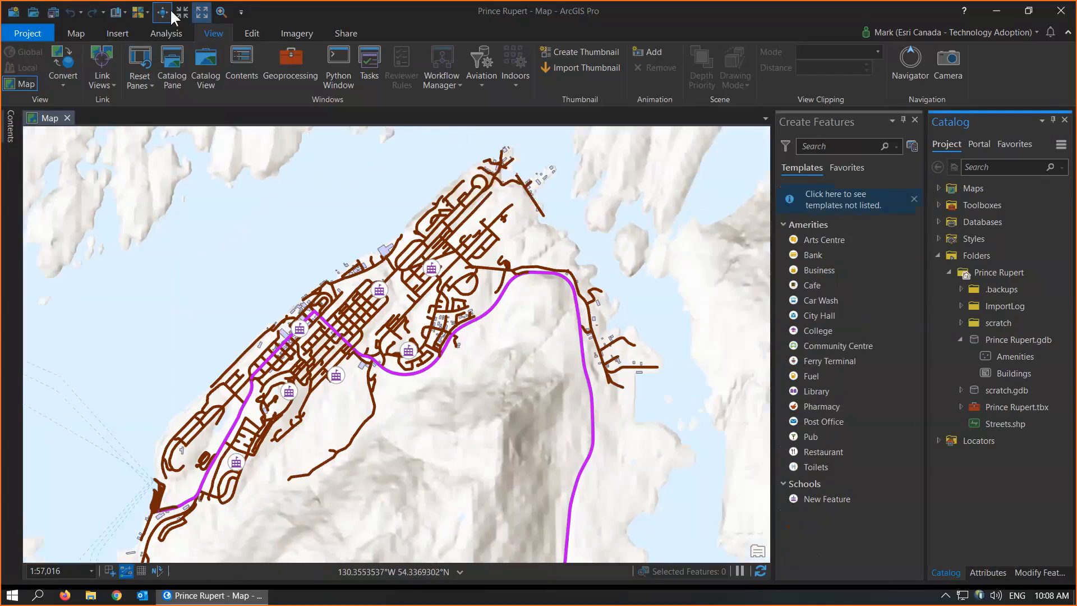
Step: Zoom the map to the Downtown bookmark and change the basemap to Imagery
{"action": "left_click", "coordinate": [125, 13]}
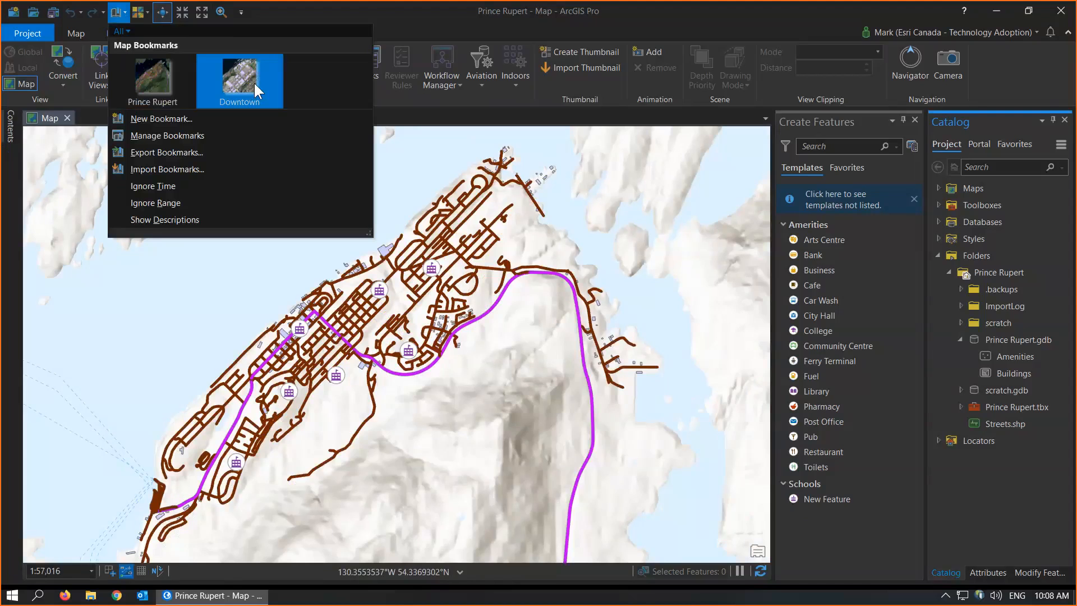
{"action": "left_click", "coordinate": [254, 82]}
{"action": "left_click", "coordinate": [145, 11]}
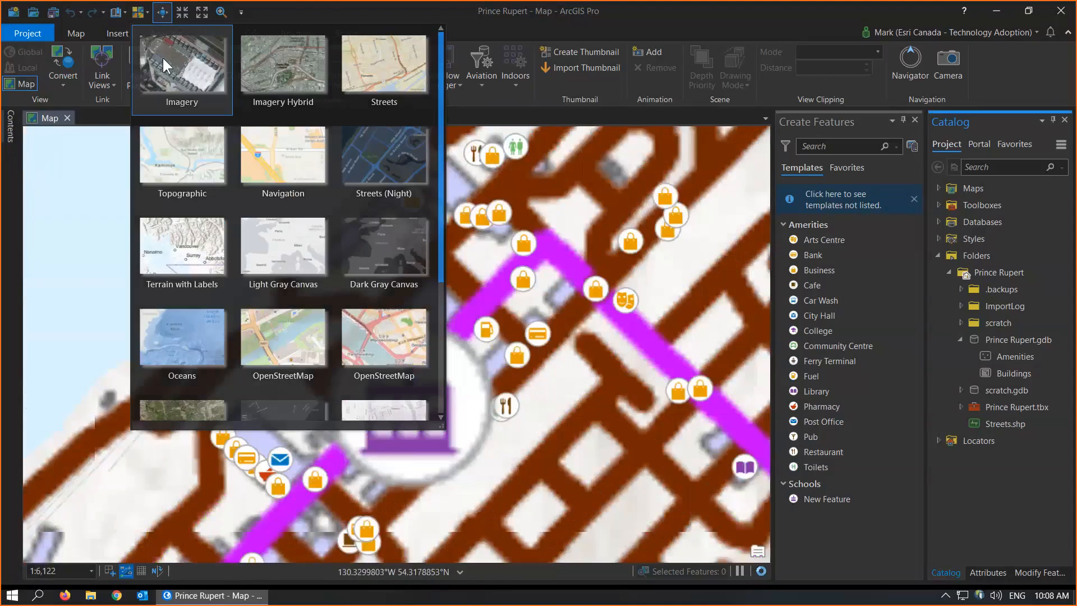
{"action": "left_click", "coordinate": [162, 56]}
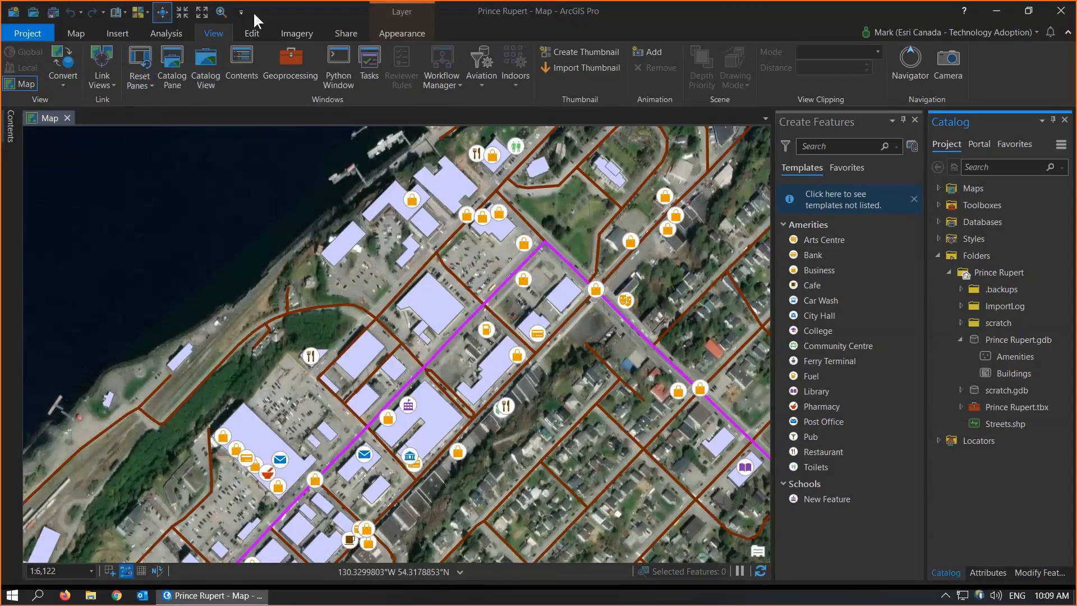
Step: Review the application's editing and versioning options, including the session settings, without changing anything
{"action": "left_click", "coordinate": [254, 34]}
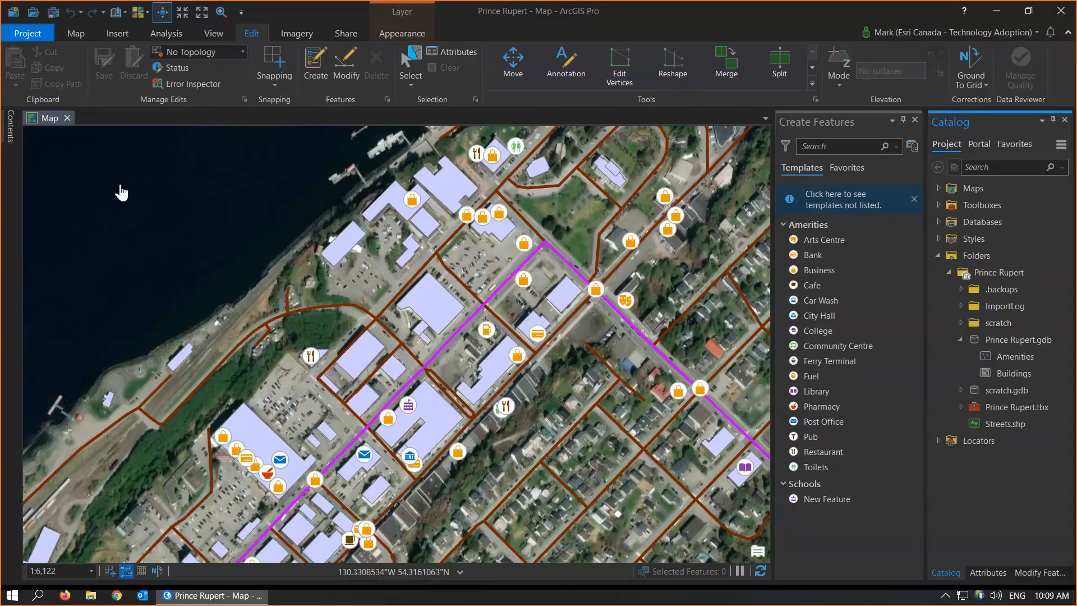
{"action": "left_click", "coordinate": [37, 46]}
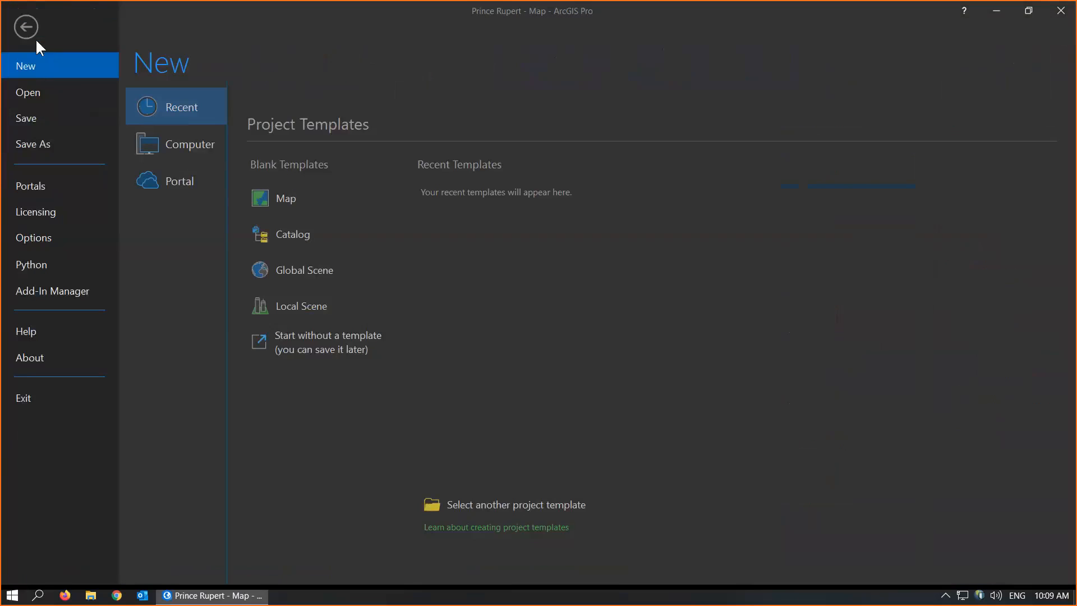
{"action": "left_click", "coordinate": [52, 241]}
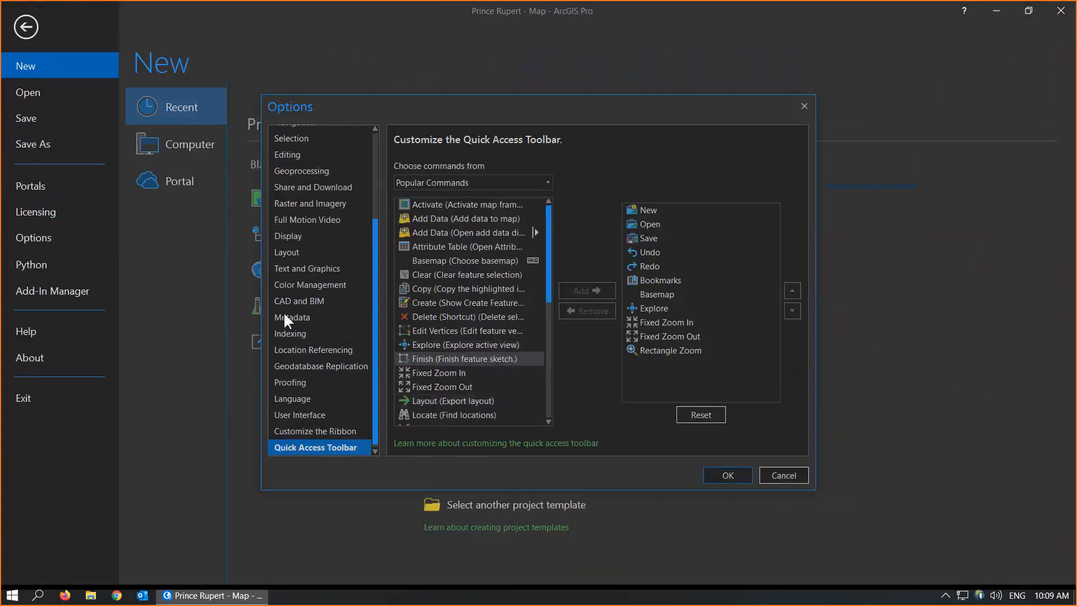
{"action": "left_click", "coordinate": [289, 157]}
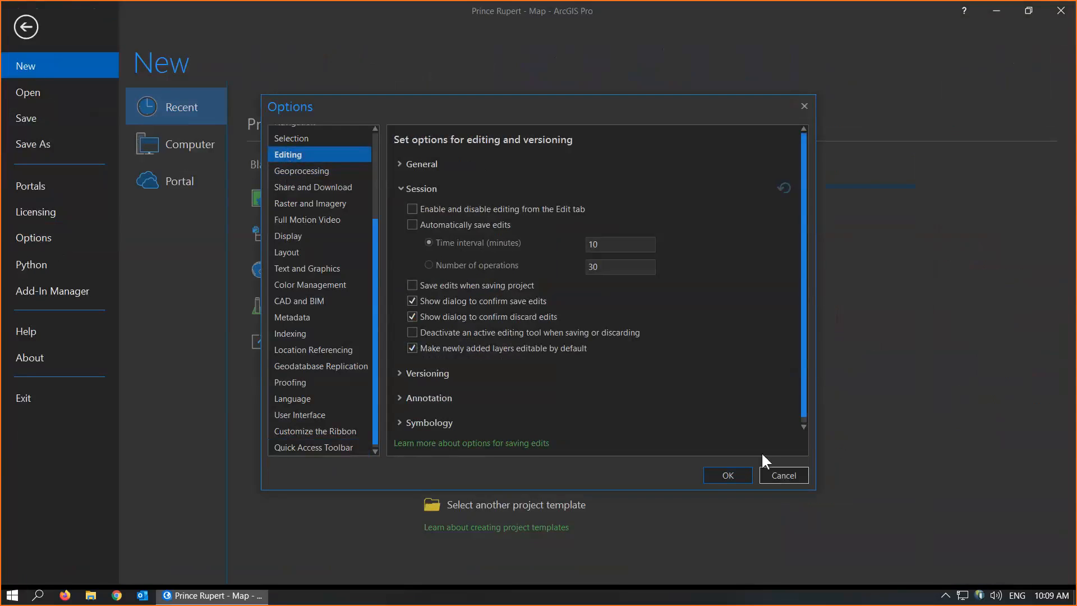
{"action": "left_click", "coordinate": [788, 476]}
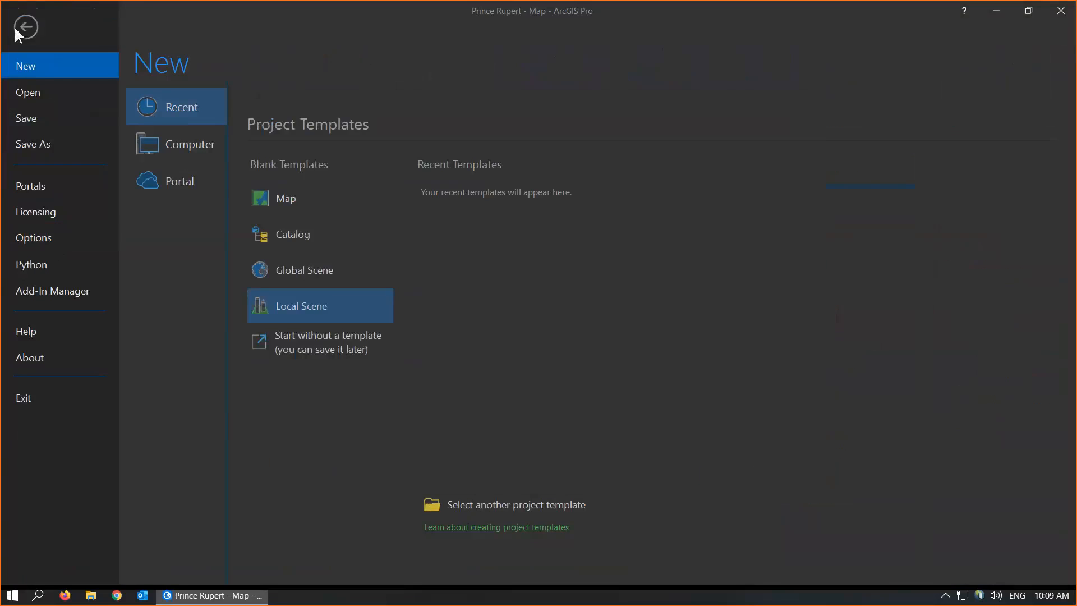
{"action": "left_click", "coordinate": [28, 21]}
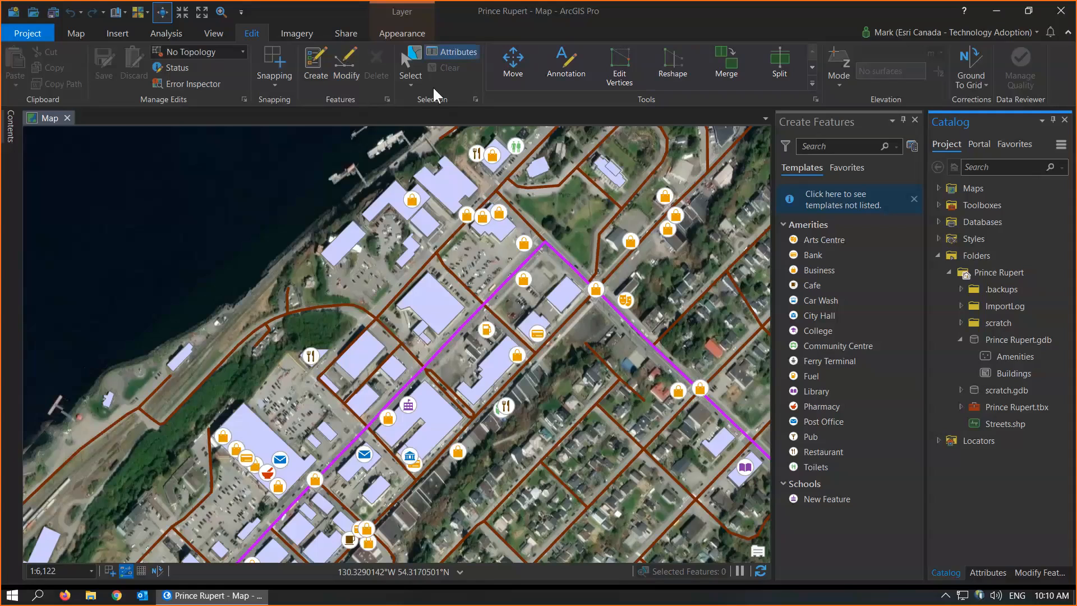
Step: Move the Safeway Downtown amenity point onto the large building just across the purple highway to its west
{"action": "left_click", "coordinate": [411, 64]}
{"action": "left_click", "coordinate": [524, 279]}
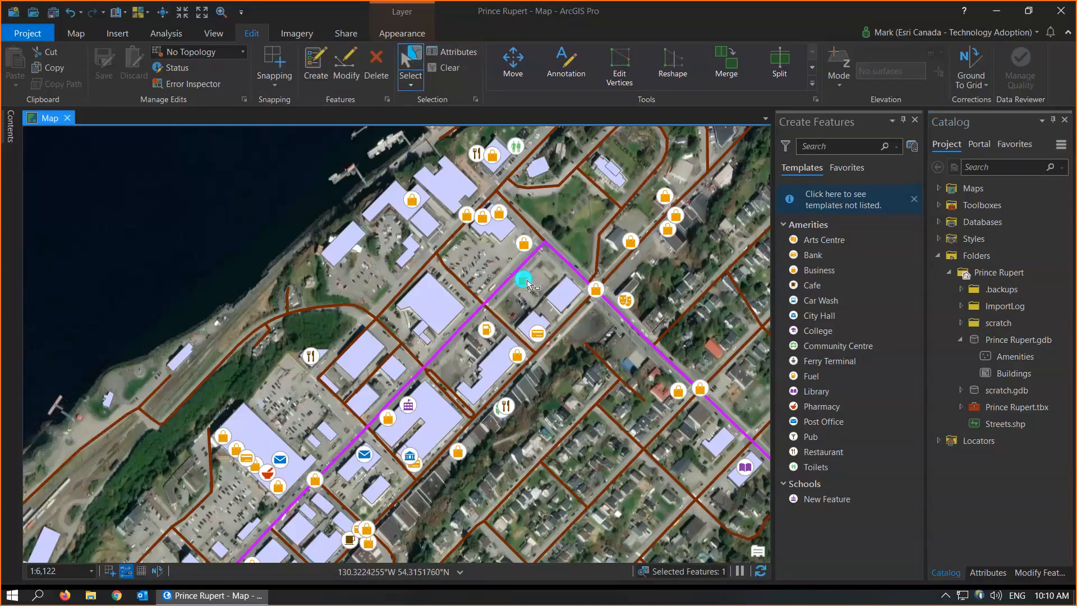
{"action": "left_click_drag", "start_coordinate": [526, 277], "coordinate": [456, 313]}
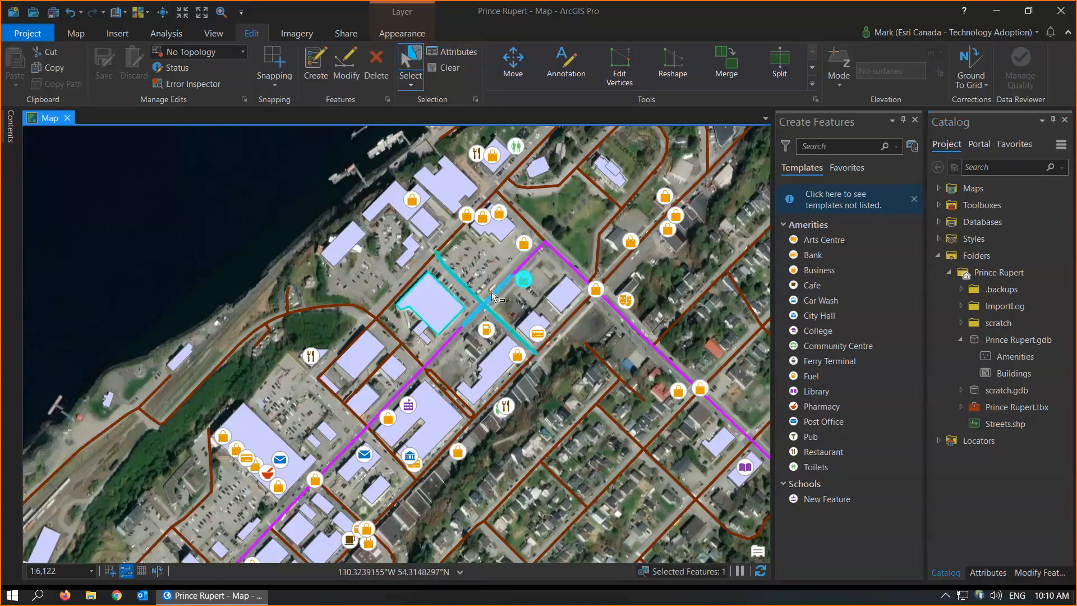
{"action": "left_click", "coordinate": [541, 284]}
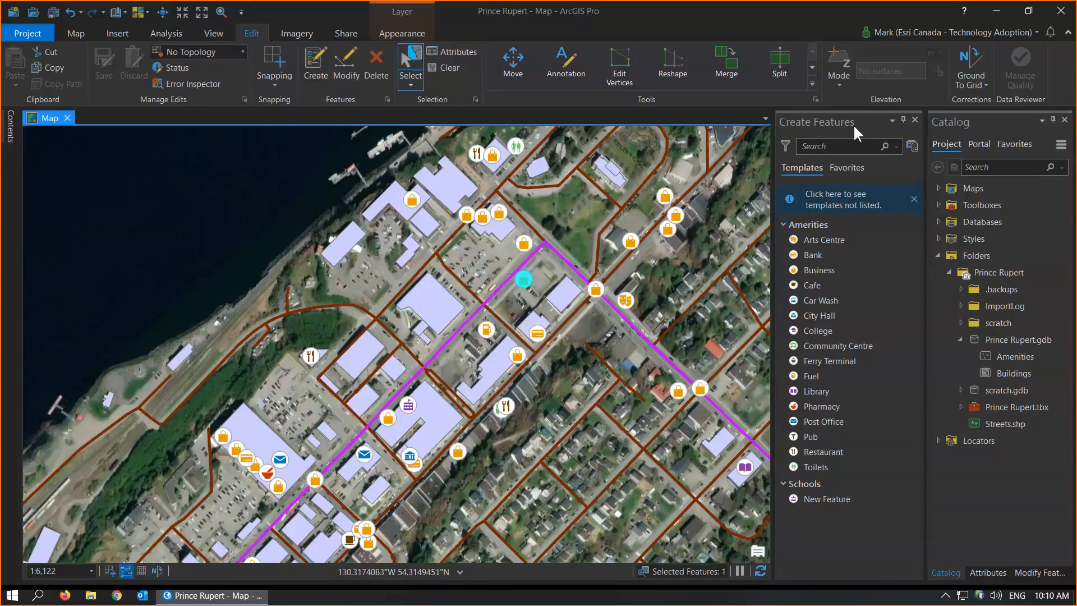
{"action": "left_click", "coordinate": [1040, 573]}
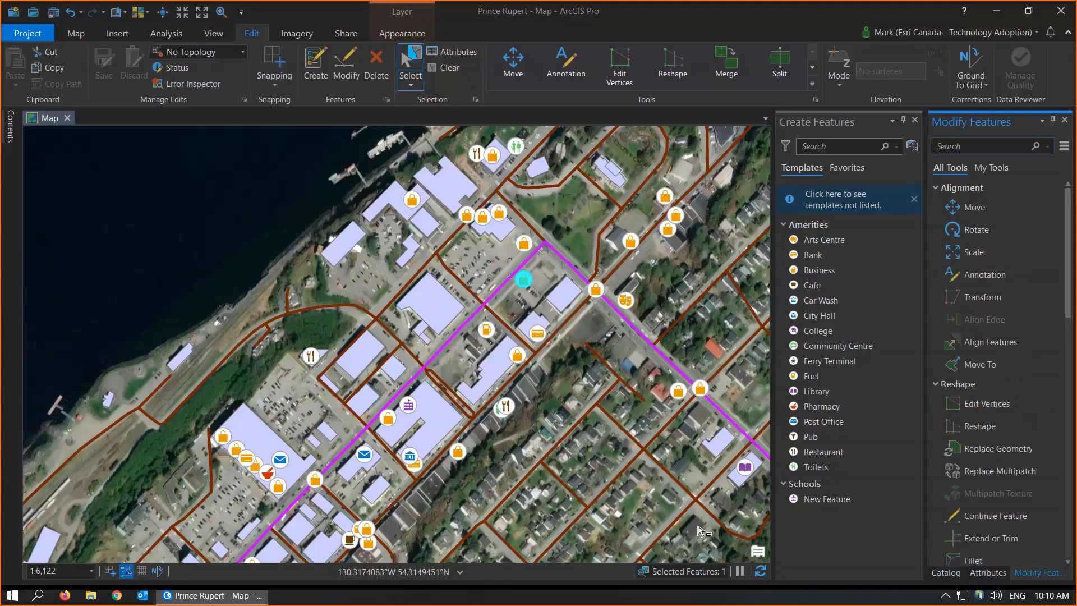
{"action": "left_click", "coordinate": [957, 210]}
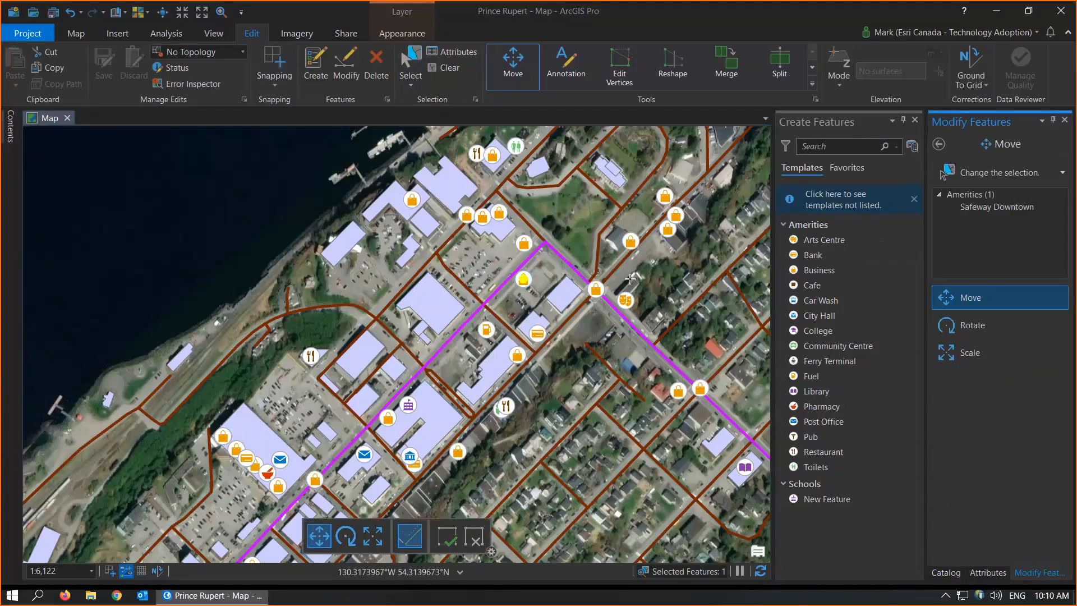
{"action": "left_click_drag", "start_coordinate": [523, 279], "coordinate": [427, 301]}
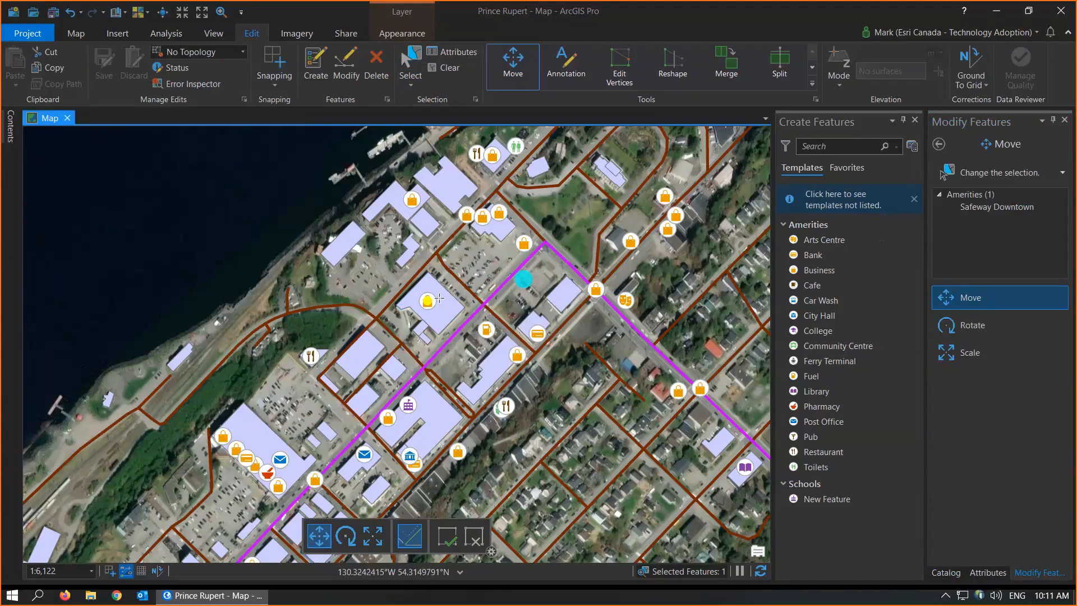
{"action": "key", "text": "F2"}
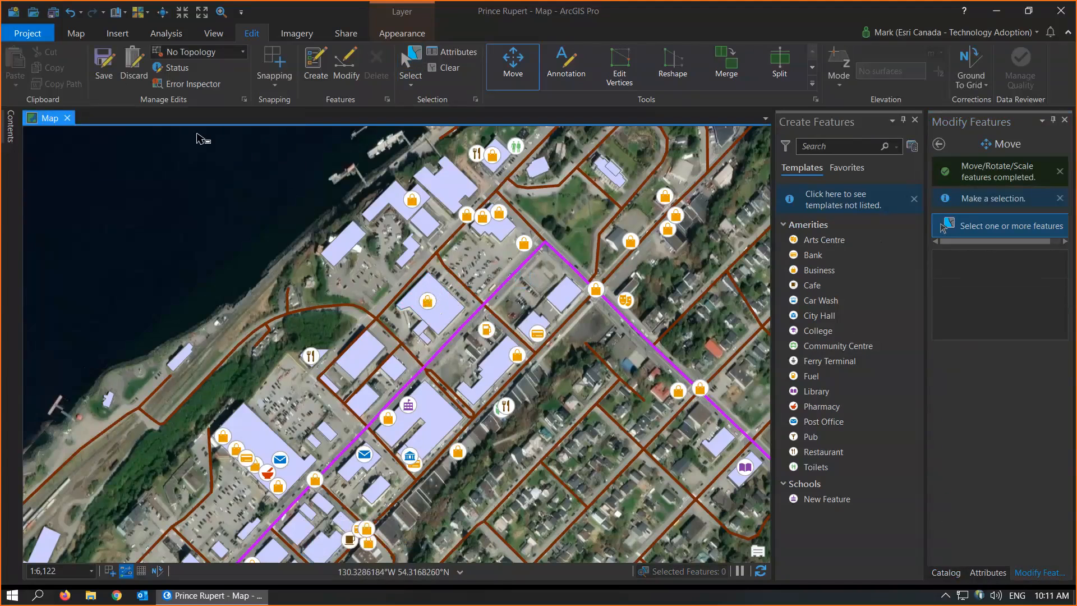
Step: Discard all pending edits, including the move of the Safeway Downtown point
{"action": "left_click", "coordinate": [133, 71]}
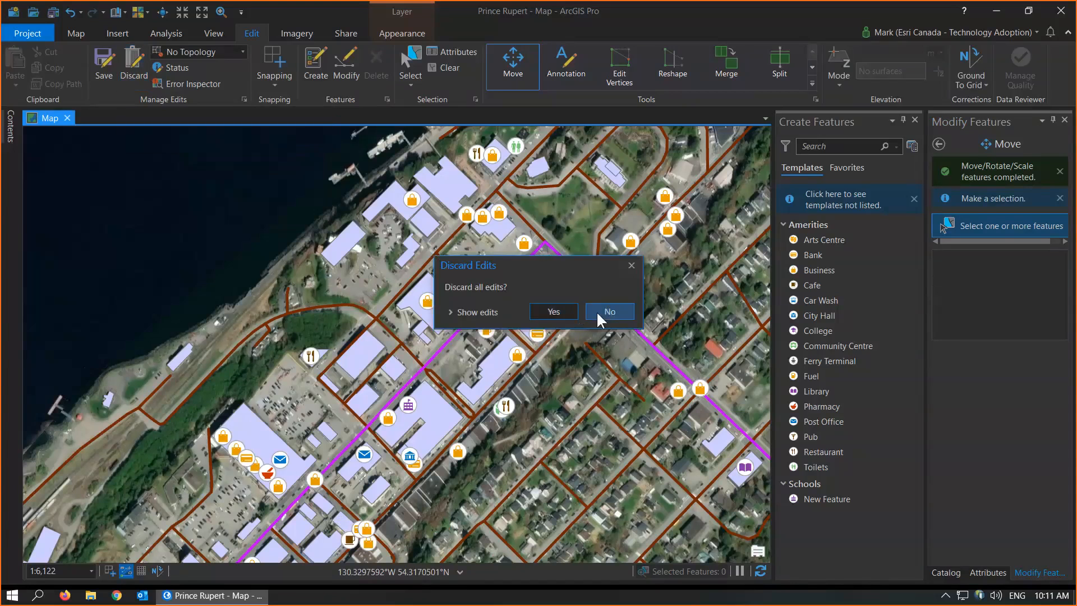
{"action": "left_click", "coordinate": [567, 314]}
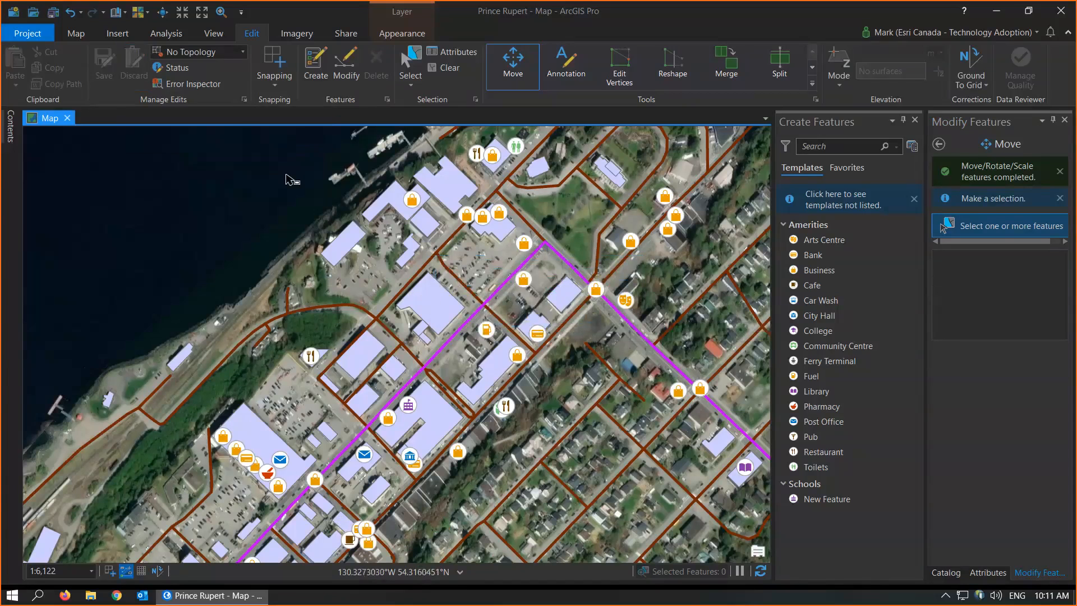
Step: Turn on the session option "Enable and disable editing from the Edit tab" in the editing options
{"action": "left_click", "coordinate": [244, 99]}
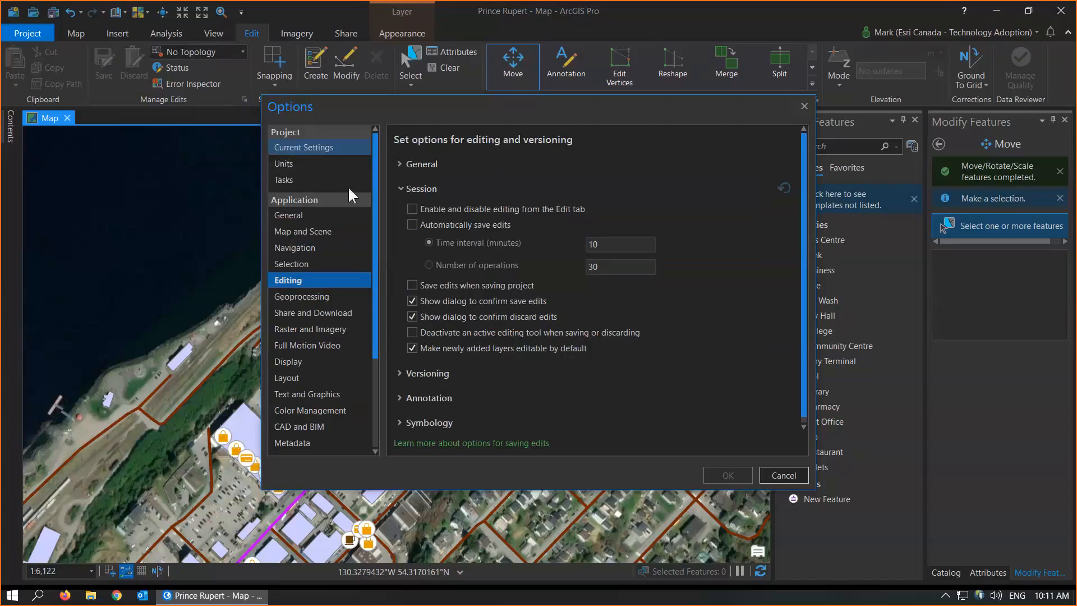
{"action": "left_click", "coordinate": [412, 209]}
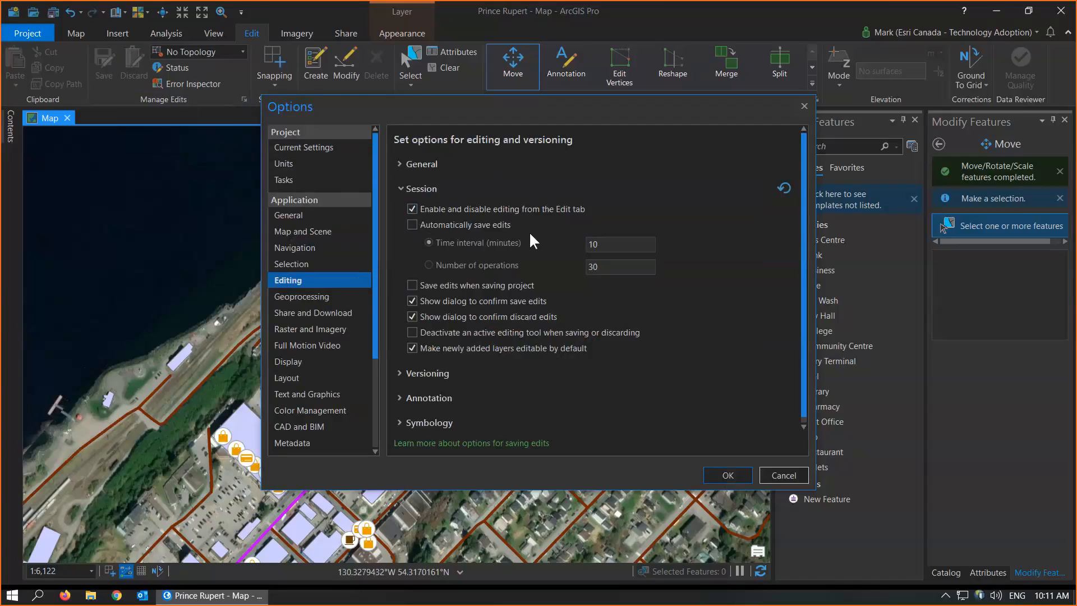
{"action": "left_click", "coordinate": [727, 475]}
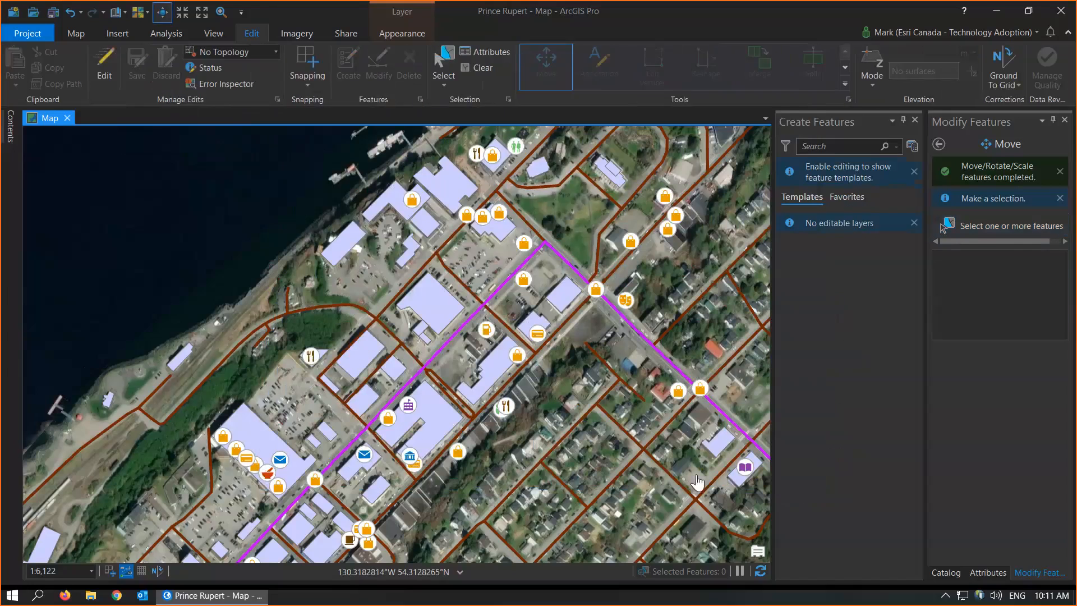
{"action": "left_click", "coordinate": [112, 73]}
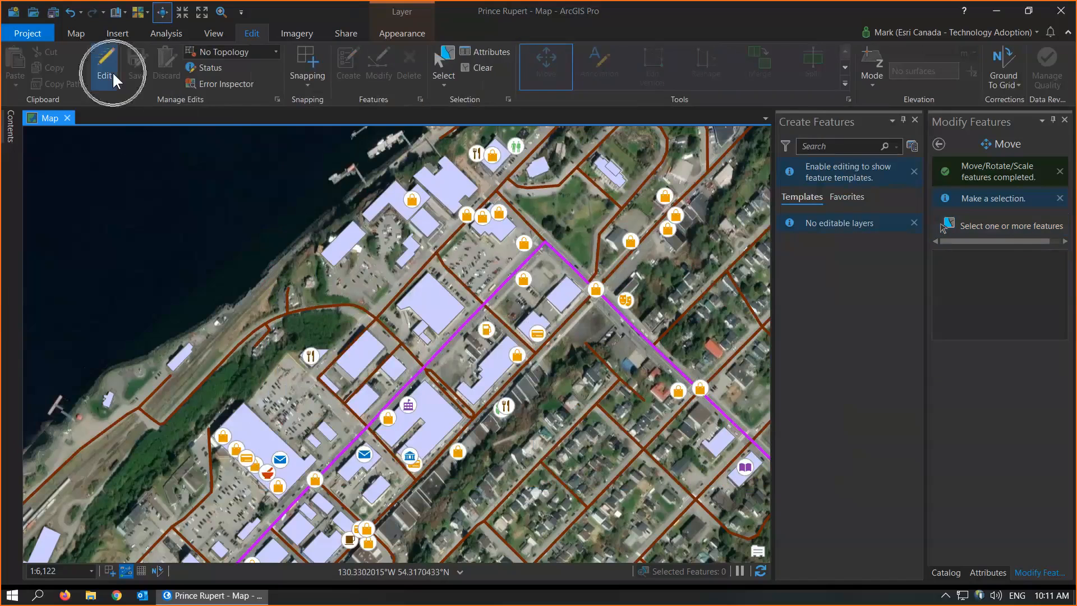
{"action": "key", "text": "ctrl"}
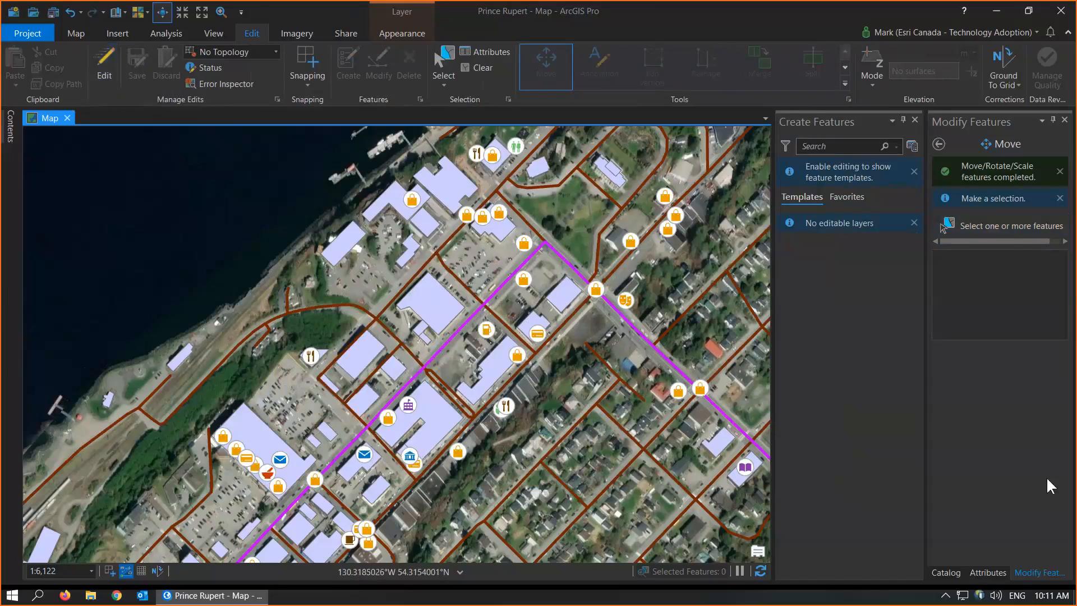
Step: Enable editing for the Prince Rupert map and inspect the Safeway building's attributes
{"action": "left_click", "coordinate": [938, 143]}
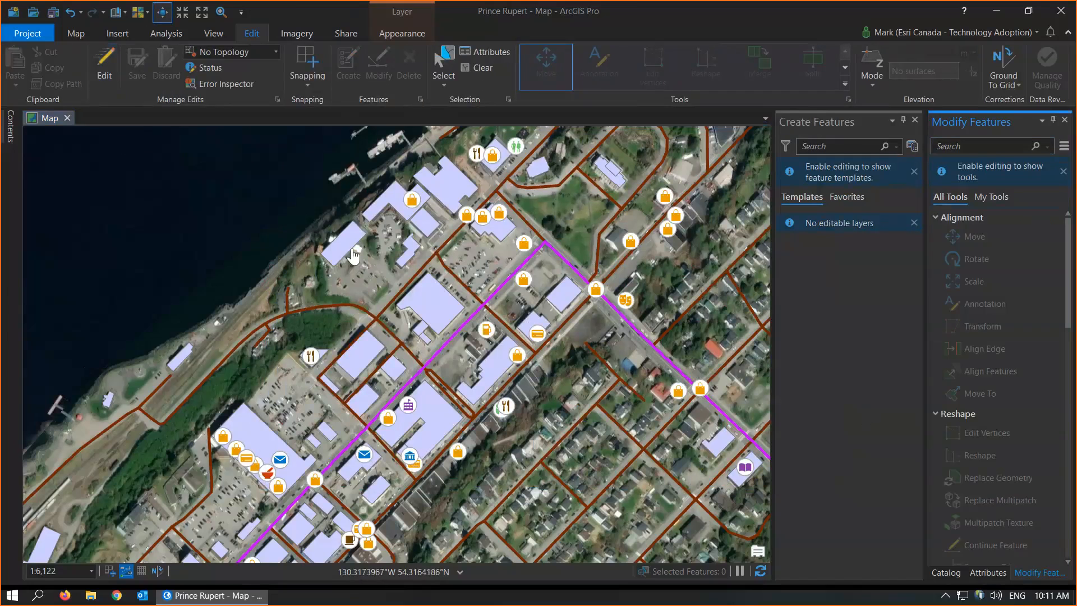
{"action": "left_click", "coordinate": [104, 57]}
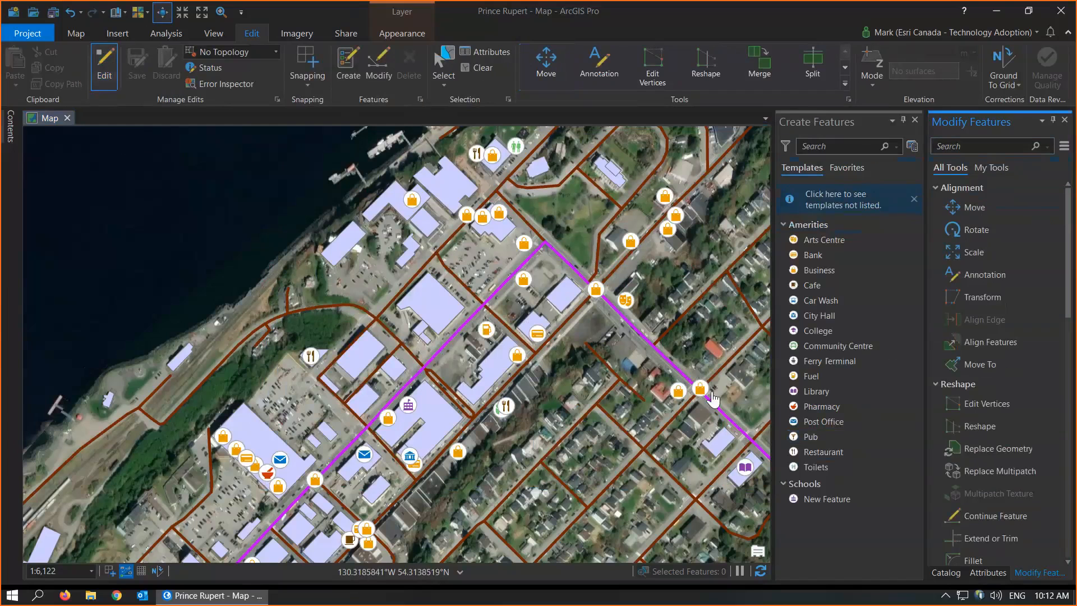
{"action": "left_click", "coordinate": [433, 303]}
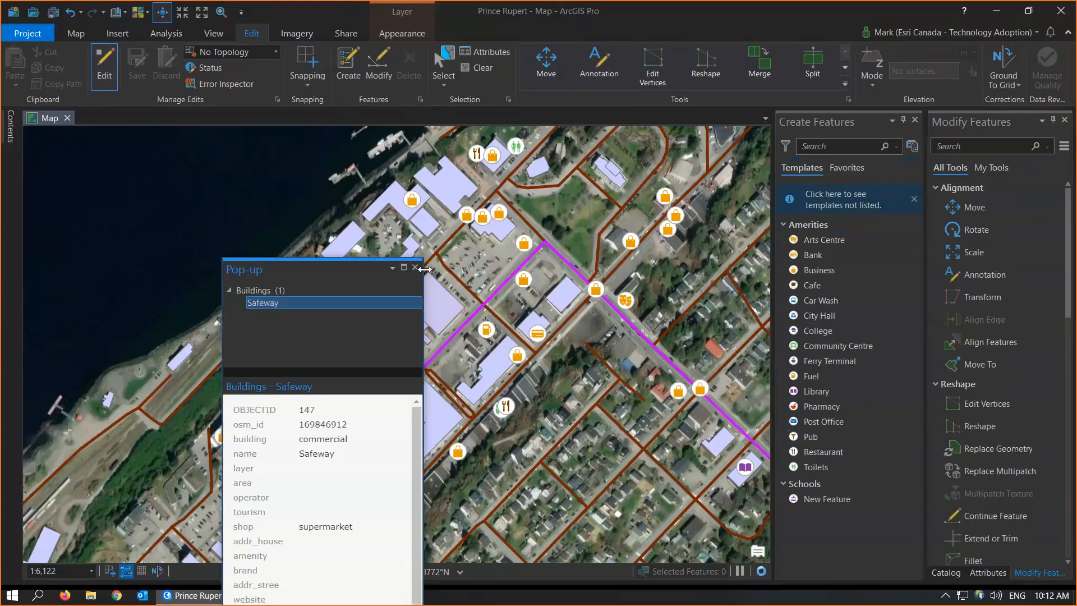
{"action": "left_click", "coordinate": [415, 267]}
{"action": "left_click", "coordinate": [909, 253]}
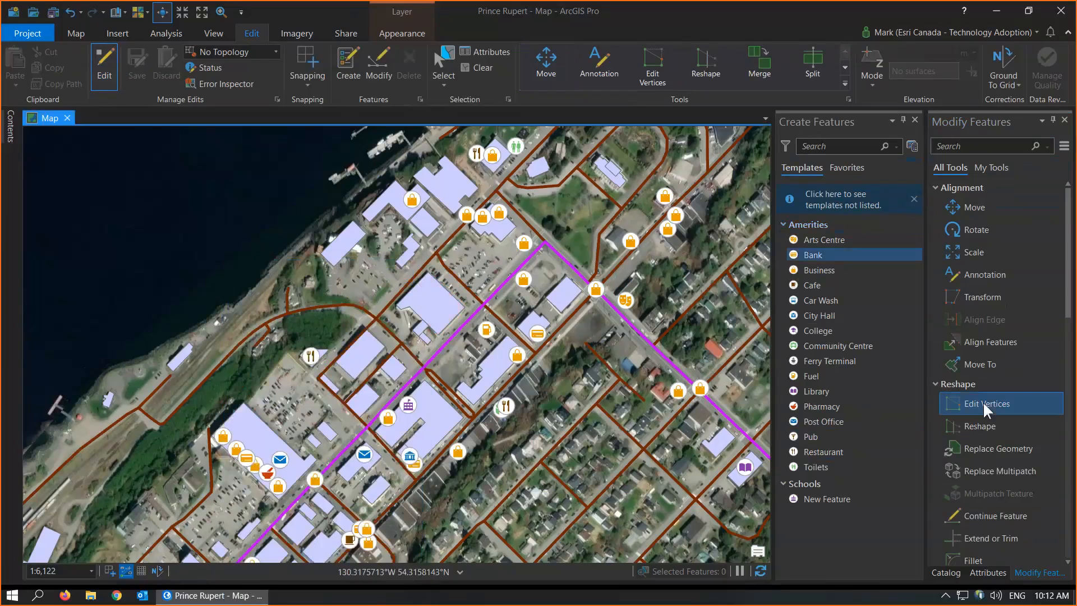
Step: Activate the Edit Vertices tool, turn editing off for the map and return to the list of modify tools
{"action": "left_click", "coordinate": [984, 403]}
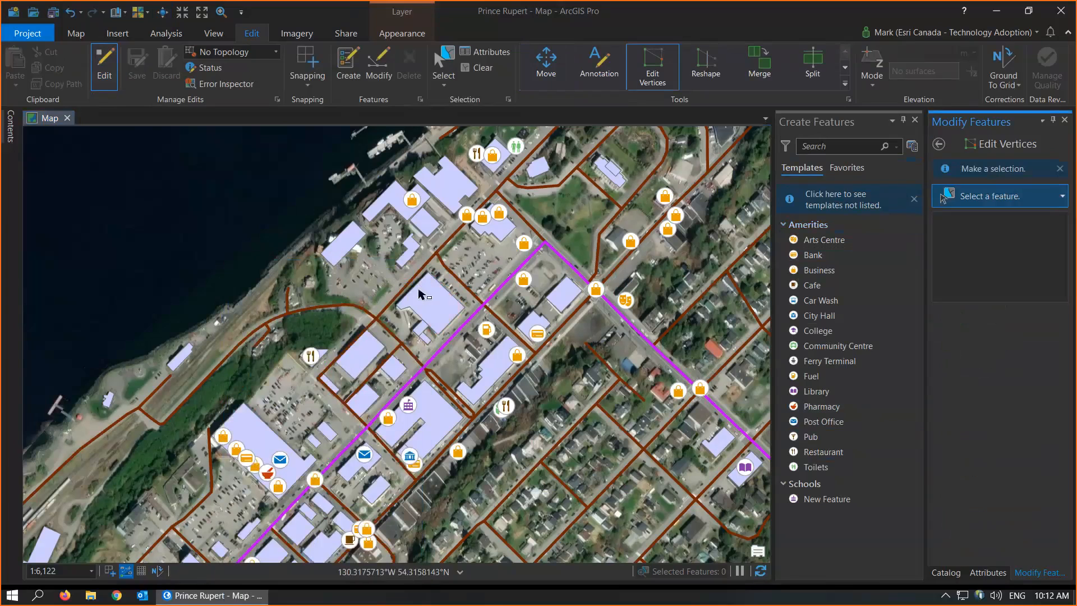
{"action": "left_click", "coordinate": [105, 71]}
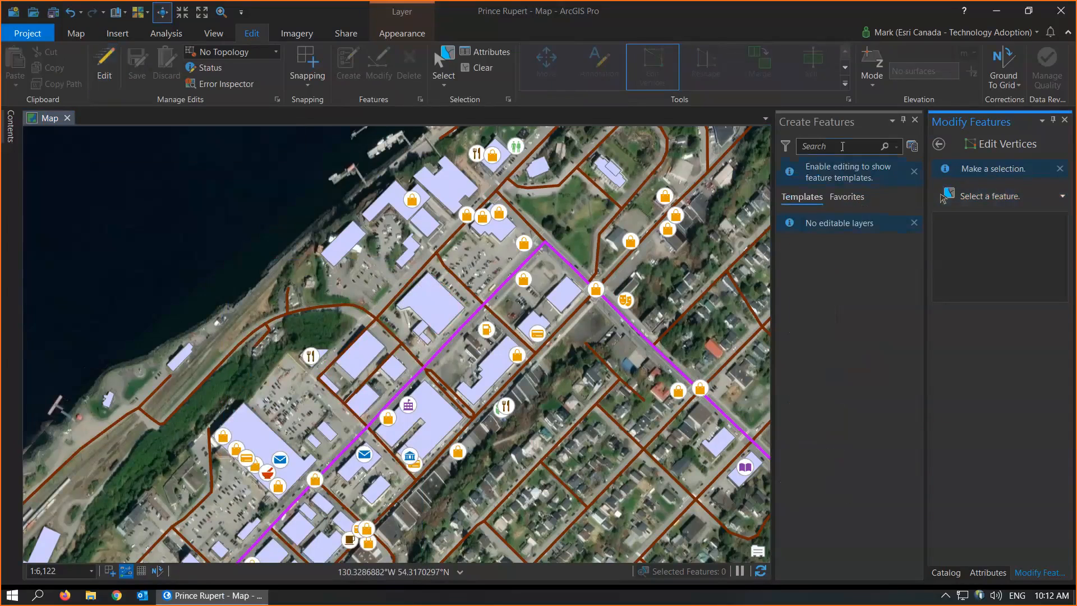
{"action": "left_click", "coordinate": [938, 144]}
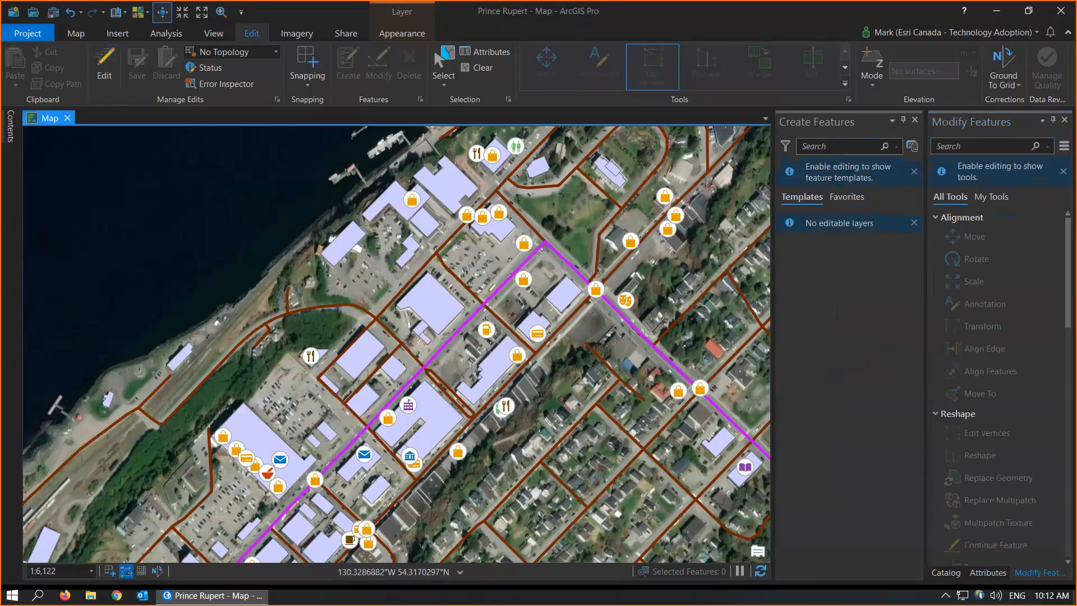
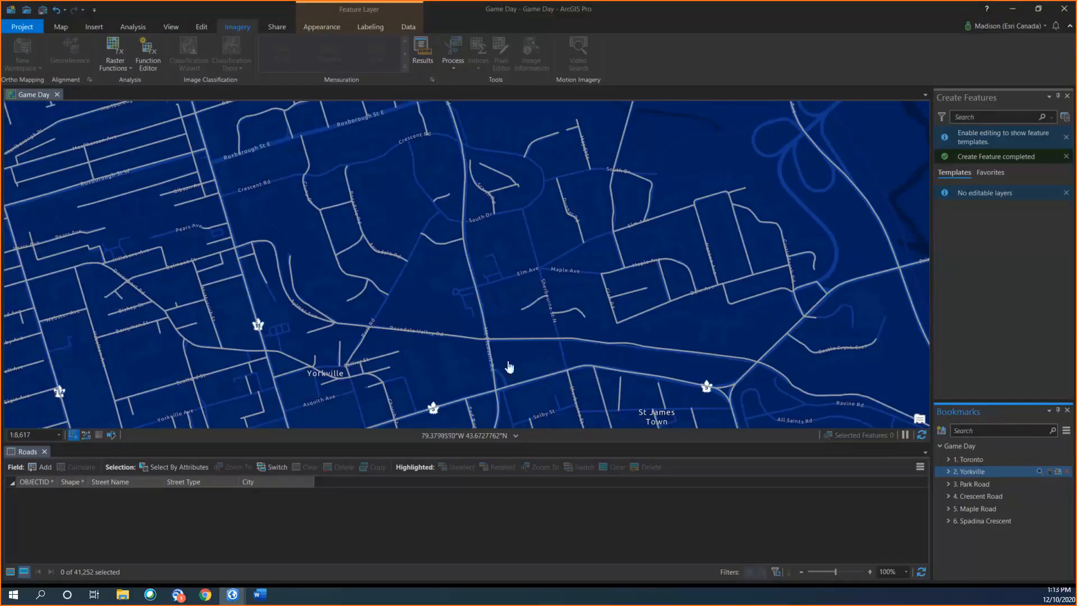
Step: Enable editing in the Game Day map and draw a Roads line along Park Rd from Rosedale Valley Rd to South Dr, snapping at side streets
{"action": "left_click", "coordinate": [203, 29]}
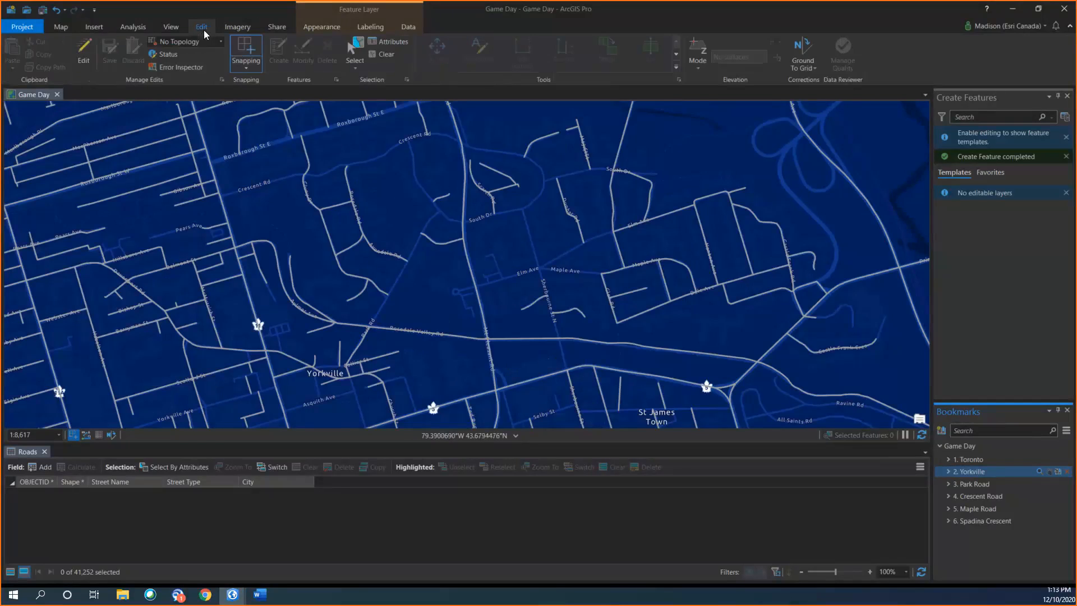
{"action": "left_click", "coordinate": [84, 56]}
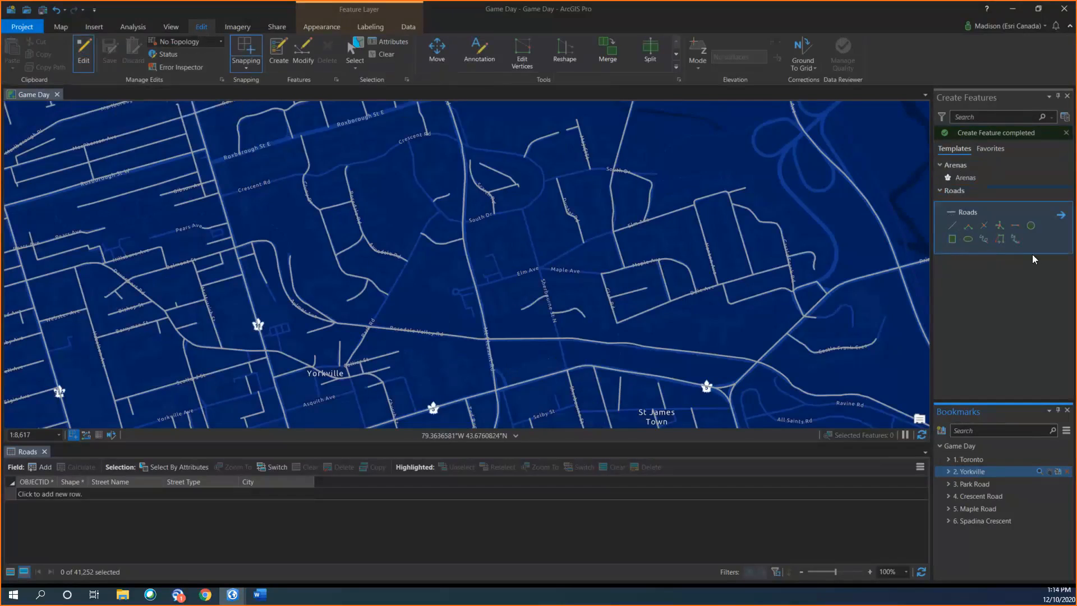
{"action": "left_click", "coordinate": [968, 487]}
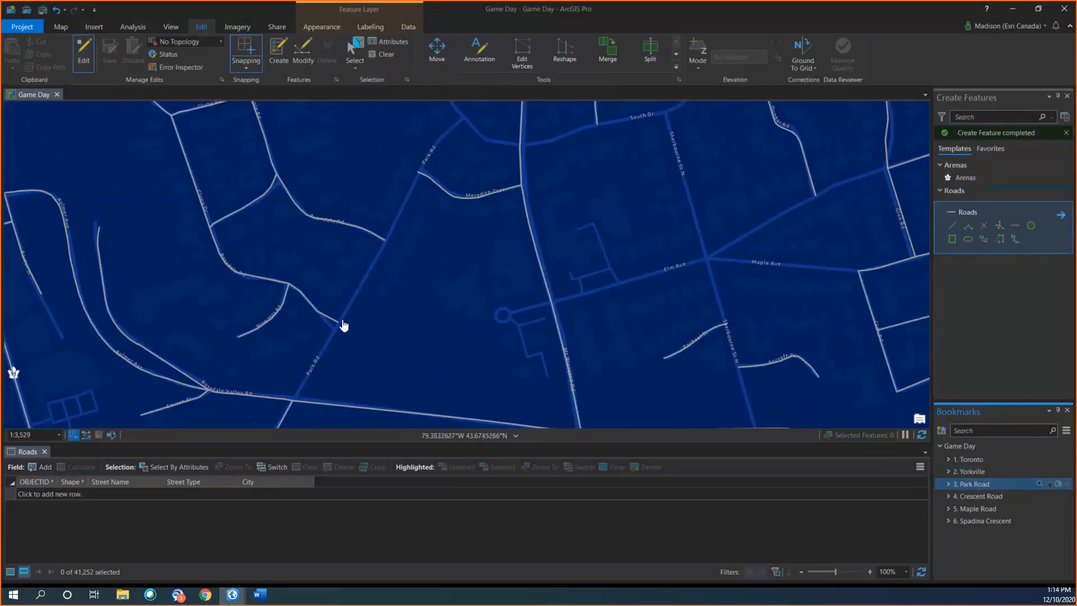
{"action": "left_click", "coordinate": [948, 225]}
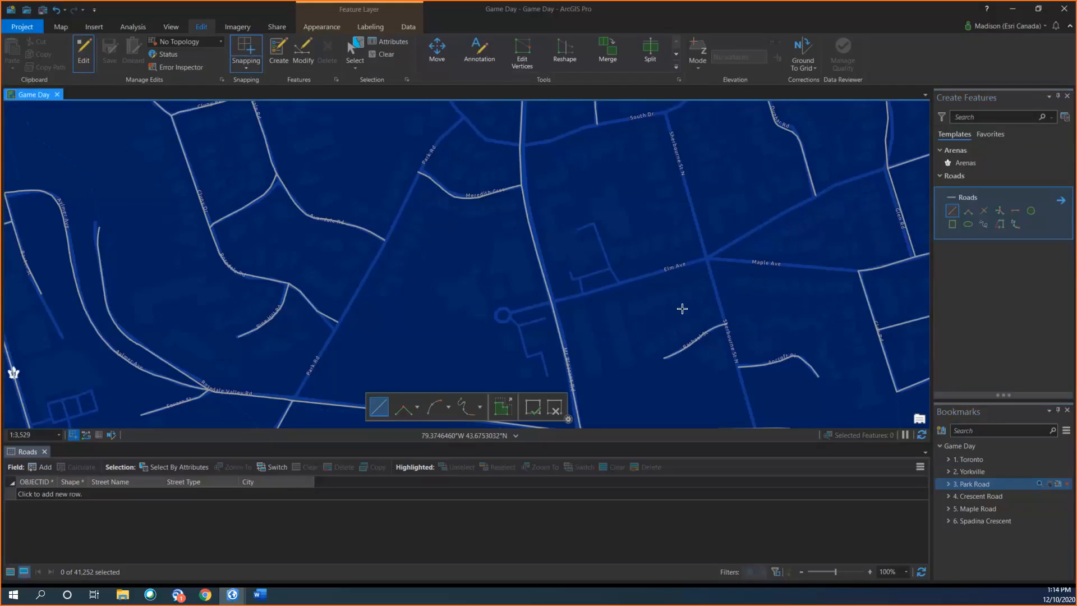
{"action": "left_click", "coordinate": [292, 400]}
{"action": "left_click", "coordinate": [337, 322]}
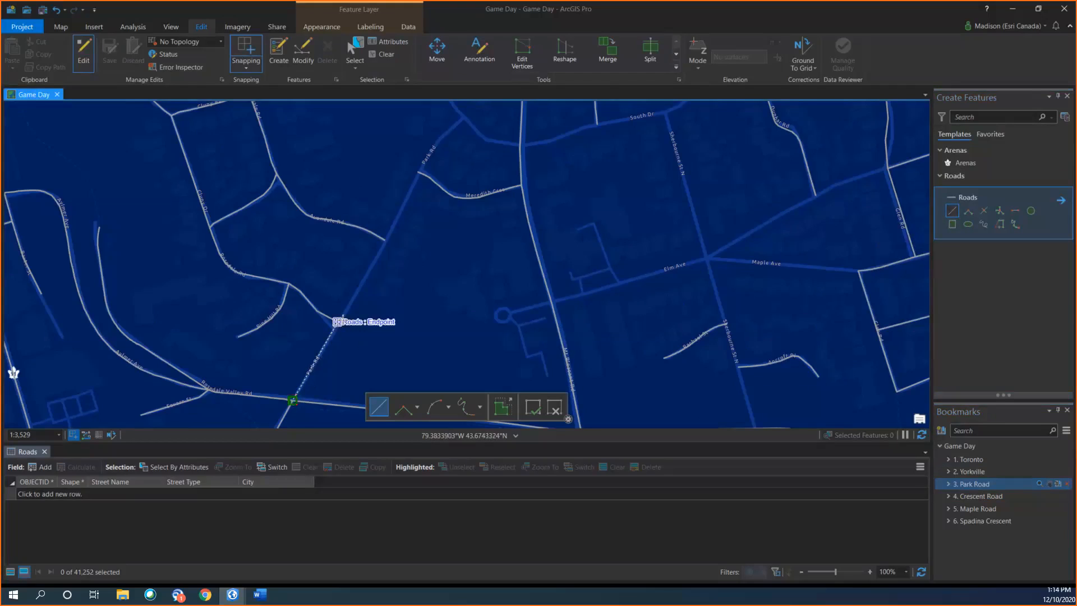
{"action": "left_click", "coordinate": [385, 240]}
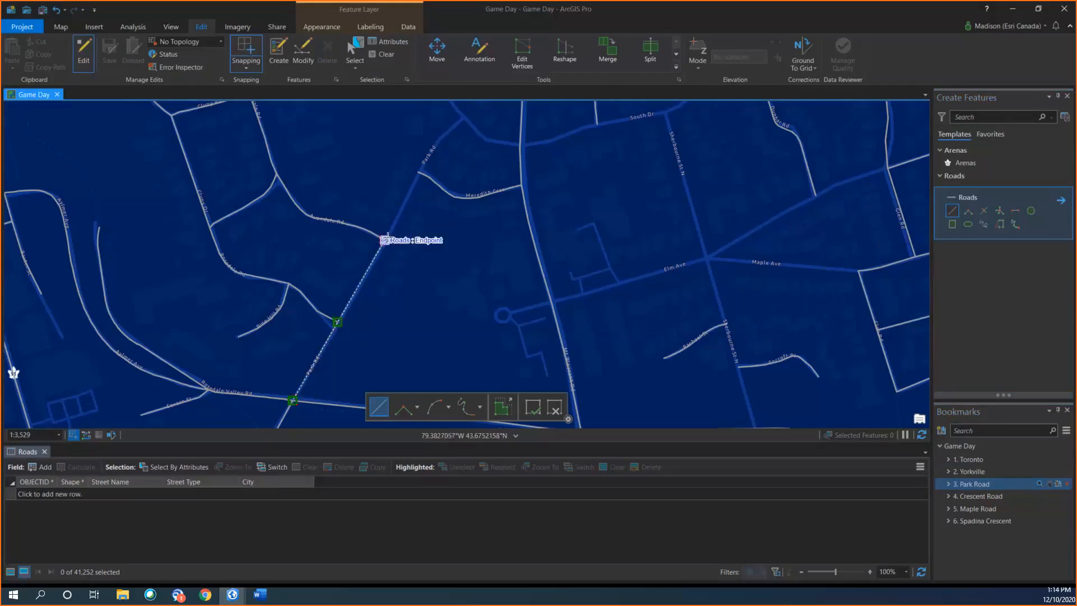
{"action": "left_click", "coordinate": [417, 172]}
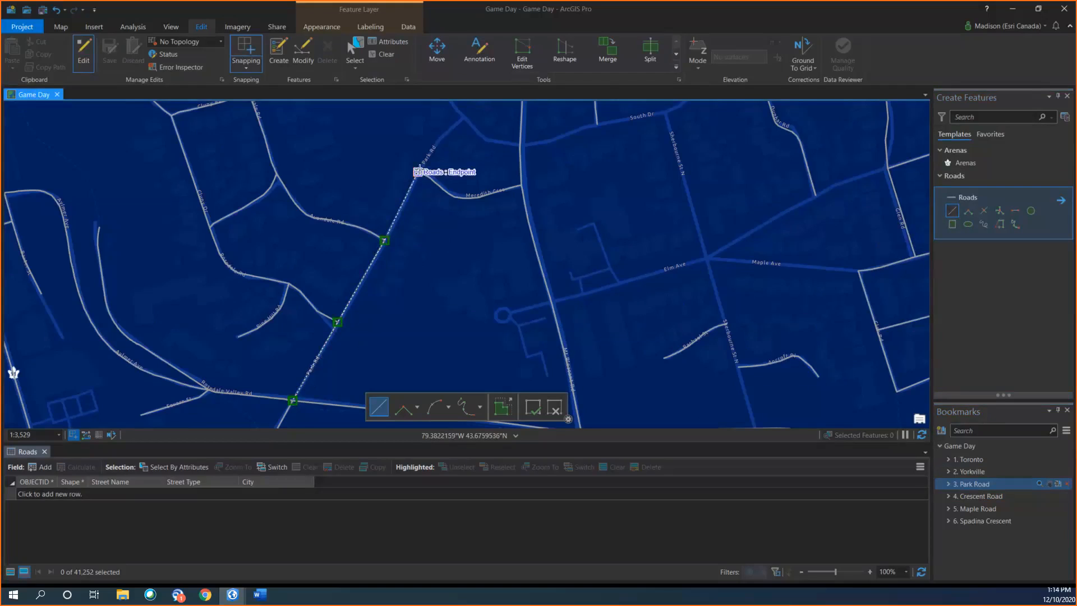
{"action": "left_click", "coordinate": [437, 140]}
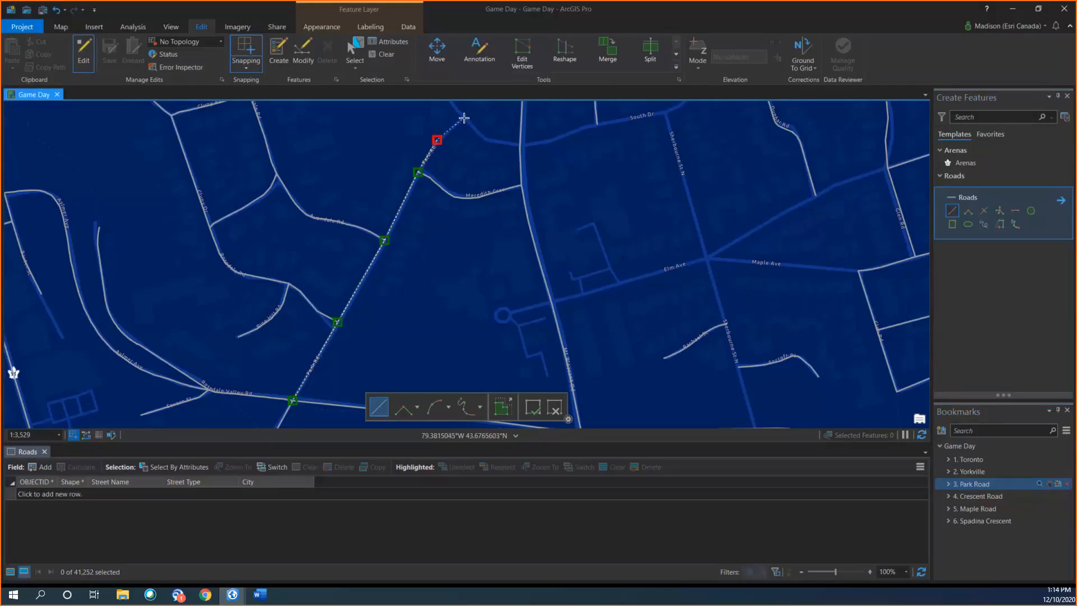
{"action": "left_click", "coordinate": [464, 117]}
{"action": "double_click", "coordinate": [464, 118]}
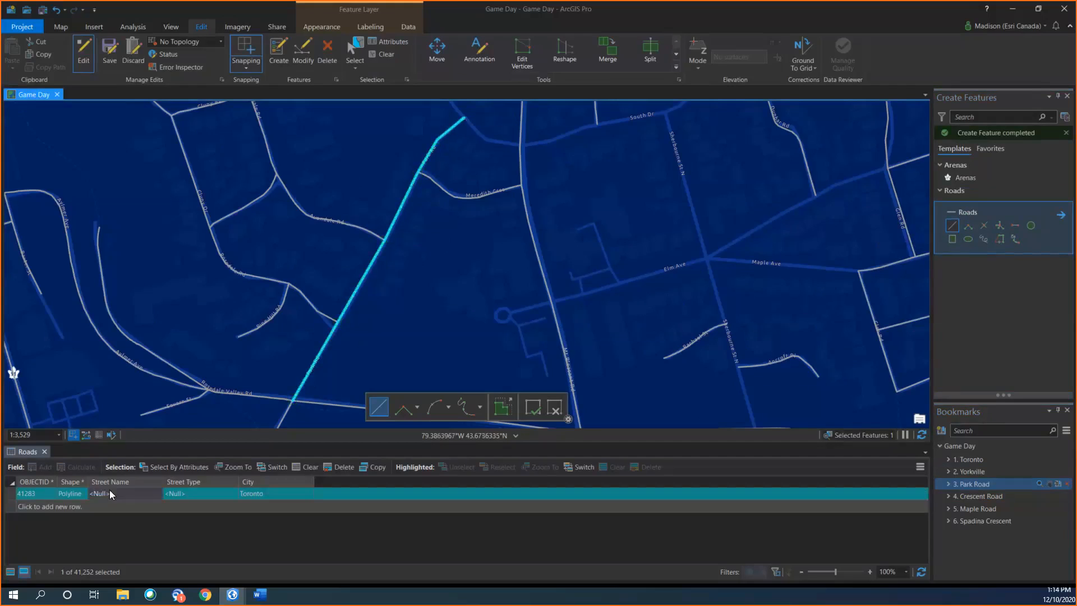
Step: Set the new road's Street Name to Park Road and Street Type to Local, and clear the selection
{"action": "double_click", "coordinate": [110, 491]}
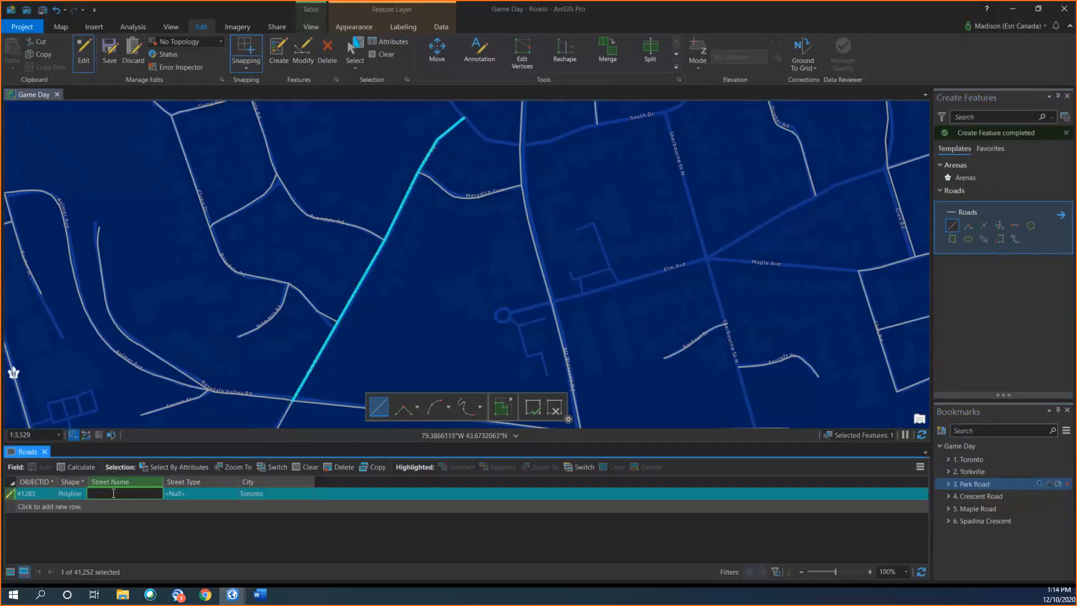
{"action": "type", "text": "Park Road"}
{"action": "left_click", "coordinate": [201, 494]}
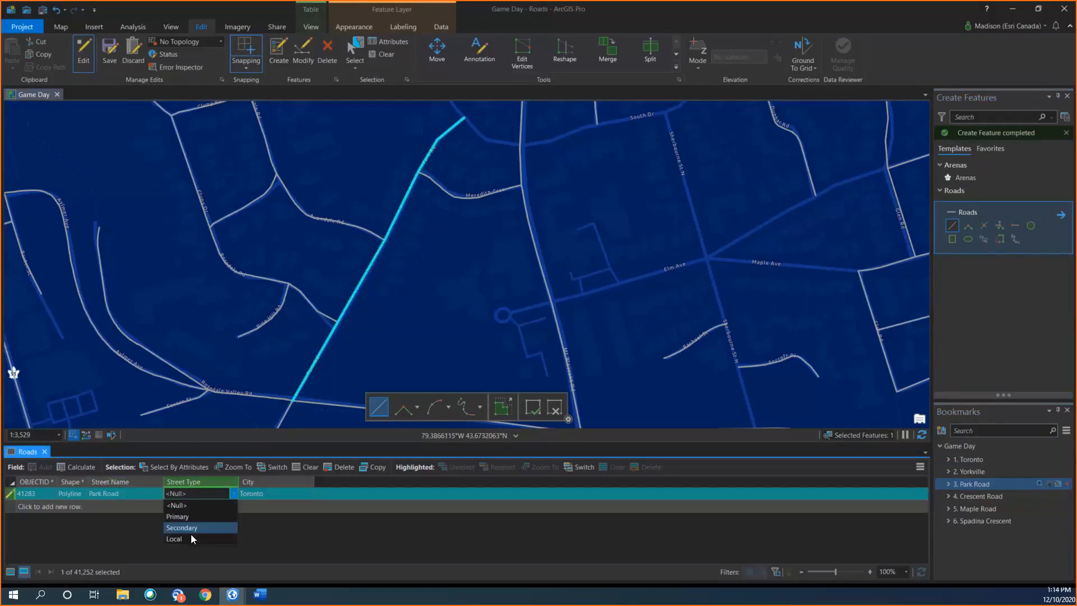
{"action": "left_click", "coordinate": [191, 534]}
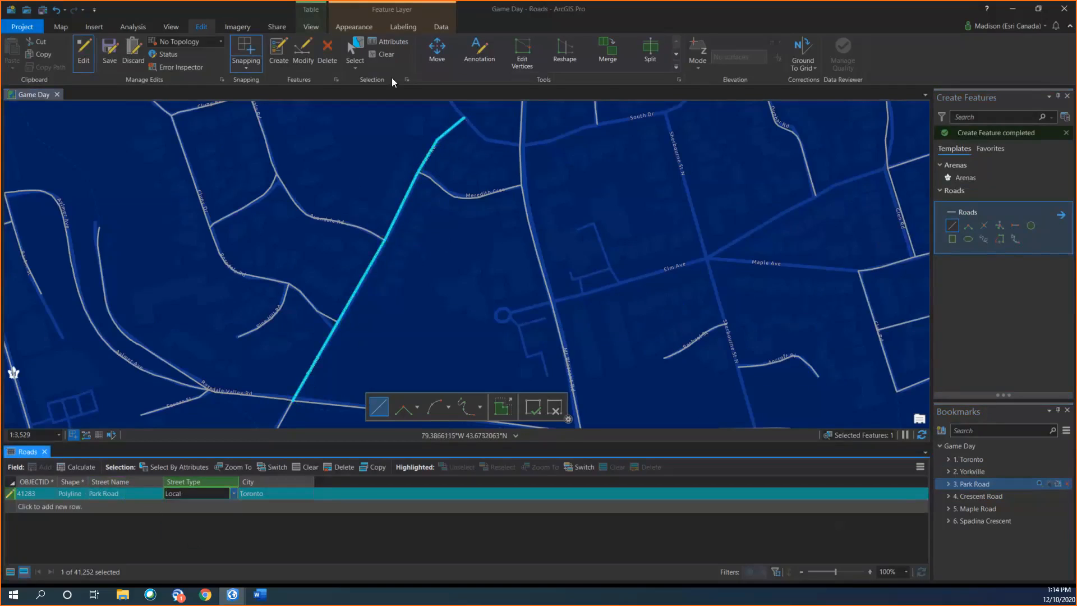
{"action": "left_click", "coordinate": [386, 55]}
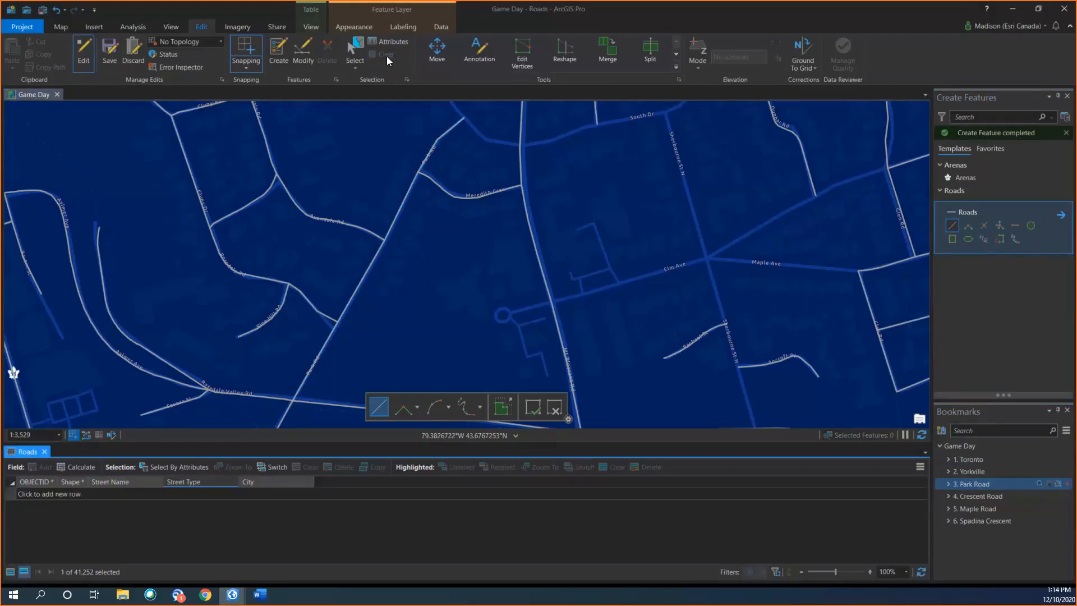
Step: Trace Crescent Rd and the South Dr loop as a freehand Roads line, and delete that line
{"action": "left_click", "coordinate": [982, 498]}
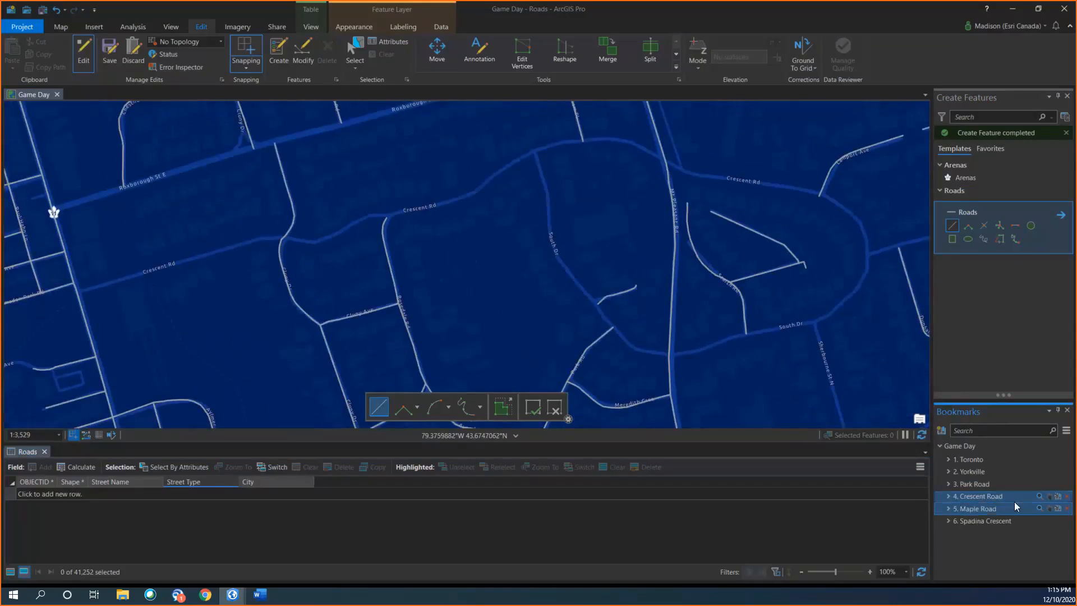
{"action": "left_click", "coordinate": [984, 241]}
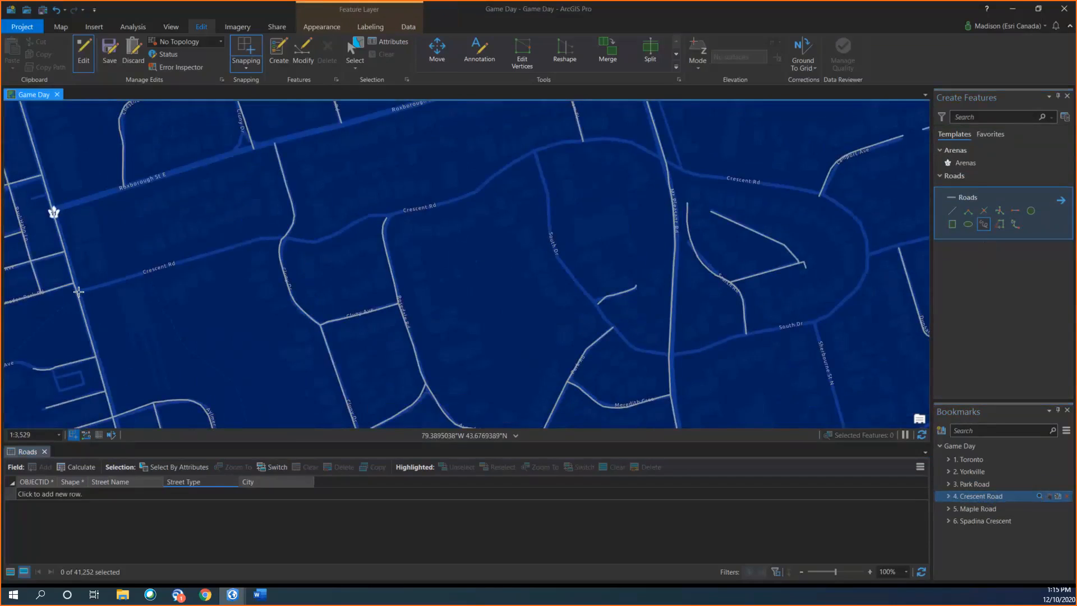
{"action": "mouse_move", "coordinate": [79, 292]}
{"action": "left_mouse_down"}
{"action": "mouse_move", "coordinate": [247, 240]}
{"action": "mouse_move", "coordinate": [322, 238]}
{"action": "mouse_move", "coordinate": [440, 204]}
{"action": "mouse_move", "coordinate": [597, 141]}
{"action": "mouse_move", "coordinate": [829, 200]}
{"action": "mouse_move", "coordinate": [853, 223]}
{"action": "mouse_move", "coordinate": [861, 258]}
{"action": "mouse_move", "coordinate": [844, 299]}
{"action": "mouse_move", "coordinate": [807, 320]}
{"action": "mouse_move", "coordinate": [665, 351]}
{"action": "mouse_move", "coordinate": [616, 331]}
{"action": "mouse_move", "coordinate": [577, 283]}
{"action": "mouse_move", "coordinate": [537, 160]}
{"action": "left_mouse_up"}
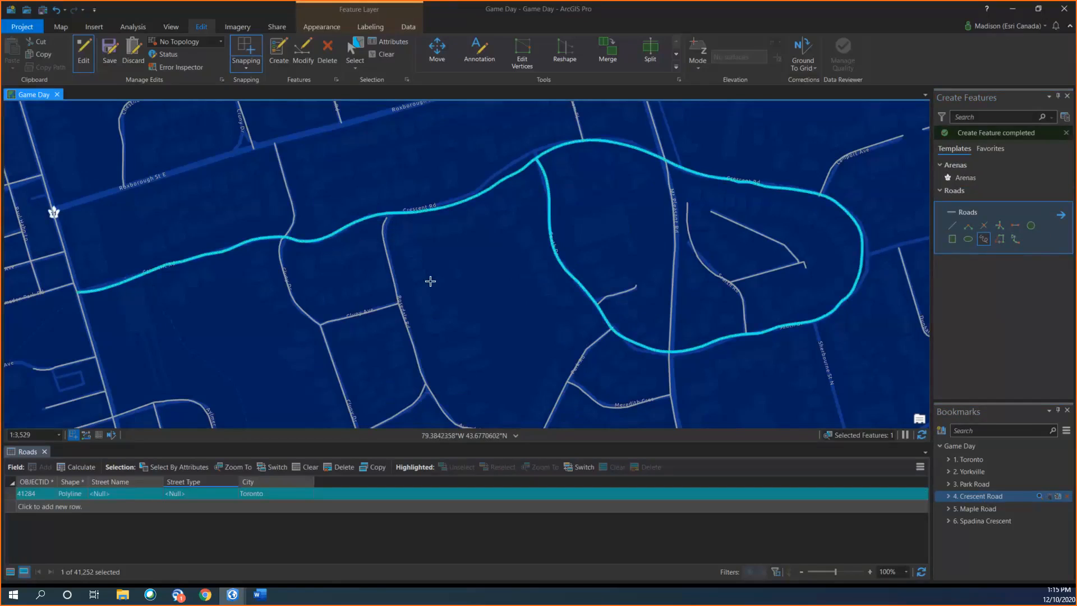
{"action": "left_click", "coordinate": [331, 54]}
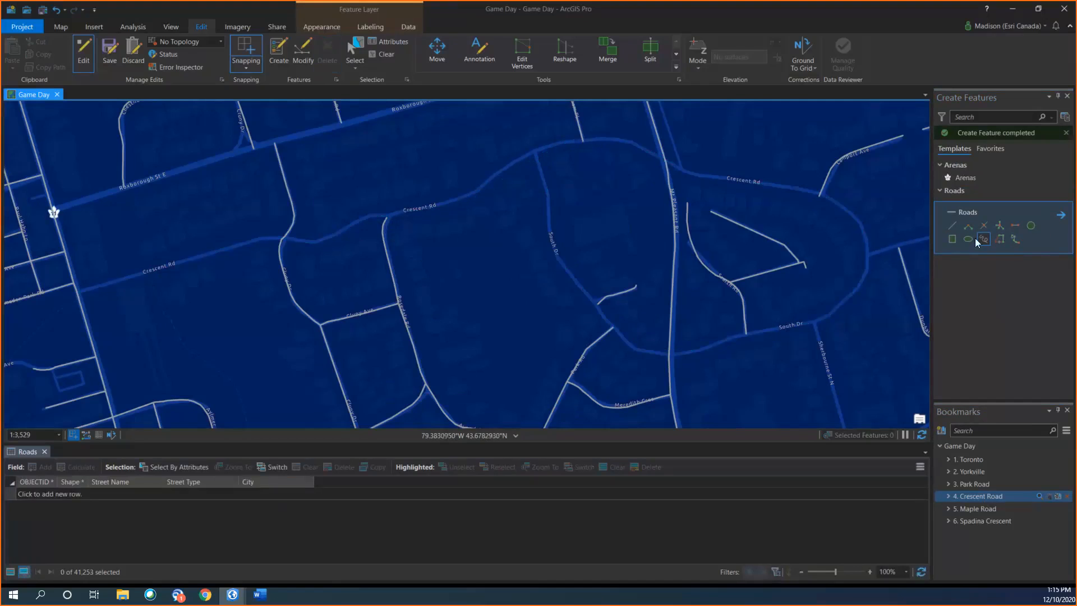
Step: Activate the Stream tool for the Roads template and set its stream tolerance to 10 ft
{"action": "left_click", "coordinate": [1015, 240]}
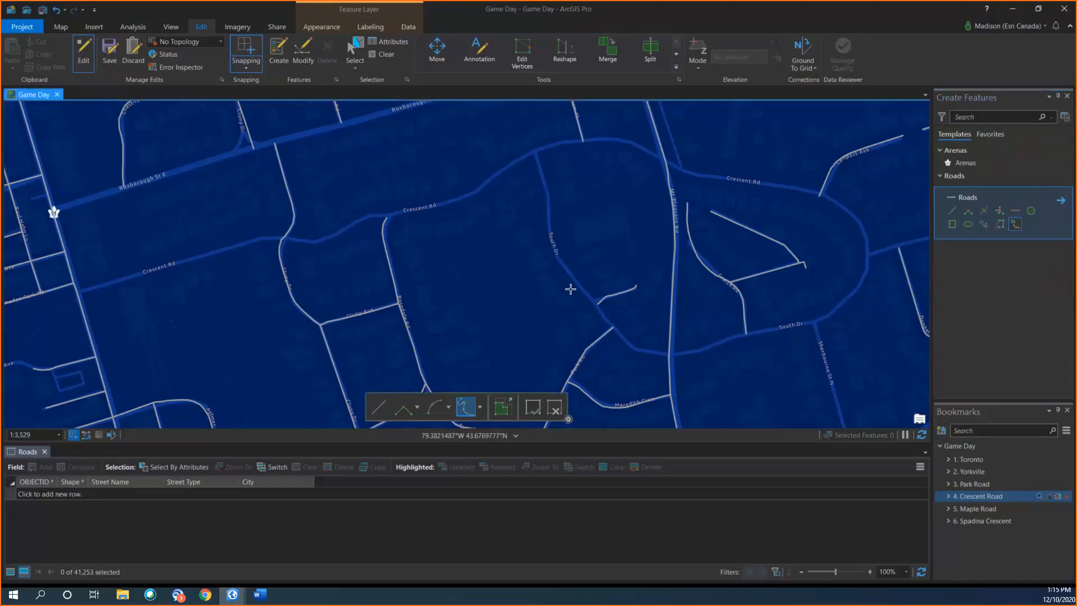
{"action": "key", "text": "o"}
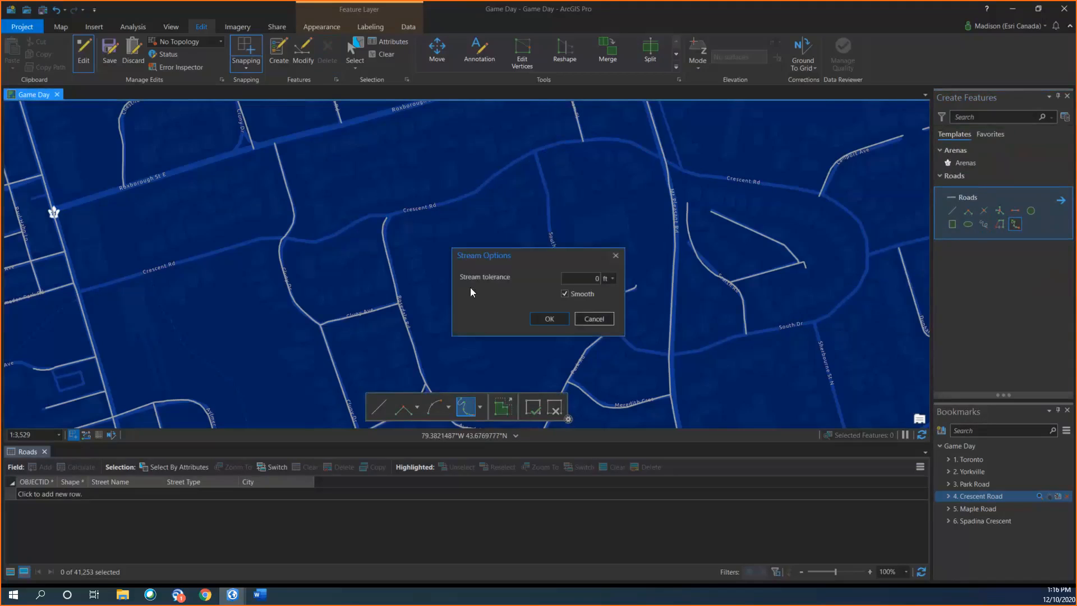
{"action": "left_click", "coordinate": [594, 281]}
{"action": "type", "text": "10"}
{"action": "left_click", "coordinate": [550, 319]}
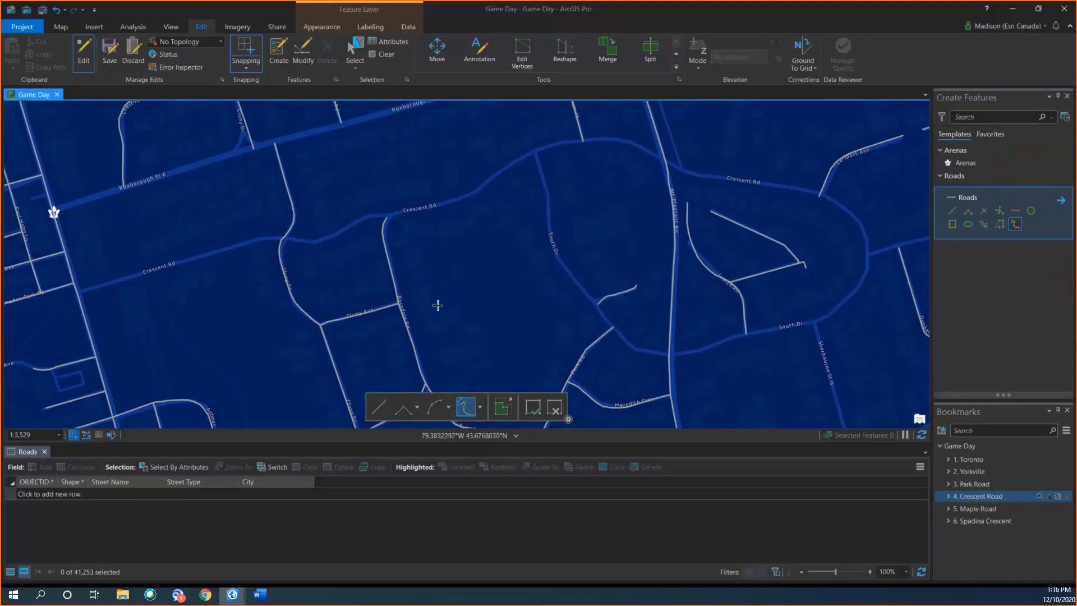
Step: Stream a snapped Roads line along Crescent Rd and around the South Dr loop, ending where the two roads meet
{"action": "left_click", "coordinate": [78, 293]}
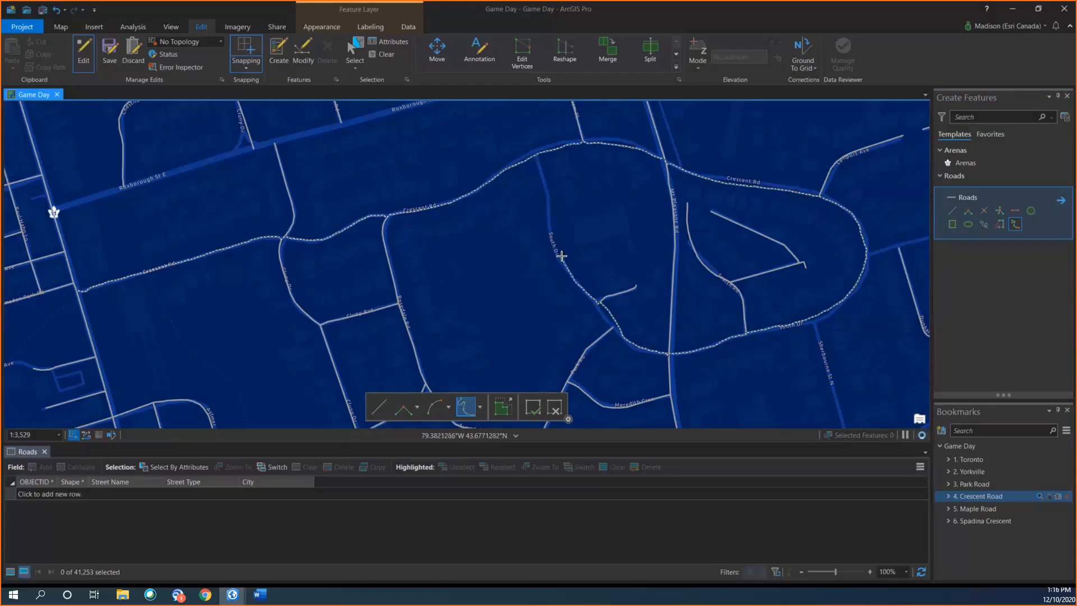
{"action": "left_click", "coordinate": [532, 155]}
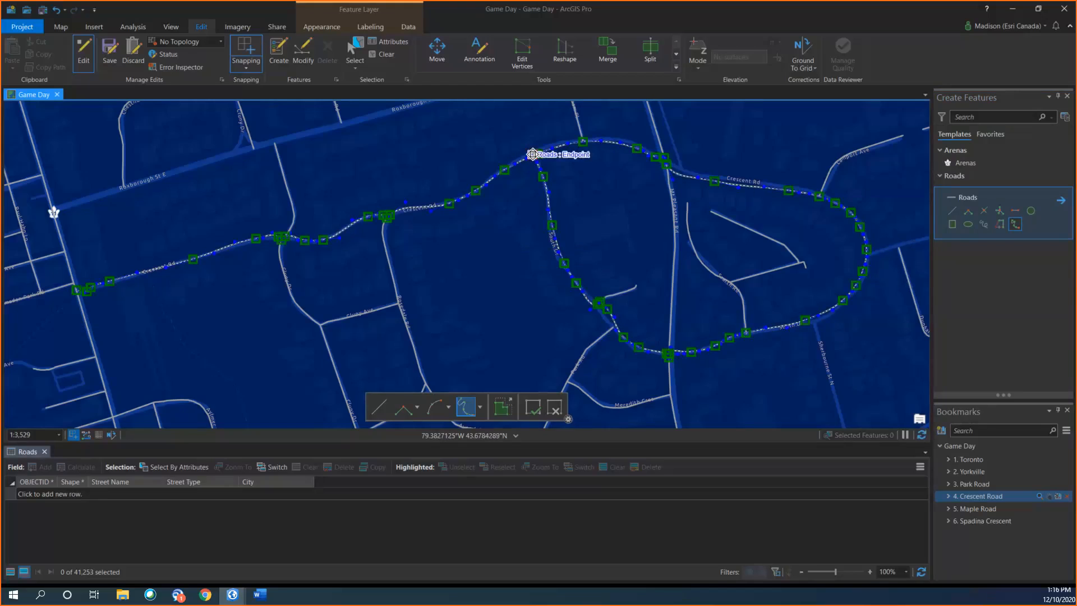
{"action": "double_click", "coordinate": [532, 154]}
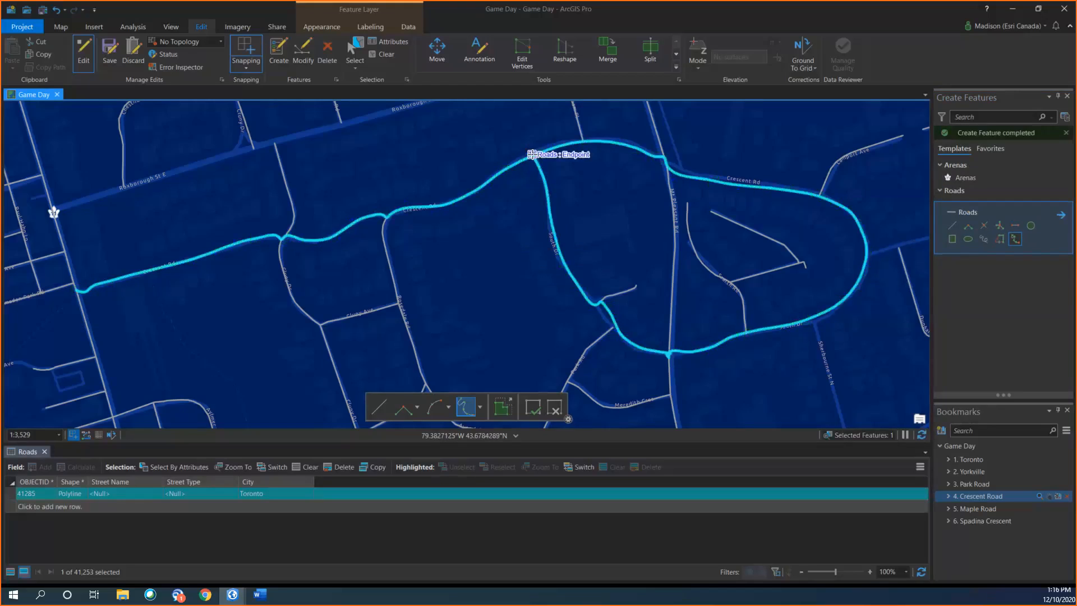
Step: At the Maple Road bookmark, create five radial Roads lines from the Elm Ave, Maple Ave and Sherbourne St N intersection, snapped to surrounding roads
{"action": "left_click", "coordinate": [975, 508]}
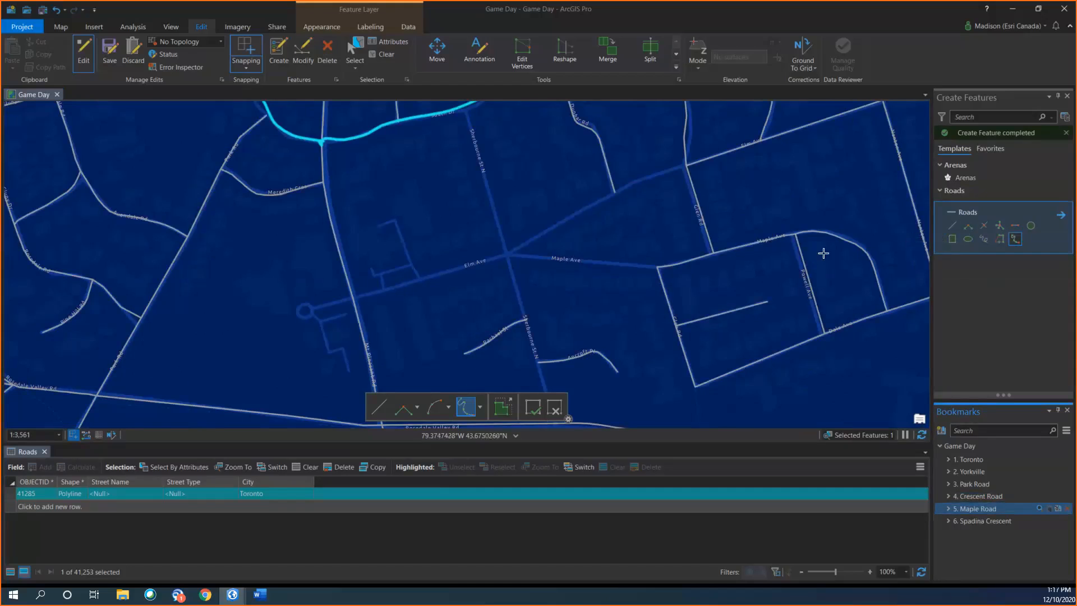
{"action": "left_click", "coordinate": [999, 225]}
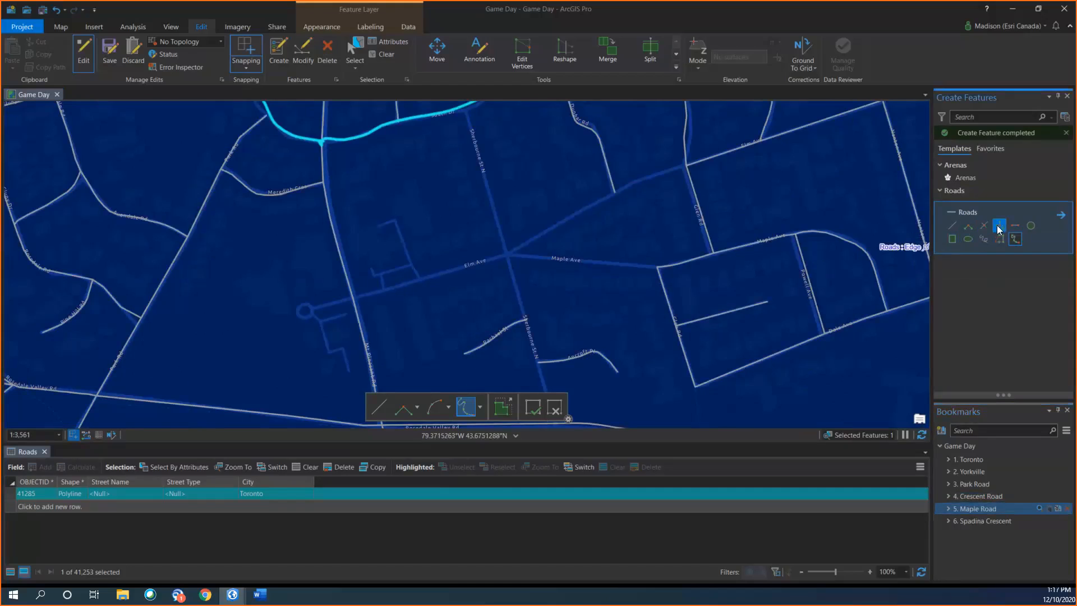
{"action": "left_click", "coordinate": [507, 254]}
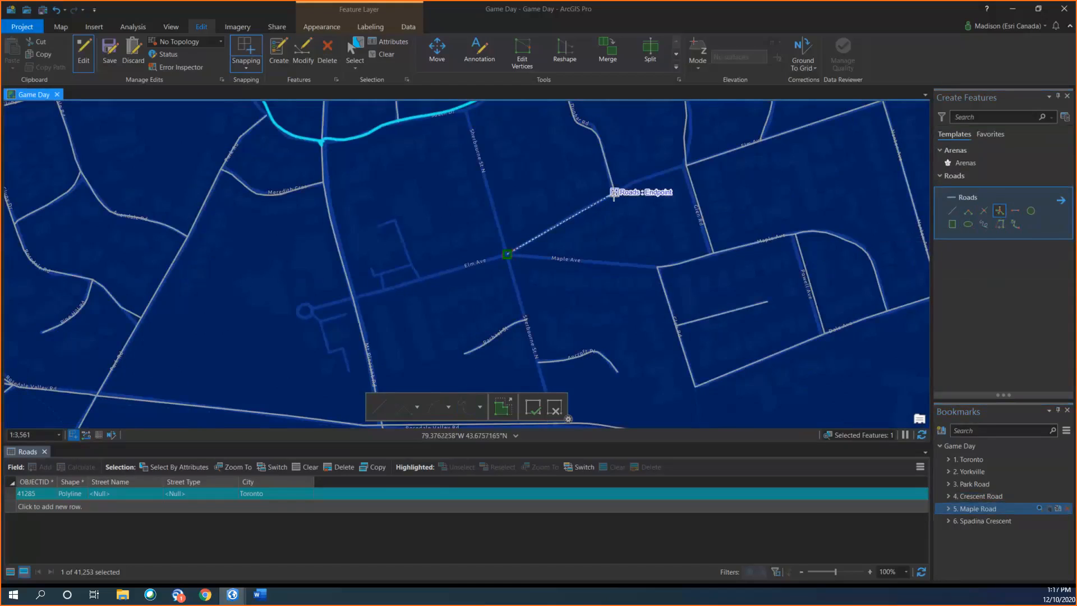
{"action": "left_click", "coordinate": [614, 193]}
{"action": "left_click", "coordinate": [657, 267]}
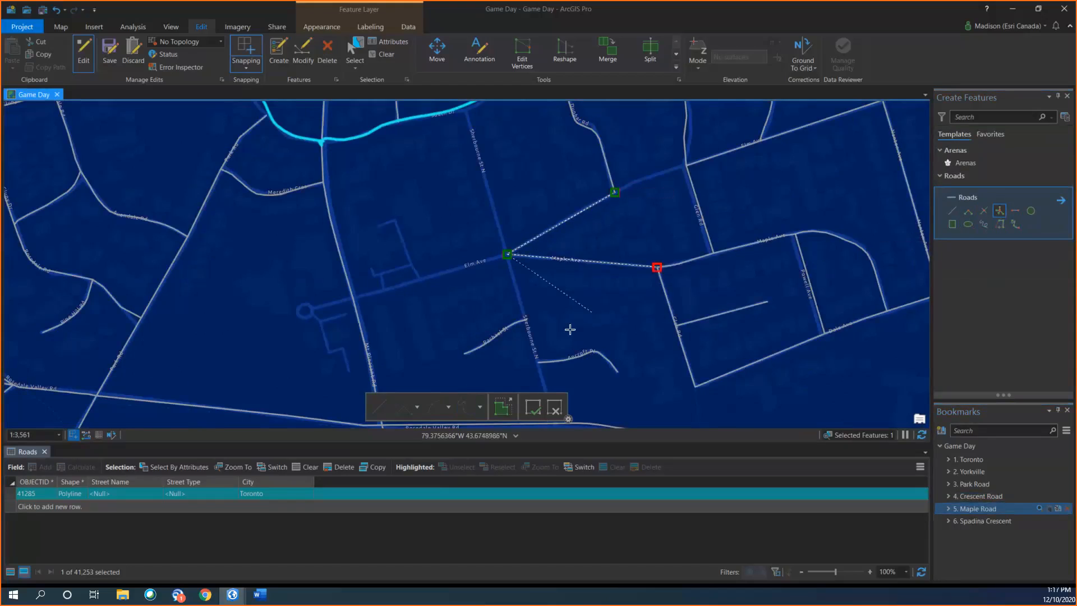
{"action": "left_click", "coordinate": [538, 363]}
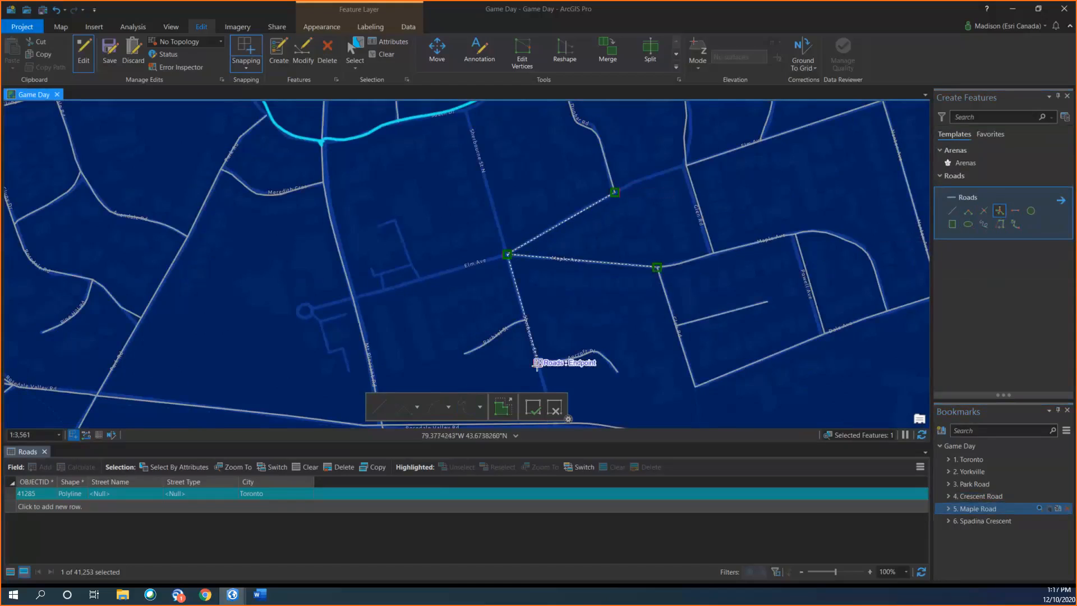
{"action": "left_click", "coordinate": [355, 301]}
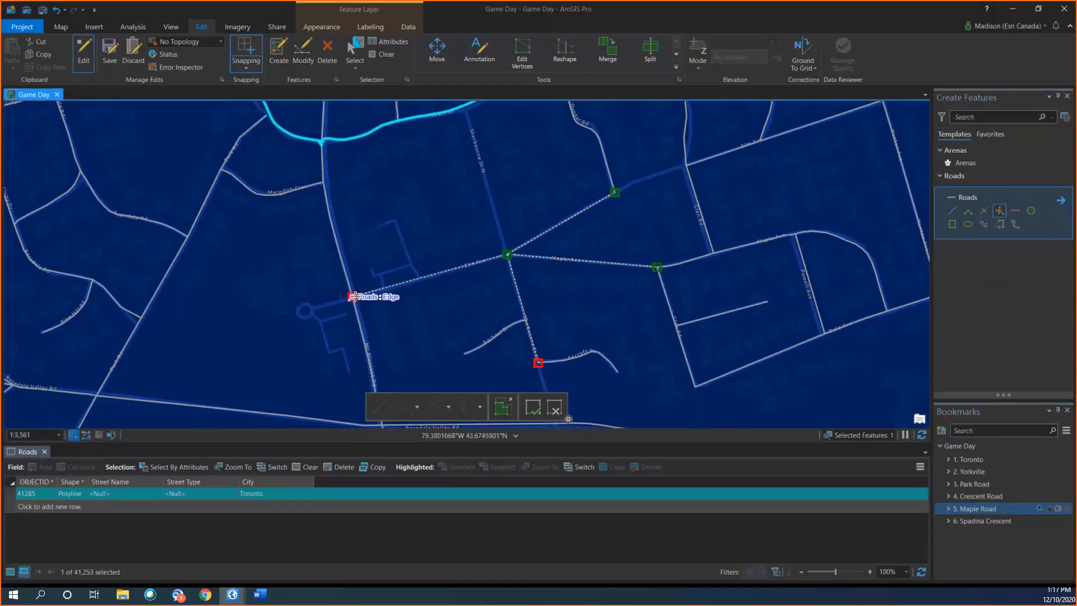
{"action": "left_click", "coordinate": [463, 106]}
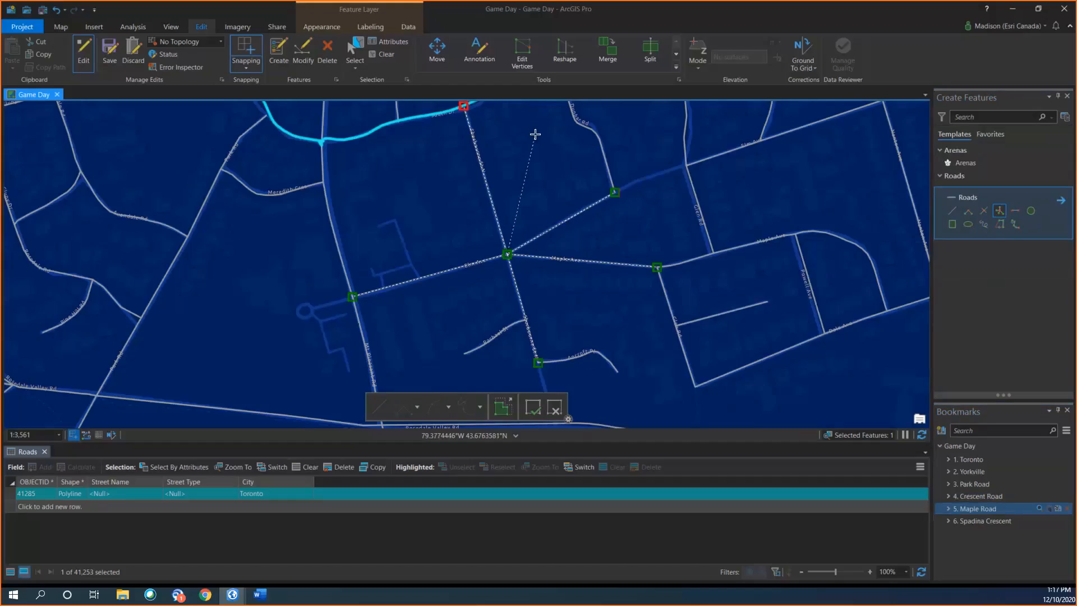
{"action": "key", "text": "F2"}
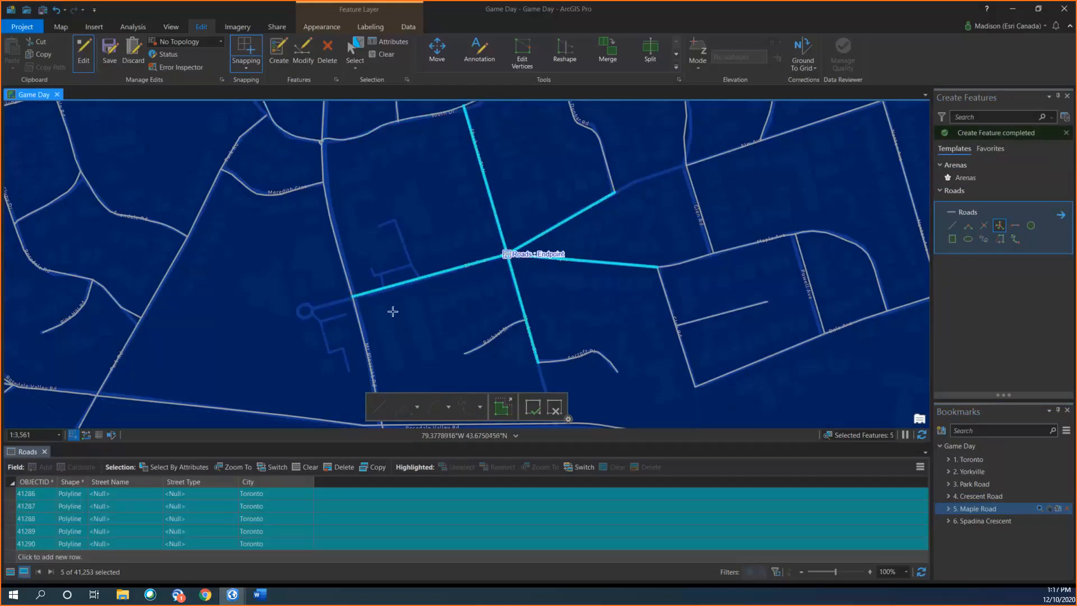
Step: Highlight the new radial road records one by one in the Roads table to check which line each represents
{"action": "left_click", "coordinate": [11, 494]}
{"action": "left_click", "coordinate": [11, 507]}
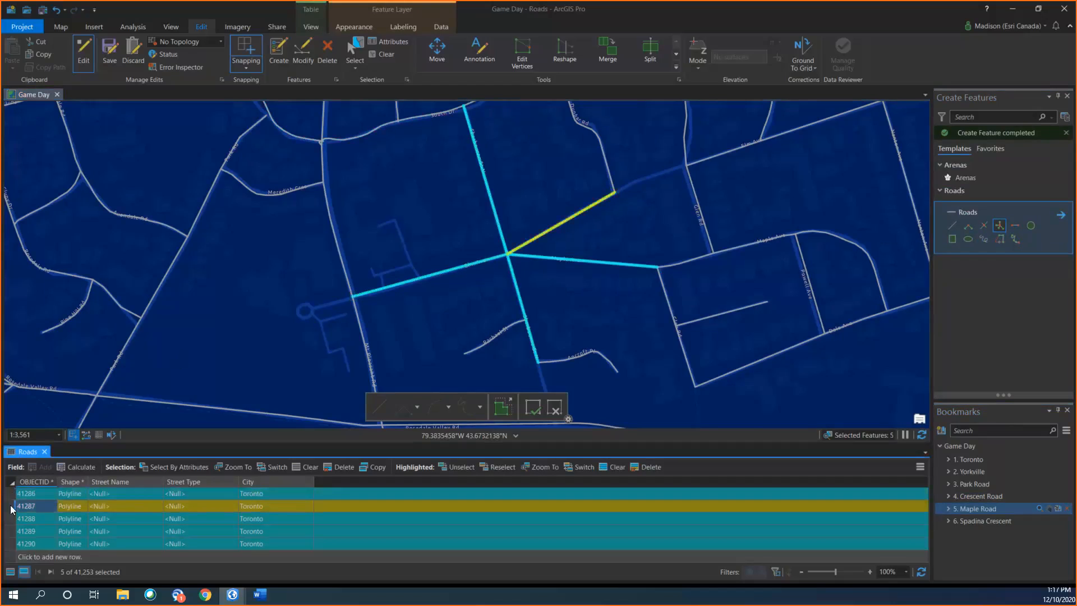
{"action": "left_click", "coordinate": [11, 519]}
{"action": "left_click", "coordinate": [9, 532]}
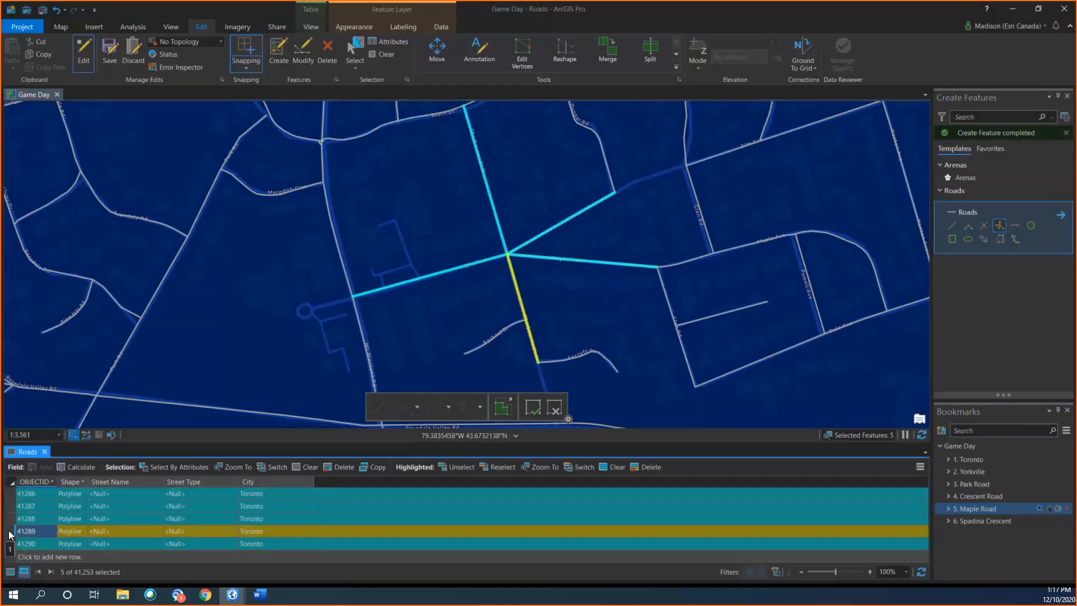
{"action": "left_click", "coordinate": [9, 544]}
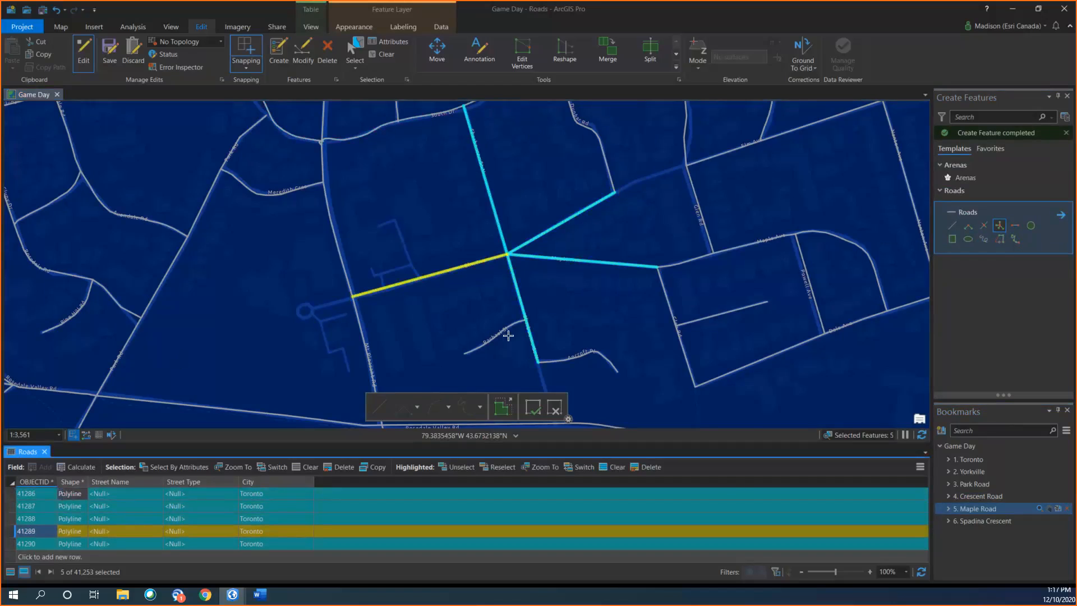
Step: Go to the Spadina Crescent bookmark and activate the Circle tool for the Roads template
{"action": "left_click", "coordinate": [983, 523]}
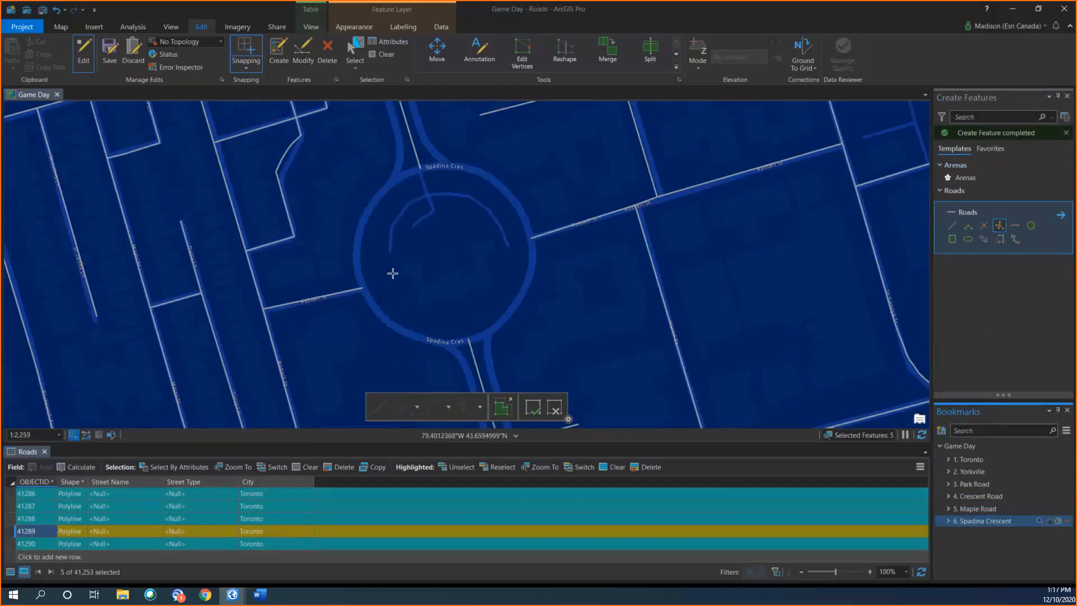
{"action": "left_click", "coordinate": [1030, 227]}
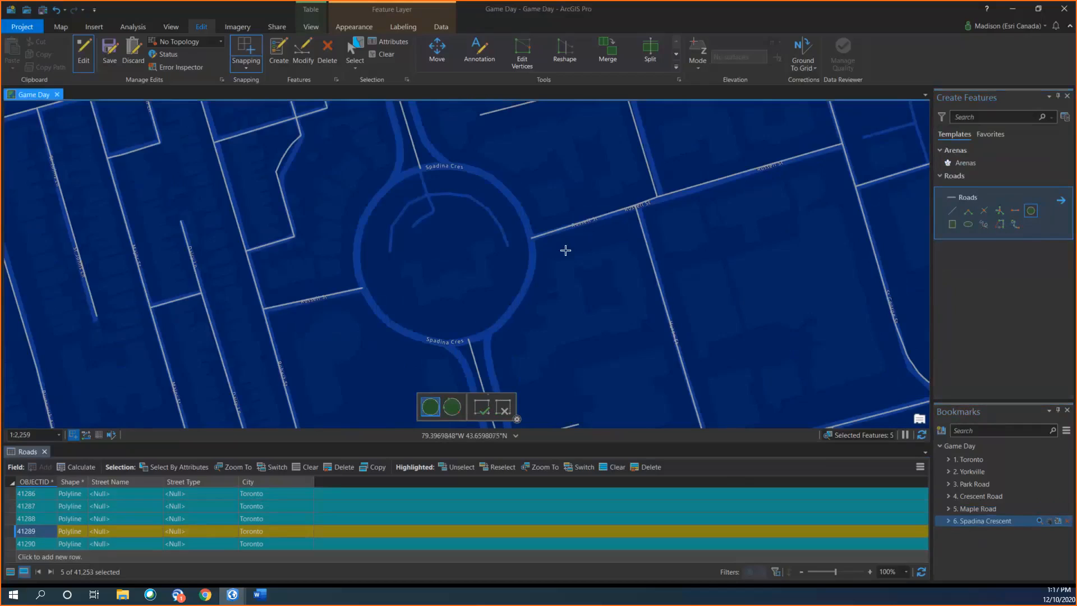
Step: Try a centre-based Roads circle for Spadina Cres, reaching out to the northern road's endpoint, and delete it
{"action": "left_click", "coordinate": [441, 251]}
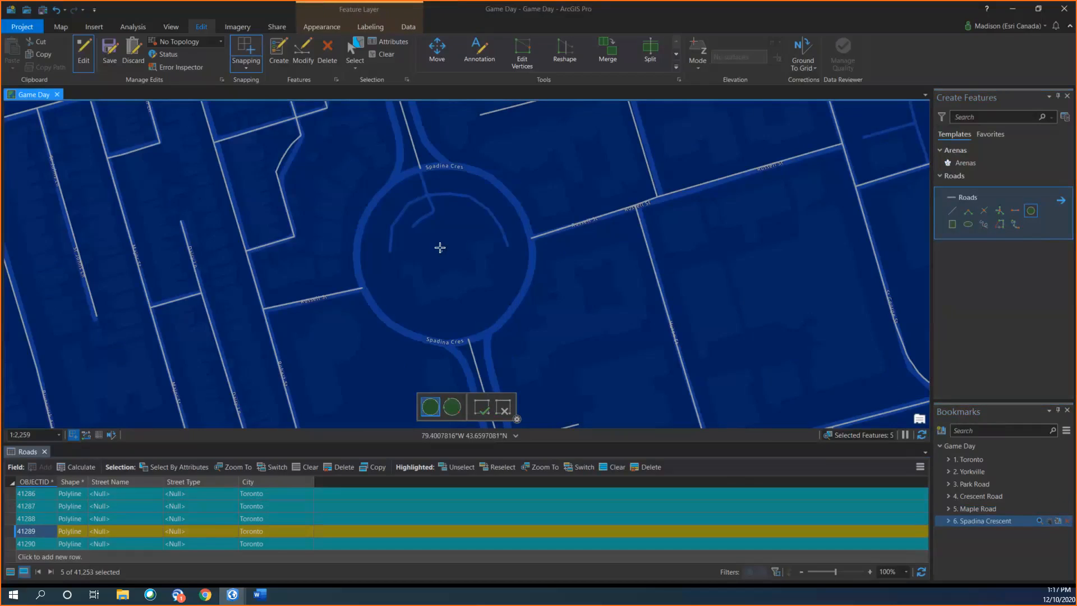
{"action": "left_click", "coordinate": [420, 169]}
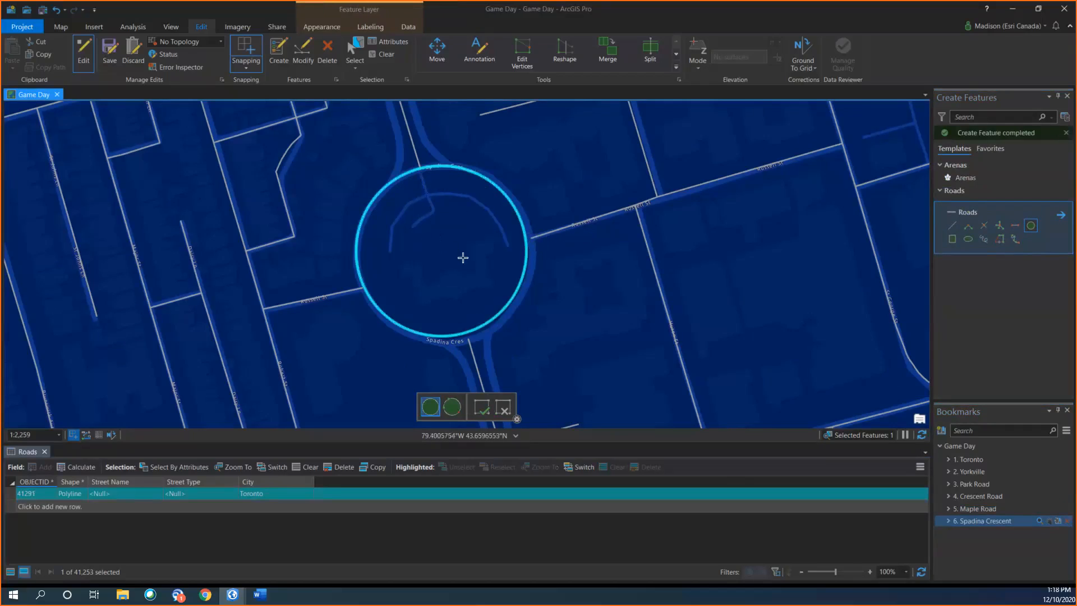
{"action": "left_click", "coordinate": [328, 51]}
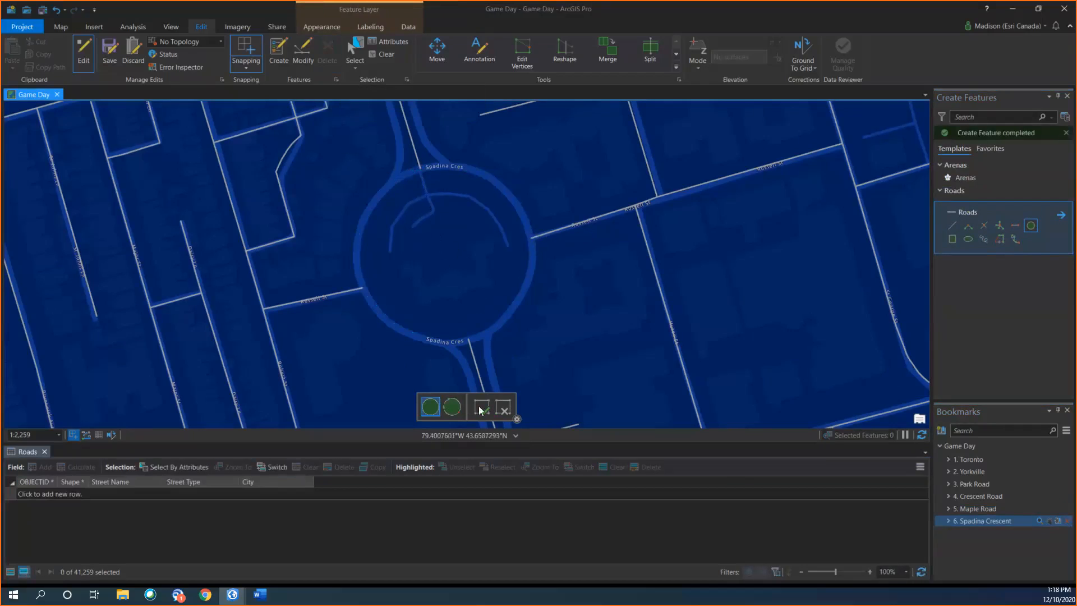
Step: Create the Spadina Cres roundabout as a three-point circle through the northern, eastern and southern road endpoints
{"action": "left_click", "coordinate": [450, 408]}
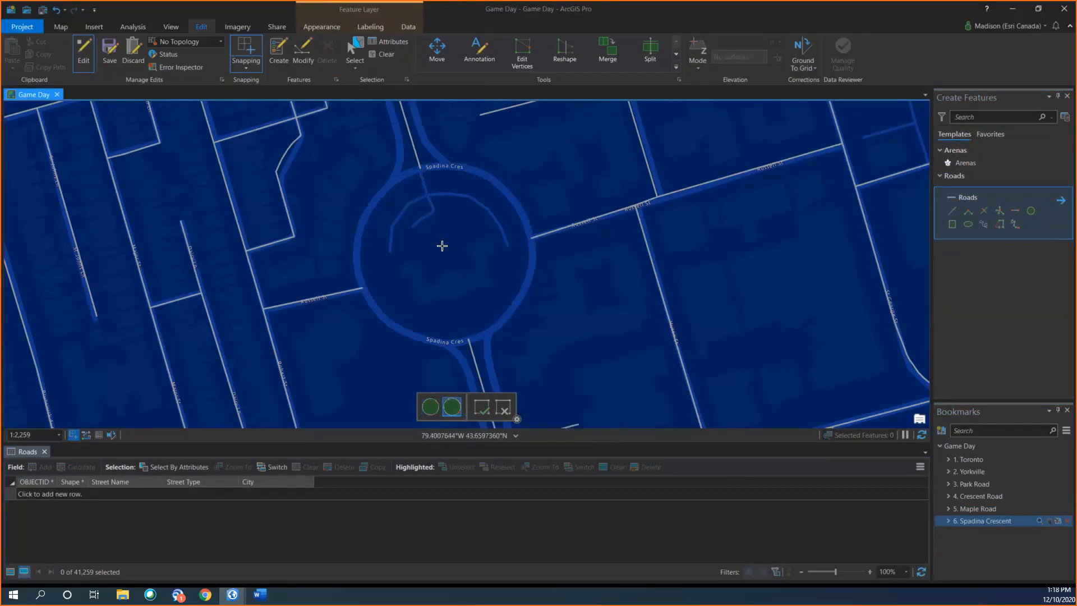
{"action": "left_click", "coordinate": [420, 168]}
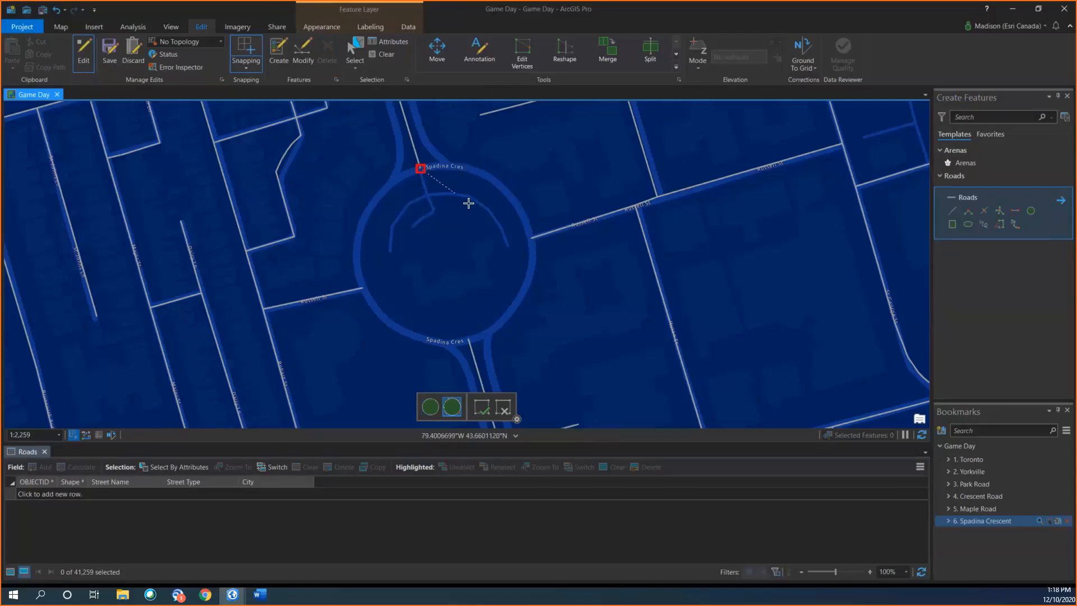
{"action": "left_click", "coordinate": [531, 237]}
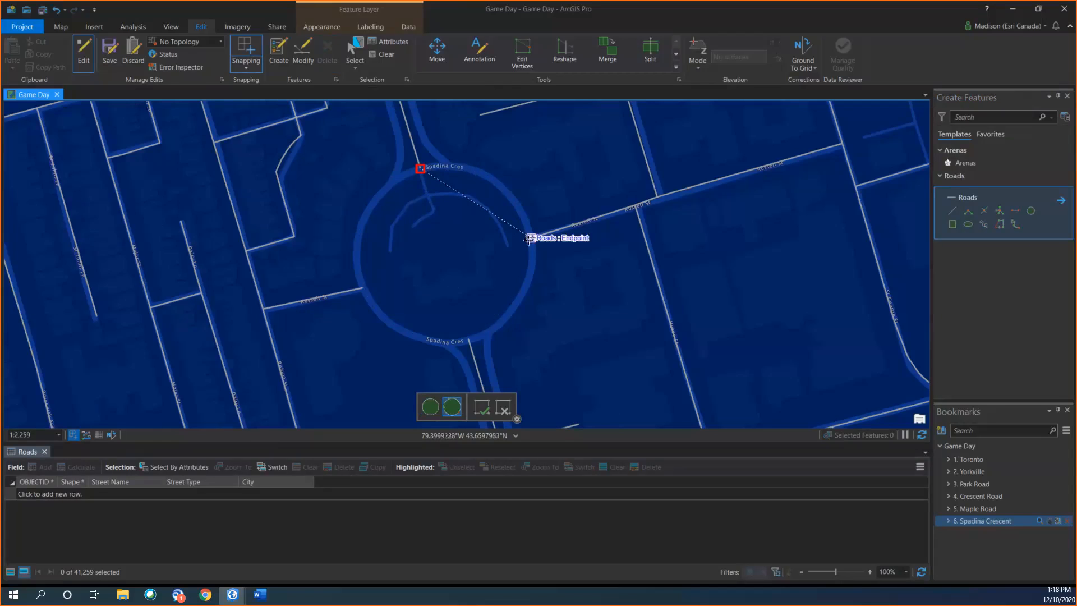
{"action": "left_click", "coordinate": [469, 340]}
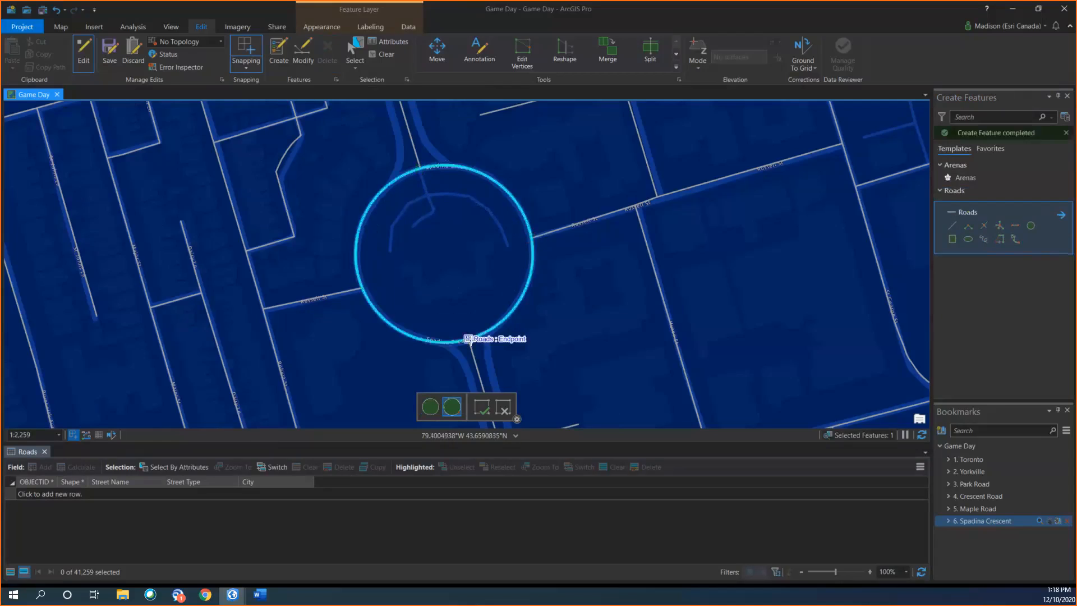
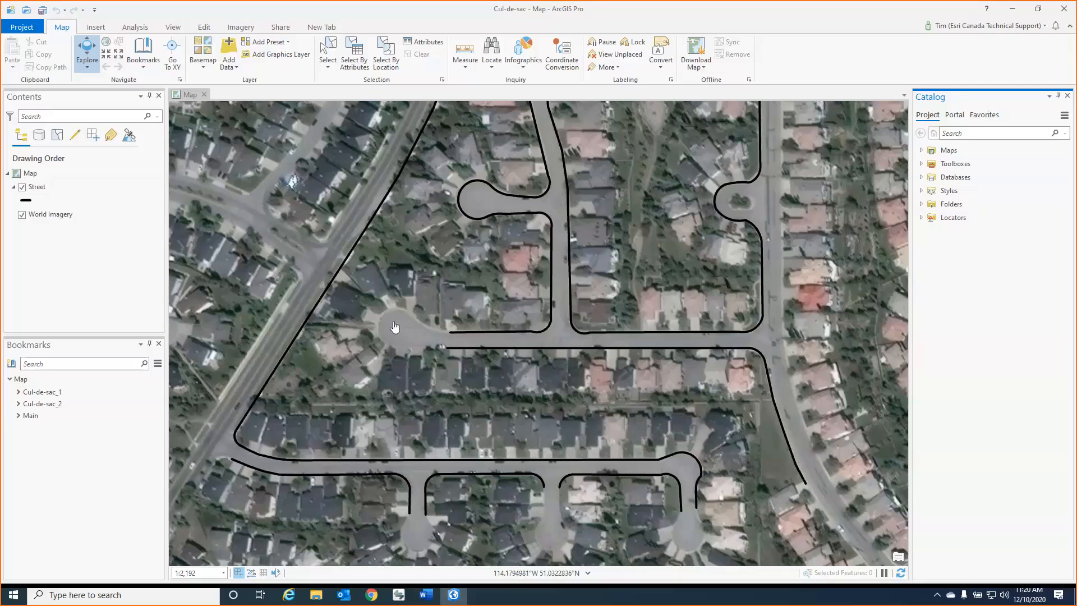
Step: In the Cul-de-sac project, locate the Cul-de-sac tool in the editing tools gallery and among the Modify Features COGO tools
{"action": "left_click", "coordinate": [205, 29]}
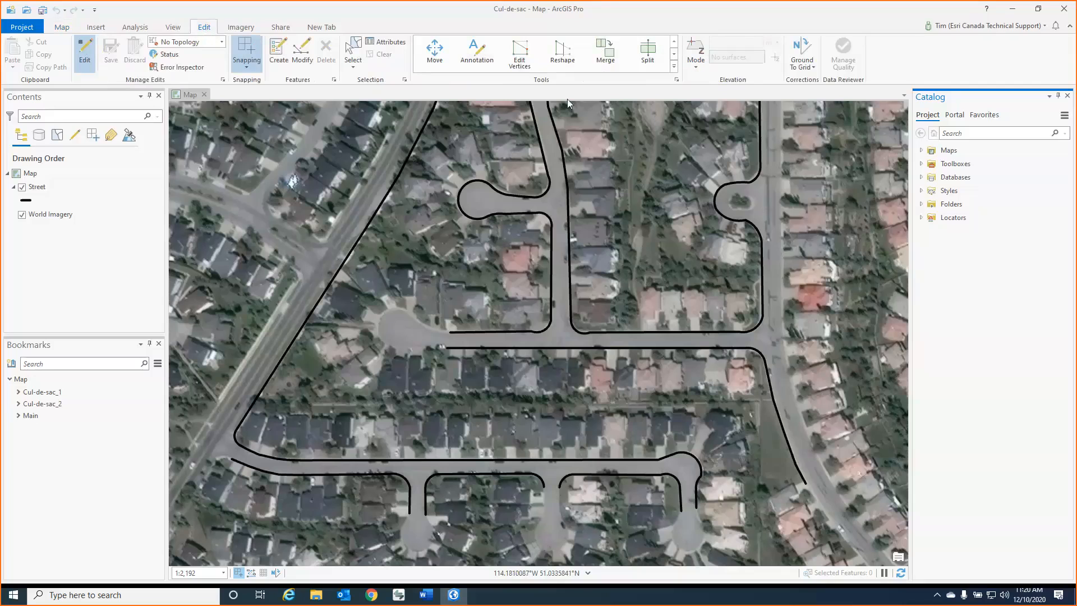
{"action": "left_click", "coordinate": [674, 70]}
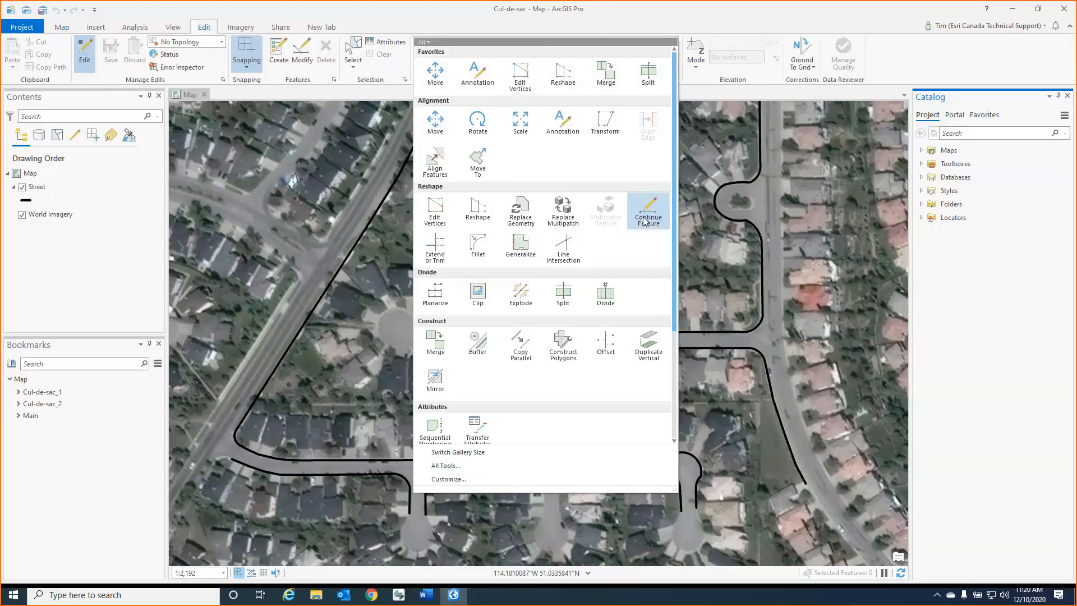
{"action": "scroll", "coordinate": [642, 209], "scroll_direction": "down", "scroll_amount": 3}
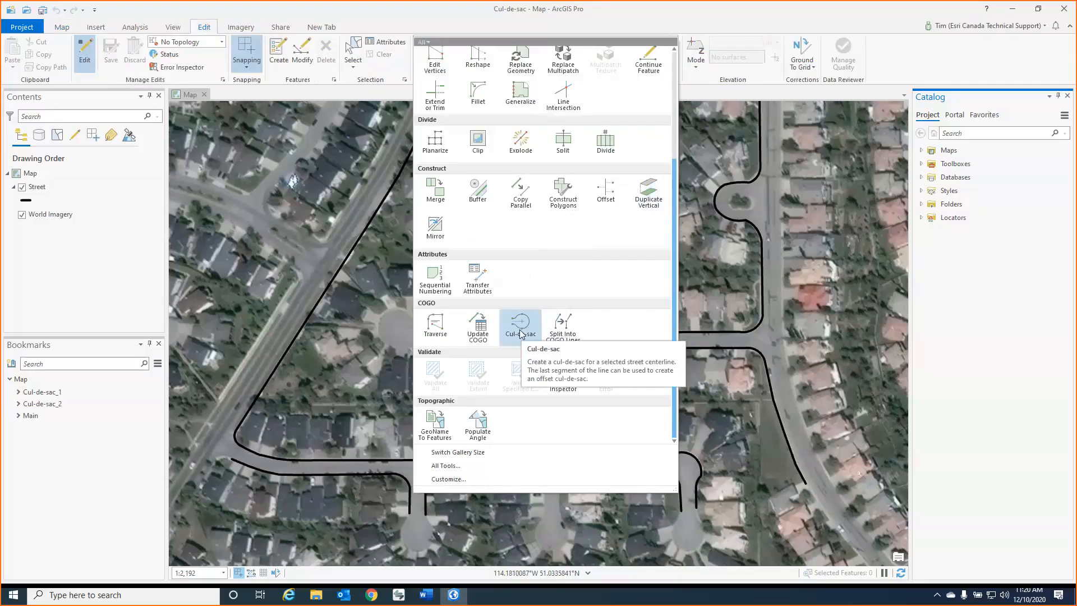
{"action": "left_click", "coordinate": [302, 56]}
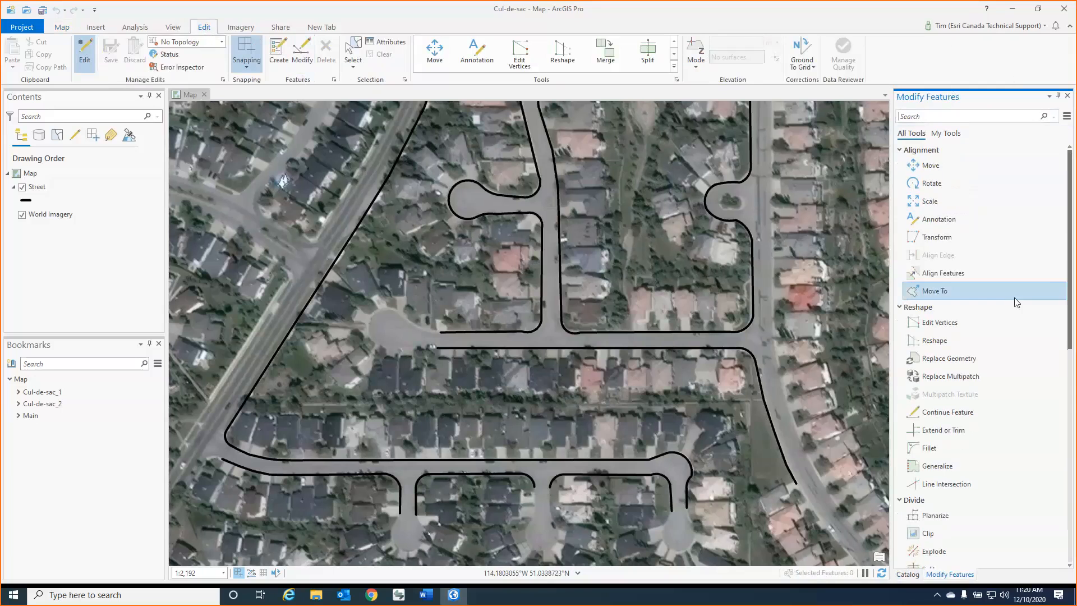
{"action": "scroll", "coordinate": [1006, 295], "scroll_direction": "down", "scroll_amount": 9}
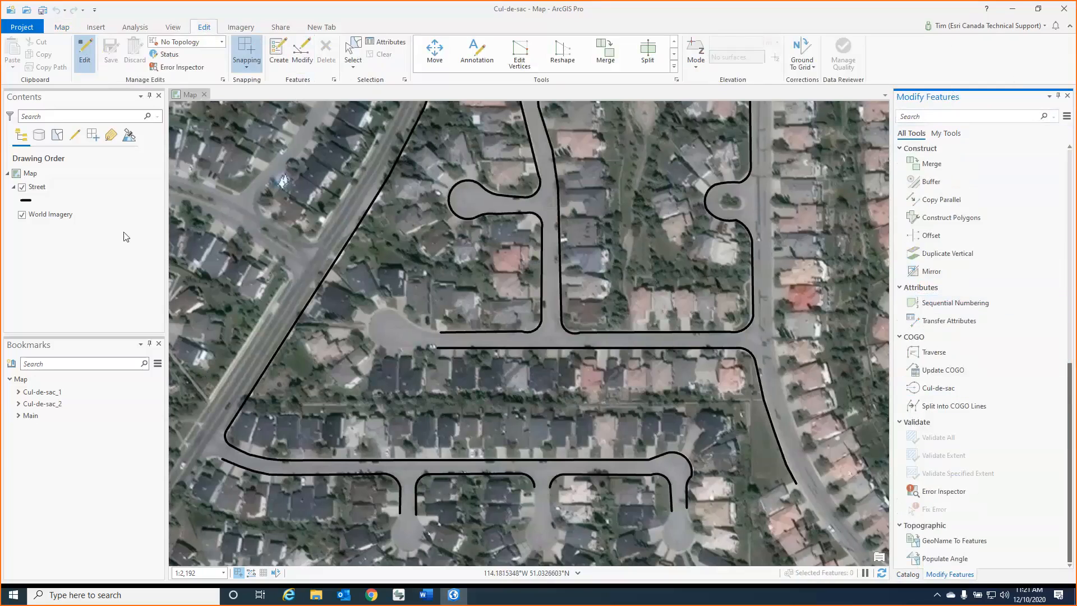
Step: At the Cul-de-sac_1 bookmark, draw a straight Street centreline about 41.5 m long from the bulb's centre north towards the road entrance
{"action": "left_click", "coordinate": [61, 193]}
{"action": "left_click", "coordinate": [67, 396]}
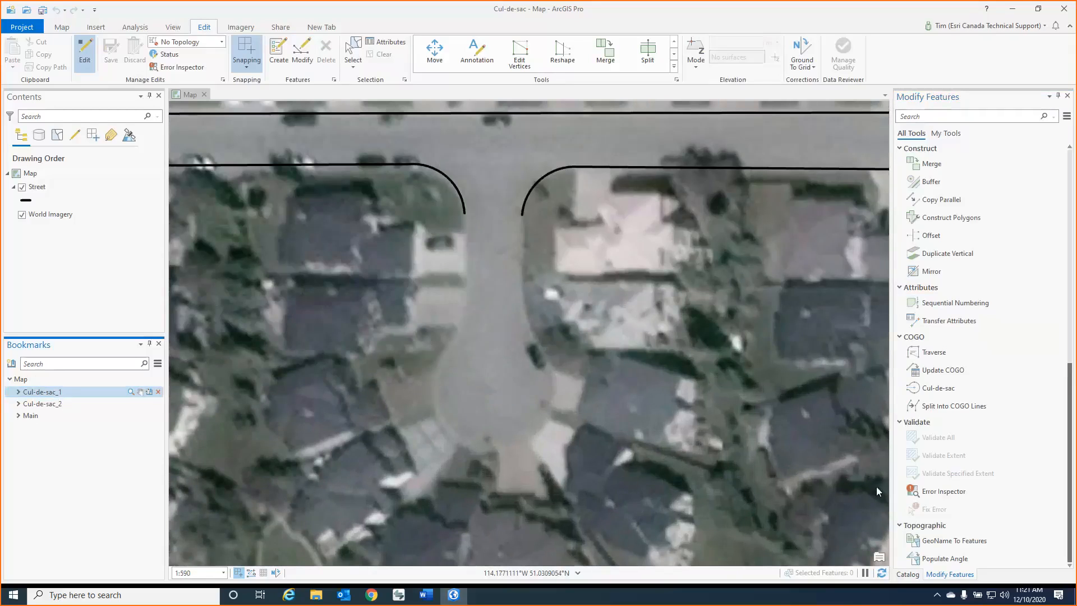
{"action": "left_click", "coordinate": [283, 59]}
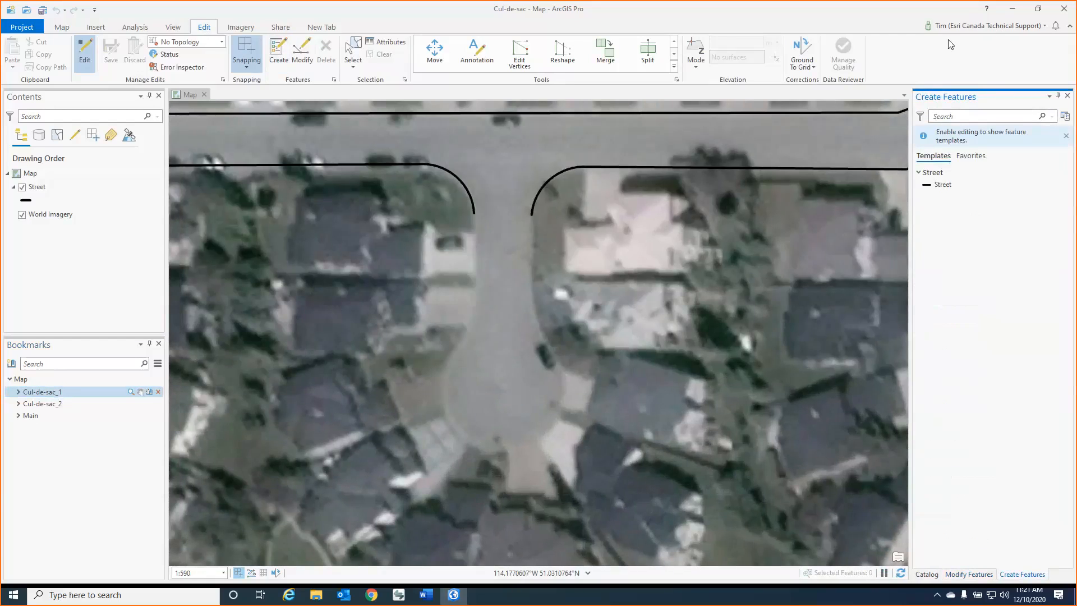
{"action": "left_click", "coordinate": [990, 188]}
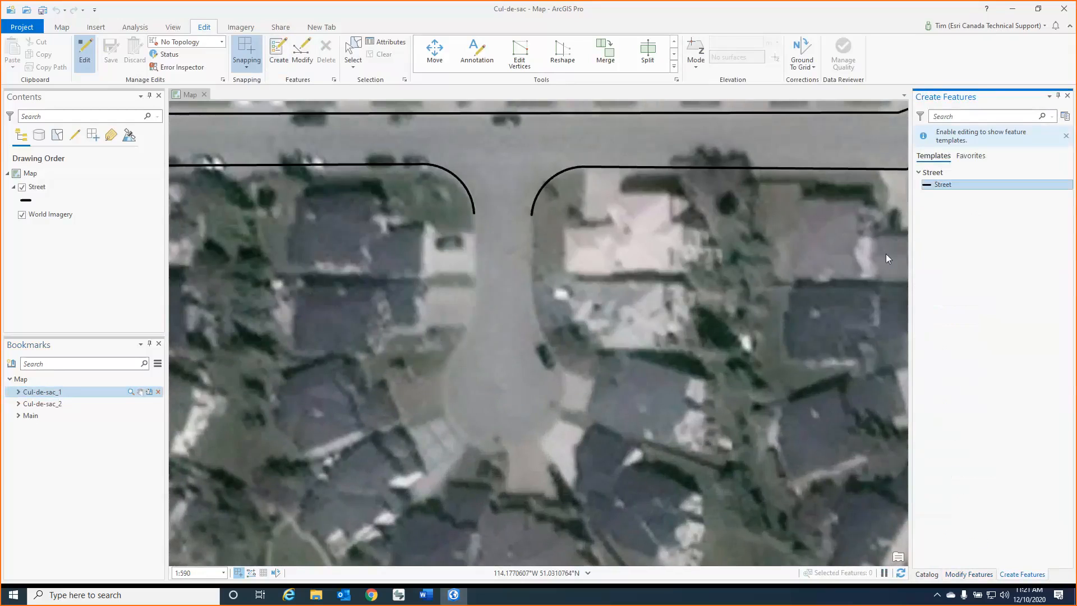
{"action": "left_click", "coordinate": [504, 391]}
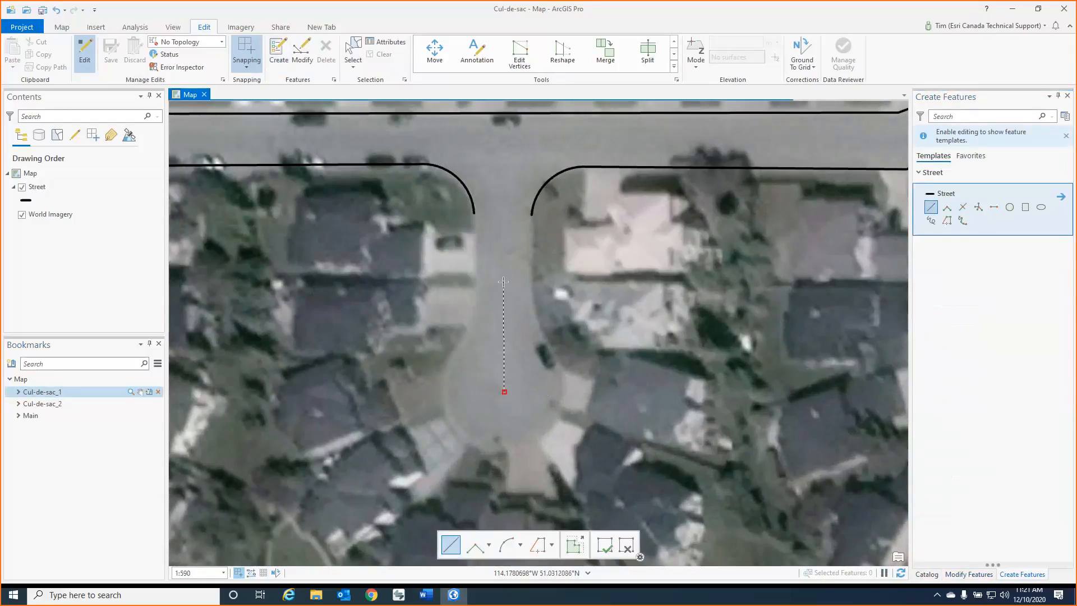
{"action": "double_click", "coordinate": [504, 244]}
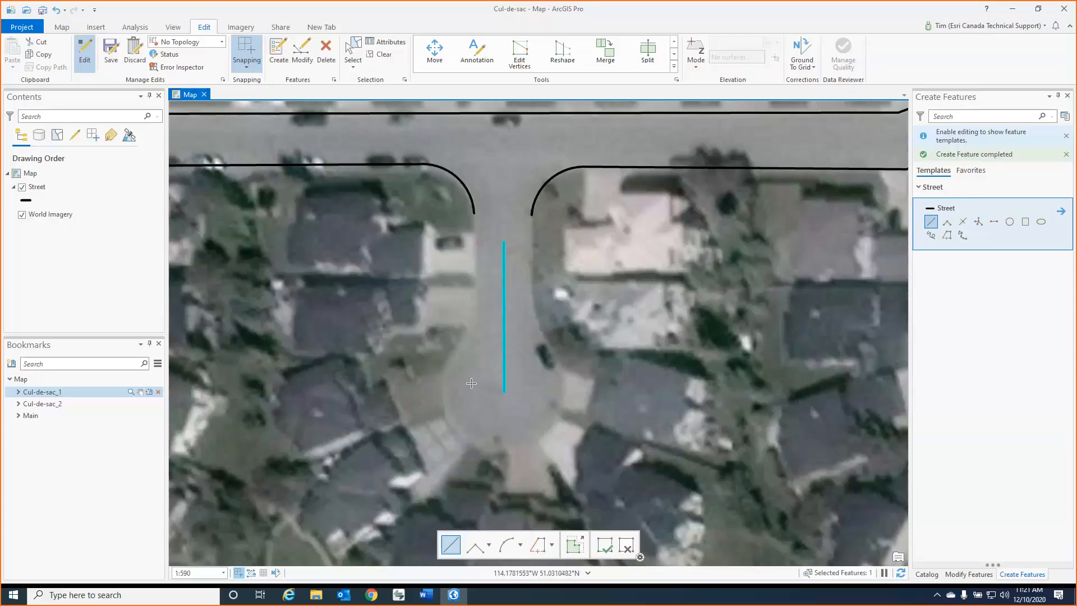
Step: Open the Cul-de-sac tool for the selected street centreline and set its side to Start of line
{"action": "left_click", "coordinate": [980, 574]}
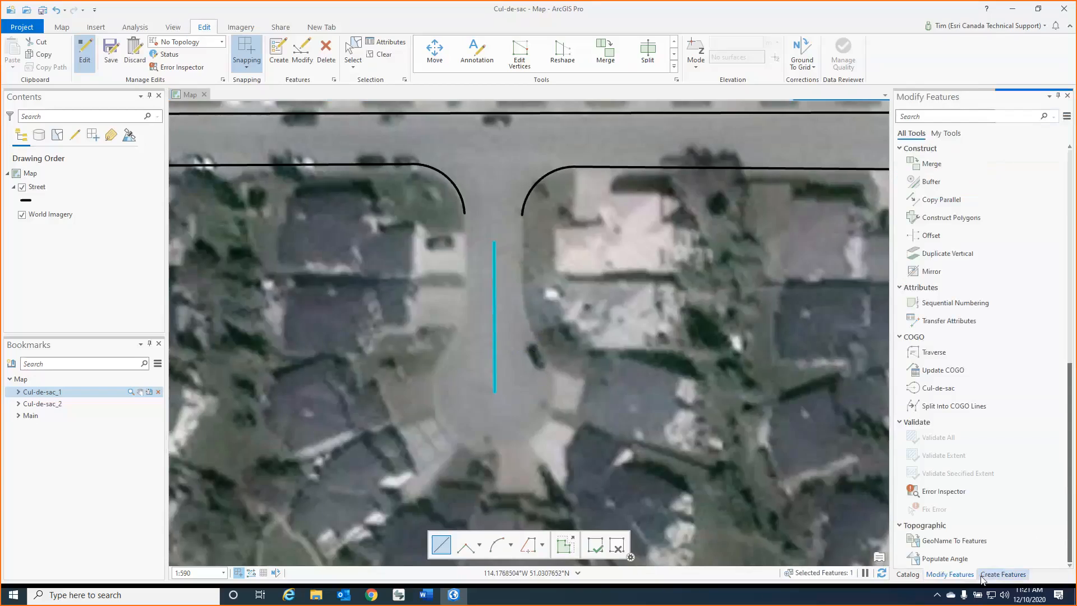
{"action": "left_click", "coordinate": [954, 388]}
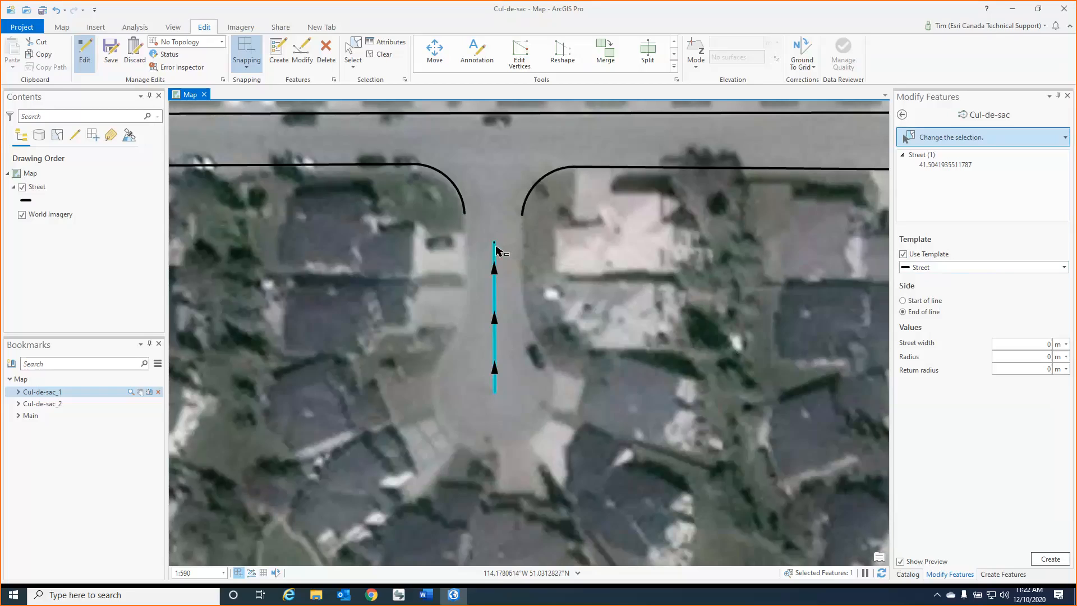
{"action": "left_click", "coordinate": [918, 303]}
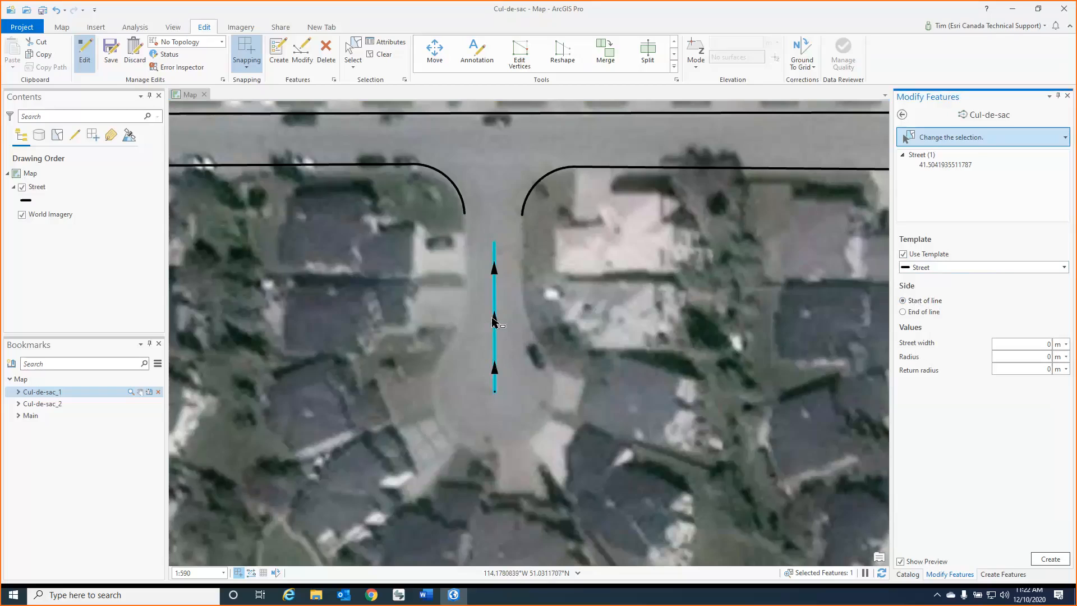
{"action": "scroll", "coordinate": [494, 320], "scroll_direction": "up", "scroll_amount": 2}
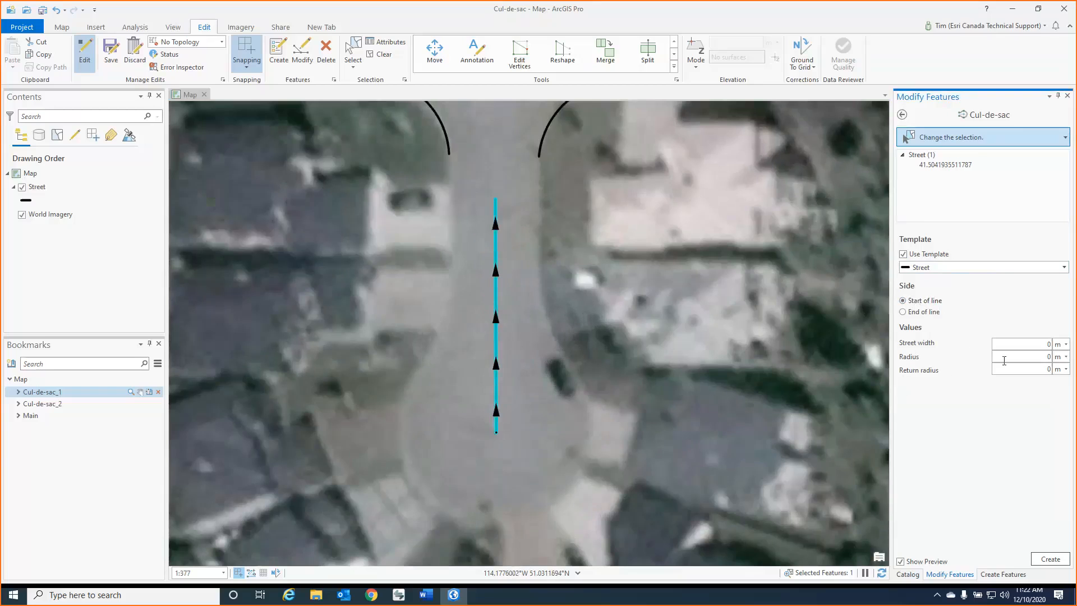
Step: Set the cul-de-sac's street width, radius and return radius to 20 m each and check the preview against the imagery
{"action": "double_click", "coordinate": [1045, 346]}
{"action": "type", "text": "20"}
{"action": "key", "text": "Tab"}
{"action": "type", "text": "20"}
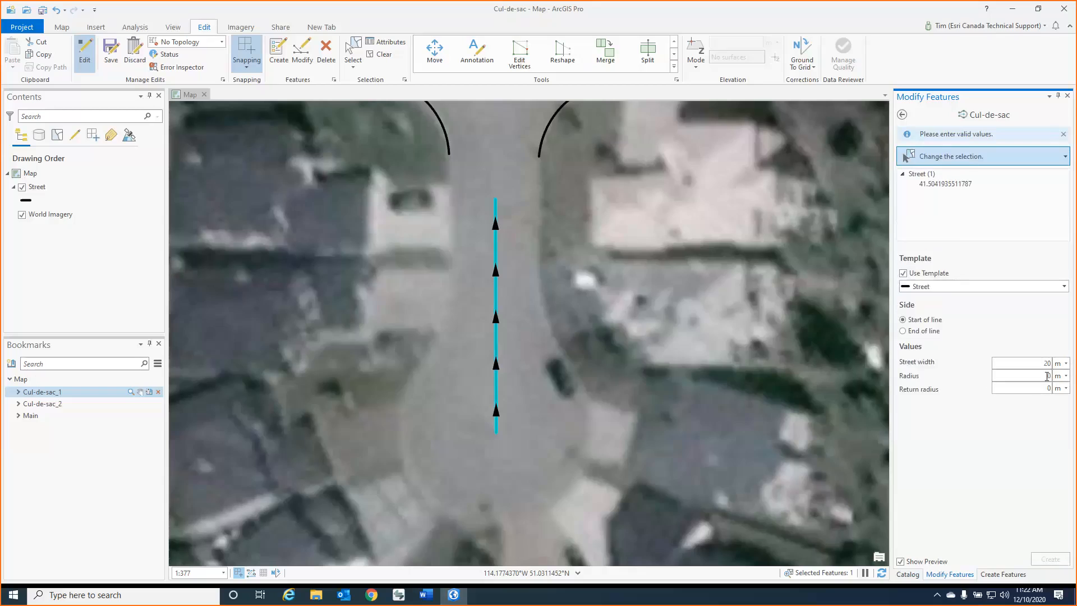
{"action": "key", "text": "Tab"}
{"action": "type", "text": "20"}
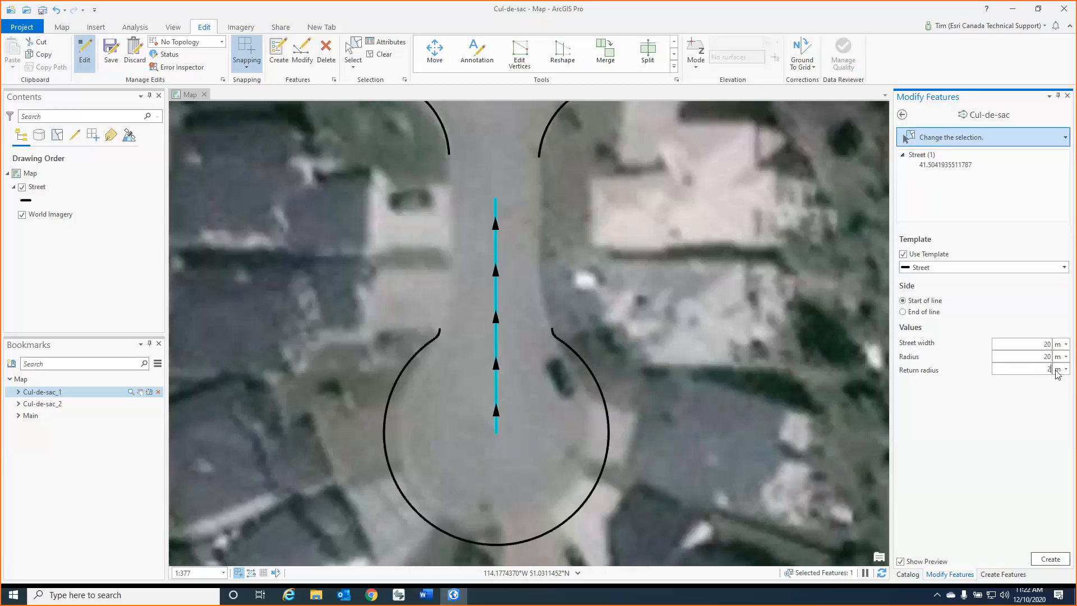
{"action": "scroll", "coordinate": [548, 443], "scroll_direction": "down", "scroll_amount": 2}
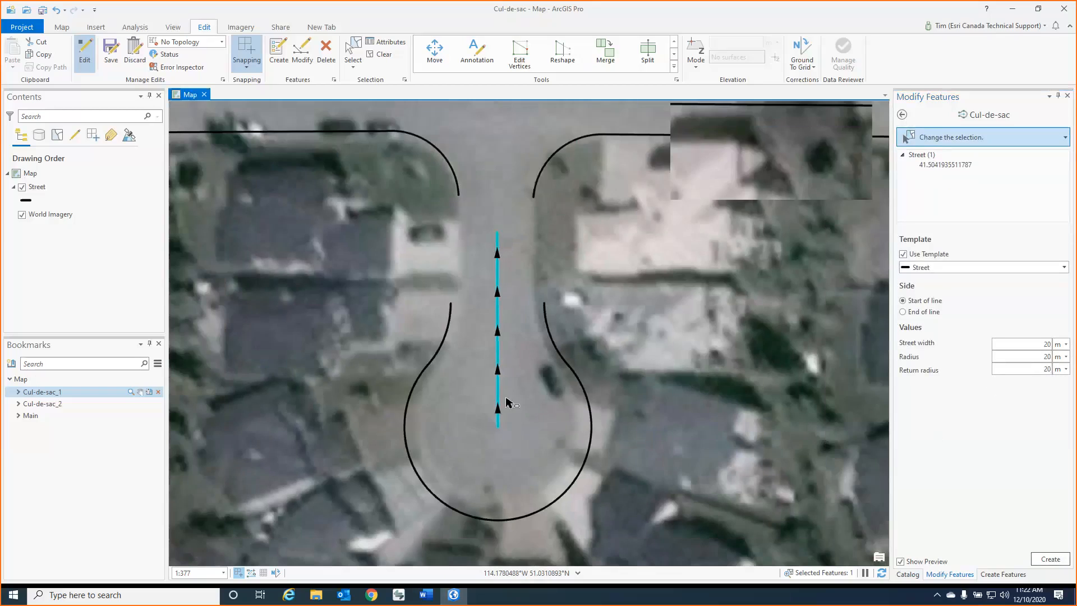
{"action": "scroll", "coordinate": [549, 443], "scroll_direction": "up", "scroll_amount": 2}
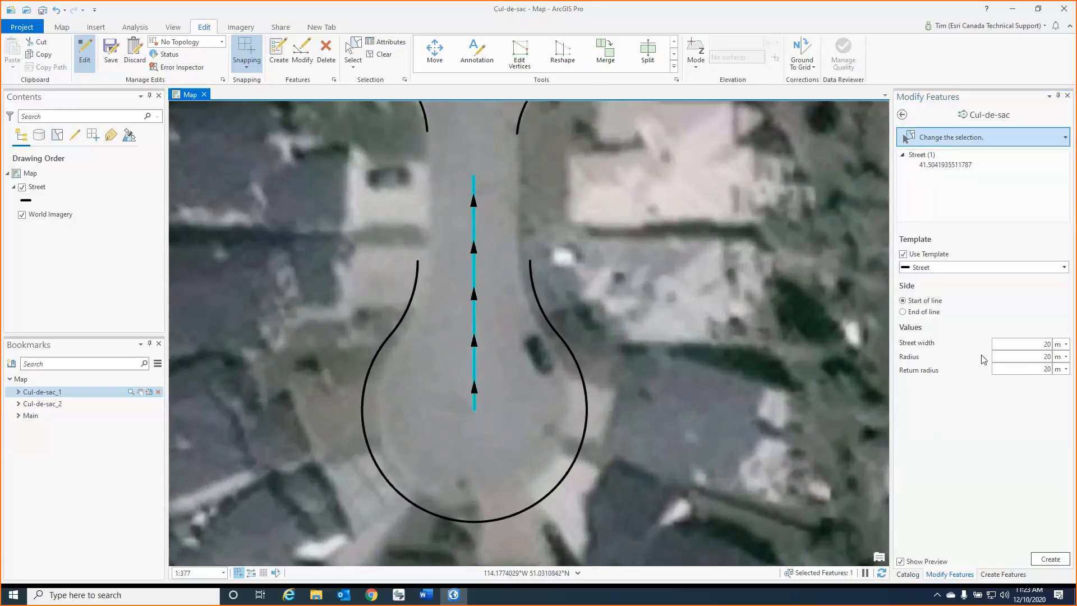
Step: Reduce the bulb radius to 17 m and the street width to 18 m, and create the cul-de-sac
{"action": "left_click_drag", "start_coordinate": [1039, 357], "coordinate": [1062, 360]}
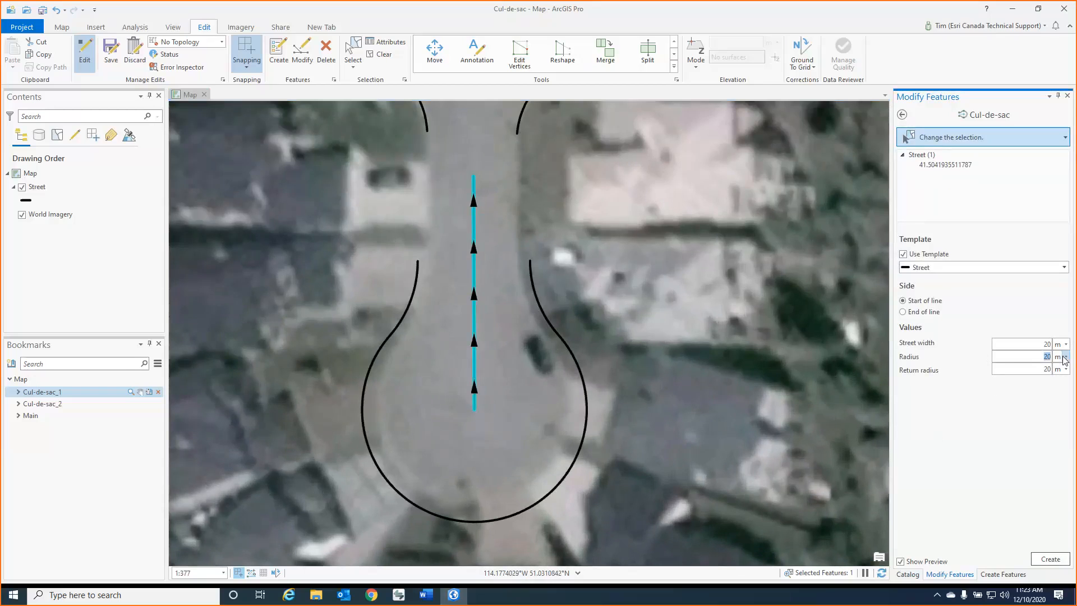
{"action": "type", "text": "17"}
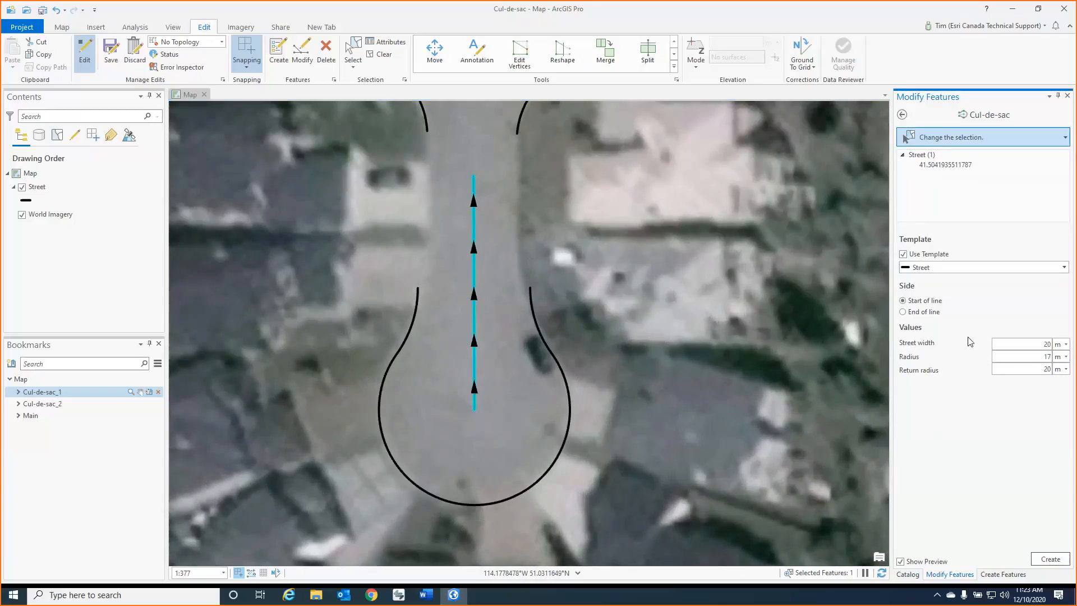
{"action": "double_click", "coordinate": [1041, 345]}
{"action": "type", "text": "18"}
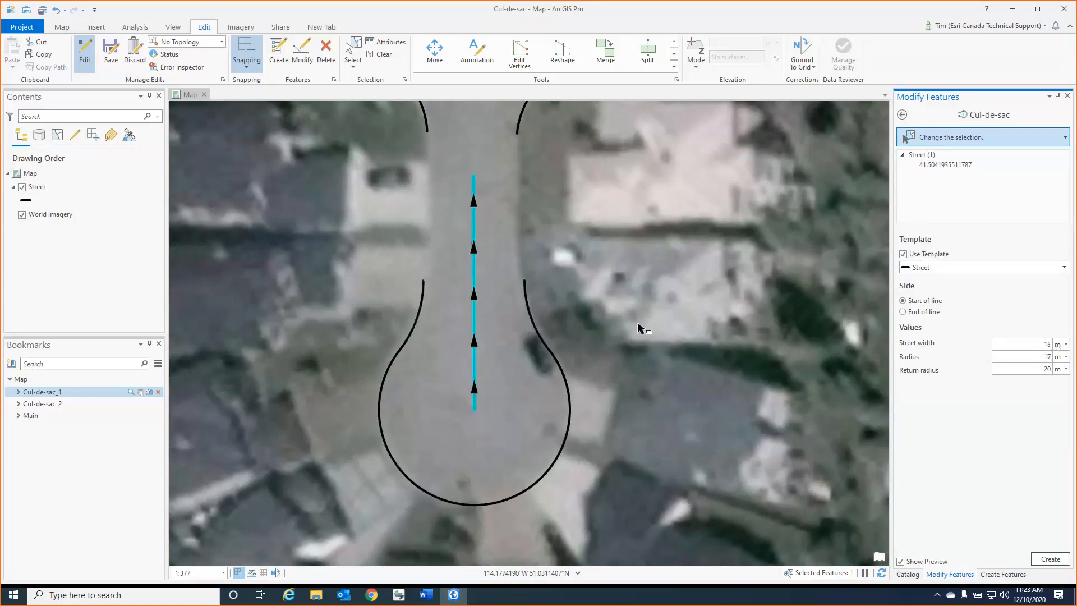
{"action": "scroll", "coordinate": [568, 325], "scroll_direction": "down", "scroll_amount": 2}
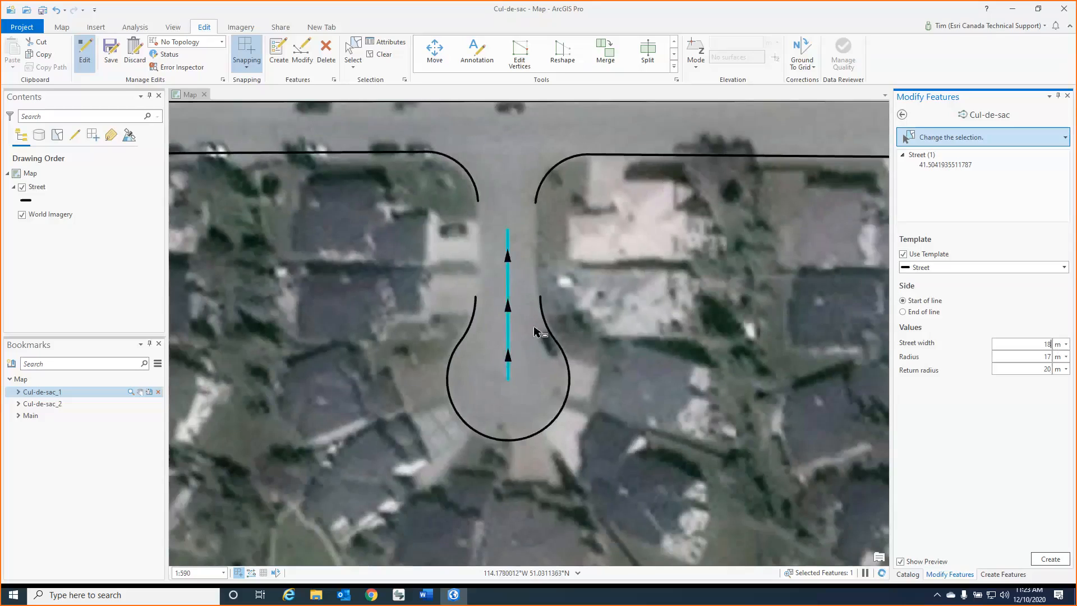
{"action": "scroll", "coordinate": [566, 342], "scroll_direction": "up", "scroll_amount": 2}
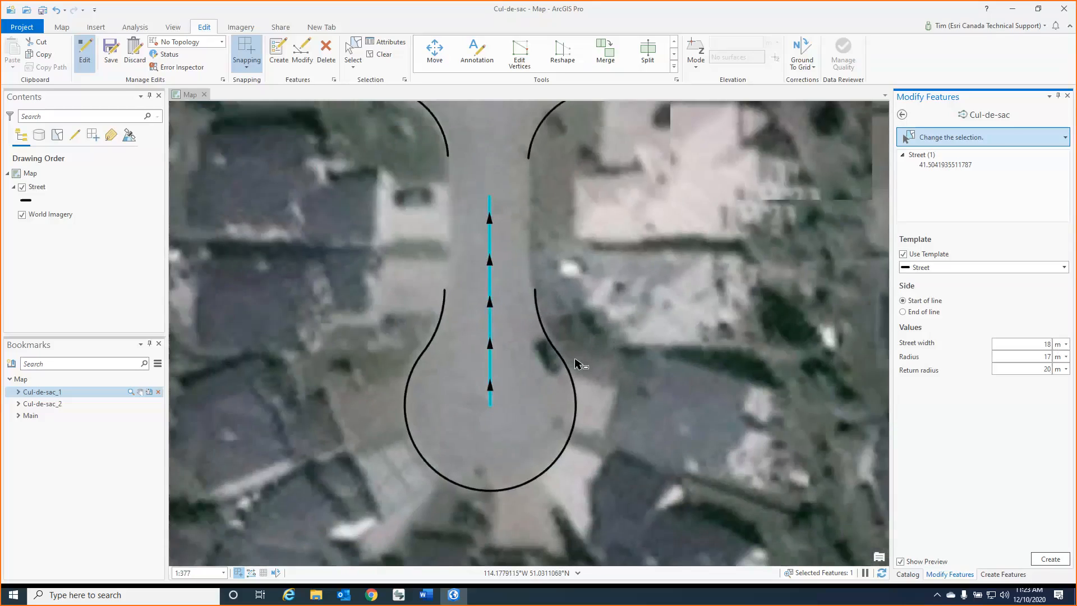
{"action": "scroll", "coordinate": [578, 363], "scroll_direction": "down", "scroll_amount": 2}
{"action": "left_click", "coordinate": [1051, 559]}
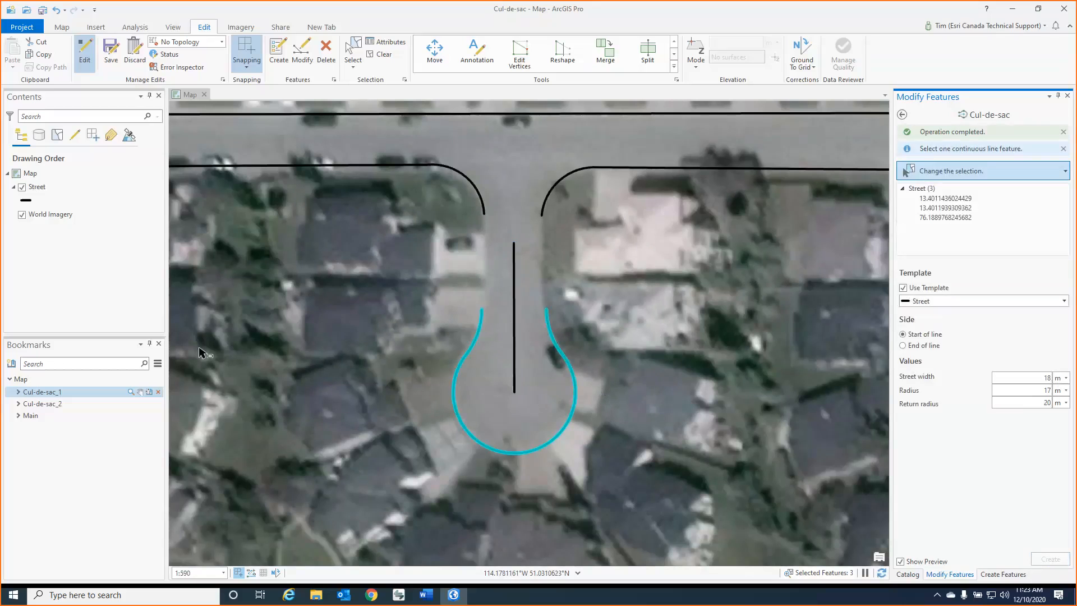
Step: At the Cul-de-sac_2 bookmark, draw a curved Street centreline about 62 m long from the bulb's centre east between the road edges
{"action": "left_click", "coordinate": [86, 407]}
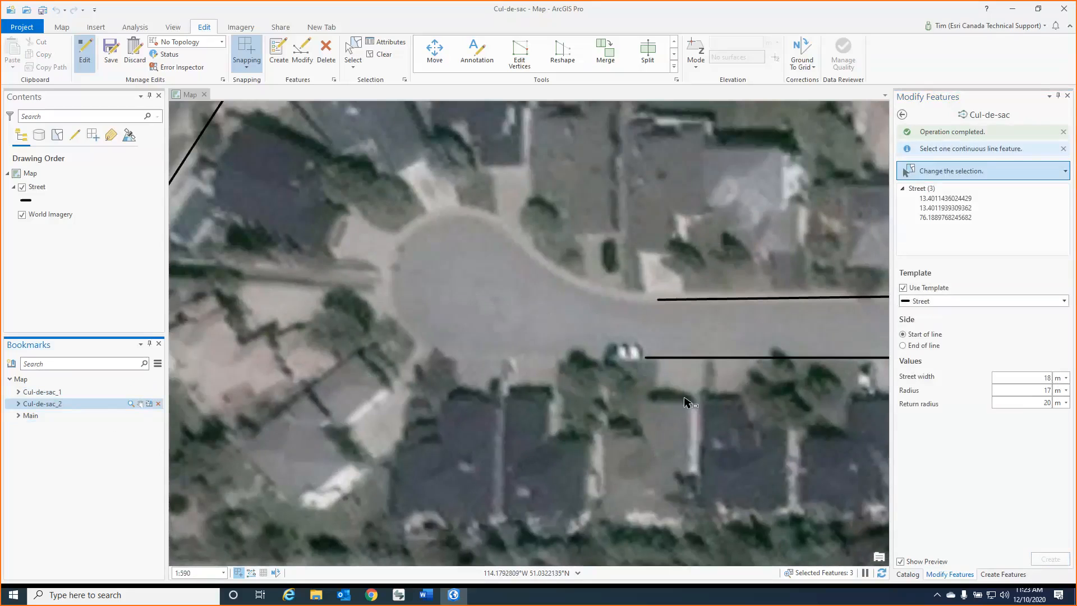
{"action": "left_click", "coordinate": [996, 578]}
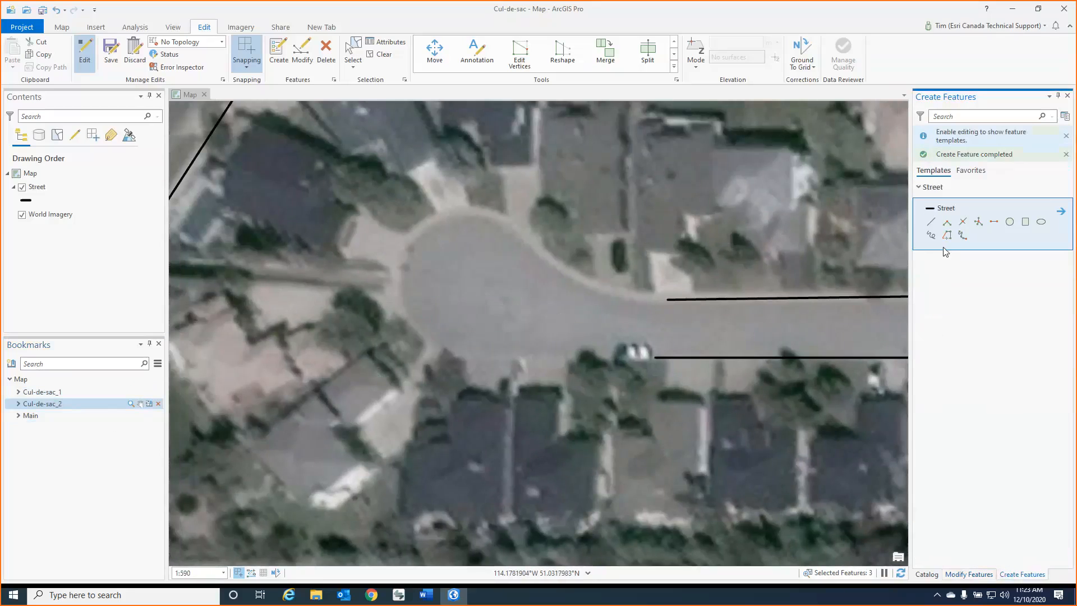
{"action": "left_click", "coordinate": [938, 194]}
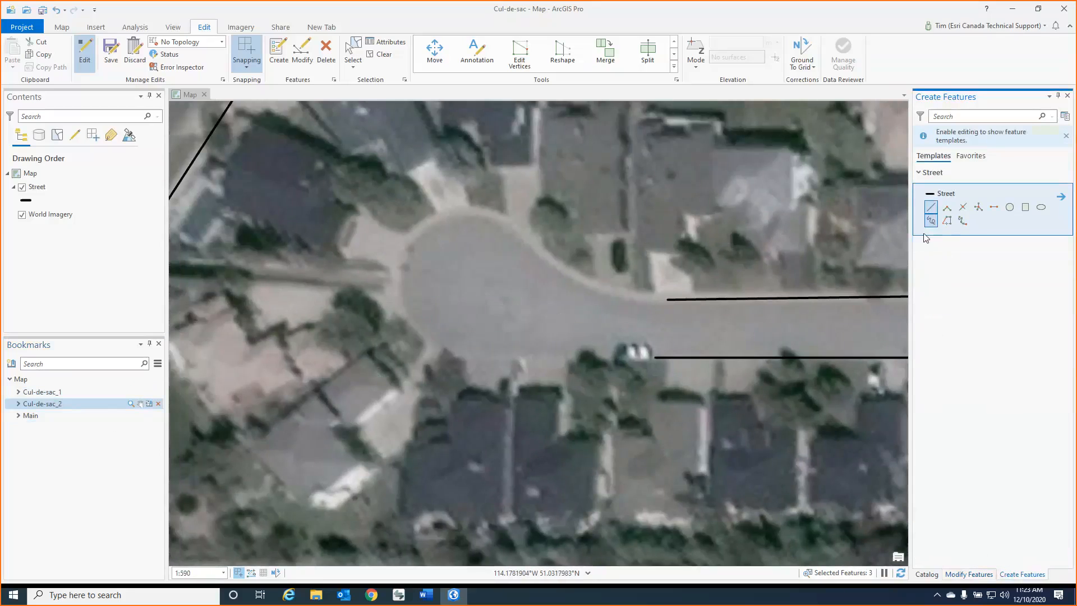
{"action": "left_click", "coordinate": [478, 288]}
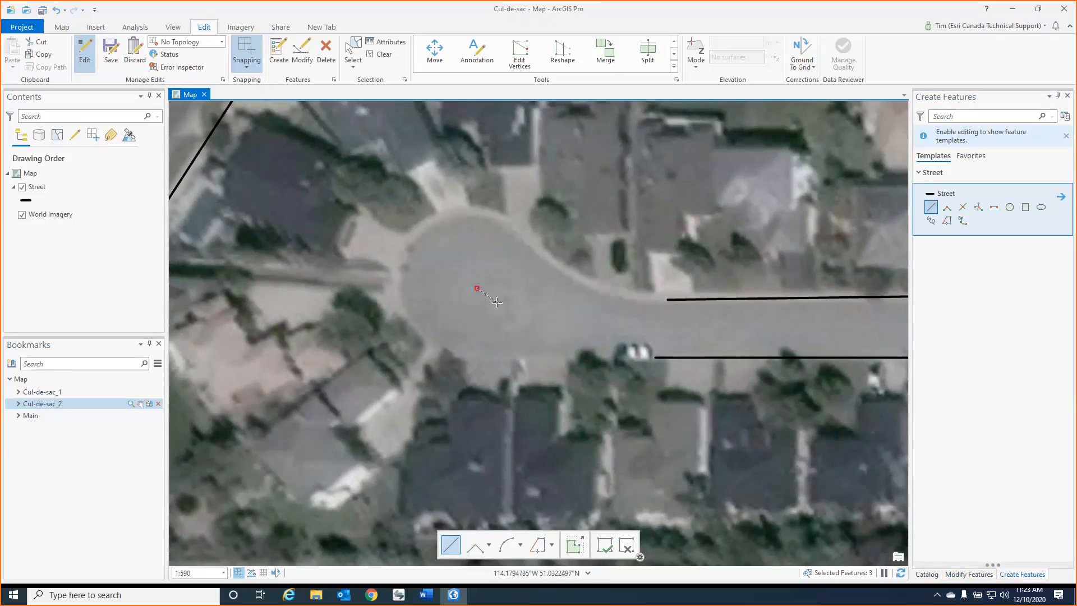
{"action": "left_click", "coordinate": [497, 303]}
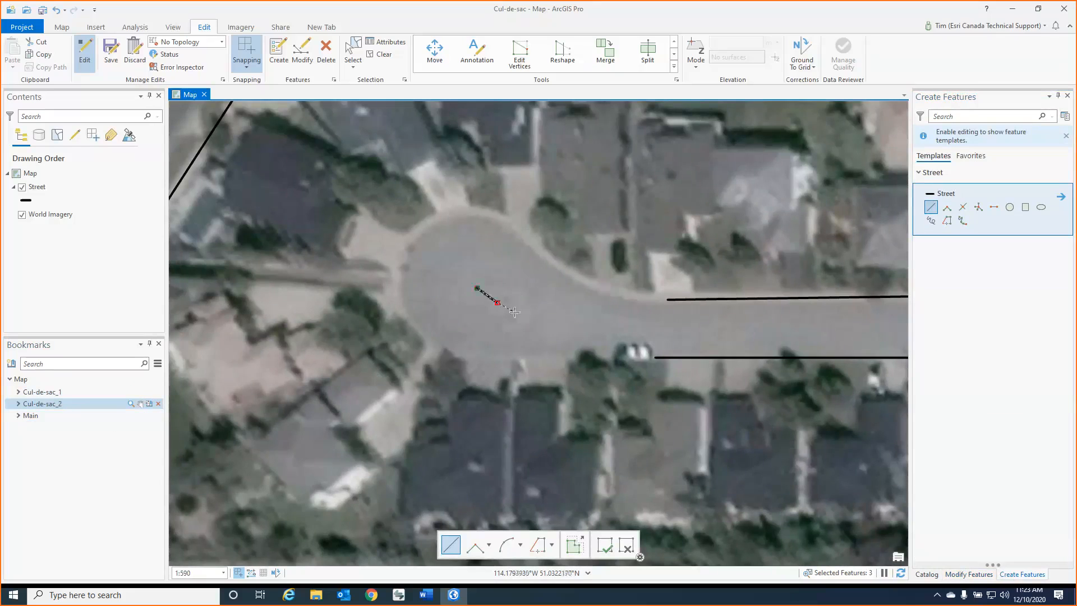
{"action": "left_click", "coordinate": [553, 321]}
{"action": "left_click", "coordinate": [572, 322]}
{"action": "left_click", "coordinate": [610, 326]}
{"action": "left_click", "coordinate": [652, 330]}
{"action": "double_click", "coordinate": [692, 330]}
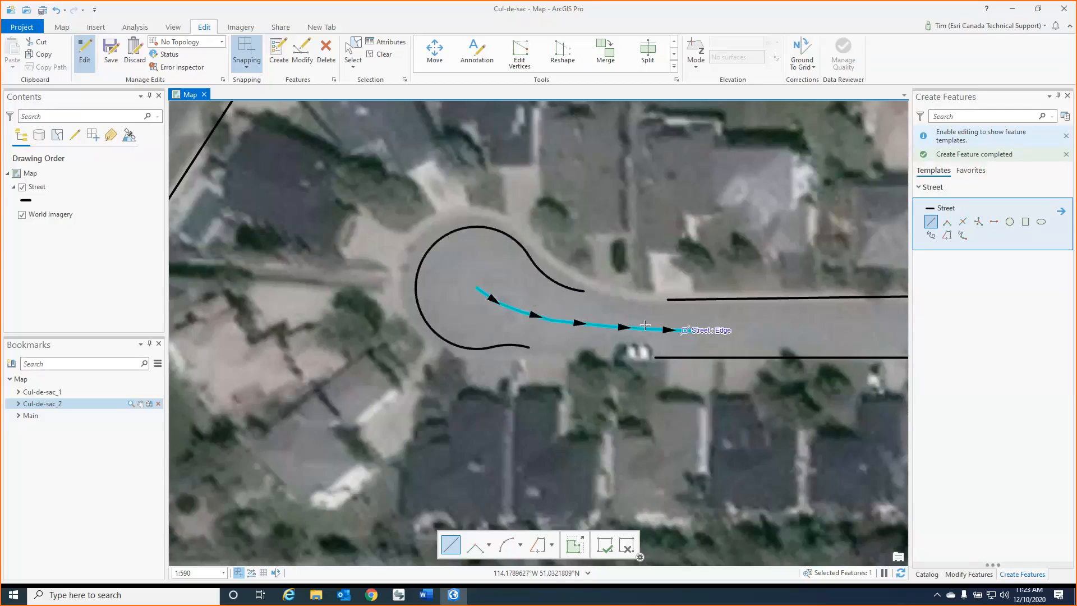
Step: Return to the Cul-de-sac tool for the curved centreline, try a radius of 20 m, and set it to 22 m
{"action": "left_click", "coordinate": [965, 575]}
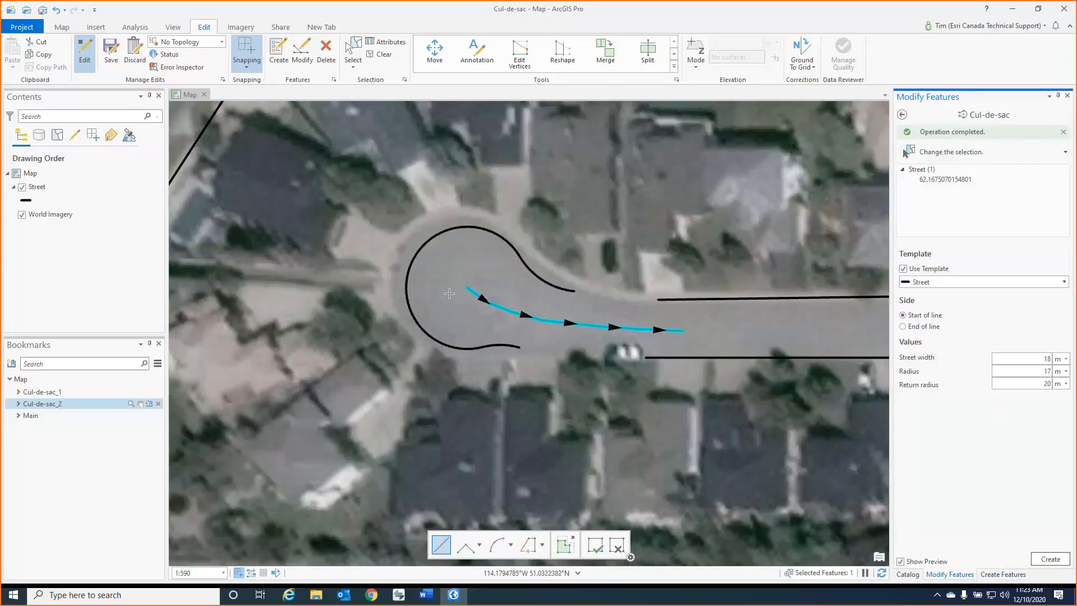
{"action": "scroll", "coordinate": [449, 293], "scroll_direction": "up", "scroll_amount": 2}
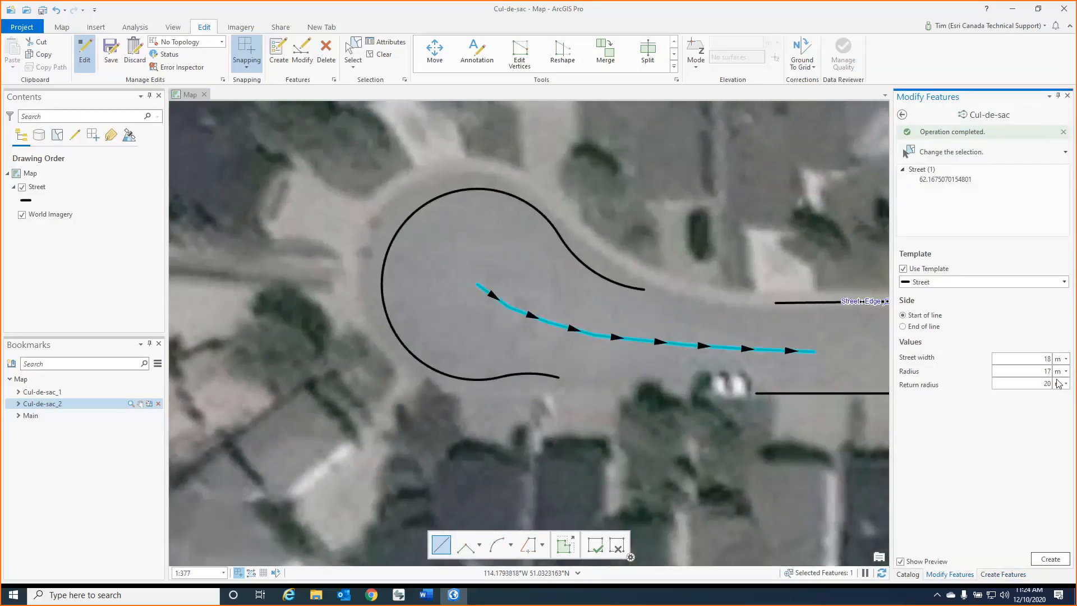
{"action": "left_click", "coordinate": [1040, 374]}
{"action": "double_click", "coordinate": [1039, 374]}
{"action": "type", "text": "20"}
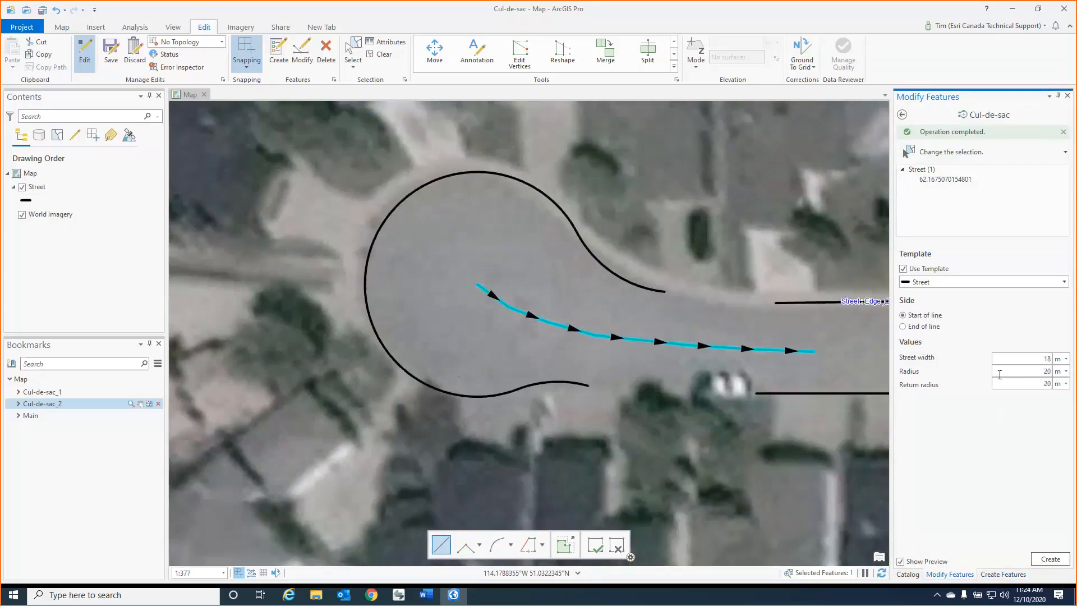
{"action": "left_click_drag", "start_coordinate": [1019, 374], "coordinate": [1057, 374]}
{"action": "type", "text": "22"}
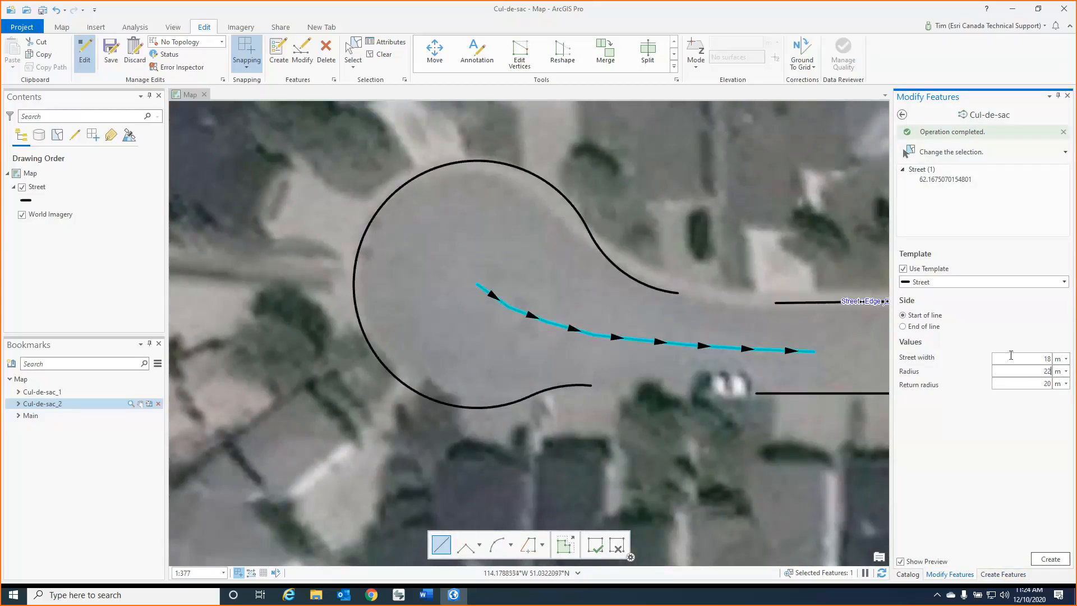
Step: Set the street width to 22 m, compare the preview with the imagery, and create the second cul-de-sac
{"action": "double_click", "coordinate": [1046, 359]}
{"action": "type", "text": "22"}
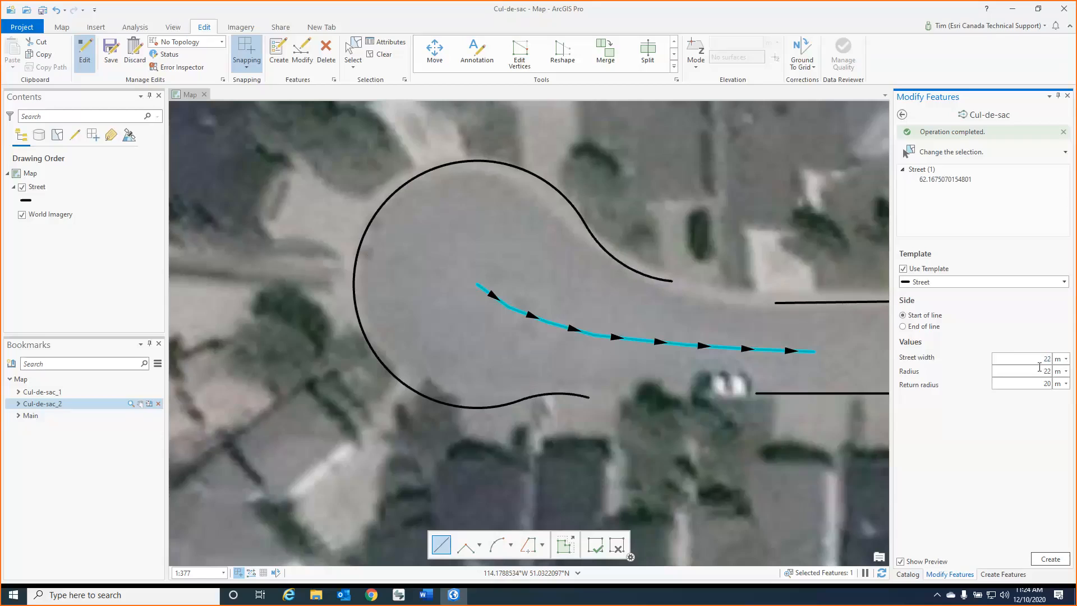
{"action": "scroll", "coordinate": [575, 341], "scroll_direction": "down", "scroll_amount": 2}
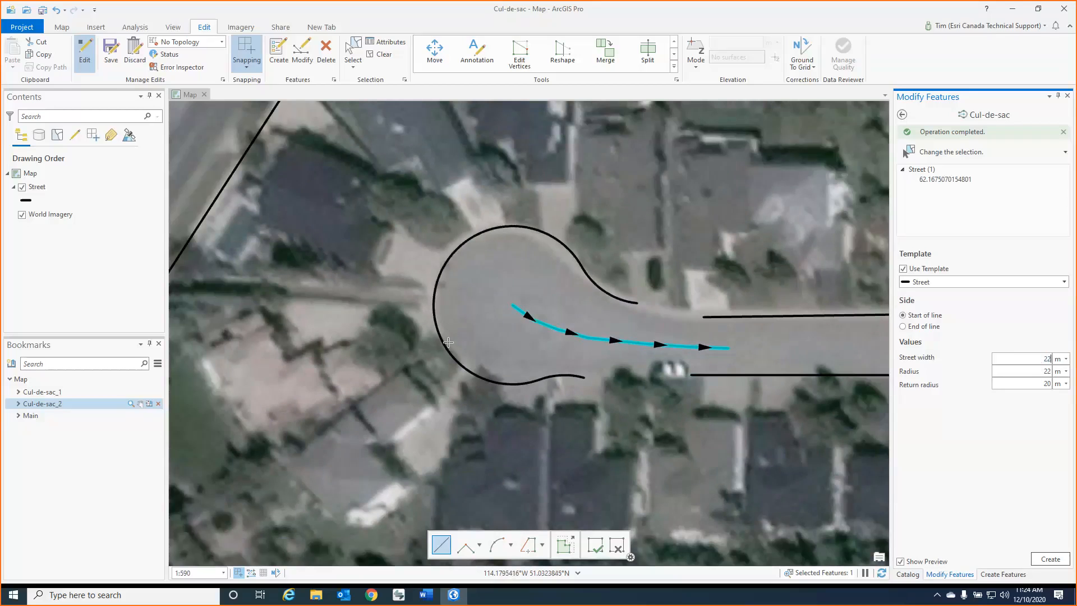
{"action": "scroll", "coordinate": [580, 286], "scroll_direction": "down", "scroll_amount": 2}
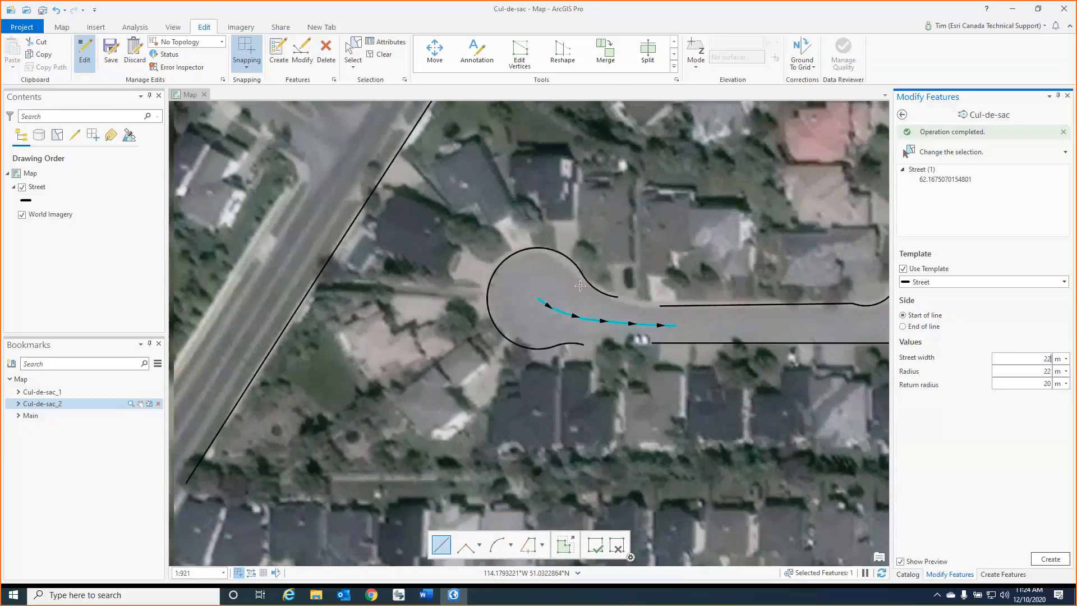
{"action": "scroll", "coordinate": [617, 278], "scroll_direction": "up", "scroll_amount": 2}
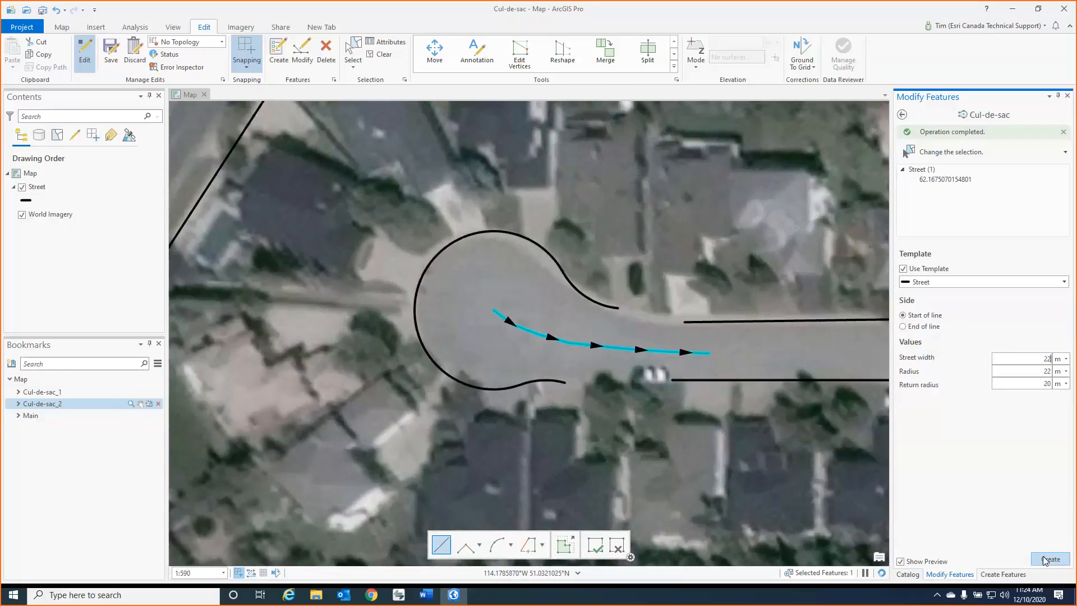
{"action": "left_click", "coordinate": [1045, 560]}
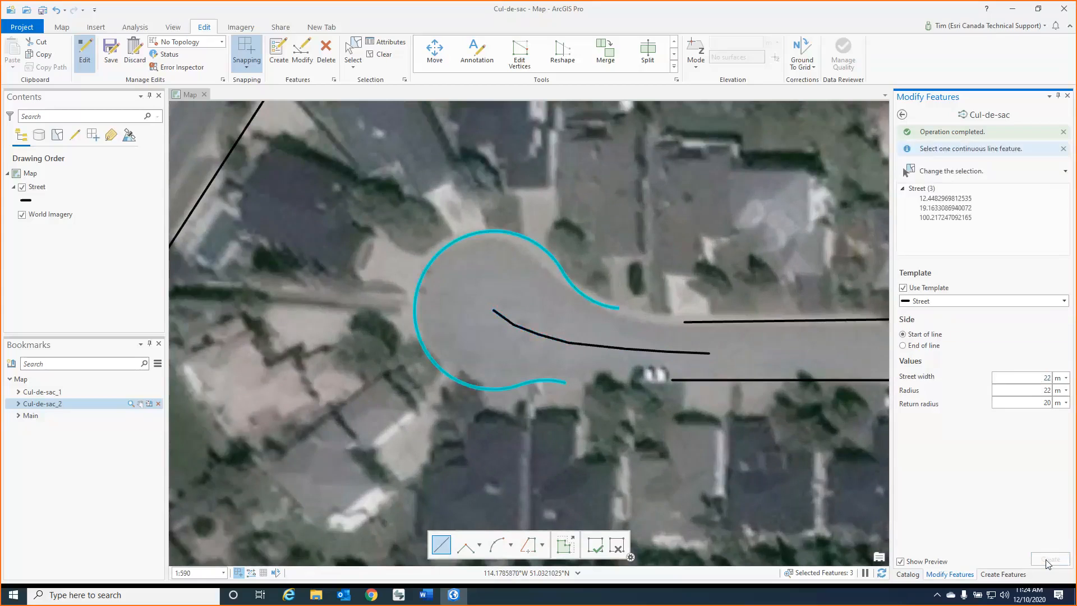
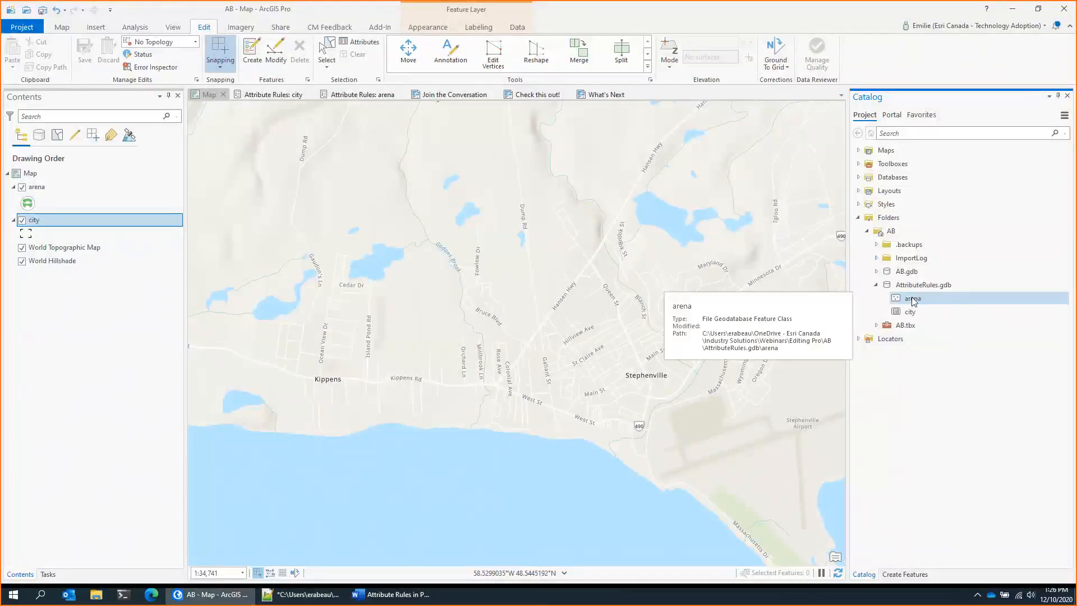
{"action": "left_click", "coordinate": [904, 574]}
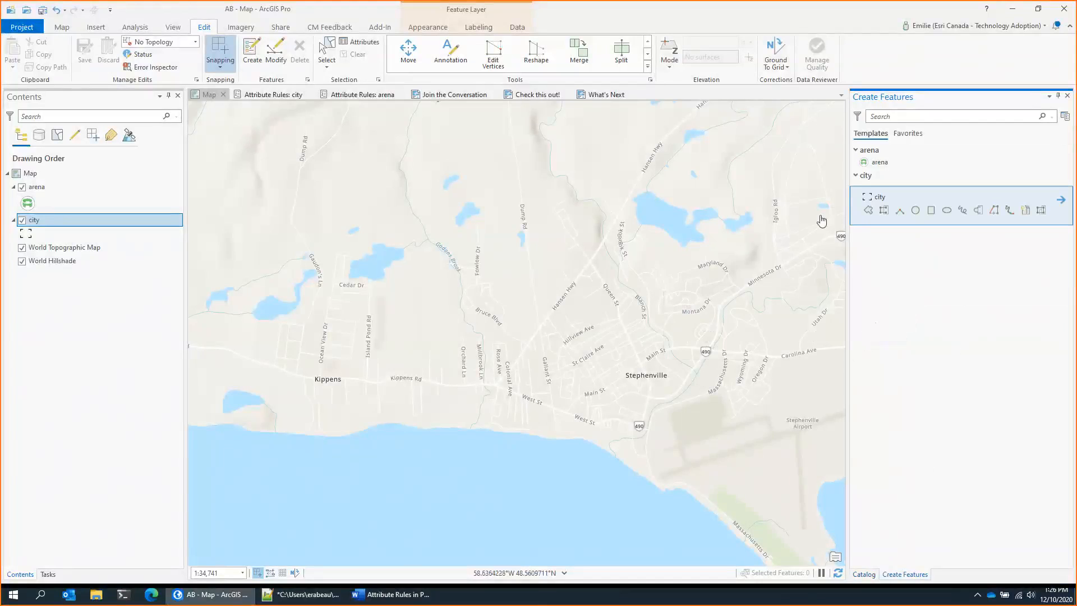
{"action": "left_click", "coordinate": [1059, 202]}
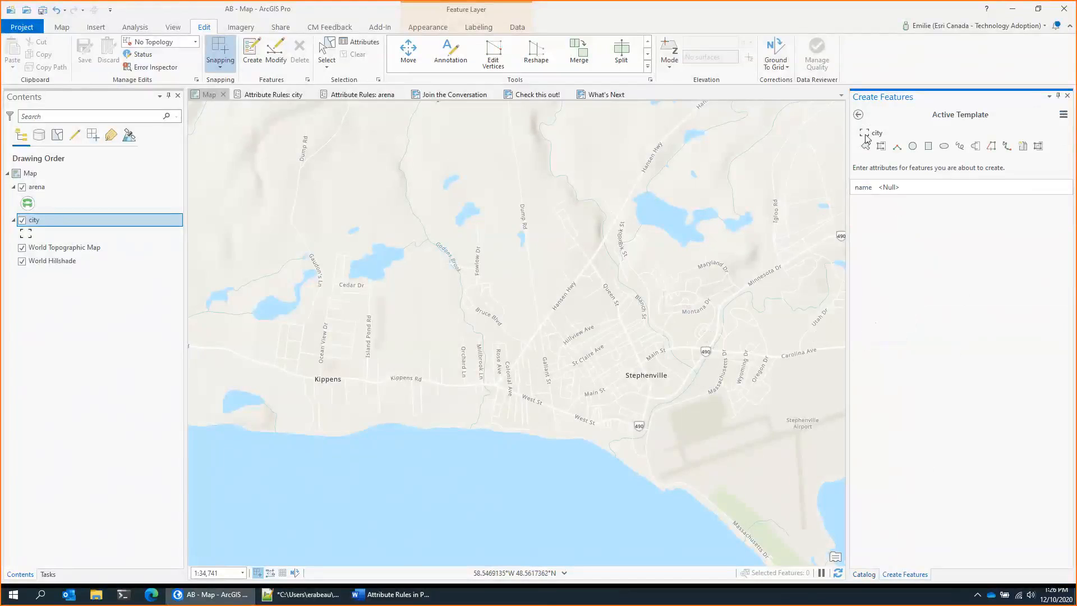
{"action": "left_click", "coordinate": [524, 395]}
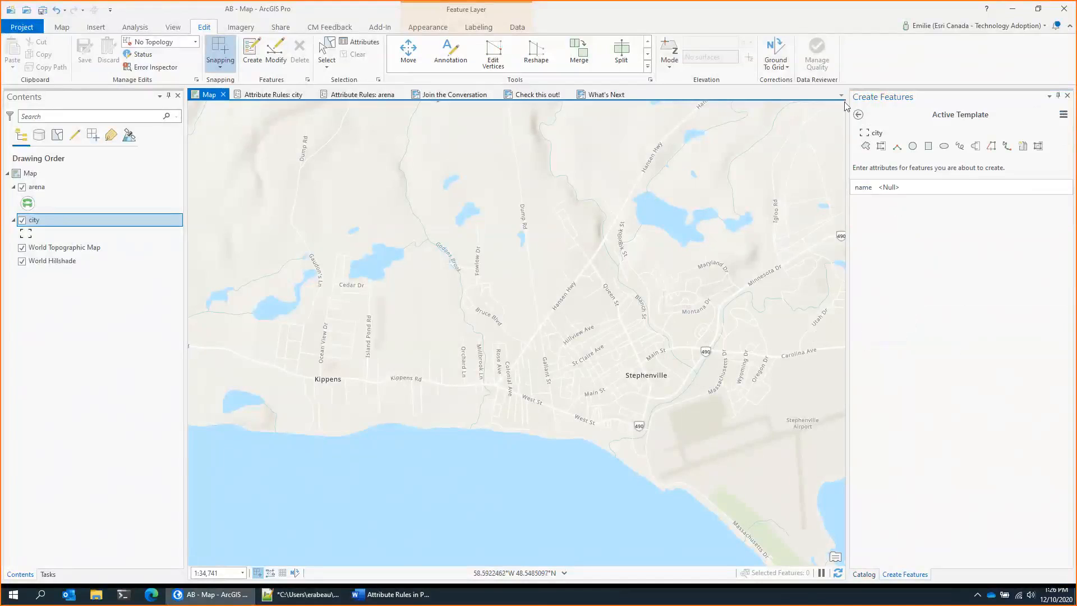
{"action": "left_click", "coordinate": [858, 115]}
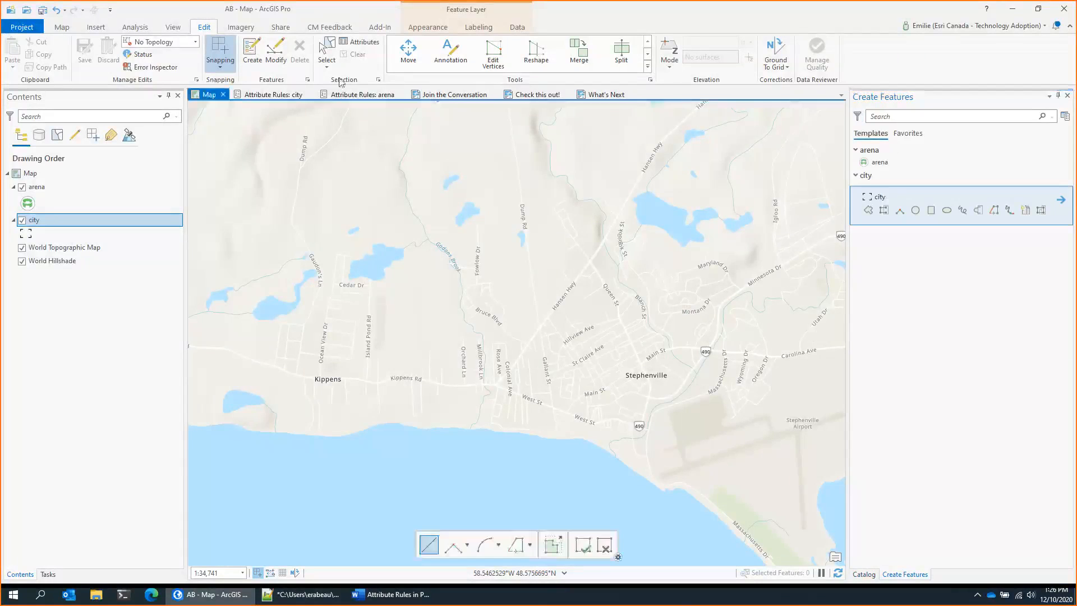
Step: Draw a four-cornered city polygon around Stephenville, from Colonial Ave to the route 490 marker, Minnesota Dr and the northern end of Queen St
{"action": "left_click", "coordinate": [252, 53]}
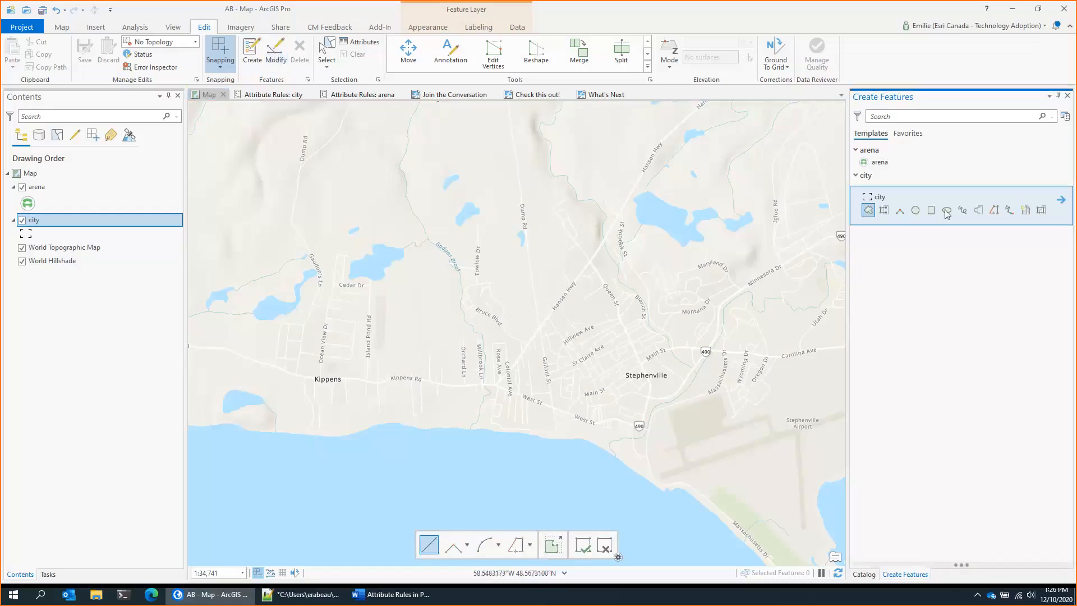
{"action": "left_click", "coordinate": [505, 380]}
{"action": "left_click", "coordinate": [743, 292]}
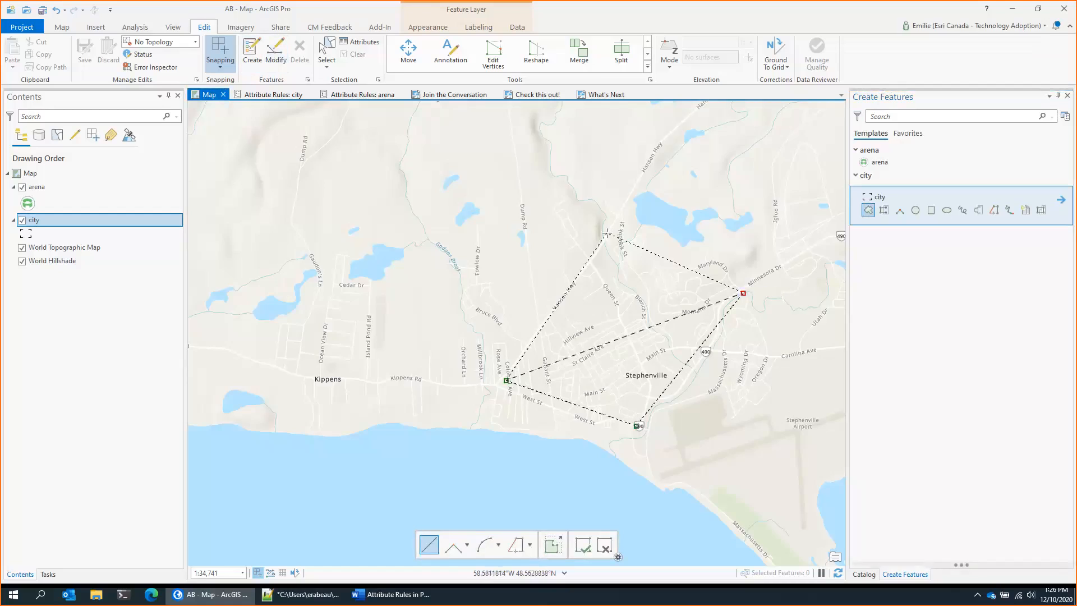
{"action": "left_click", "coordinate": [607, 233]}
{"action": "key", "text": "F2"}
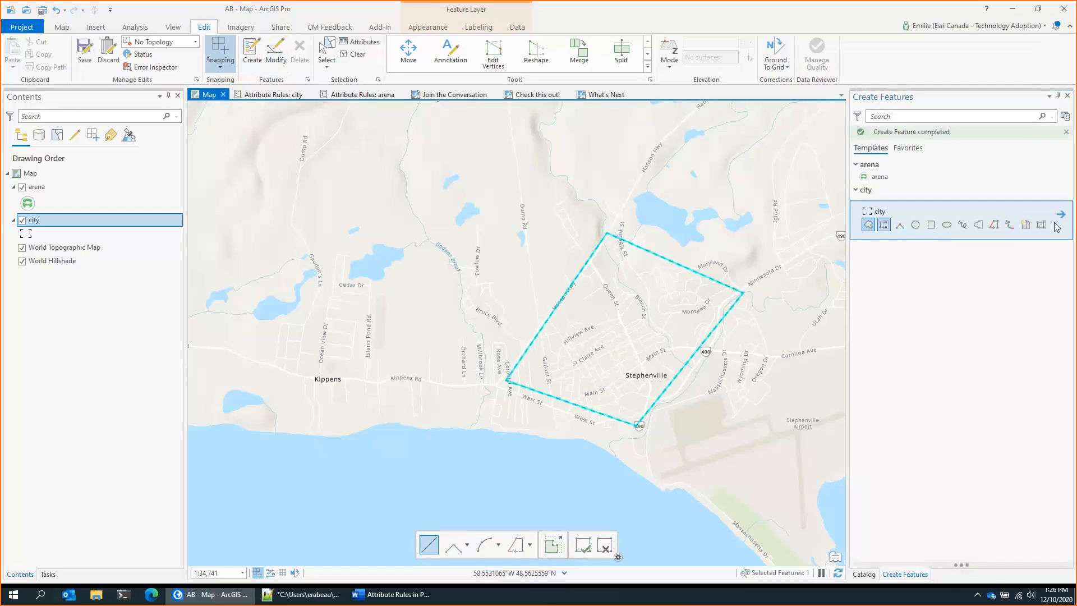
Step: Open the city template's attributes and set the name for new features to Stephenville
{"action": "left_click", "coordinate": [1060, 214]}
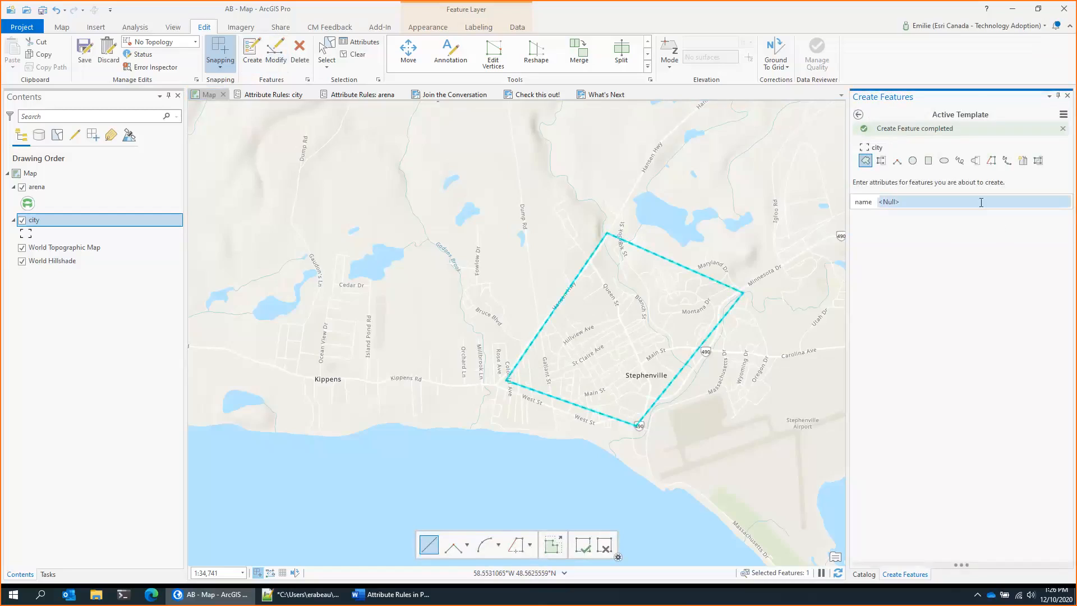
{"action": "left_click", "coordinate": [980, 202]}
{"action": "left_click", "coordinate": [983, 201]}
{"action": "type", "text": "Stephenville"}
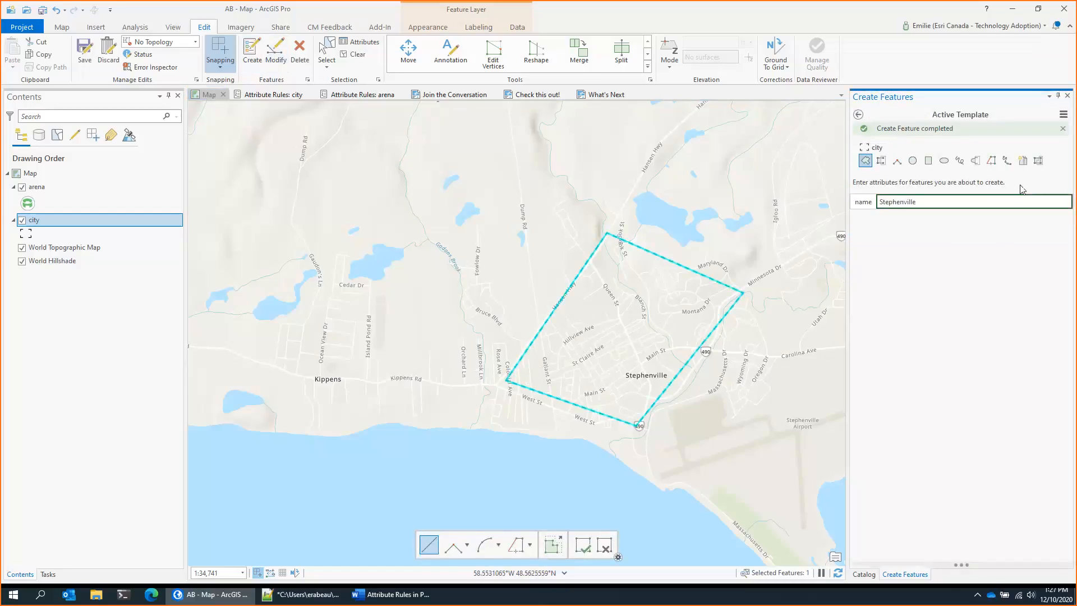
Step: Place arena points inside the Stephenville polygon near Queen St, east of it near Wyoming Dr, and in the water south of Kippens Rd, and save all edits
{"action": "key", "text": "Return"}
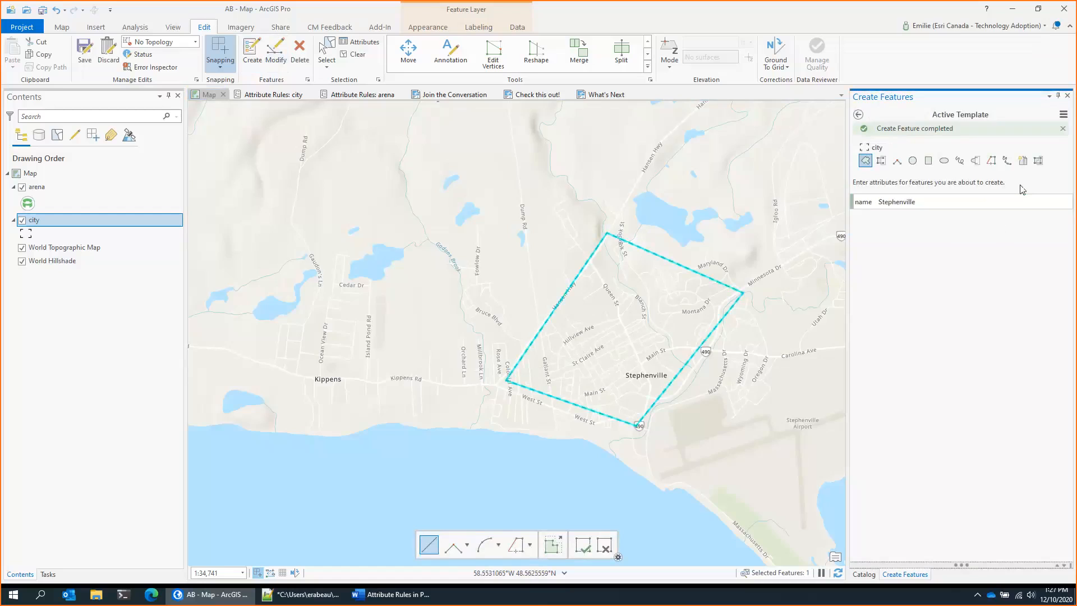
{"action": "left_click", "coordinate": [860, 116]}
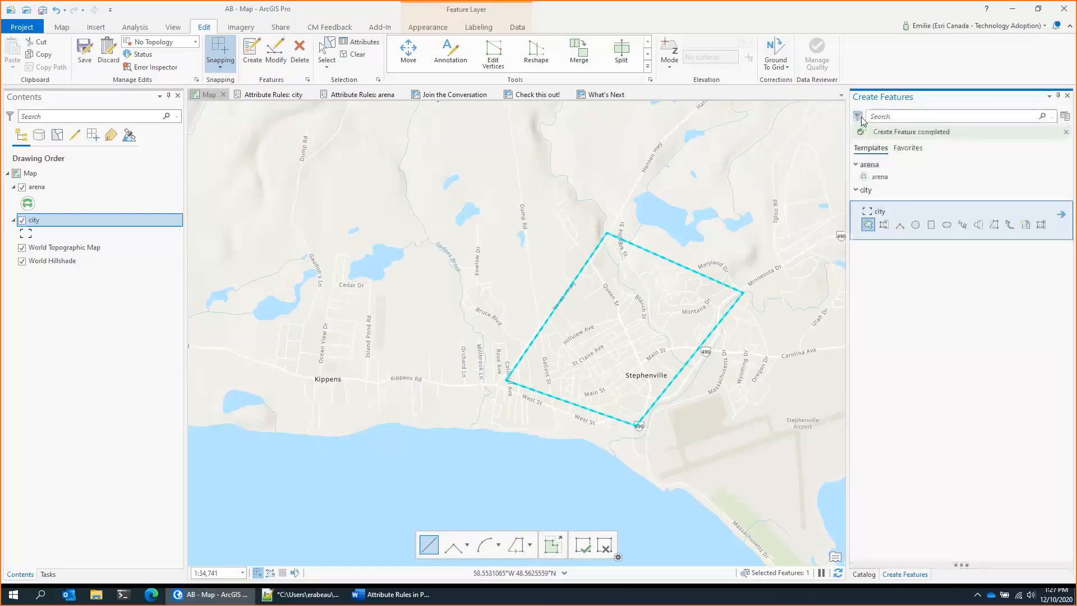
{"action": "left_click", "coordinate": [903, 181]}
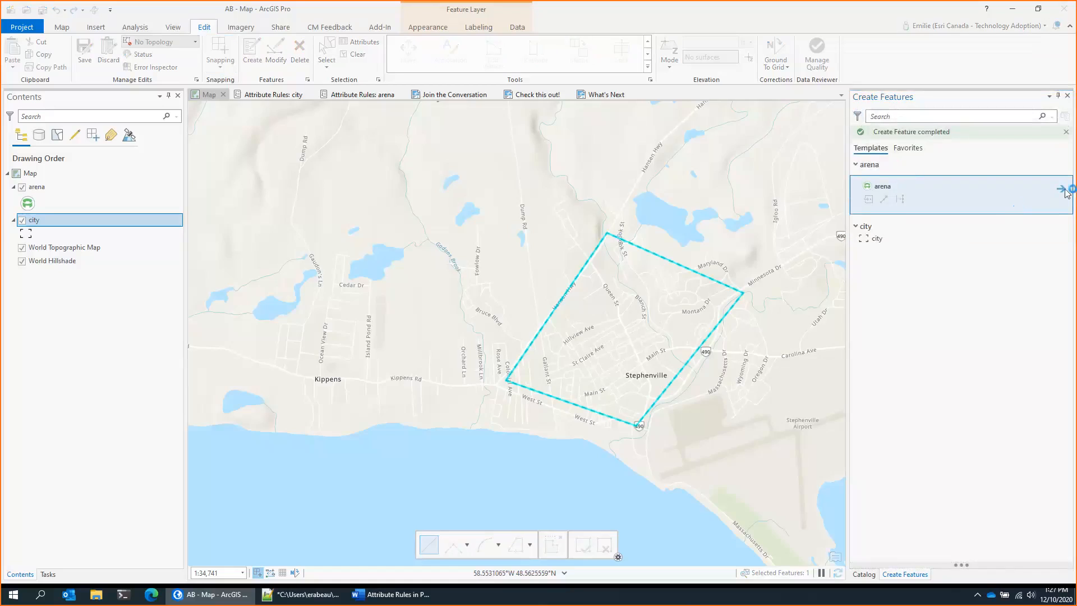
{"action": "left_click", "coordinate": [614, 271]}
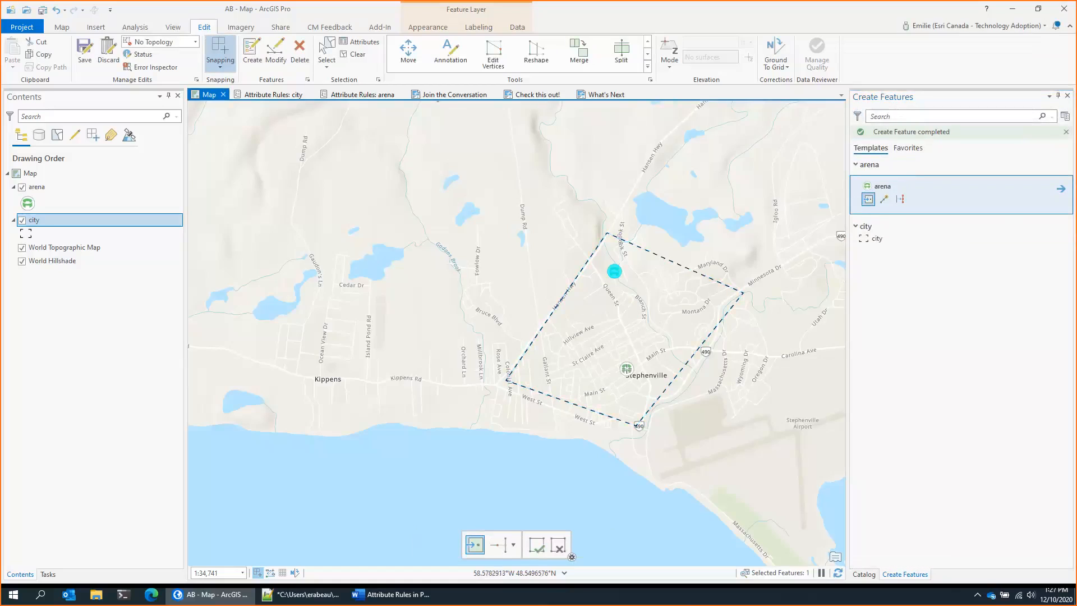
{"action": "left_click", "coordinate": [1060, 190]}
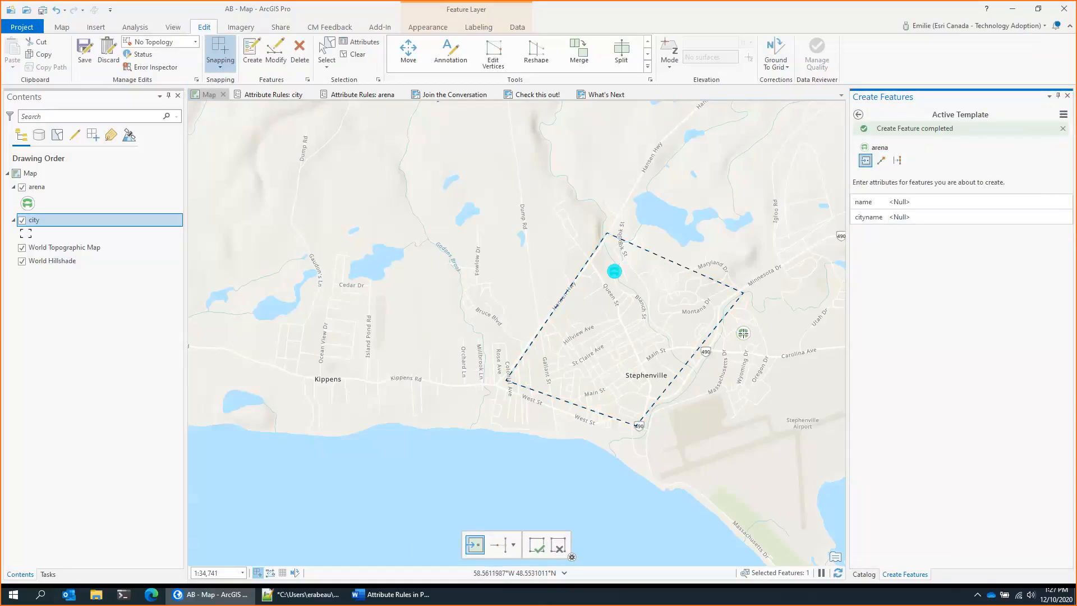
{"action": "left_click", "coordinate": [743, 333]}
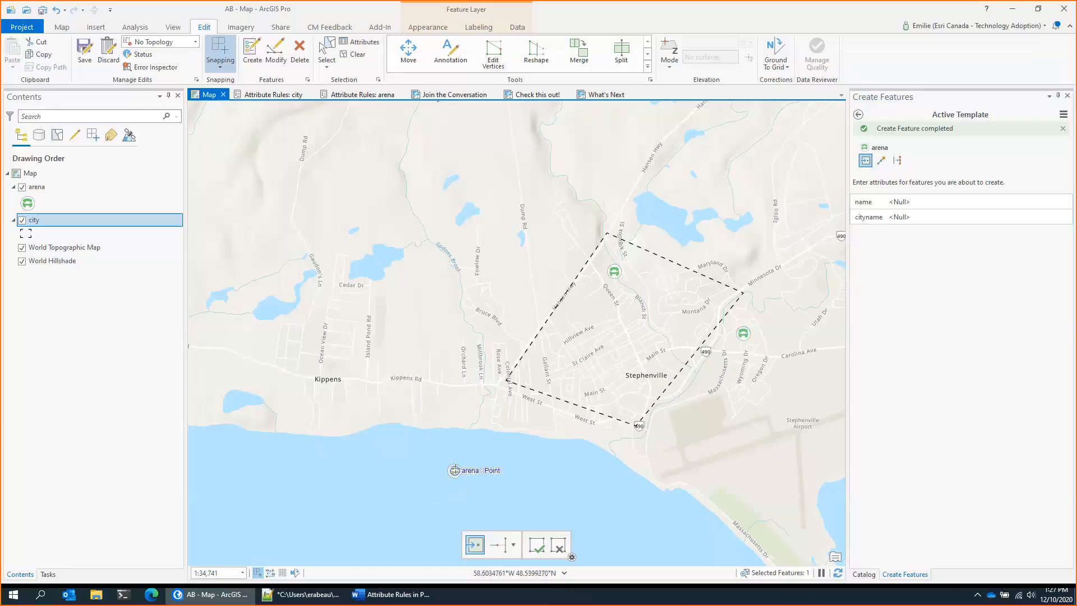
{"action": "key", "text": "Escape"}
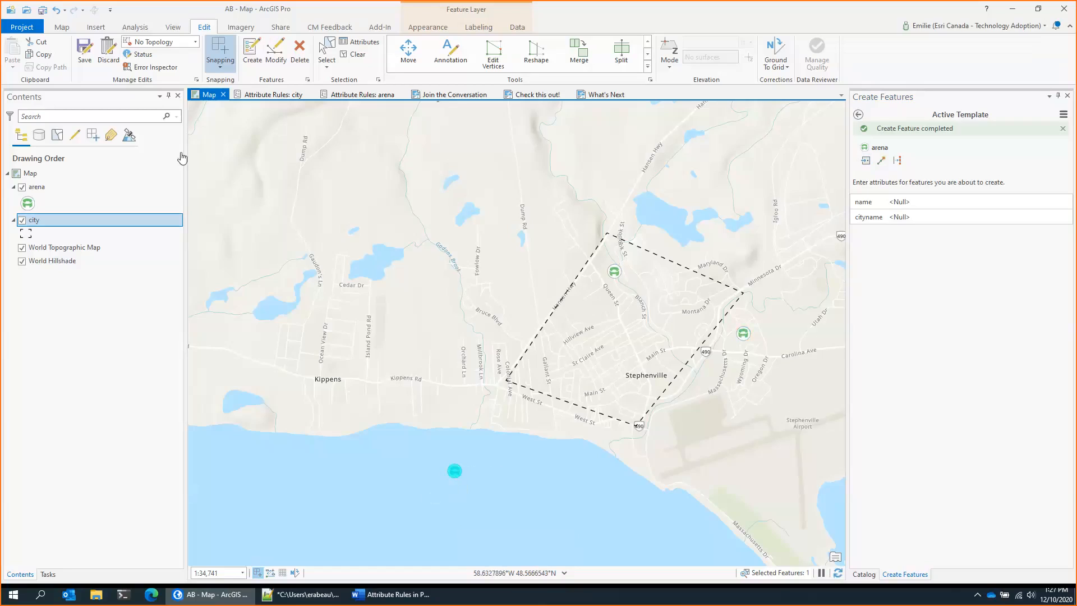
{"action": "left_click", "coordinate": [85, 50]}
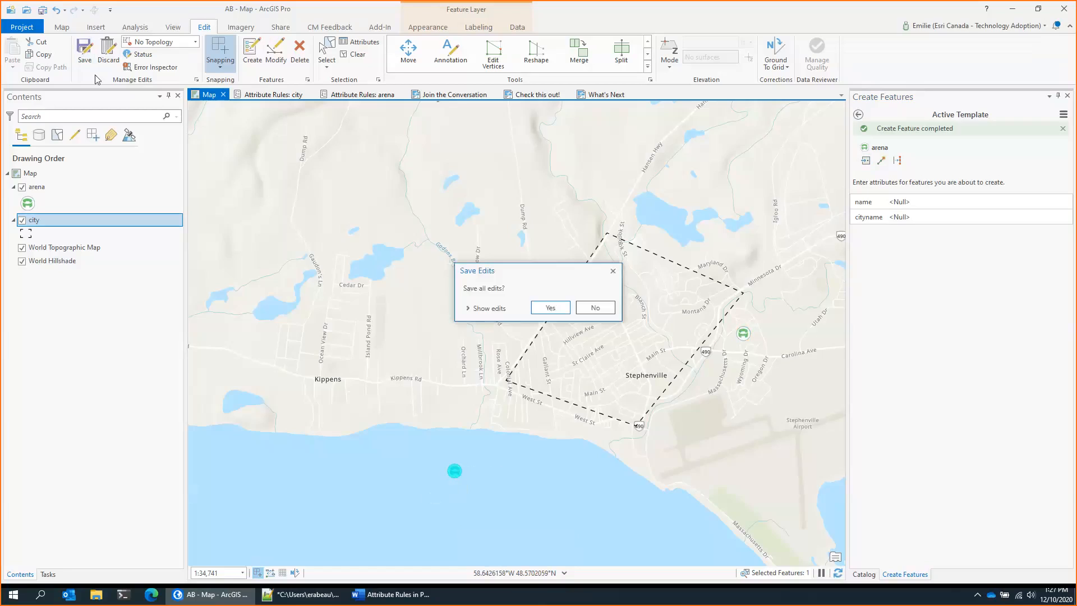
{"action": "left_click", "coordinate": [549, 306]}
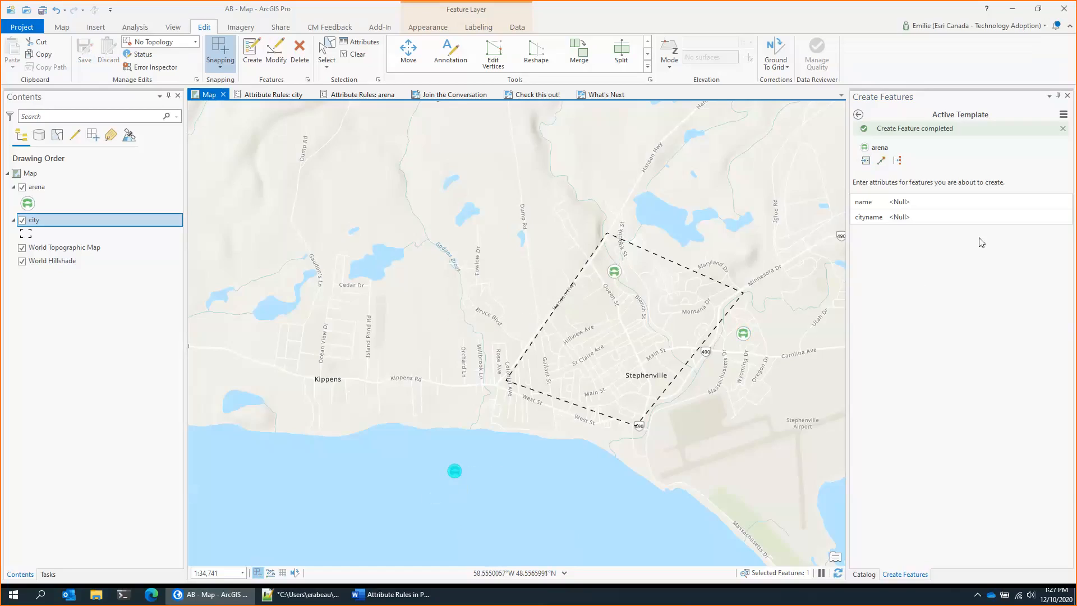
Step: Add a constraint attribute rule to the city layer and name it "city must have name"
{"action": "left_click", "coordinate": [278, 95]}
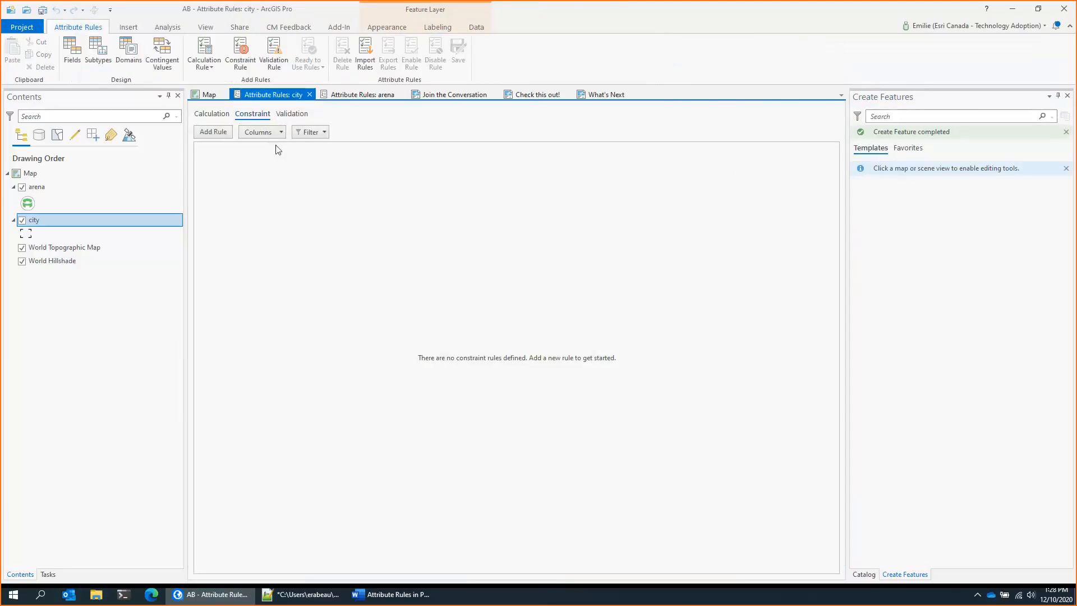
{"action": "left_click", "coordinate": [244, 116]}
{"action": "left_click", "coordinate": [218, 134]}
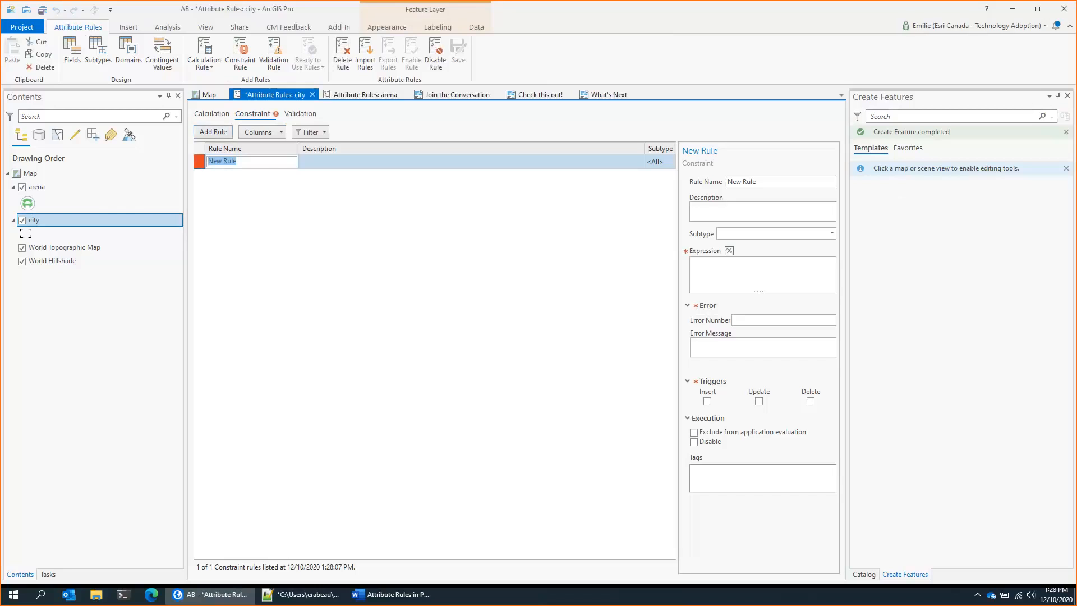
{"action": "key", "text": "alt+Tab"}
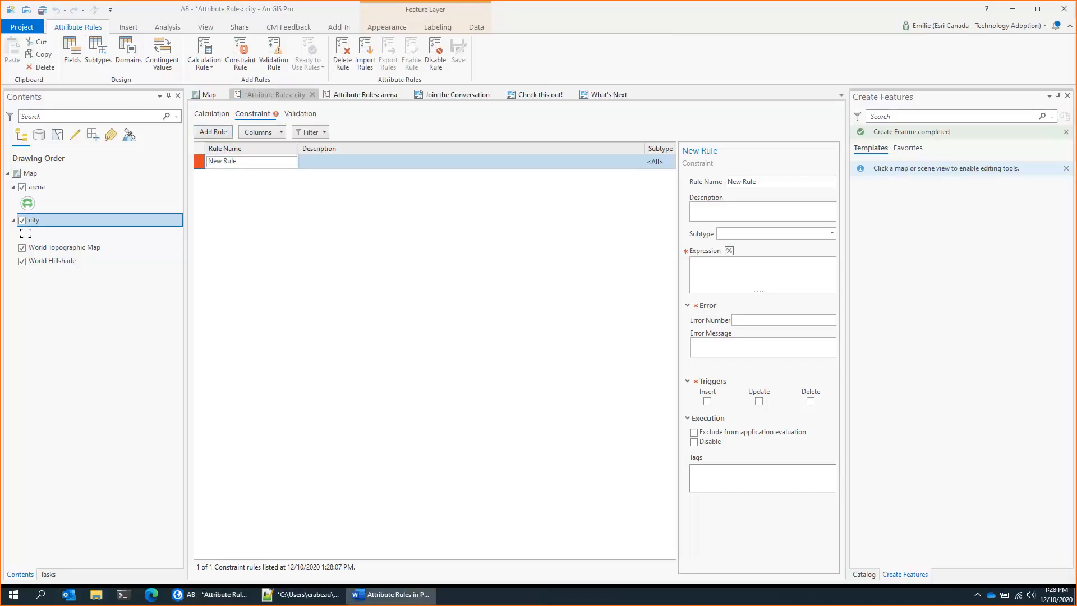
{"action": "left_click", "coordinate": [786, 181]}
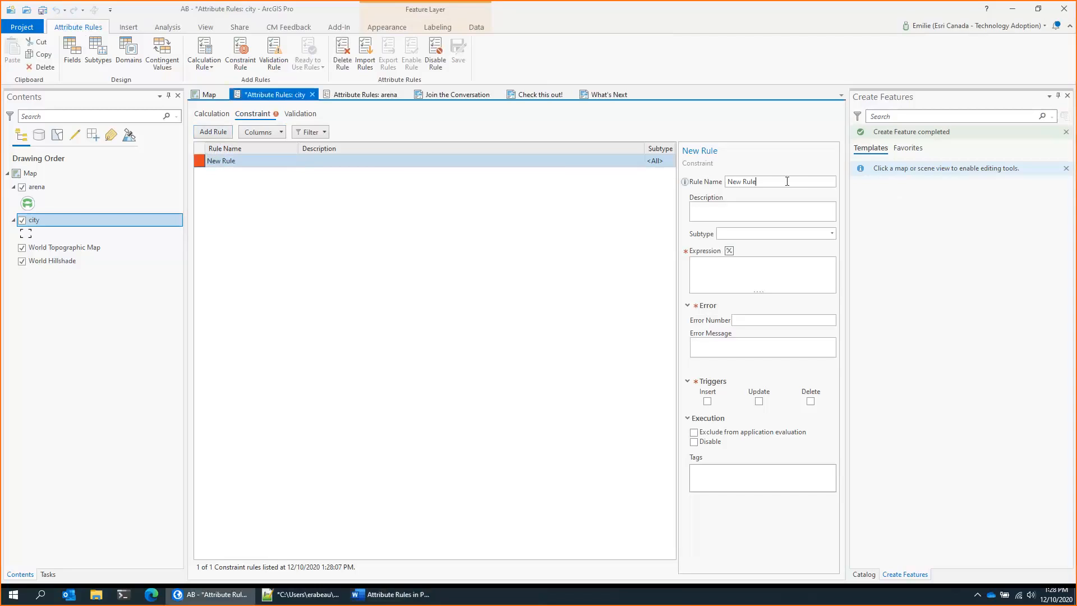
{"action": "left_click_drag", "start_coordinate": [787, 181], "coordinate": [727, 187]}
{"action": "type", "text": "city must have name"}
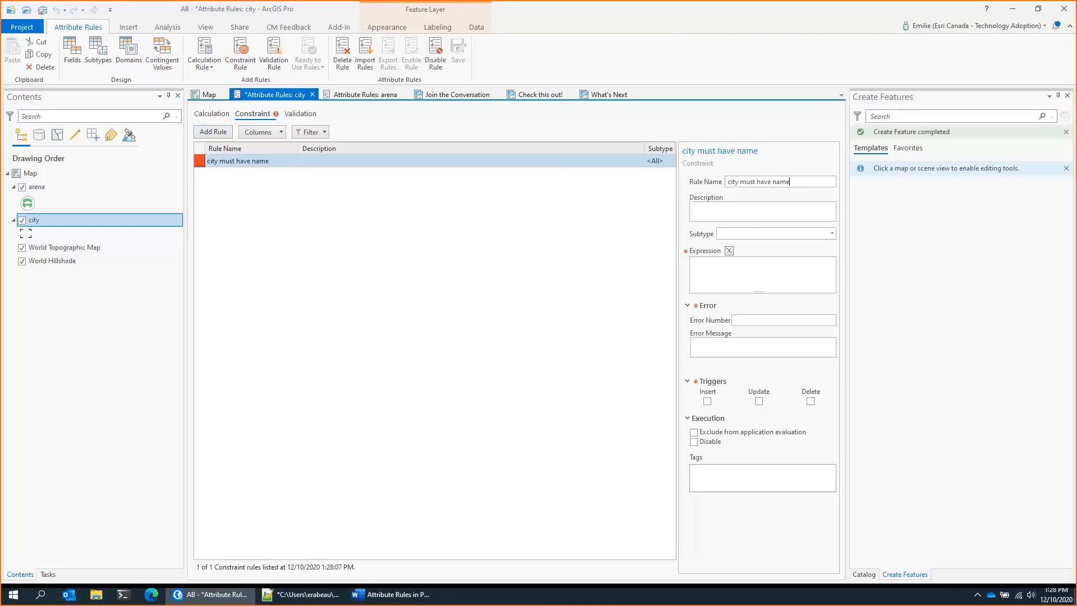
Step: Set the rule's Arcade expression to "if ($feature.name == null) return false" followed by "return true", validate it and apply it
{"action": "left_click", "coordinate": [729, 250]}
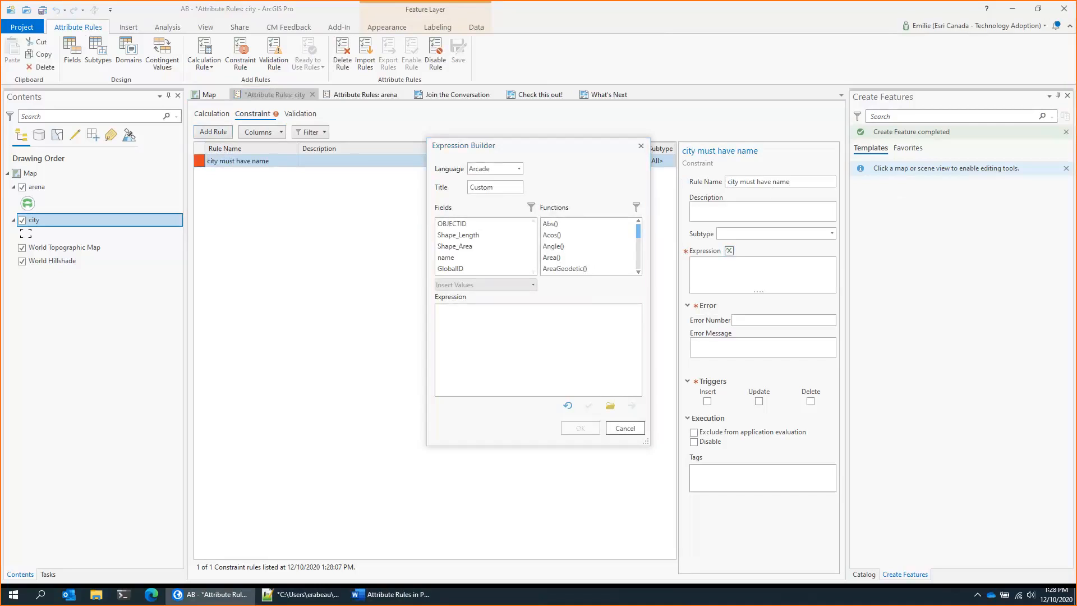
{"action": "key", "text": "alt+Tab"}
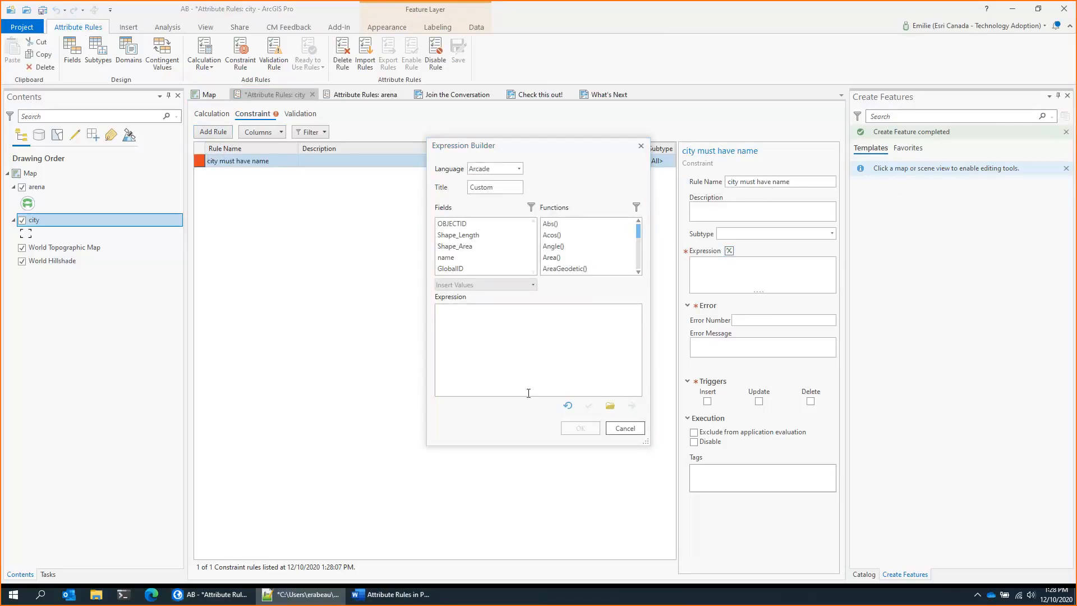
{"action": "left_click", "coordinate": [526, 350]}
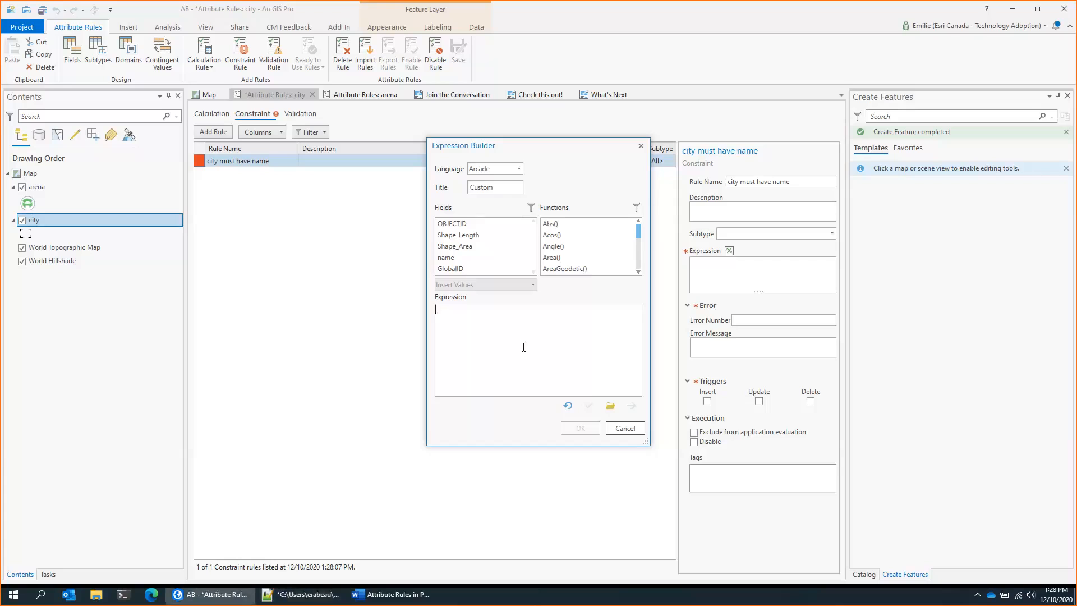
{"action": "type", "text": "if ($feature.name == null) return false  return true"}
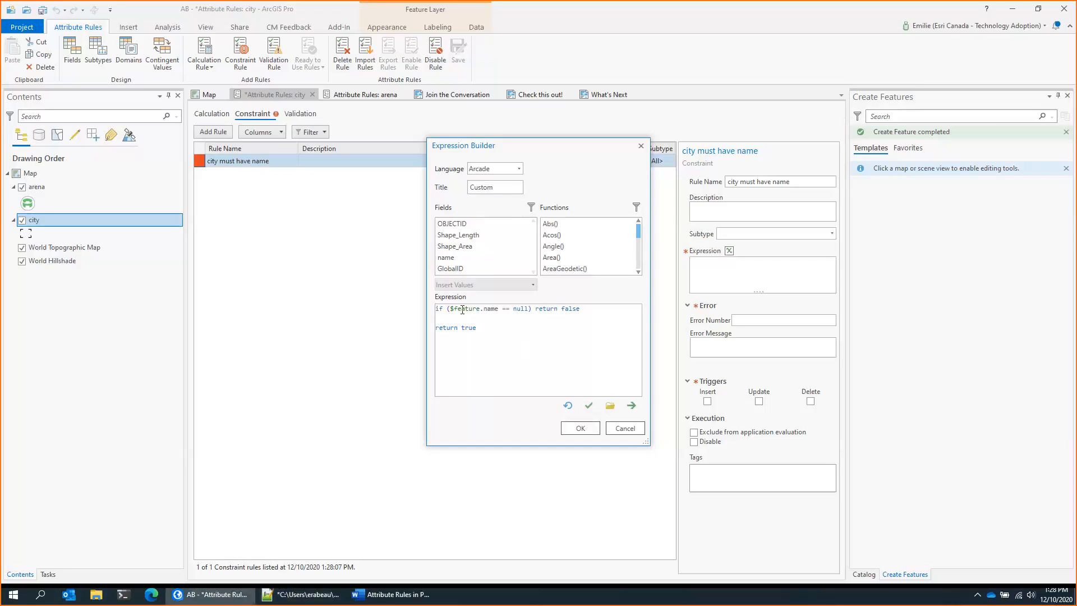
{"action": "double_click", "coordinate": [462, 309]}
{"action": "left_click", "coordinate": [529, 321]}
{"action": "left_click", "coordinate": [588, 405]}
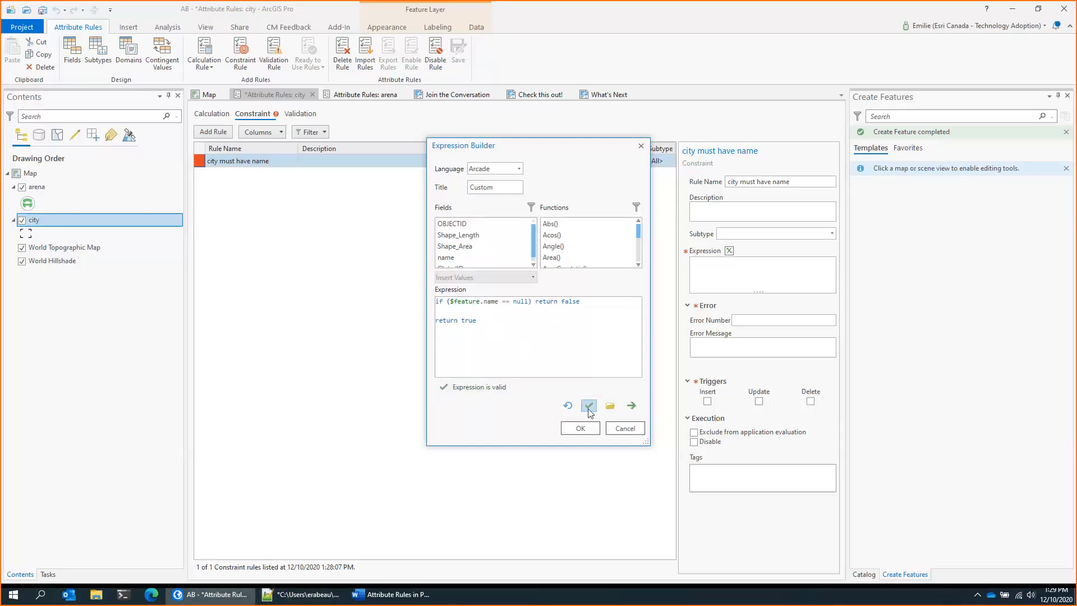
{"action": "left_click", "coordinate": [581, 429]}
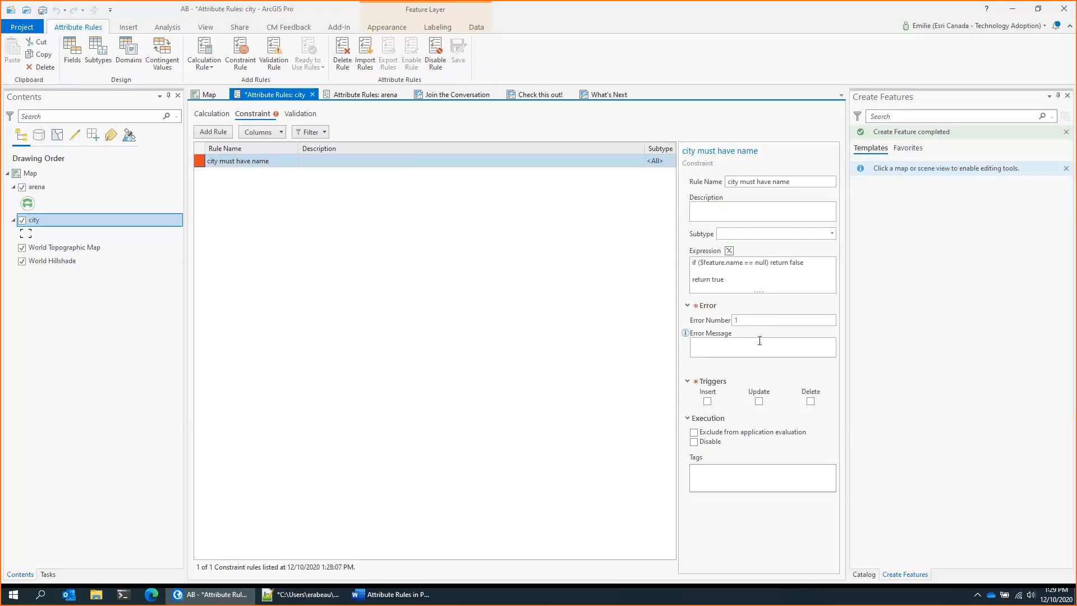
Step: Give the rule error number 1 and message "error City must have a name", enable the Insert and Update triggers, and save the rule
{"action": "key", "text": "alt+Tab"}
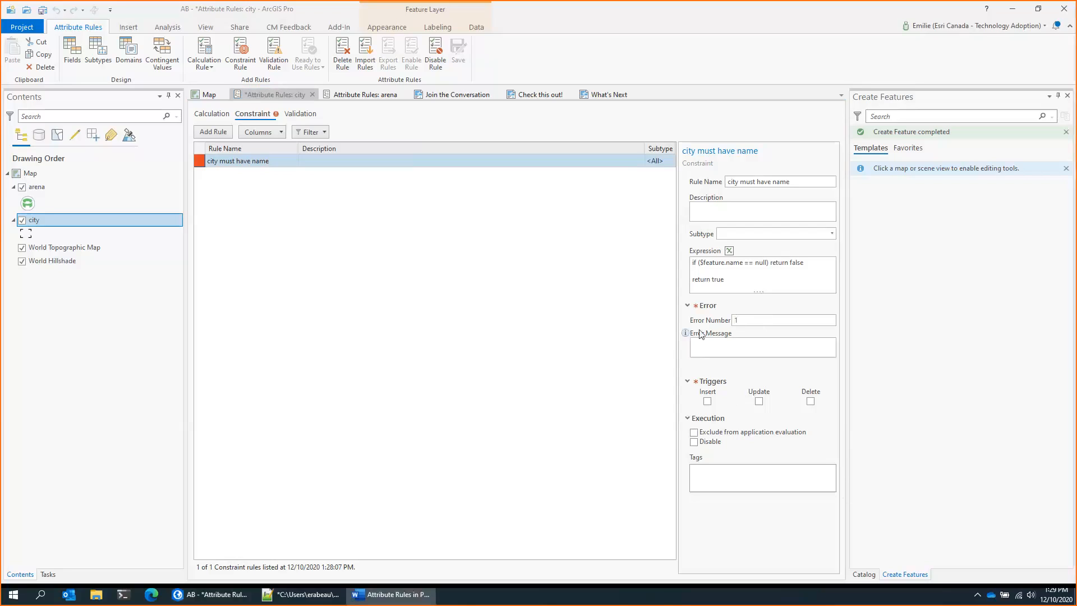
{"action": "left_click", "coordinate": [710, 344]}
{"action": "type", "text": "error City must have a name"}
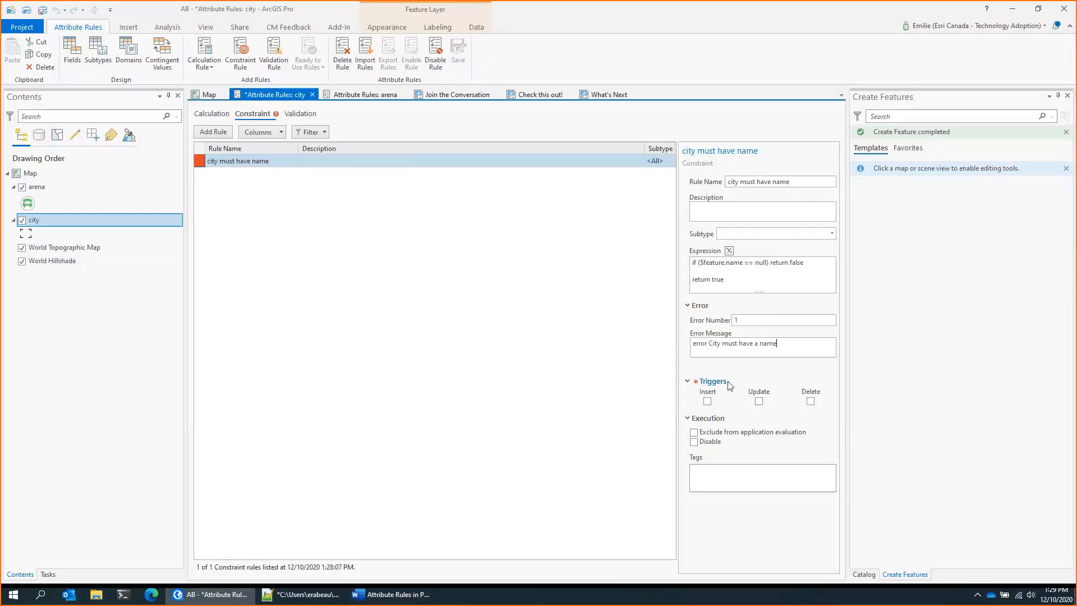
{"action": "left_click", "coordinate": [707, 401]}
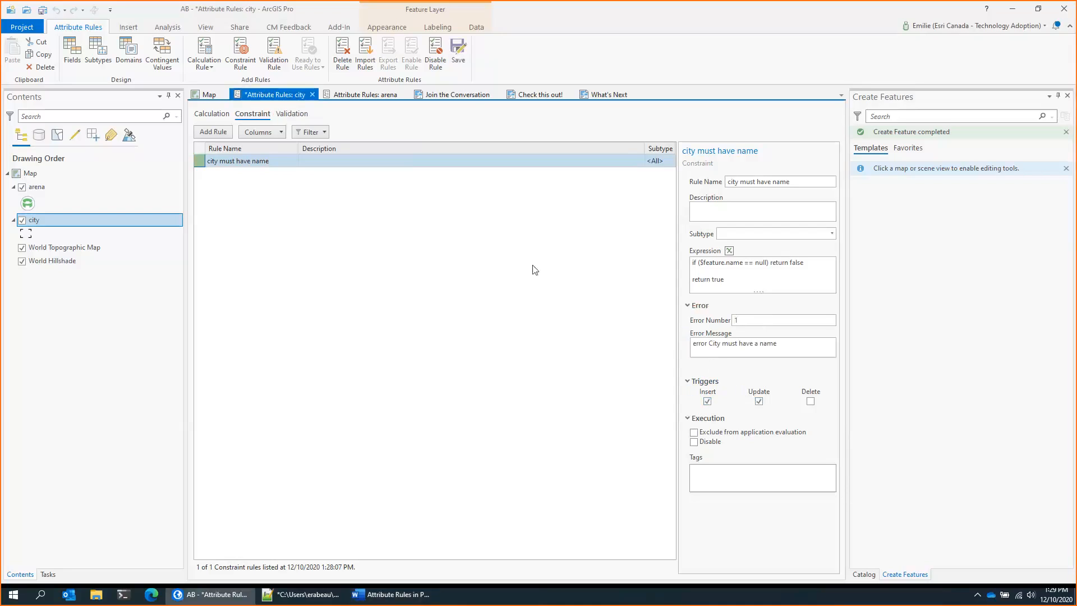
{"action": "left_click", "coordinate": [458, 51]}
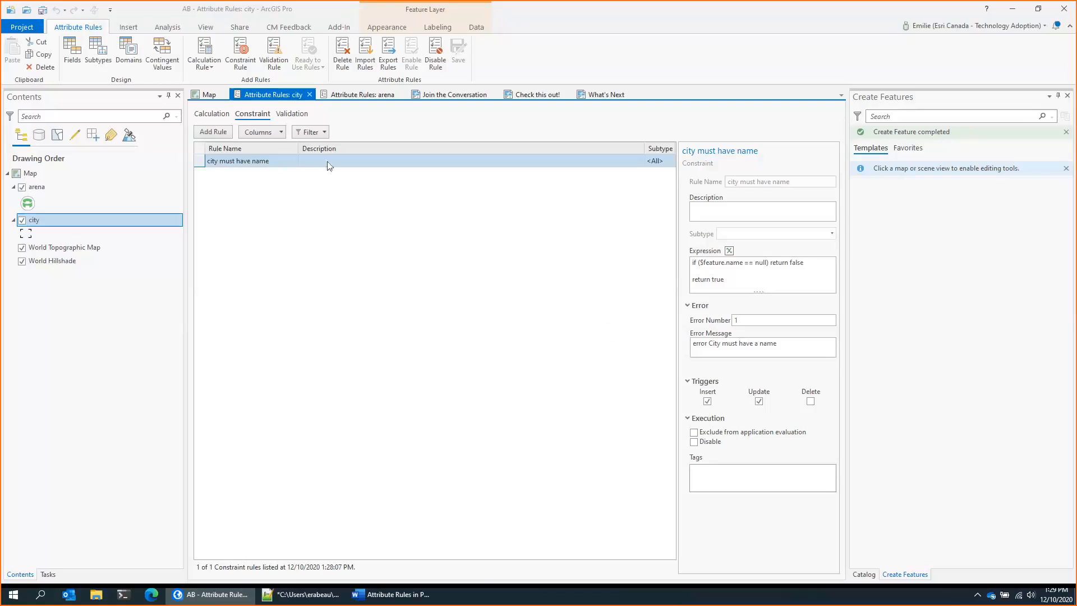
Step: Return to the map, sketch a four-cornered city polygon around Kippens and try to finish it with the name left null
{"action": "left_click", "coordinate": [206, 96]}
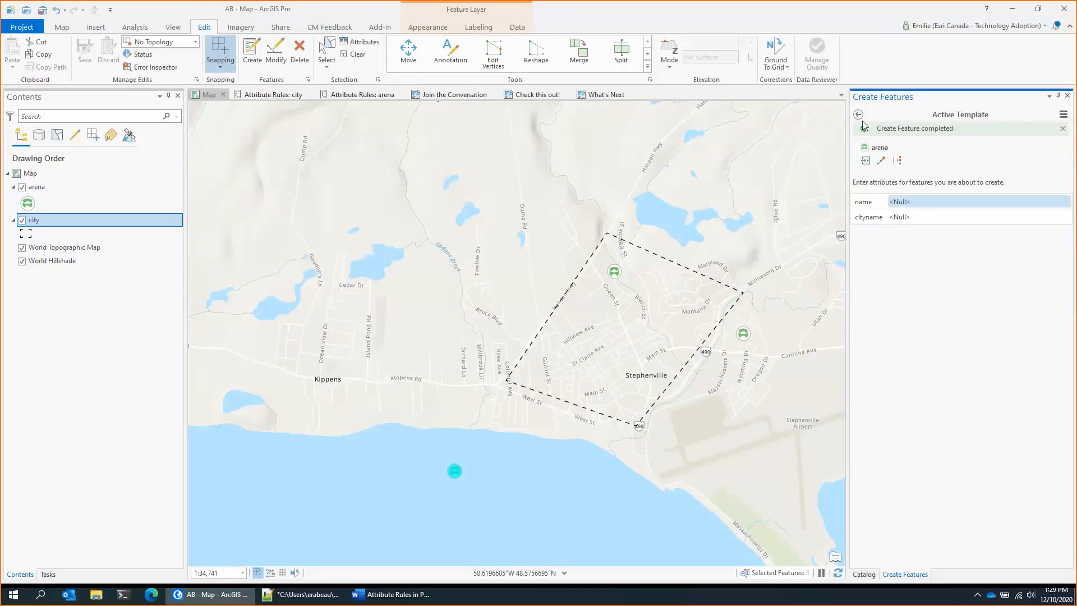
{"action": "left_click", "coordinate": [858, 114]}
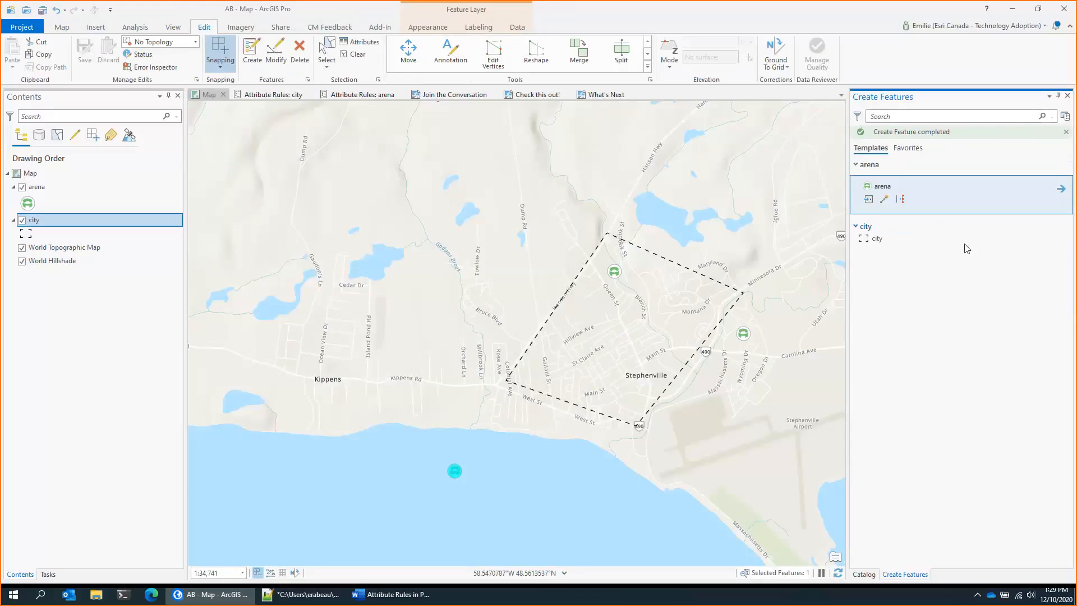
{"action": "left_click", "coordinate": [880, 238]}
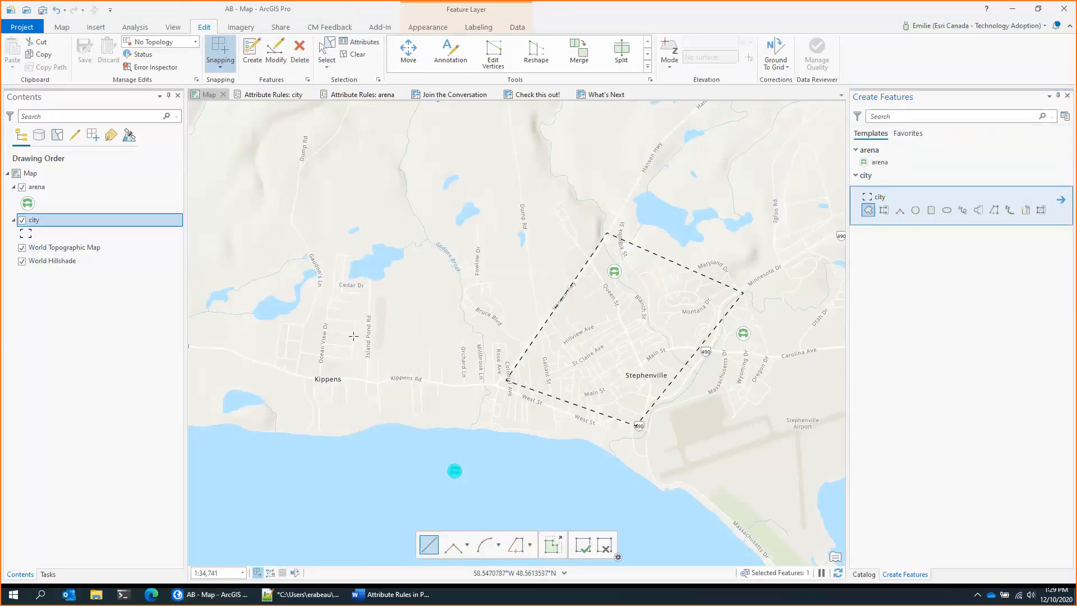
{"action": "left_click", "coordinate": [259, 381]}
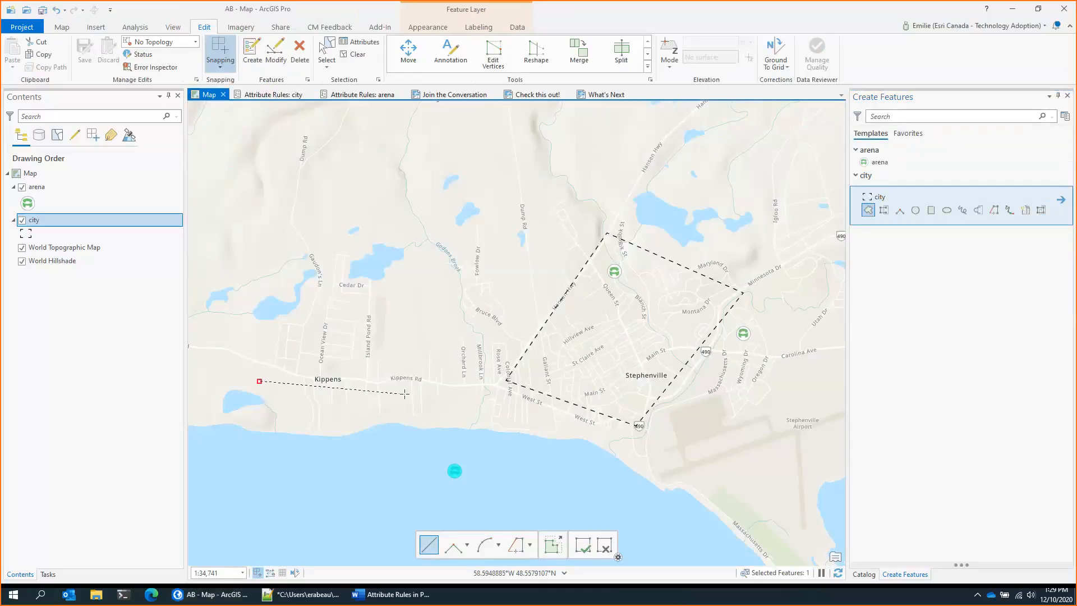
{"action": "left_click", "coordinate": [402, 391]}
{"action": "left_click", "coordinate": [409, 223]}
{"action": "left_click", "coordinate": [284, 217]}
{"action": "double_click", "coordinate": [283, 217]}
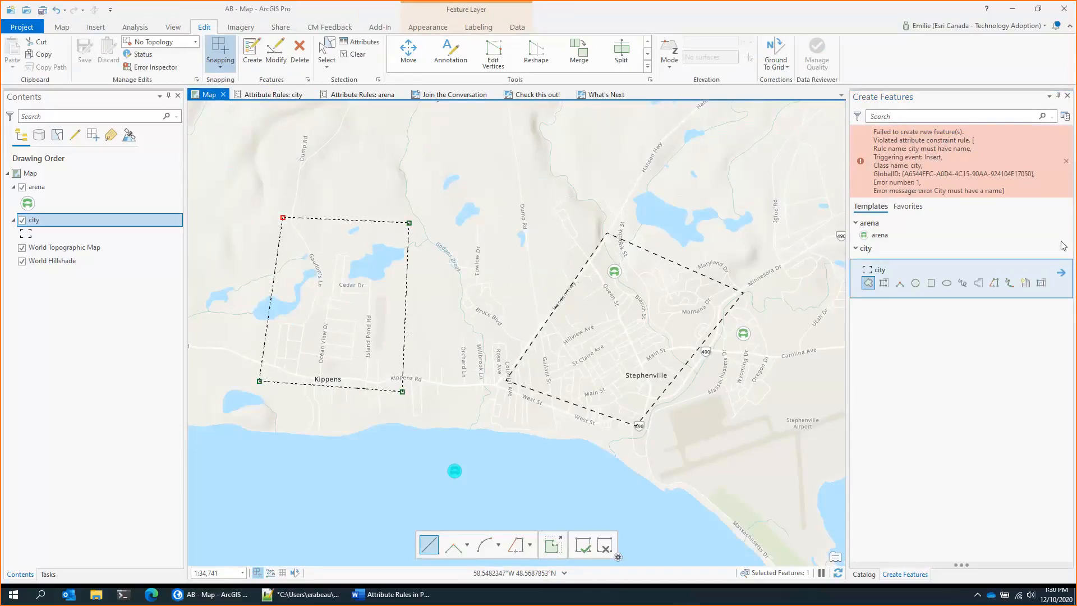
Step: Set the city template's name to Kippens, finish the sketched polygon, and save all edits
{"action": "left_click", "coordinate": [1057, 273]}
{"action": "left_click", "coordinate": [1057, 273]}
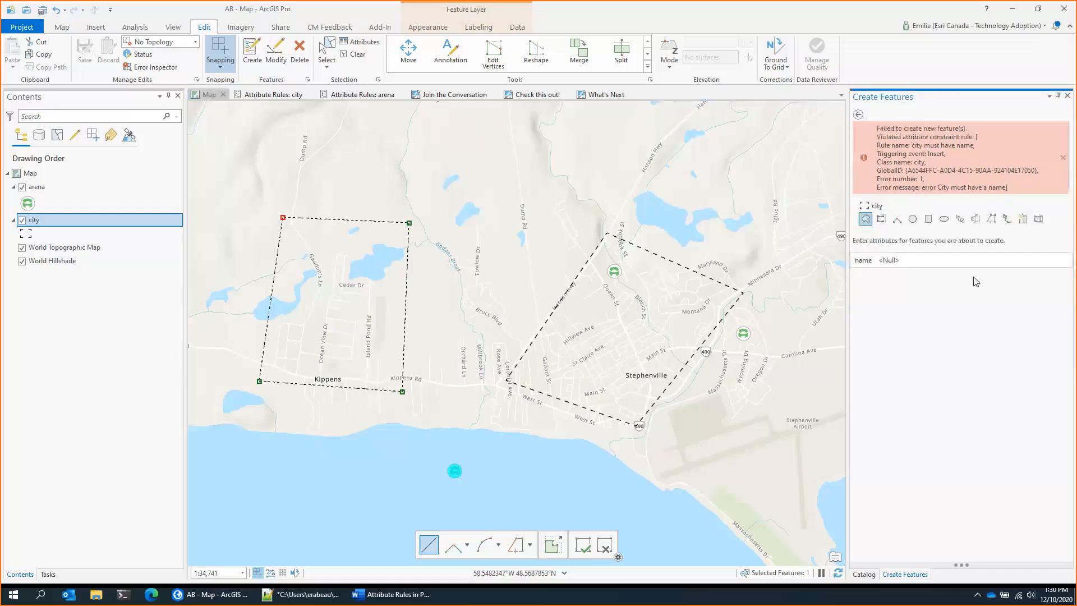
{"action": "left_click", "coordinate": [925, 259]}
{"action": "type", "text": "Kippens"}
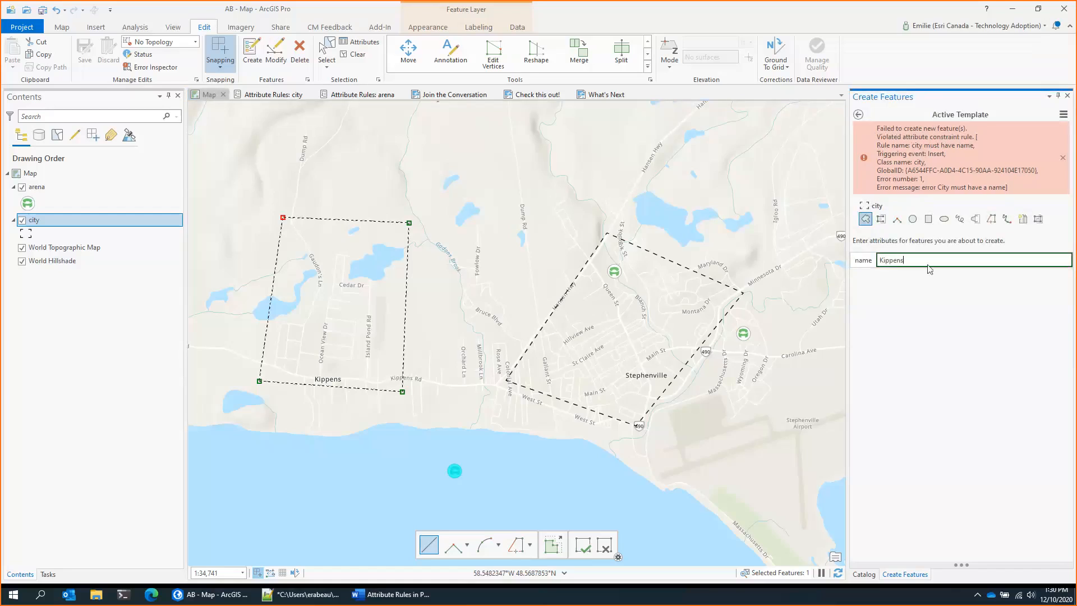
{"action": "key", "text": "Return"}
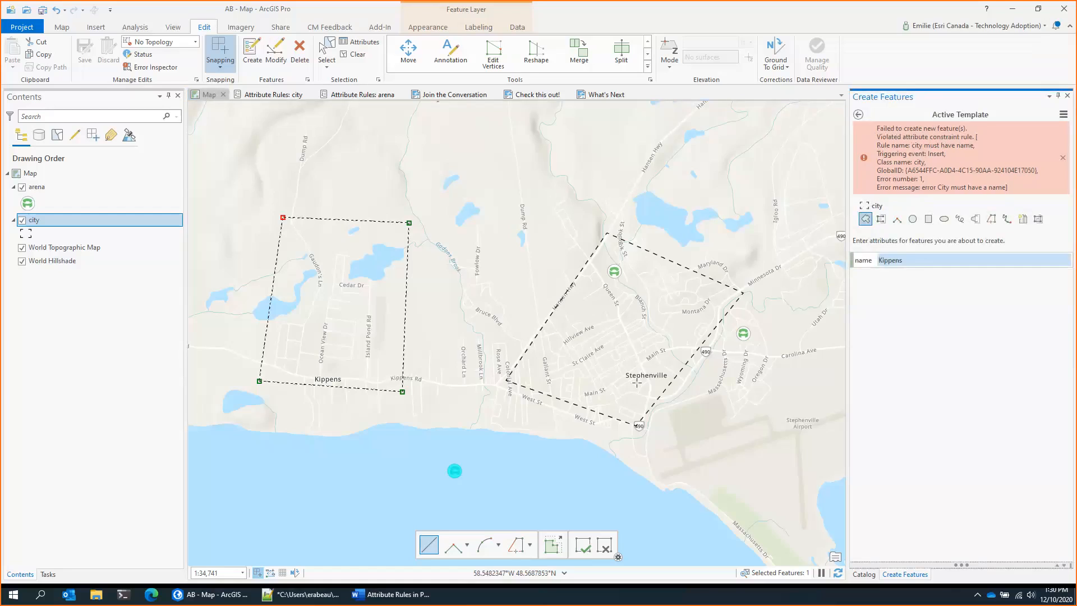
{"action": "double_click", "coordinate": [271, 280]}
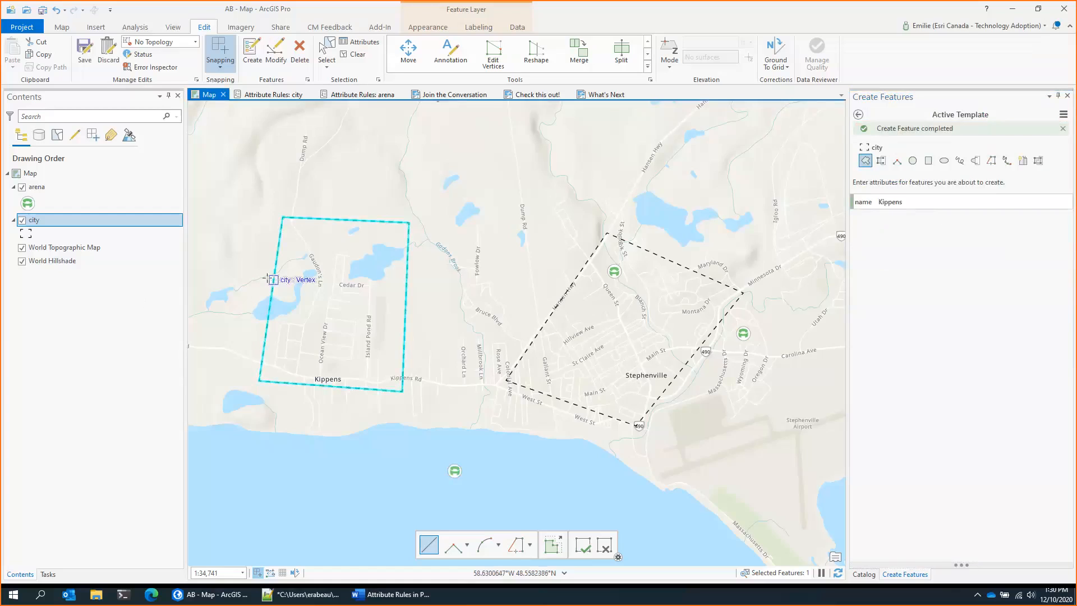
{"action": "left_click", "coordinate": [86, 51]}
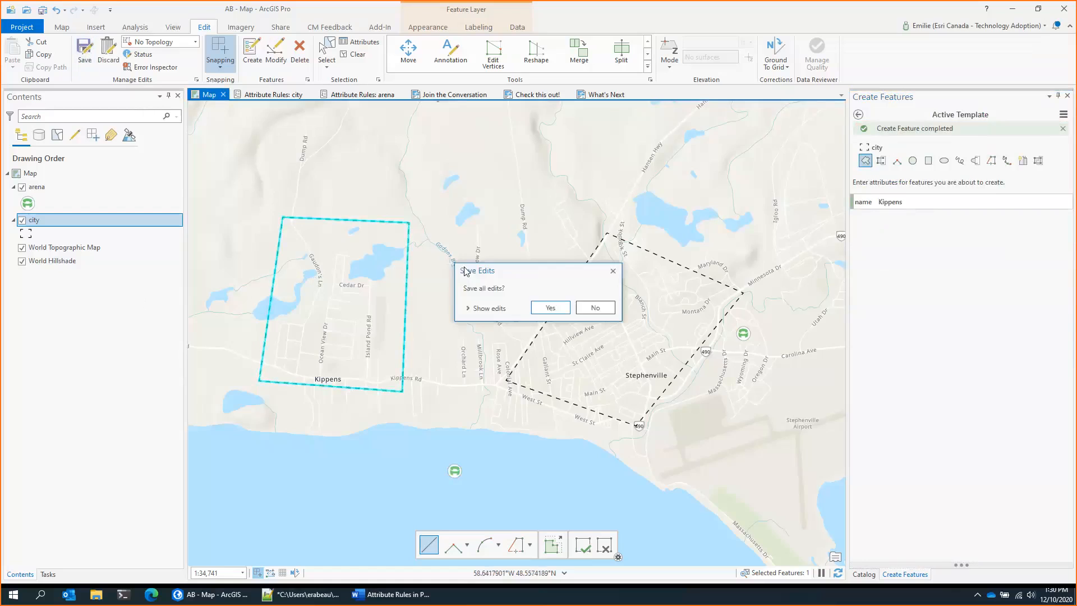
{"action": "left_click", "coordinate": [543, 305]}
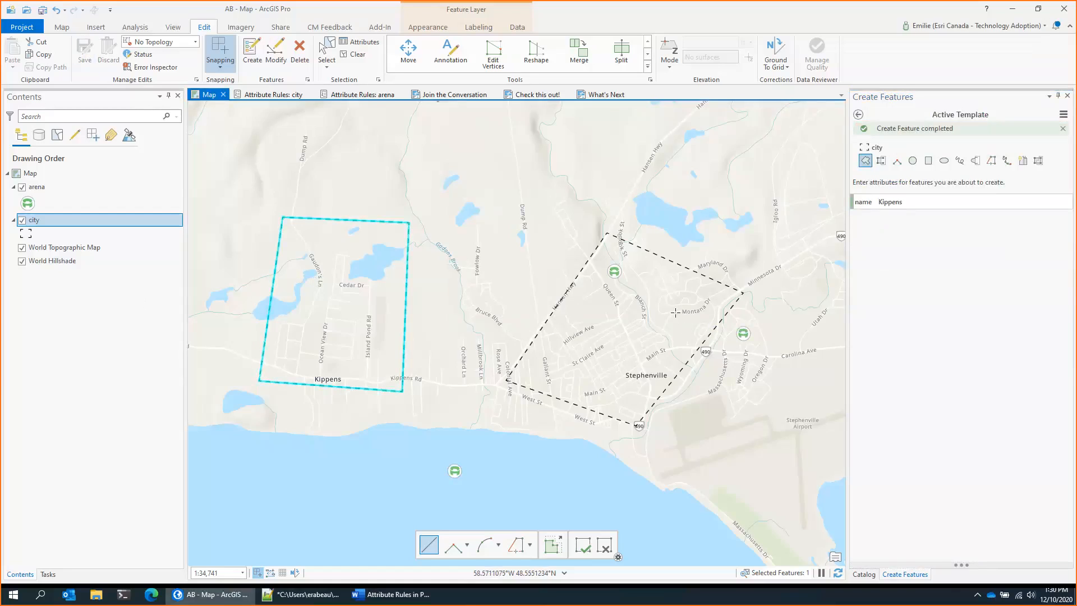
Step: Add an immediate calculation rule to the arena feature class
{"action": "left_click", "coordinate": [368, 97]}
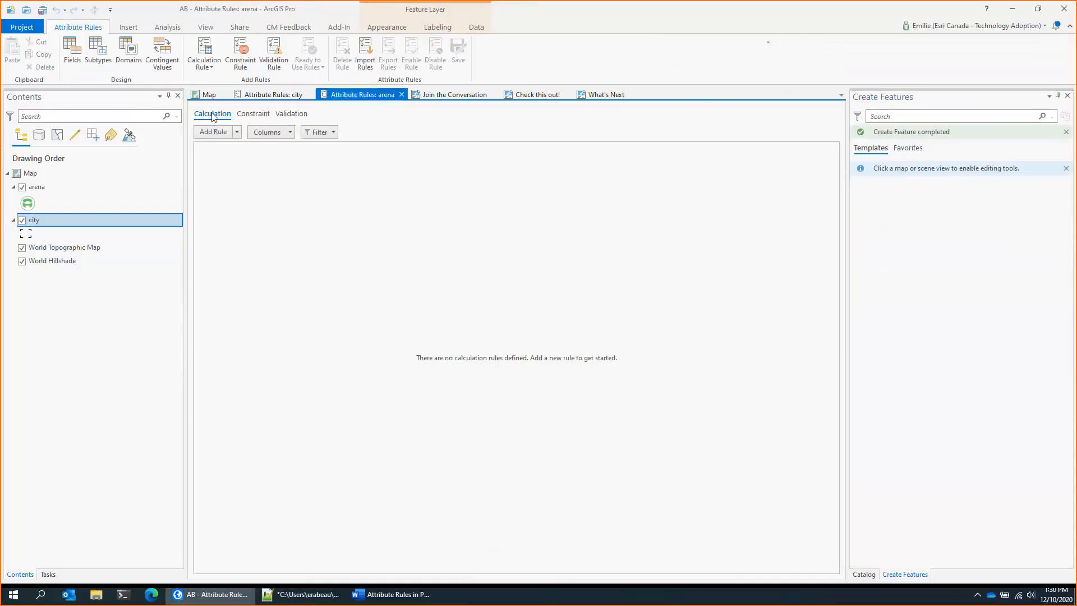
{"action": "left_click", "coordinate": [238, 133]}
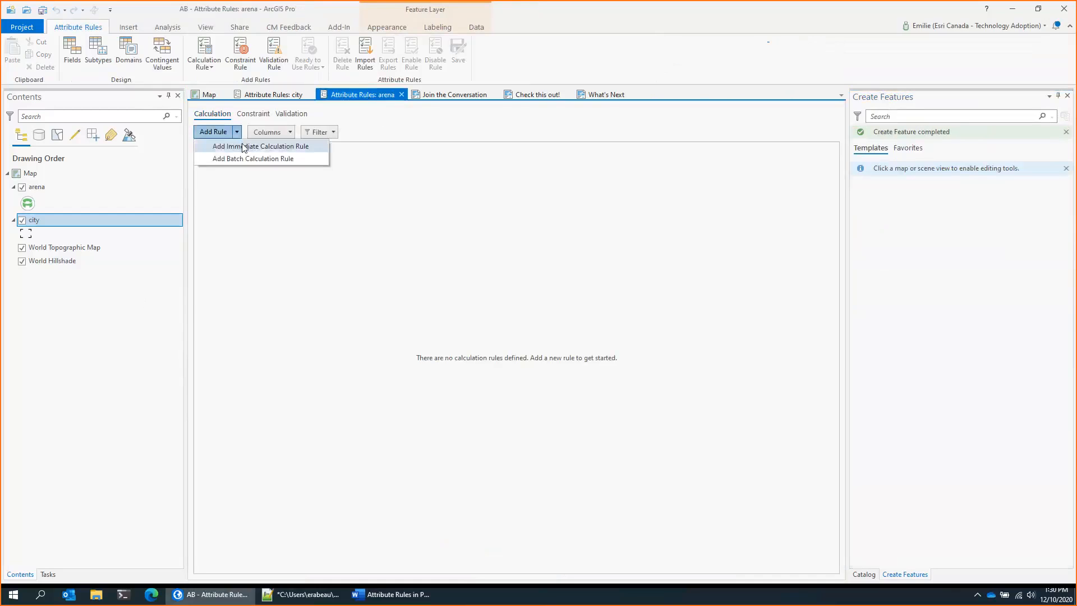
{"action": "left_click", "coordinate": [244, 146]}
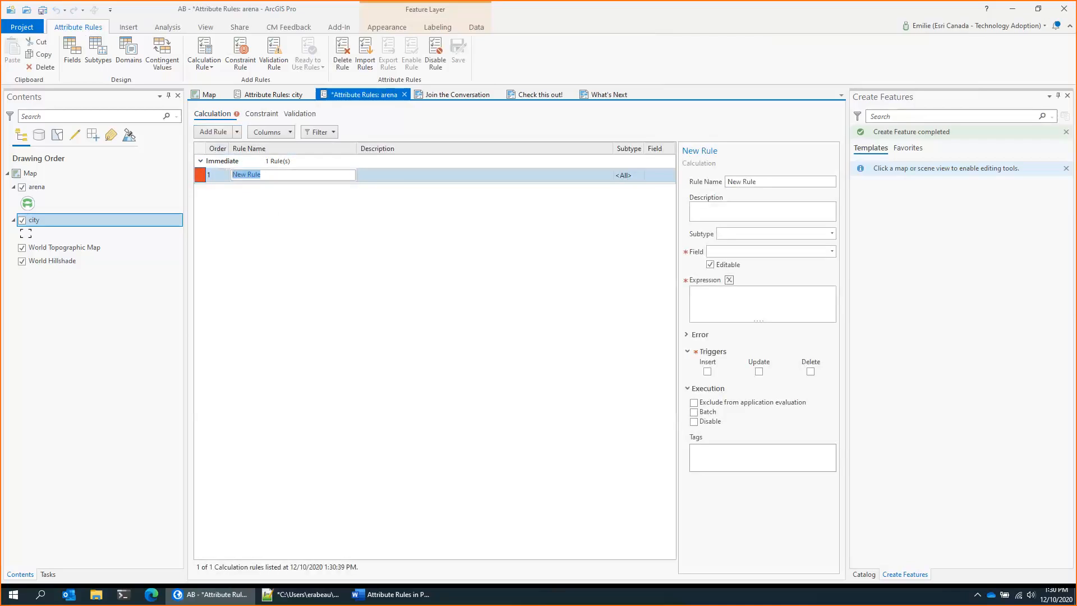
Step: Name the calculation rule "Get city name from the city feature class" and assign it to the cityname field
{"action": "key", "text": "alt+Tab"}
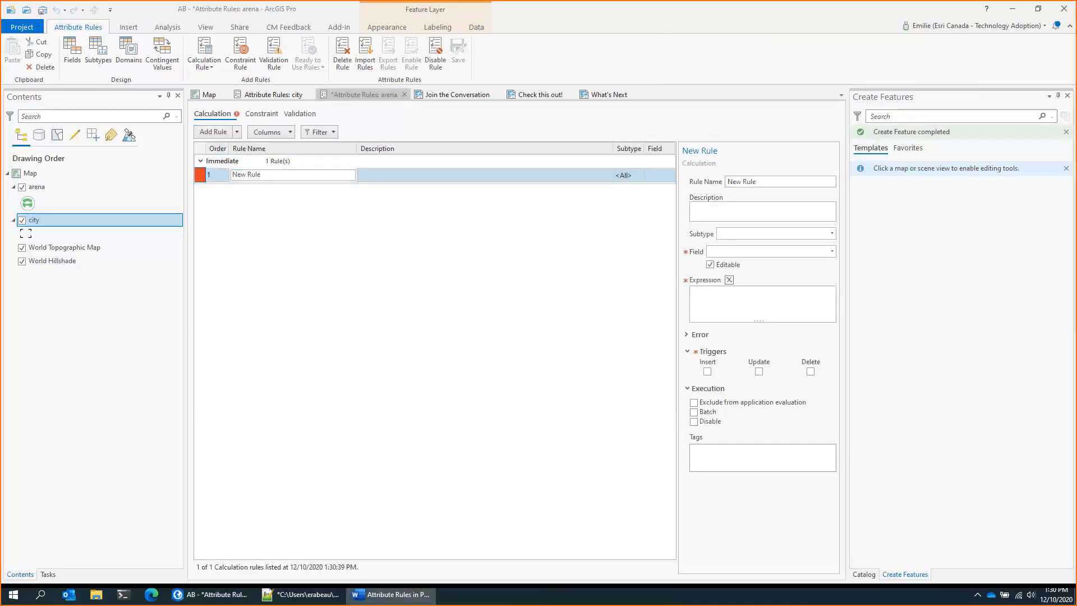
{"action": "left_click", "coordinate": [772, 180]}
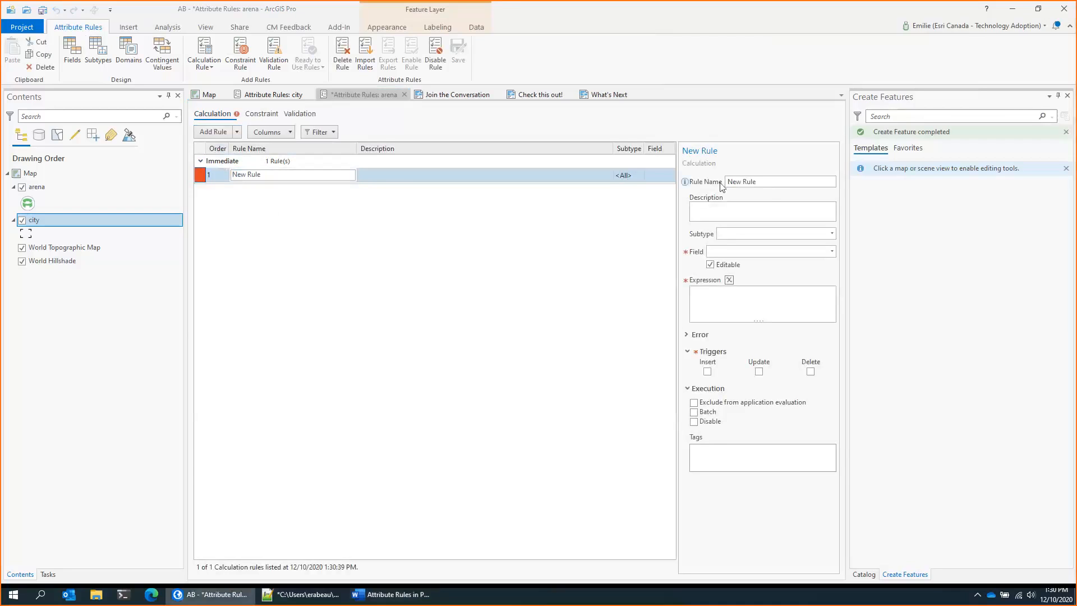
{"action": "double_click", "coordinate": [738, 181]}
{"action": "left_click", "coordinate": [745, 181]}
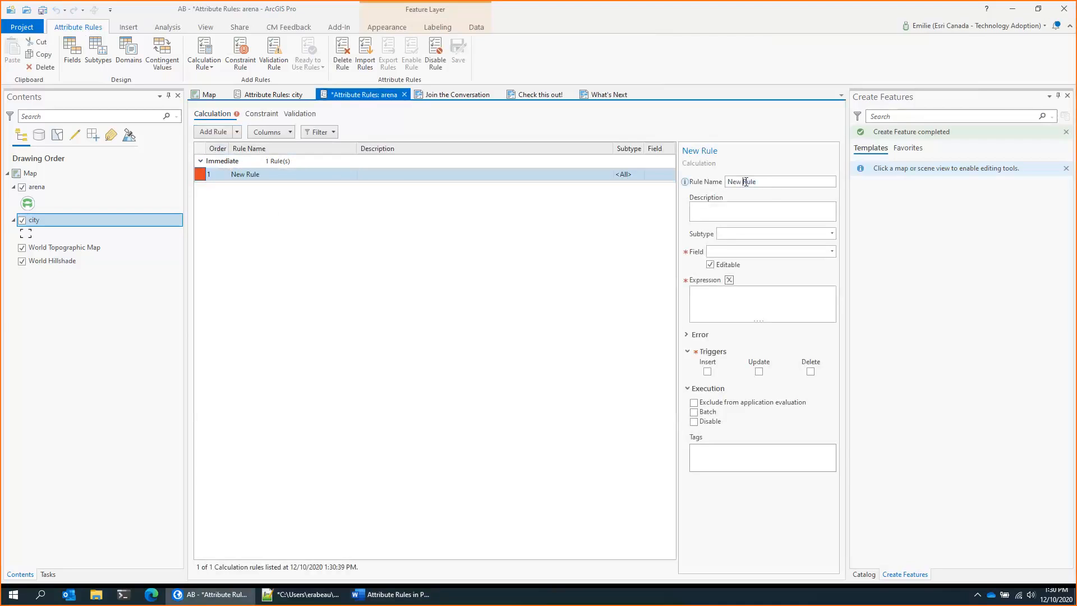
{"action": "left_click_drag", "start_coordinate": [756, 183], "coordinate": [724, 184]}
{"action": "type", "text": "Get city name from the city feature class"}
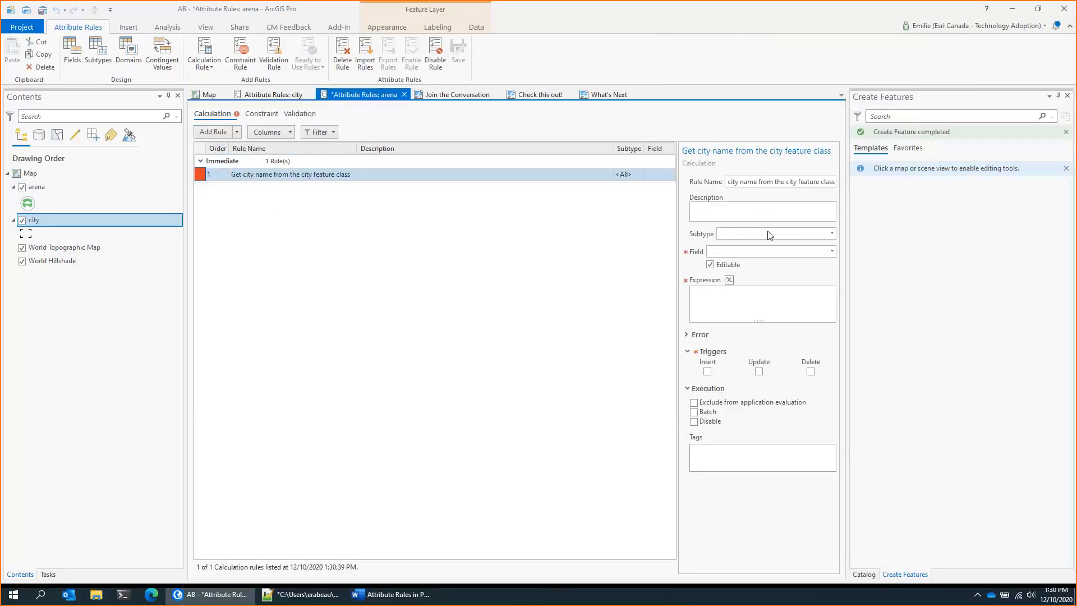
{"action": "left_click", "coordinate": [832, 251]}
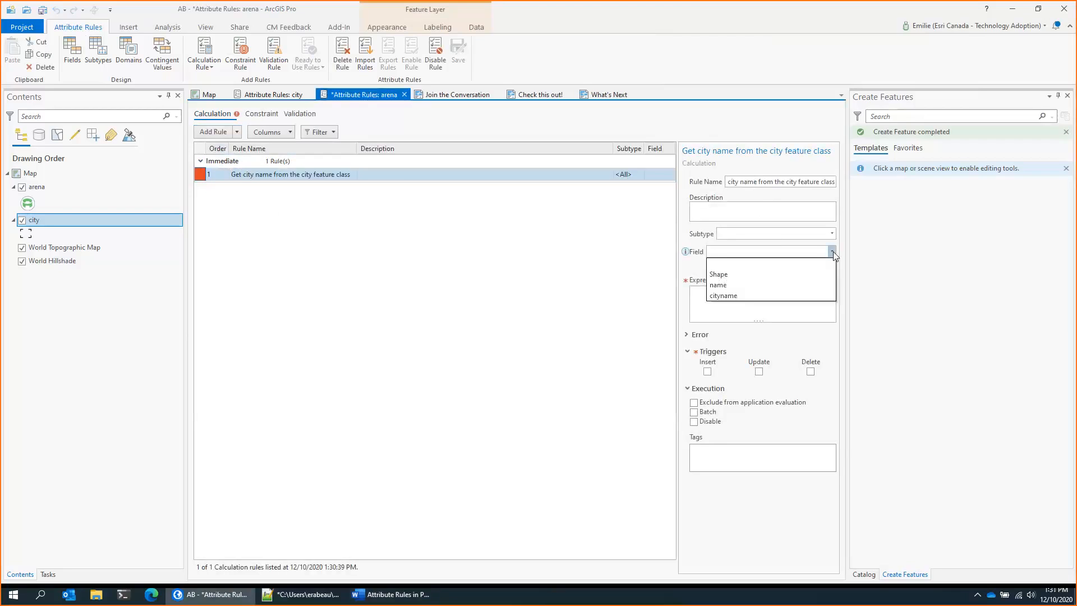
{"action": "left_click", "coordinate": [762, 302]}
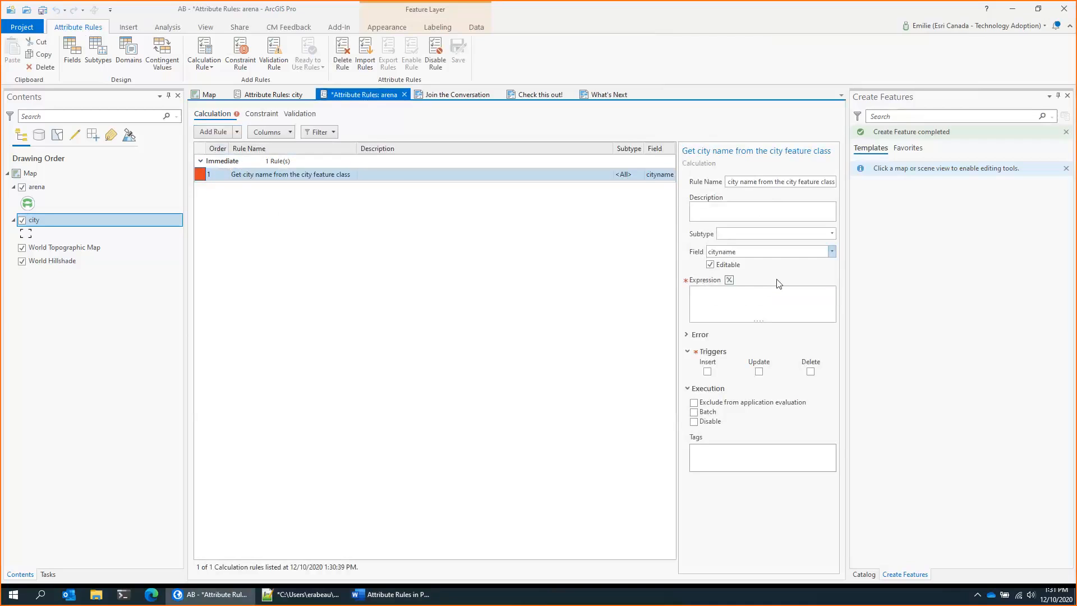
Step: Enter an Arcade expression returning the name of the first city intersecting the feature, or the errorMessage "City not found"; validate and apply it
{"action": "left_click", "coordinate": [728, 280]}
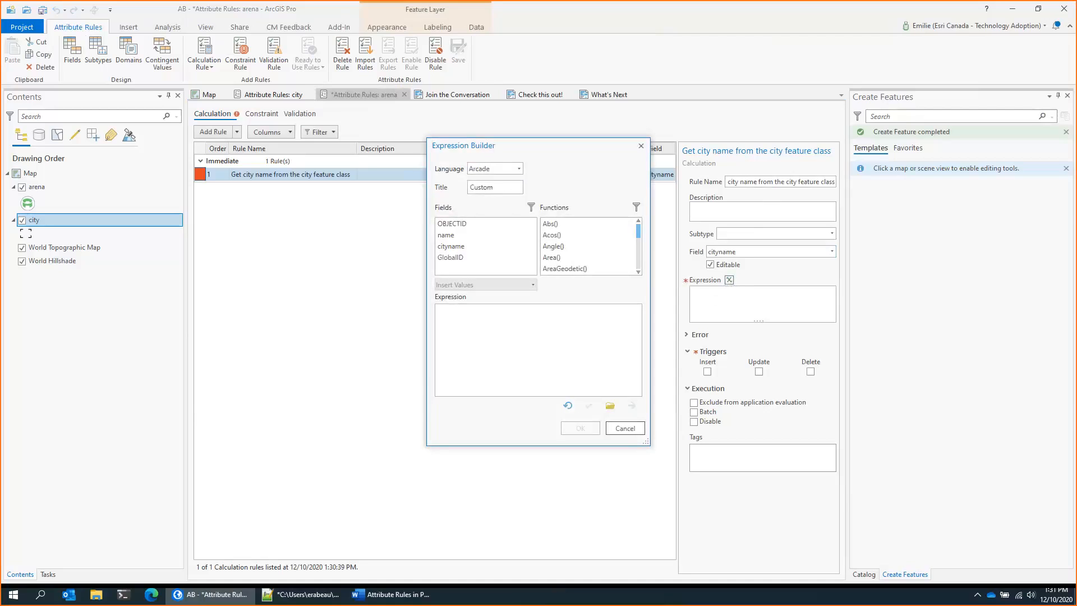
{"action": "key", "text": "alt+Tab"}
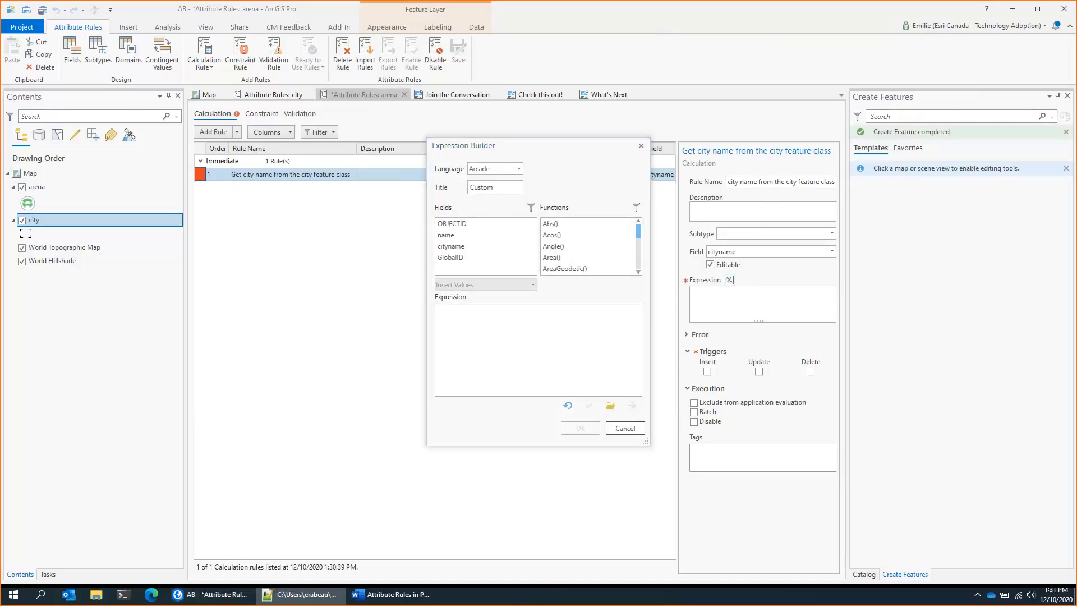
{"action": "left_click", "coordinate": [543, 341]}
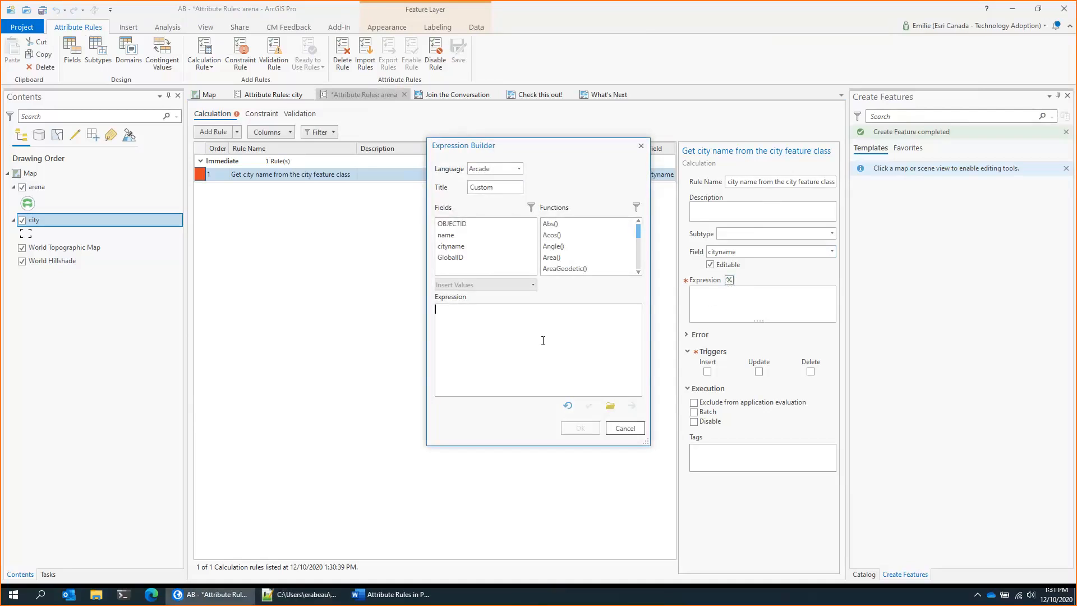
{"action": "type", "text": "var fsCity = FeatureSetByName($datastore, \"city\", [\"name\"]) var fsCityIntersect = Intersects(fsCity, $feature) var city = First(fsCityIntersect)  if (city == null) return {\"errorMessage\": \"City not found\"}  return city.name"}
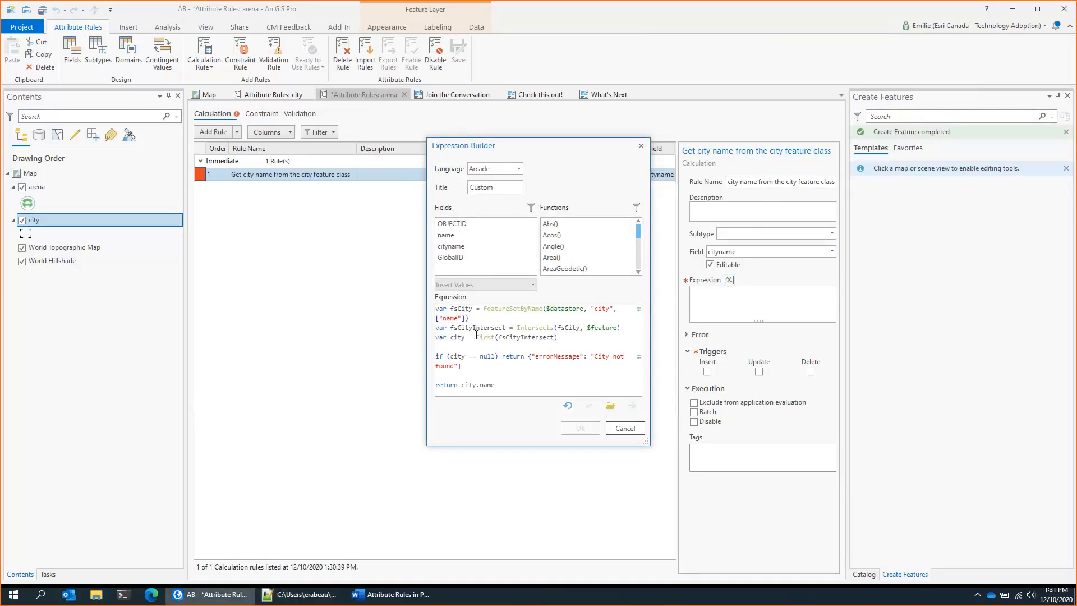
{"action": "left_click_drag", "start_coordinate": [425, 306], "coordinate": [331, 307]}
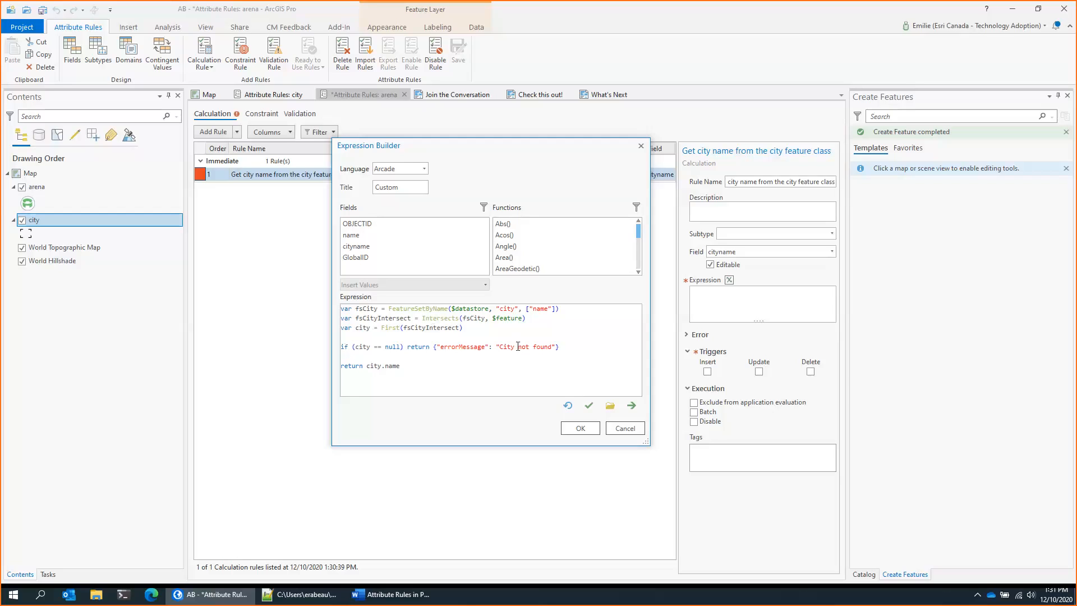
{"action": "left_click", "coordinate": [588, 405]}
{"action": "left_click", "coordinate": [582, 429]}
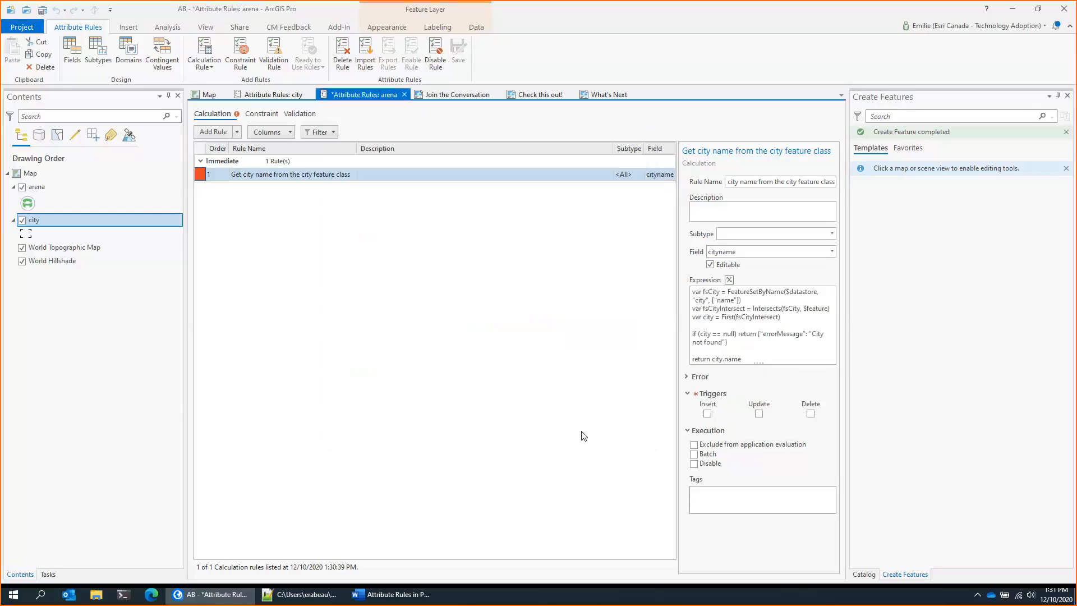
Step: Enable the Insert and Update triggers for the arena calculation rule and save it
{"action": "left_click", "coordinate": [707, 414]}
{"action": "left_click", "coordinate": [759, 414]}
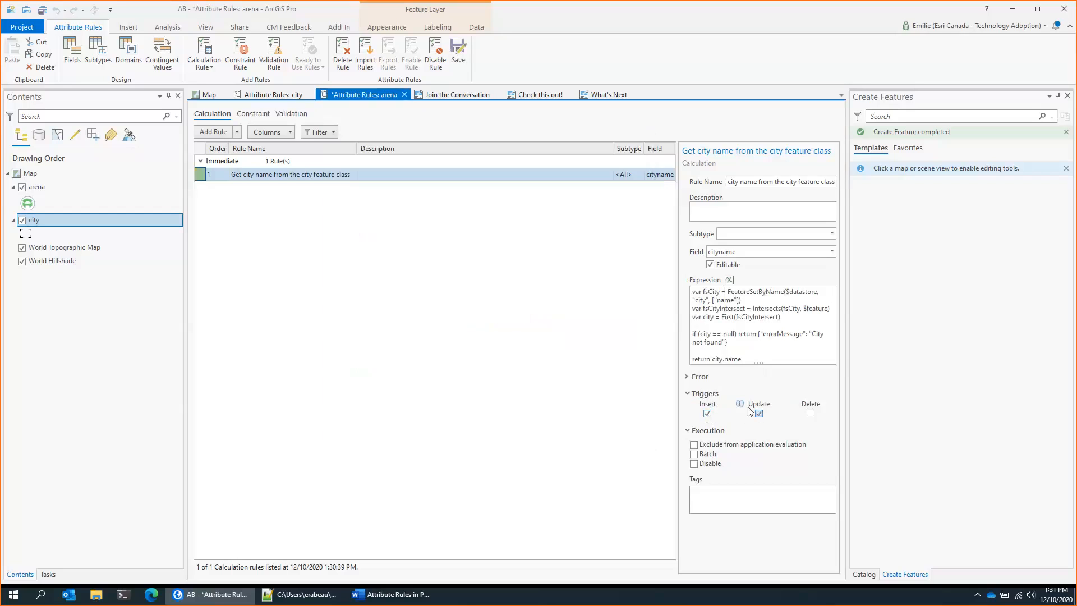
{"action": "left_click", "coordinate": [457, 56]}
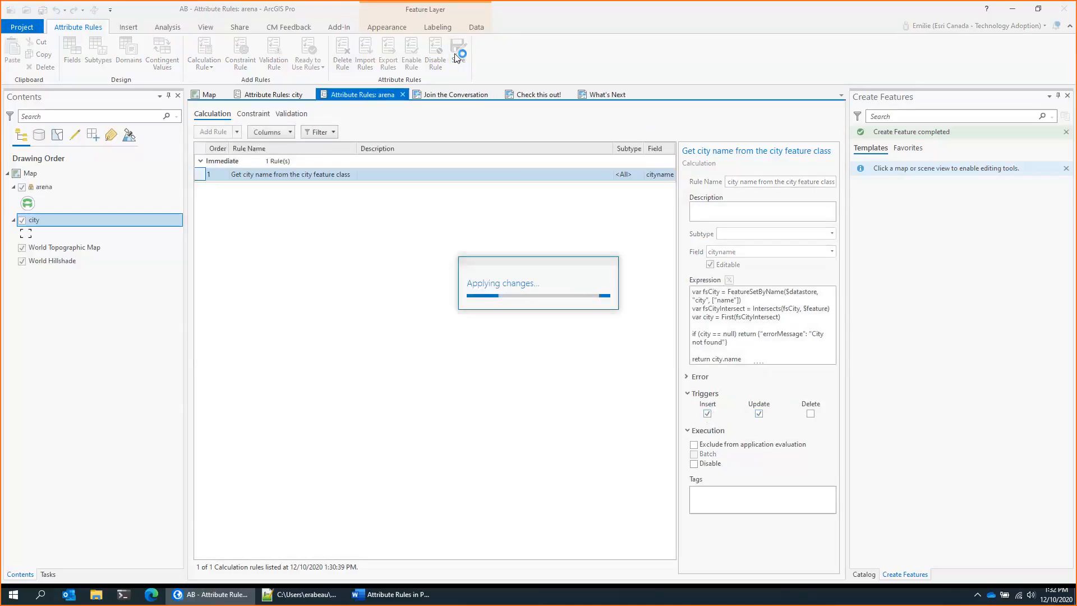
Step: Return to the map and create one arena point inside the Kippens polygon and one inside the Stephenville polygon
{"action": "left_click", "coordinate": [212, 95]}
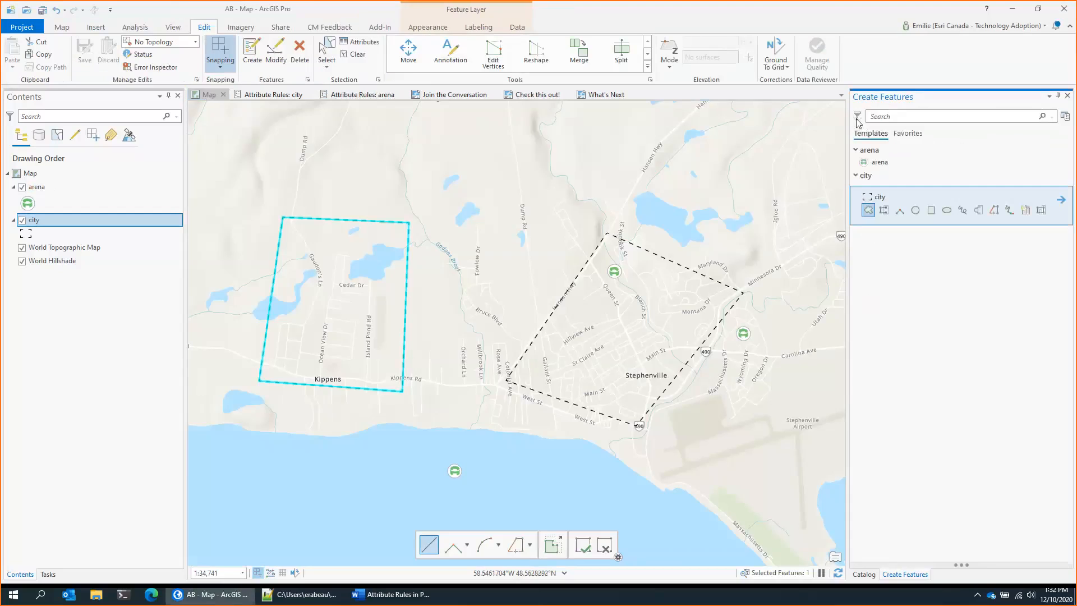
{"action": "left_click", "coordinate": [893, 166]}
{"action": "left_click", "coordinate": [869, 184]}
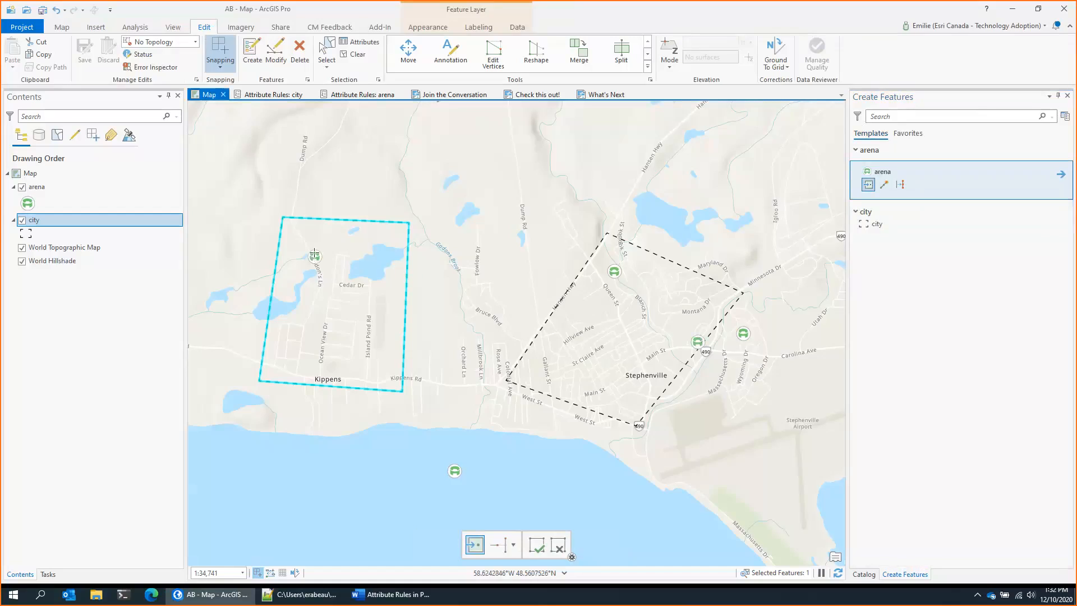
{"action": "left_click", "coordinate": [314, 250]}
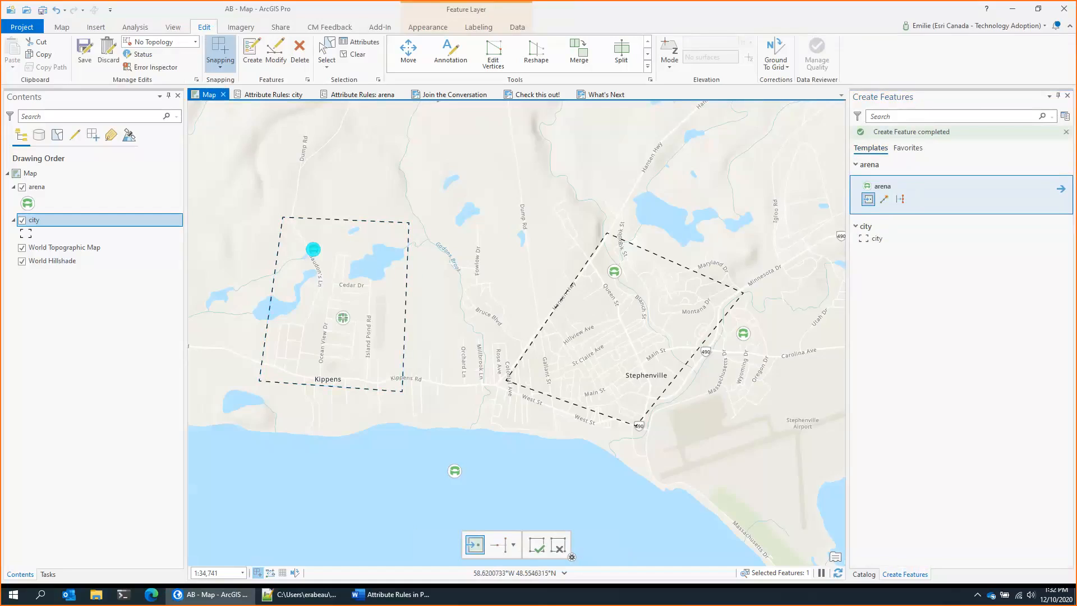
{"action": "left_click", "coordinate": [568, 353]}
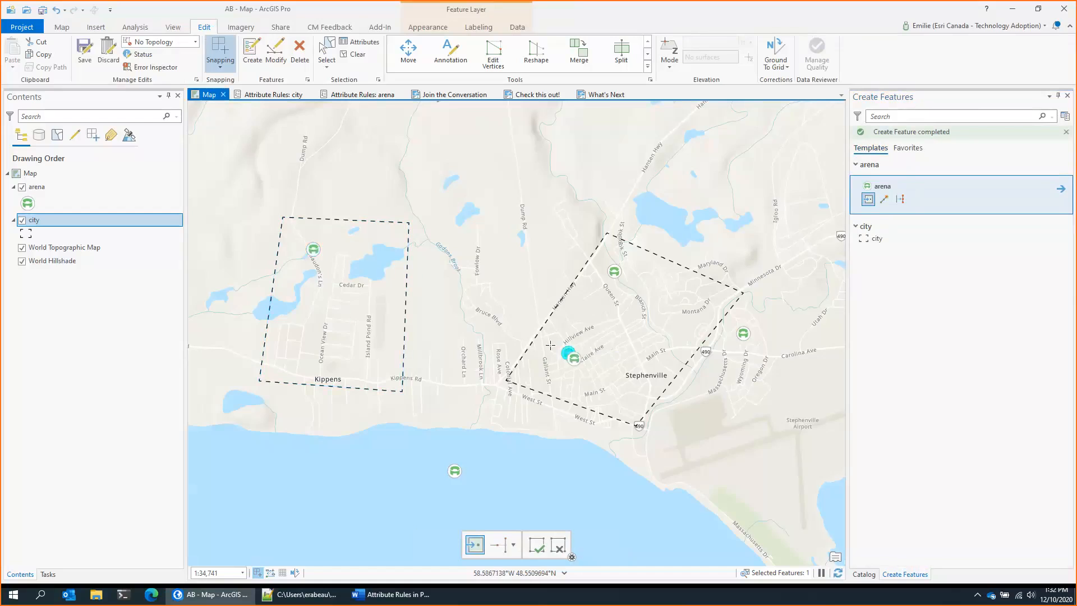
Step: Try to place arena points outside the city polygons, between the two cities and in the water south of Kippens
{"action": "left_click", "coordinate": [516, 326]}
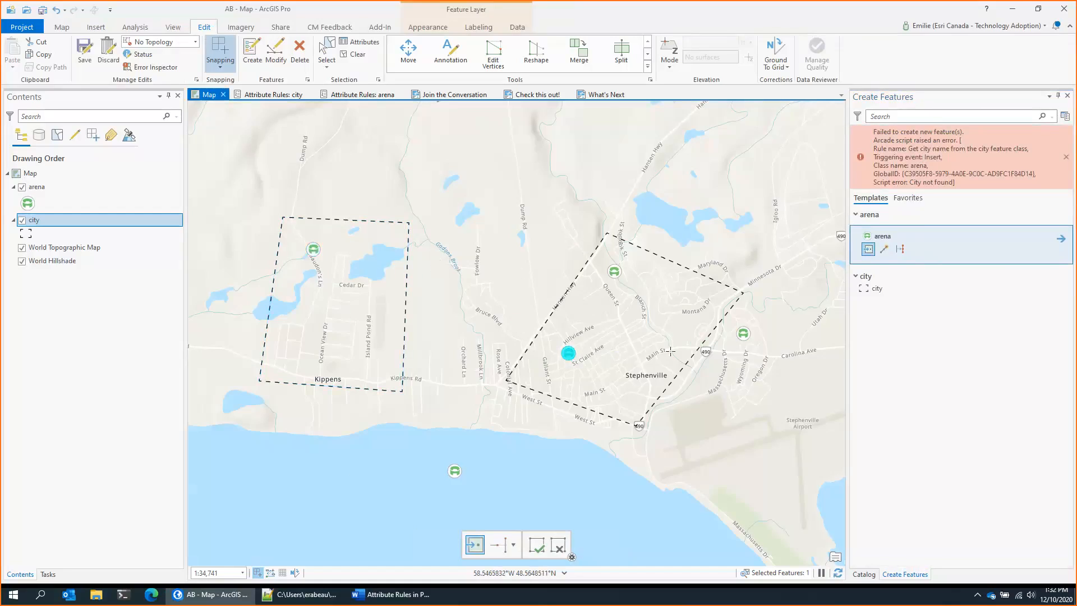
{"action": "left_click", "coordinate": [356, 480]}
{"action": "left_click", "coordinate": [383, 465]}
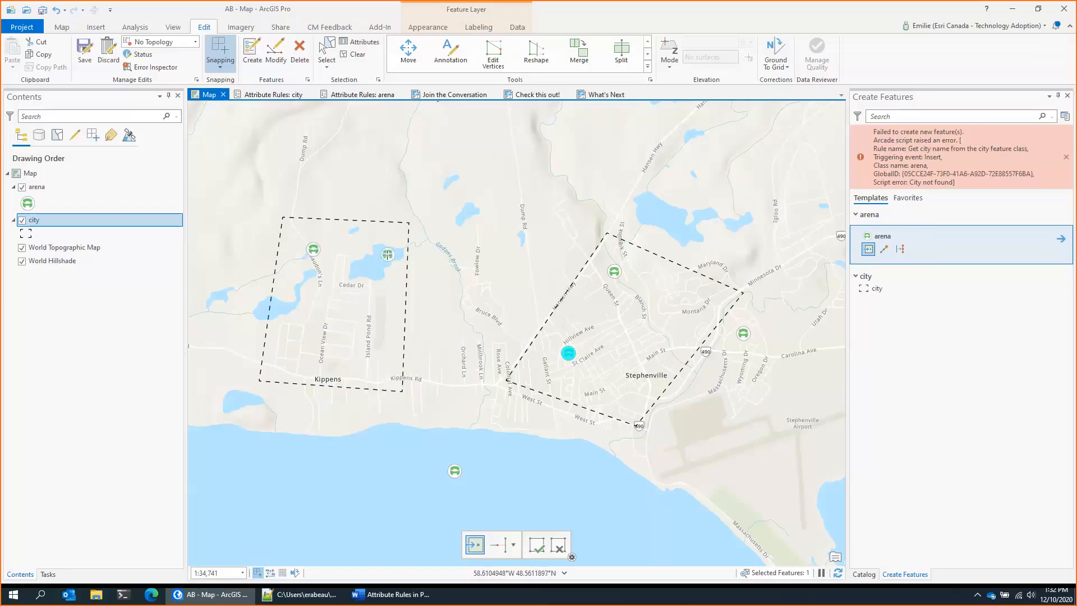
Step: View the Join the Conversation, Check this out! and What's Next layouts in turn
{"action": "left_click", "coordinate": [453, 95]}
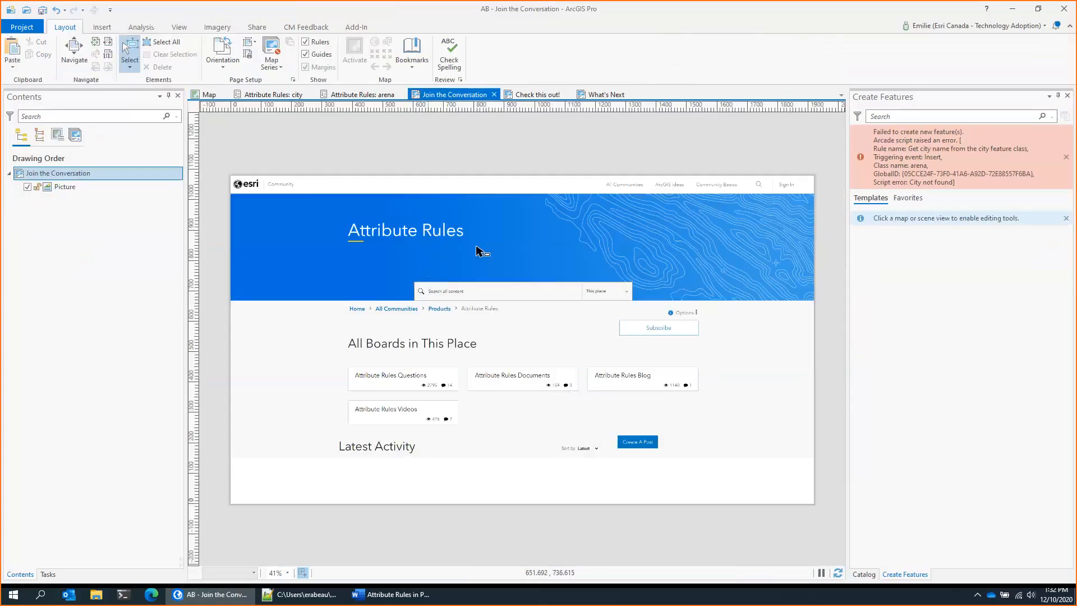
{"action": "left_click", "coordinate": [539, 94]}
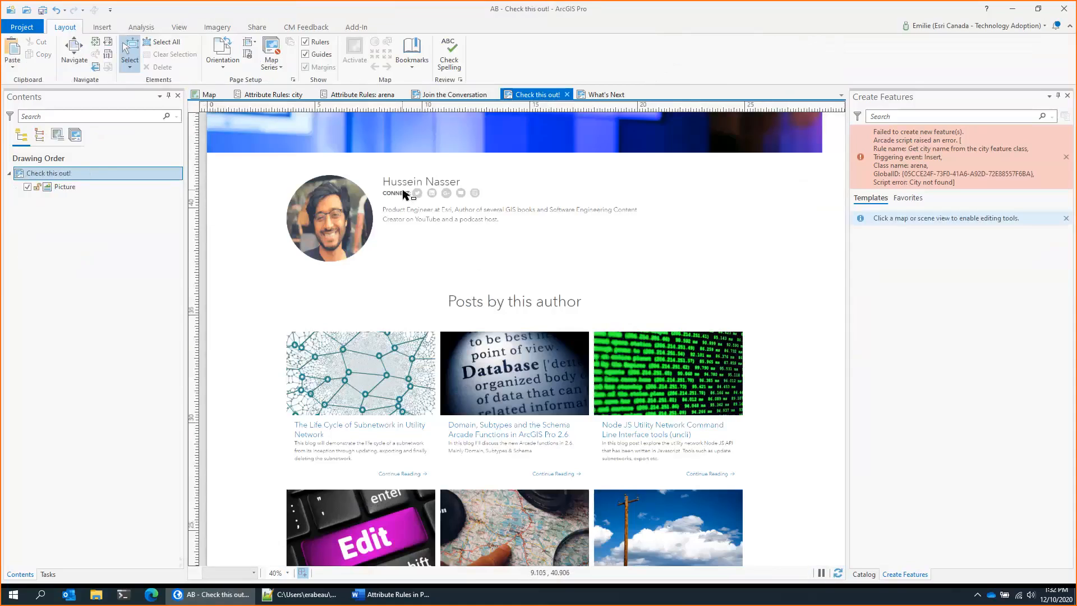
{"action": "left_click", "coordinate": [605, 95]}
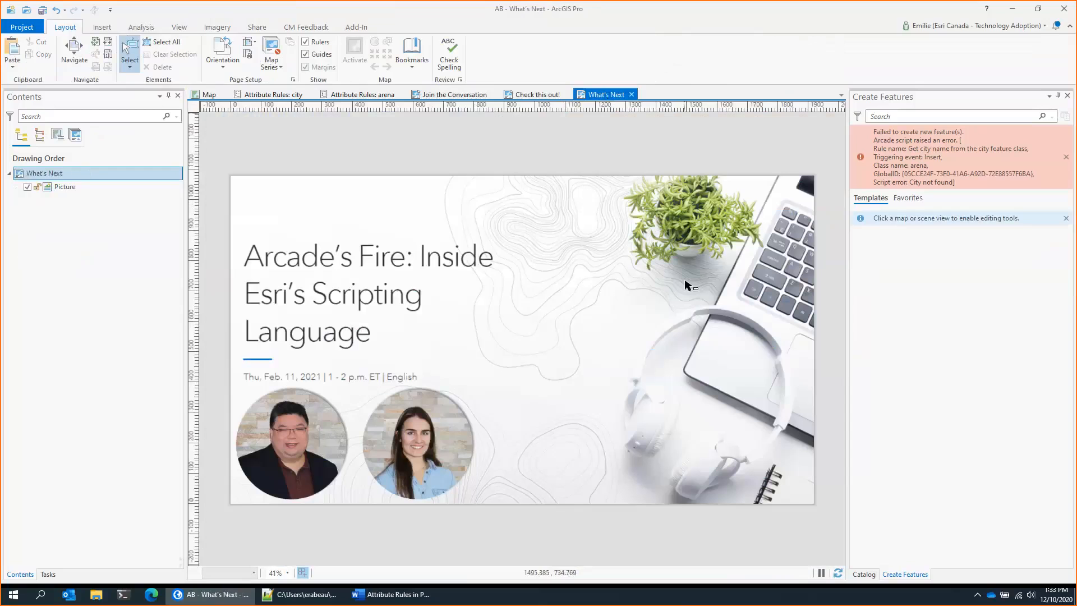
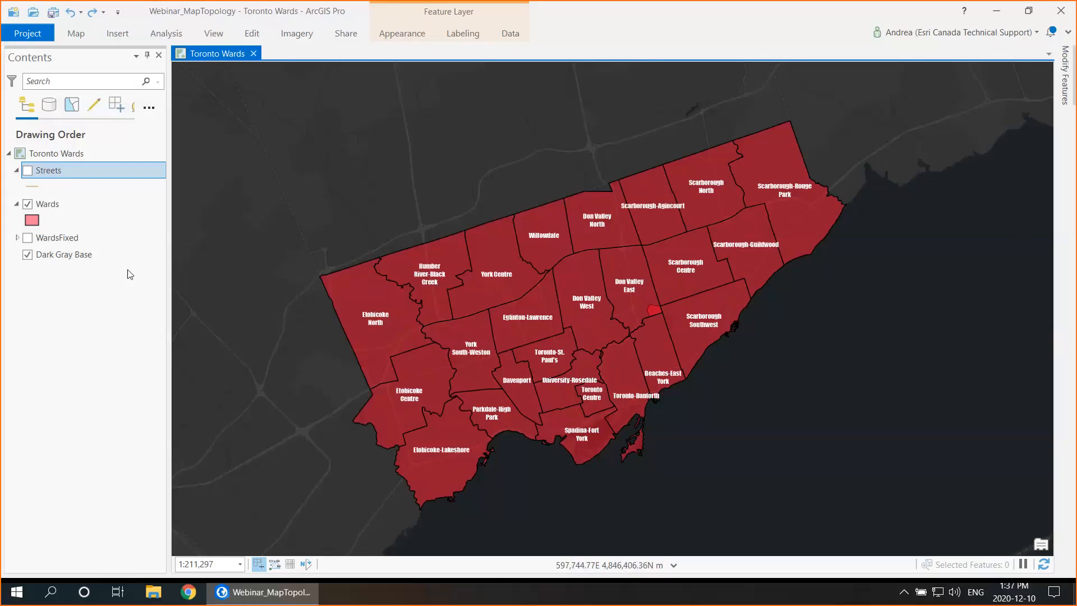
Step: In the Toronto Wards project, select the Wards layer and check which layers are editable, returning to the drawing order list
{"action": "left_click", "coordinate": [95, 209]}
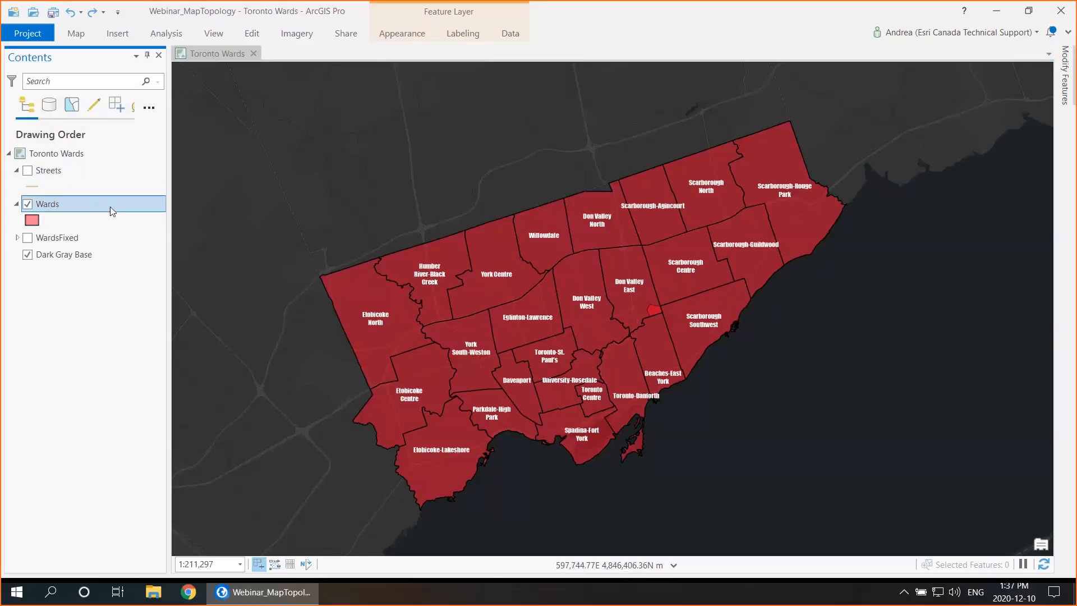
{"action": "left_click", "coordinate": [95, 107]}
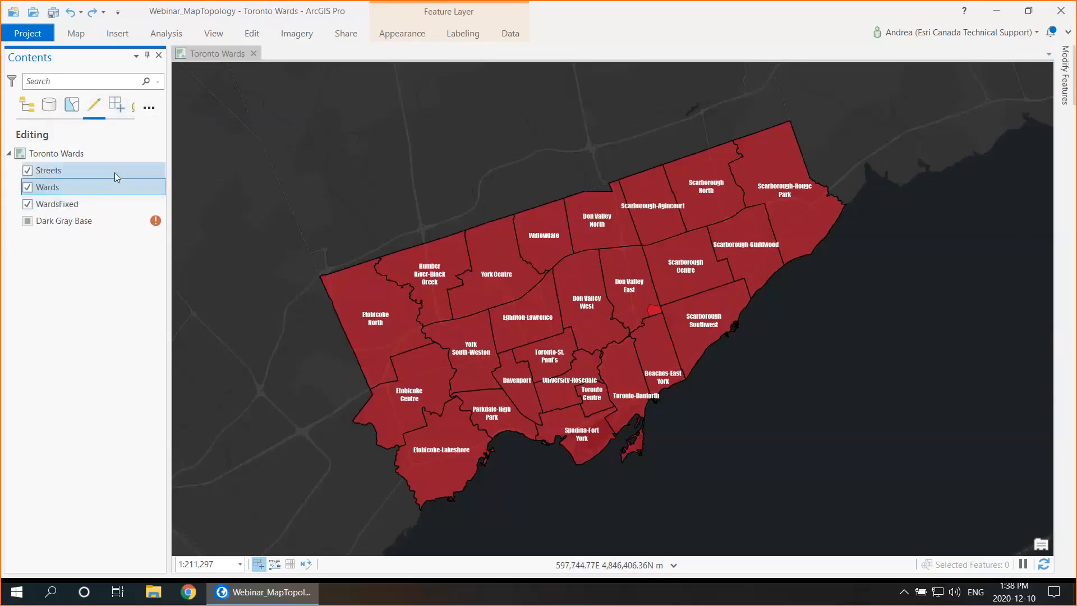
{"action": "left_click", "coordinate": [31, 106]}
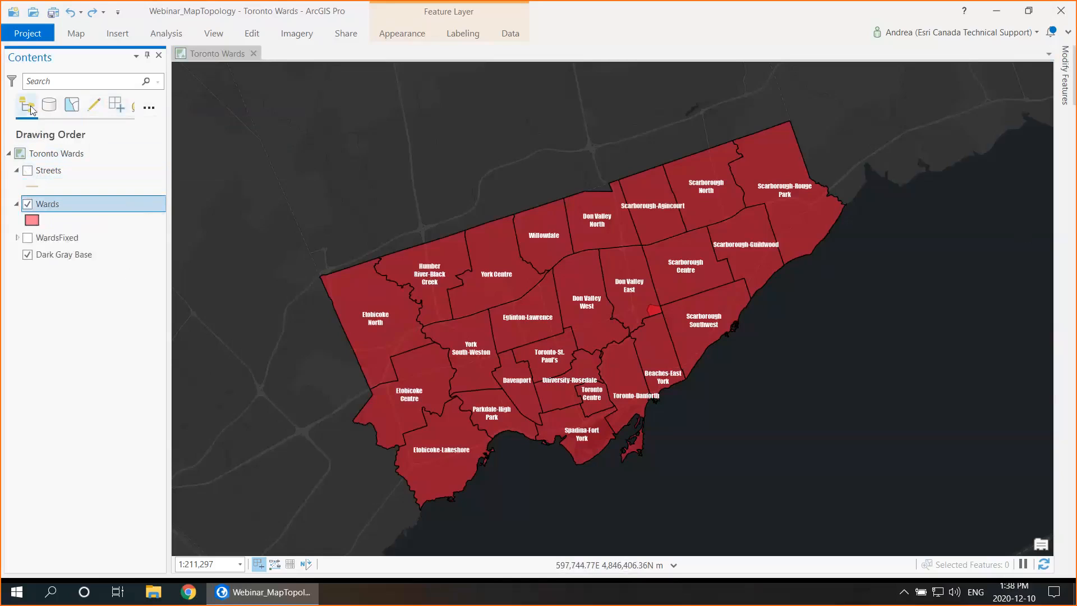
Step: Set the editing topology of the Toronto Wards map to Map Topology
{"action": "left_click", "coordinate": [255, 35]}
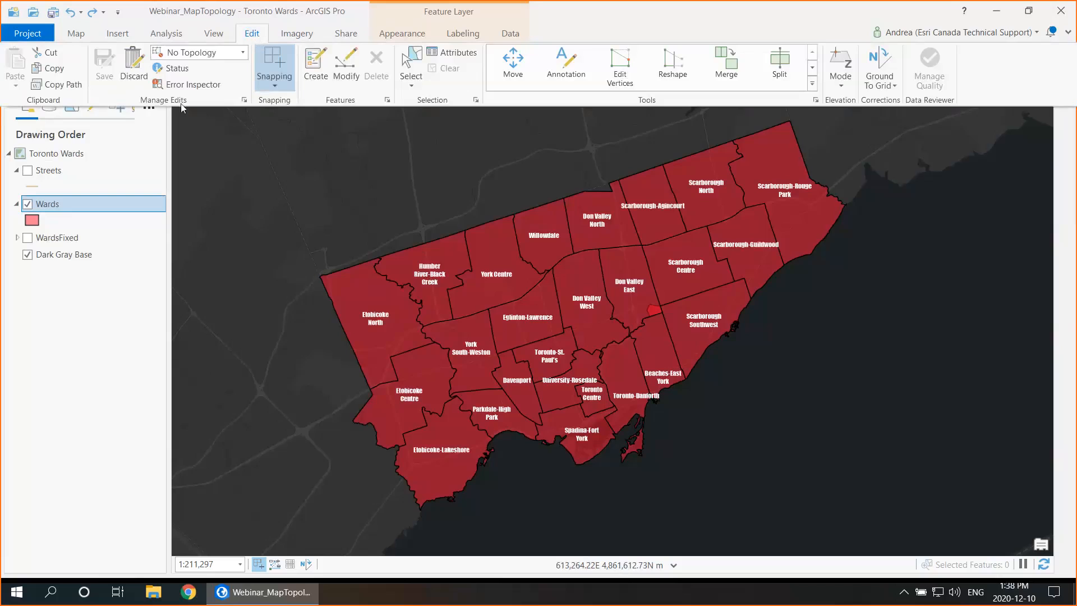
{"action": "left_click", "coordinate": [245, 58]}
{"action": "left_click", "coordinate": [297, 106]}
{"action": "left_click", "coordinate": [782, 367]}
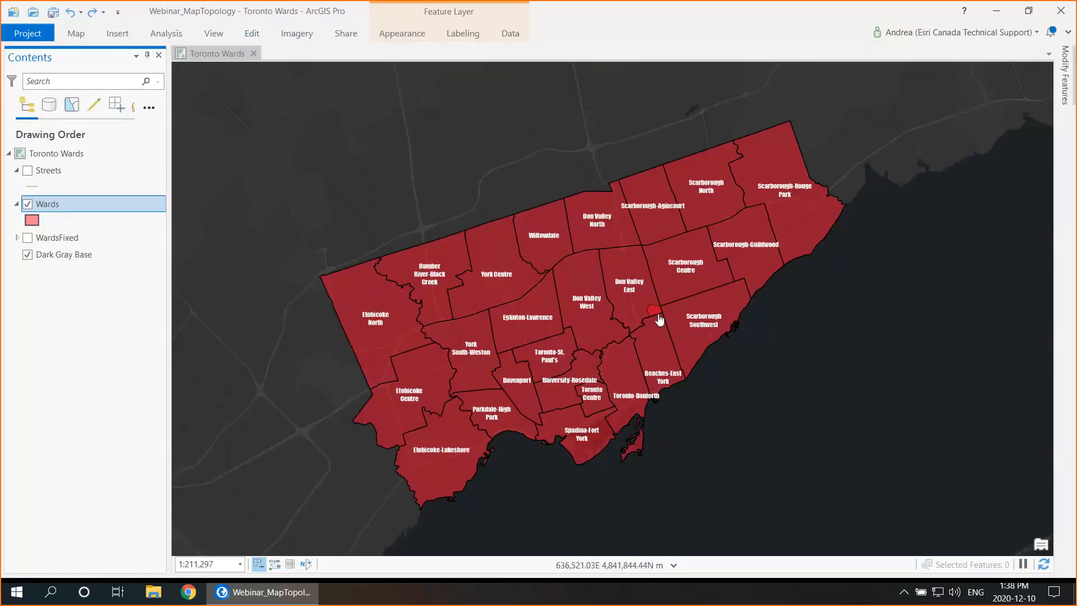
Step: Hide the Dark Gray Base layer and use Align Edge to remove the overlap between the Don Valley East and Beaches-East York wards
{"action": "scroll", "coordinate": [659, 319], "scroll_direction": "up", "scroll_amount": 5}
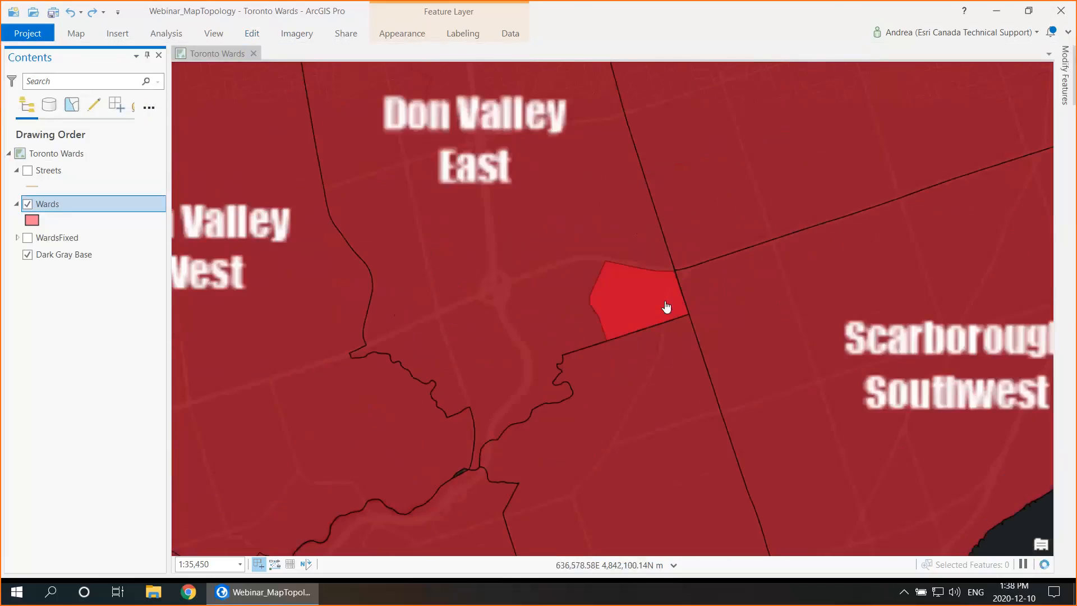
{"action": "scroll", "coordinate": [667, 306], "scroll_direction": "up", "scroll_amount": 2}
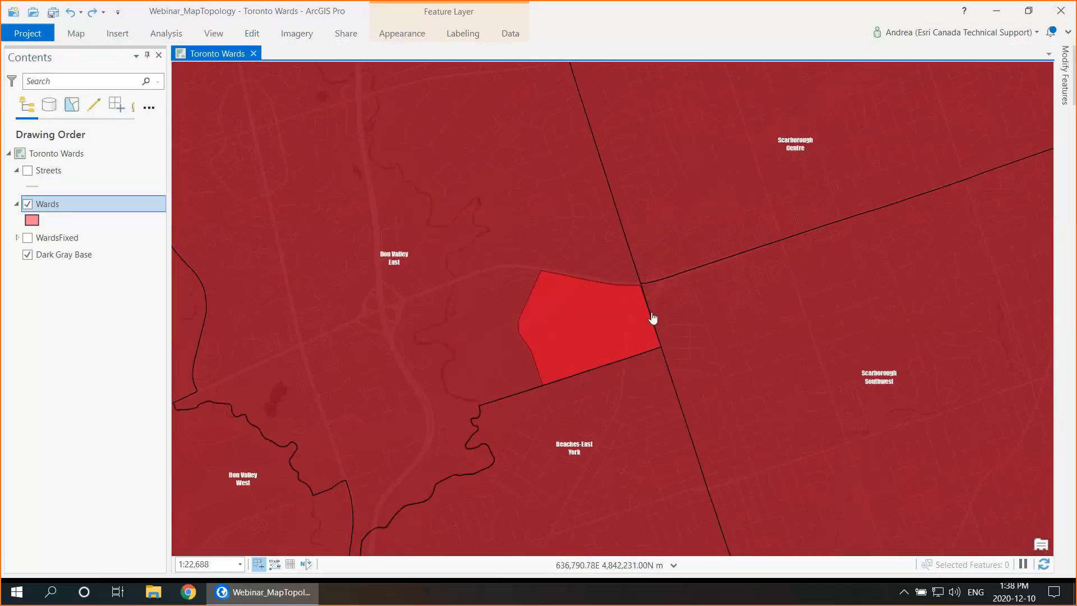
{"action": "left_click", "coordinate": [252, 34]}
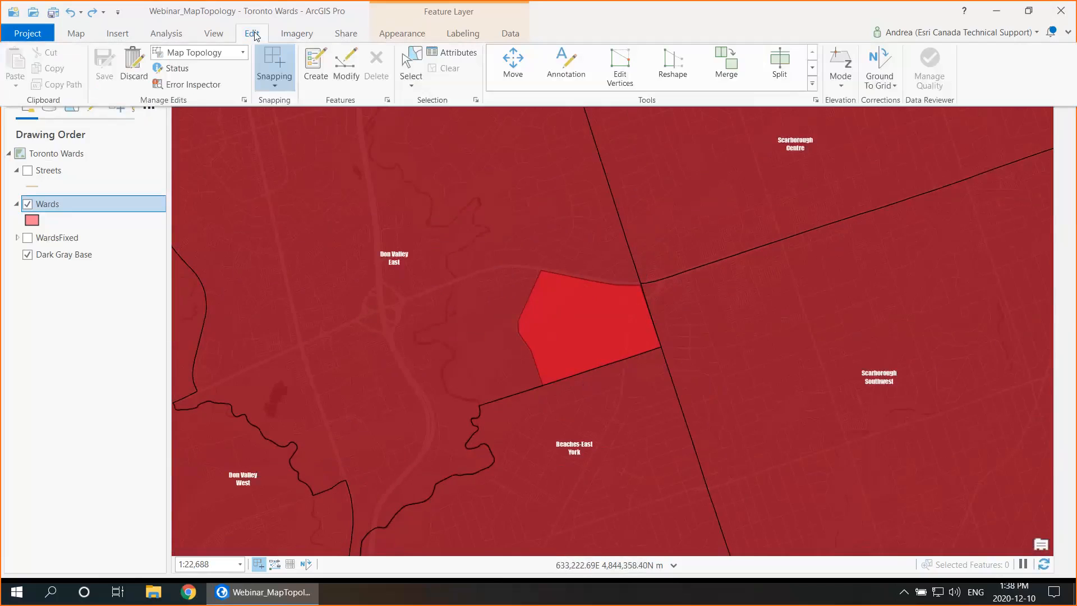
{"action": "left_click", "coordinate": [347, 66]}
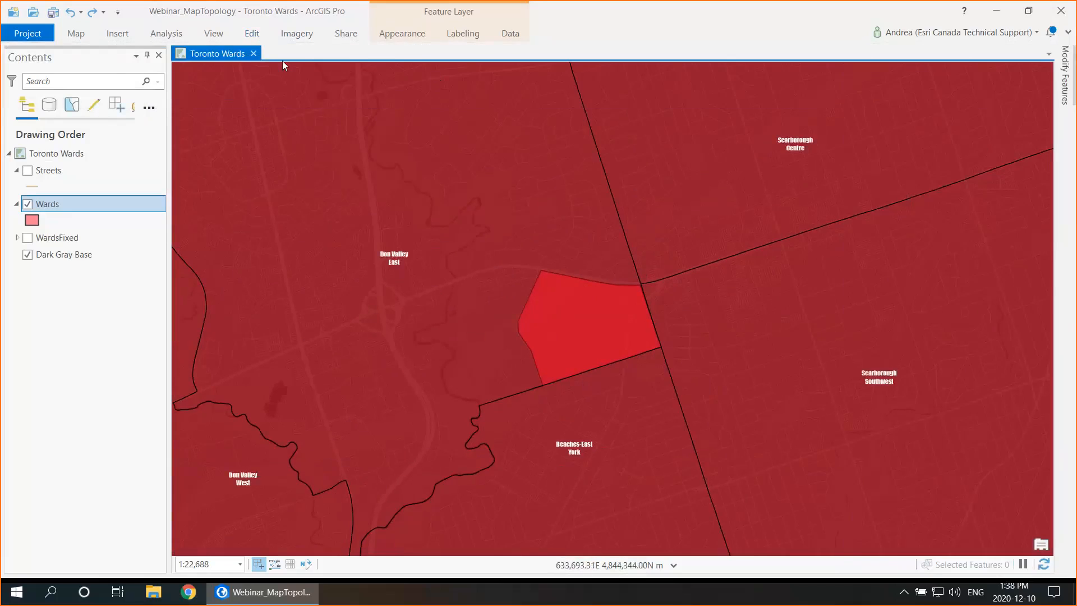
{"action": "left_click", "coordinate": [252, 34]}
{"action": "left_click", "coordinate": [347, 66]}
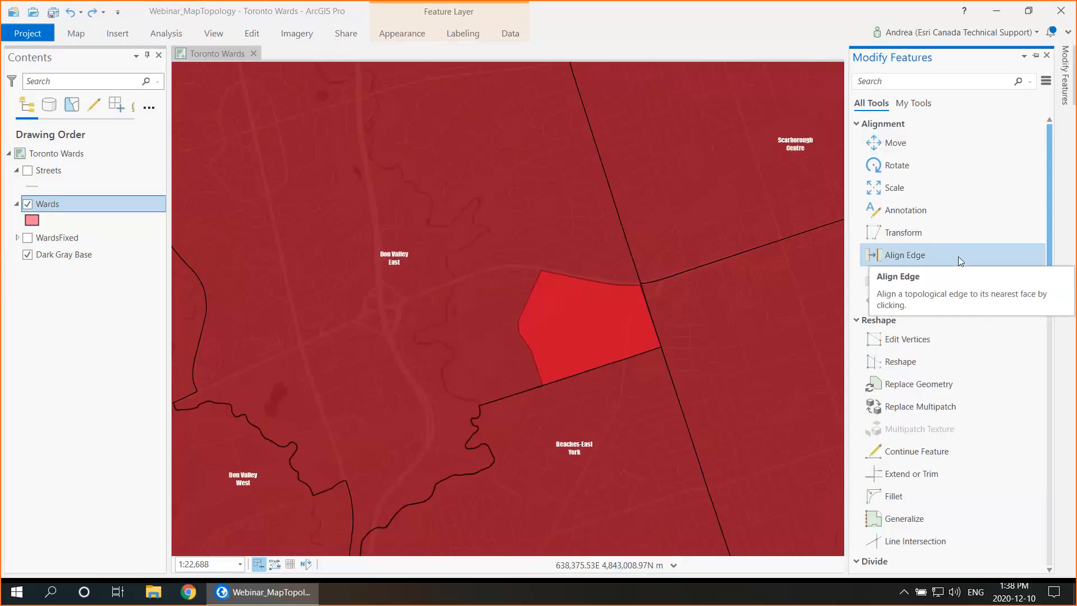
{"action": "left_click", "coordinate": [918, 259]}
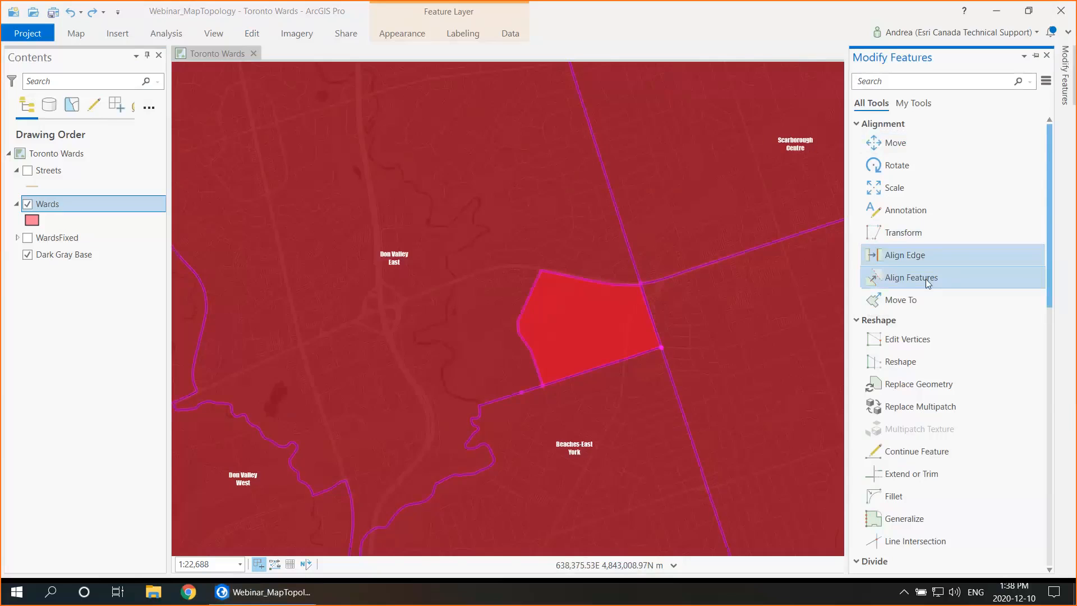
{"action": "left_click", "coordinate": [27, 256]}
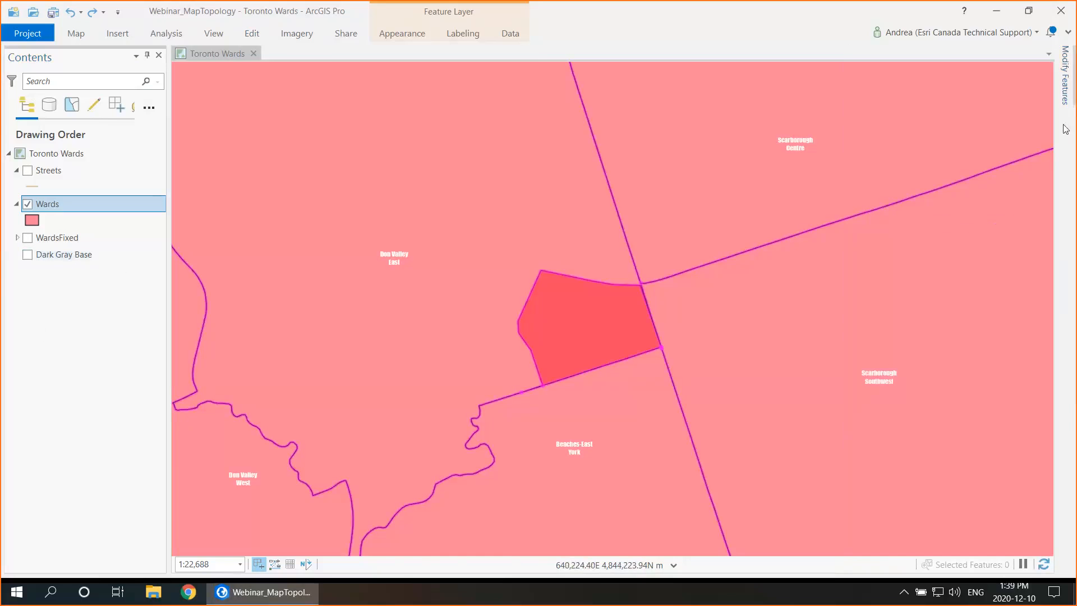
{"action": "left_click", "coordinate": [1065, 85]}
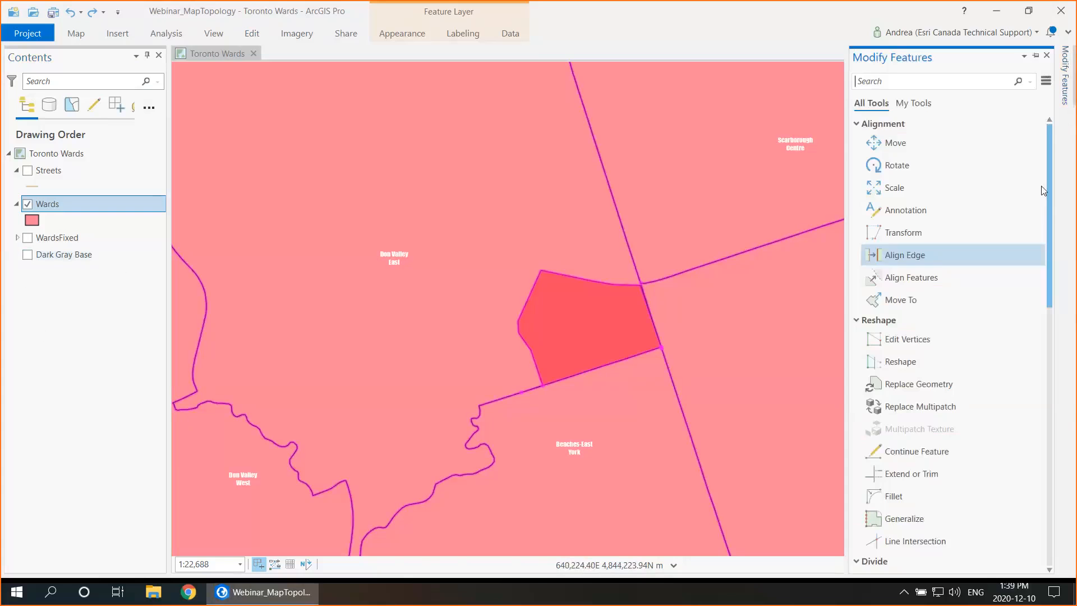
{"action": "left_click", "coordinate": [936, 259]}
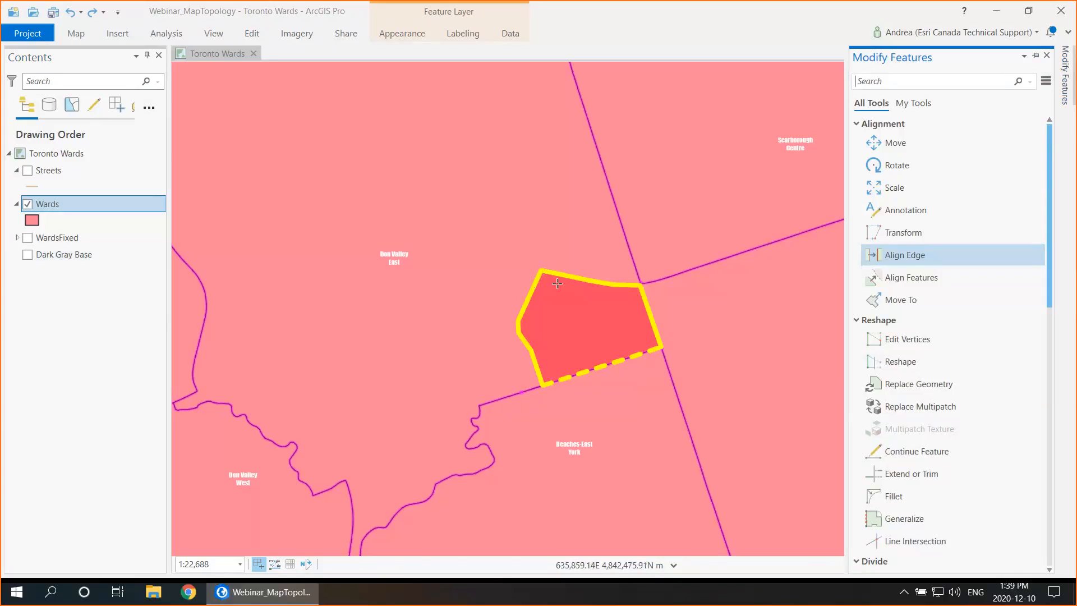
{"action": "left_click", "coordinate": [564, 275]}
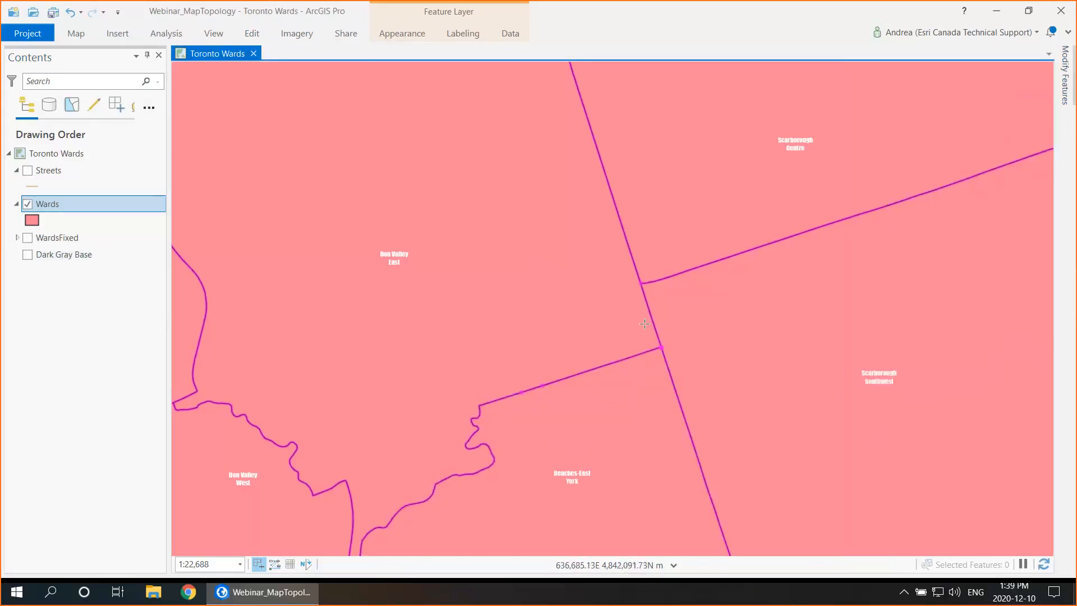
Step: Close the sliver gap between the Don Valley West and Toronto-Danforth wards with Align Edge
{"action": "scroll", "coordinate": [679, 311], "scroll_direction": "down", "scroll_amount": 4}
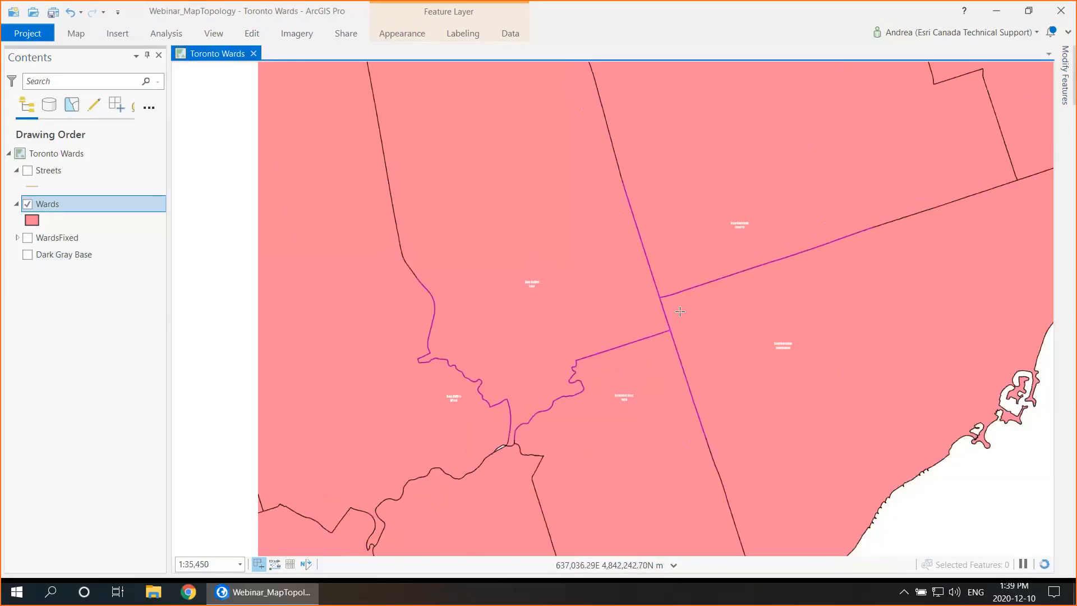
{"action": "scroll", "coordinate": [528, 438], "scroll_direction": "up", "scroll_amount": 4}
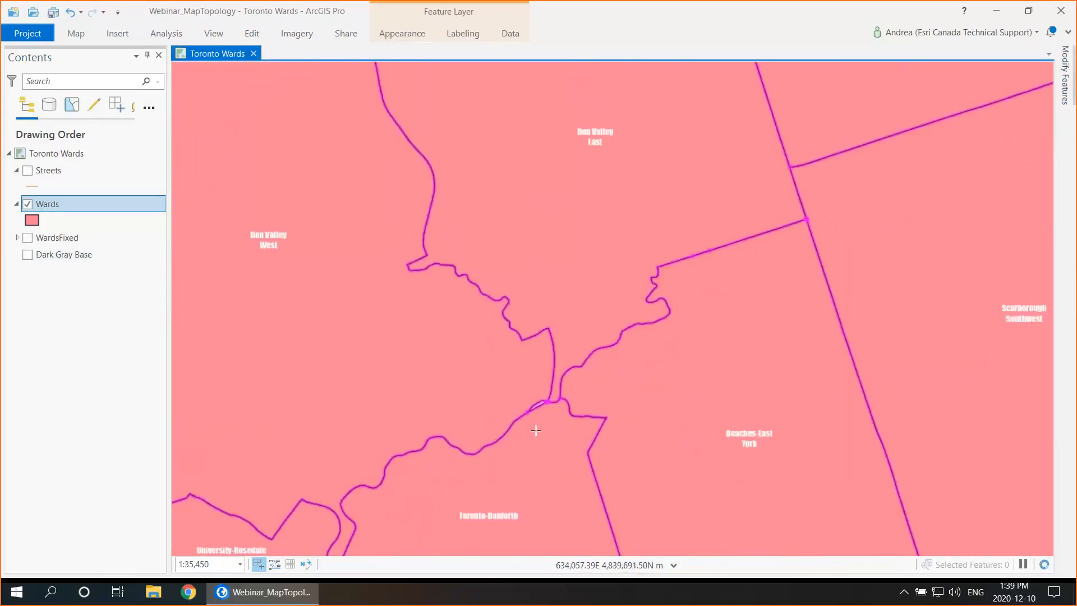
{"action": "scroll", "coordinate": [533, 414], "scroll_direction": "up", "scroll_amount": 6}
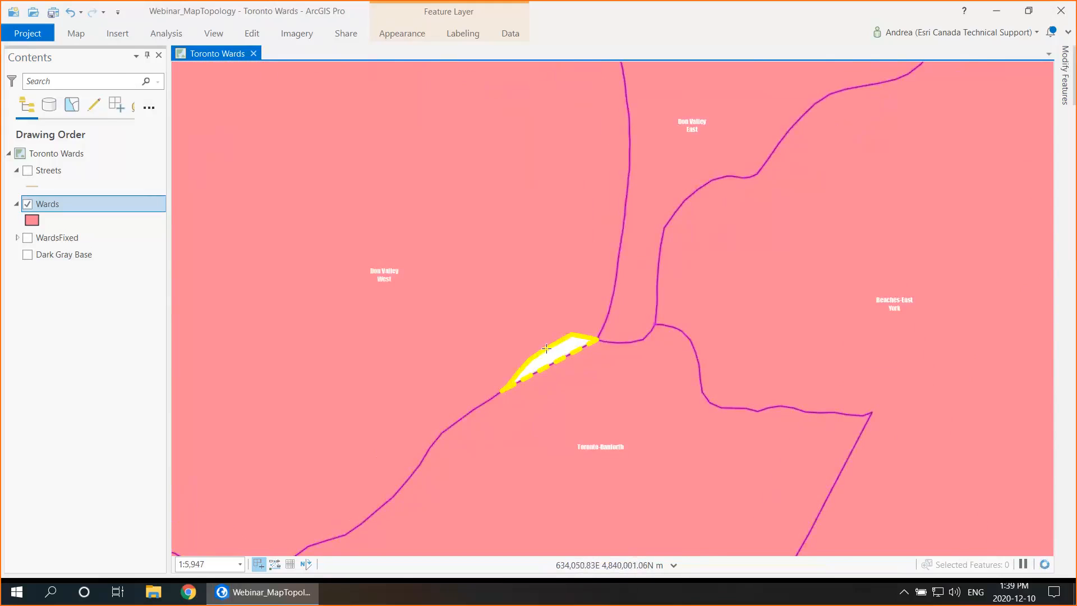
{"action": "left_click", "coordinate": [547, 348]}
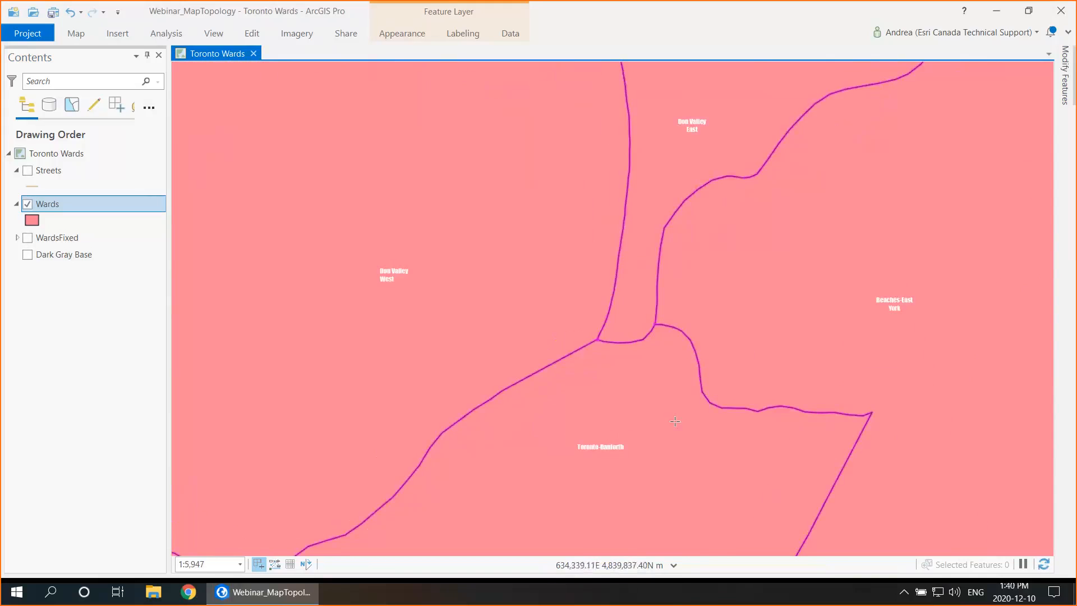
Step: Examine the notch in Don Valley North's northern boundary, with and without the Dark Gray Base layer
{"action": "scroll", "coordinate": [675, 421], "scroll_direction": "down", "scroll_amount": 5}
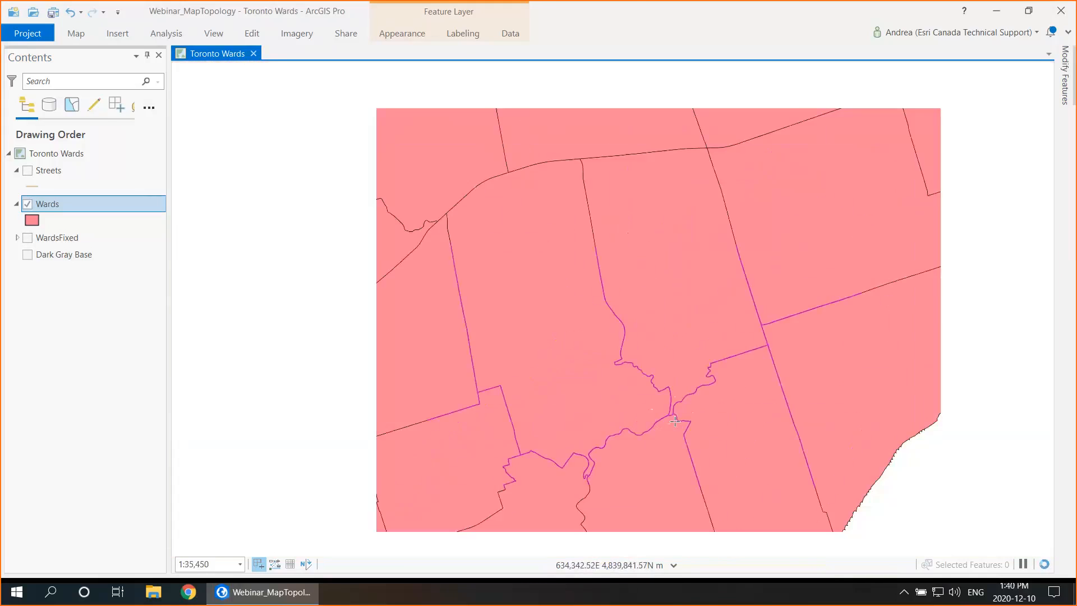
{"action": "scroll", "coordinate": [675, 421], "scroll_direction": "down", "scroll_amount": 3}
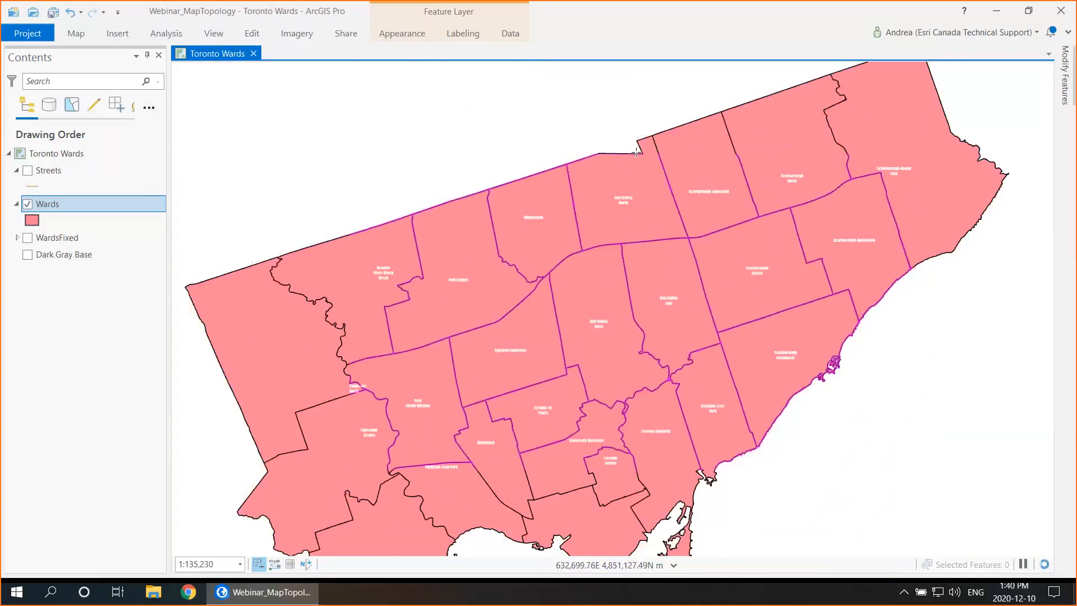
{"action": "left_click", "coordinate": [635, 148]}
{"action": "scroll", "coordinate": [635, 148], "scroll_direction": "up", "scroll_amount": 3}
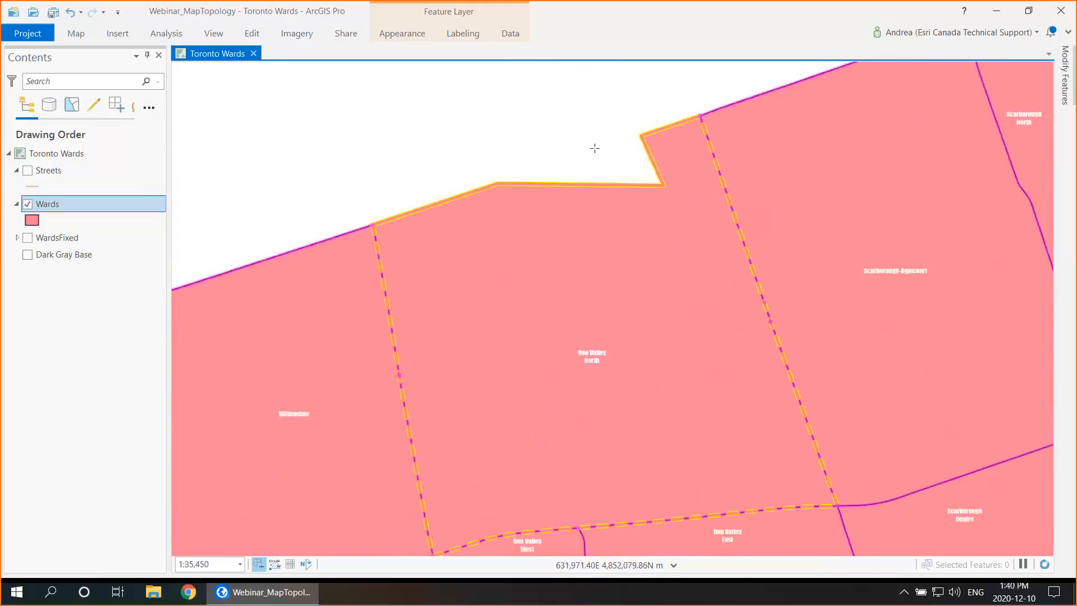
{"action": "scroll", "coordinate": [561, 142], "scroll_direction": "up", "scroll_amount": 1}
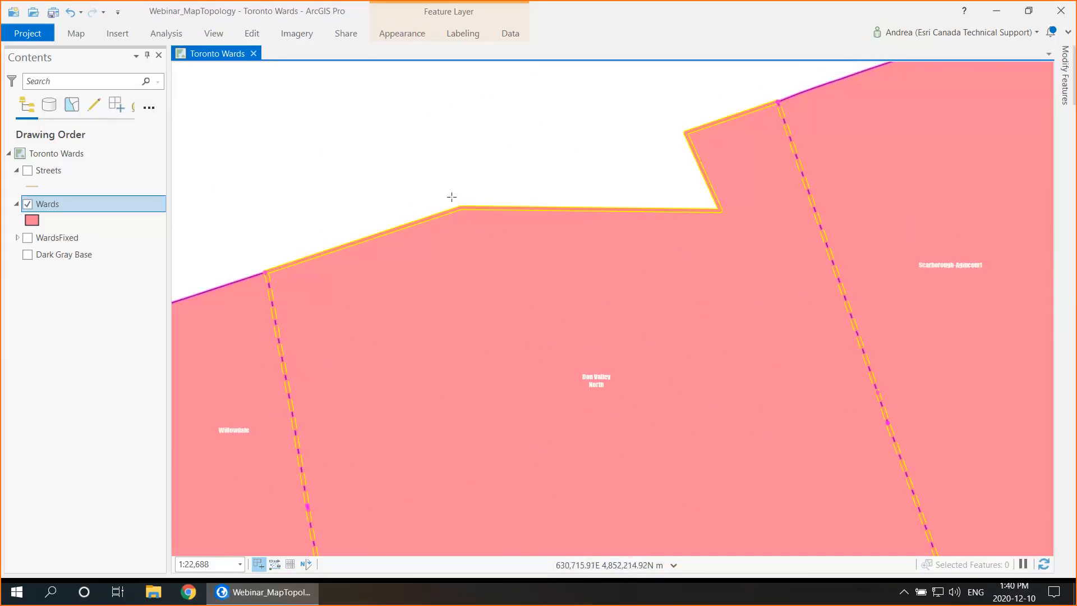
{"action": "key", "text": "Escape"}
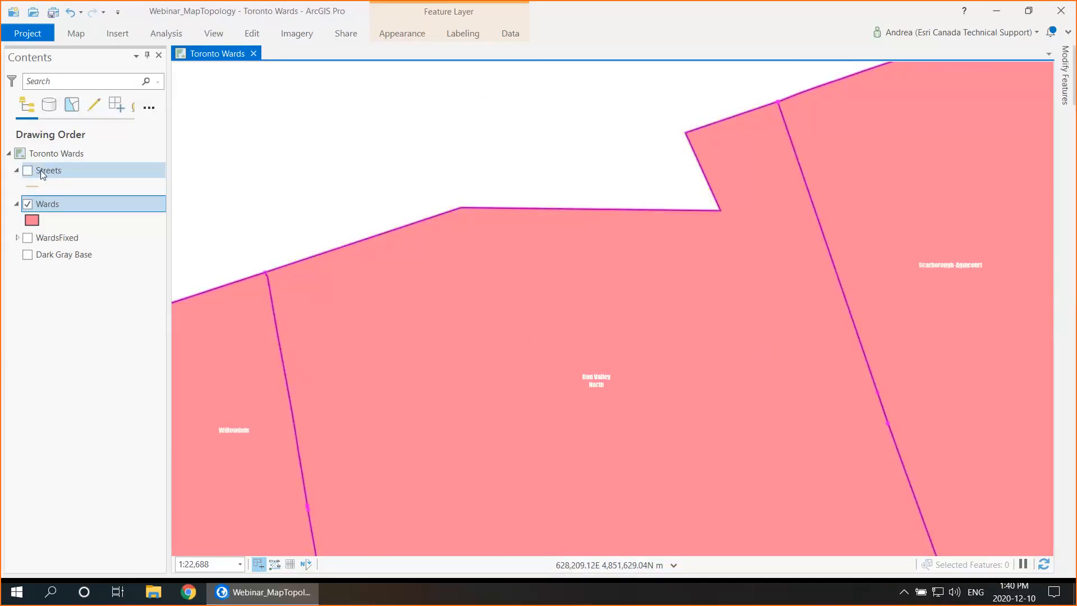
{"action": "left_click", "coordinate": [27, 256]}
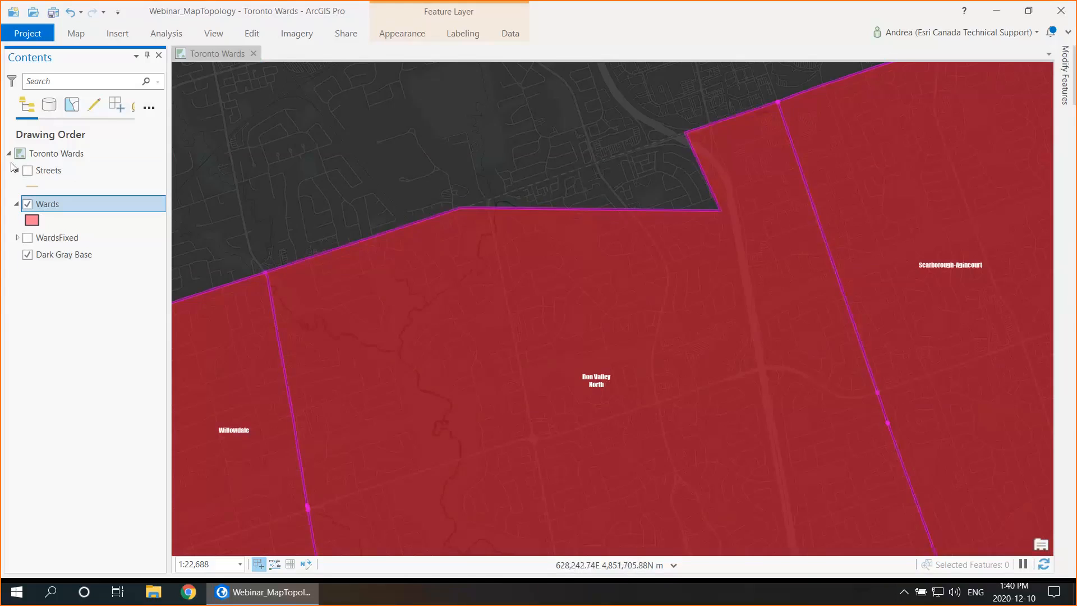
{"action": "left_click", "coordinate": [26, 256]}
Step: Activate the existing definition query LF_NAME = 'Steeles Ave' on the Streets layer
{"action": "left_click", "coordinate": [41, 173]}
{"action": "right_click", "coordinate": [41, 174]}
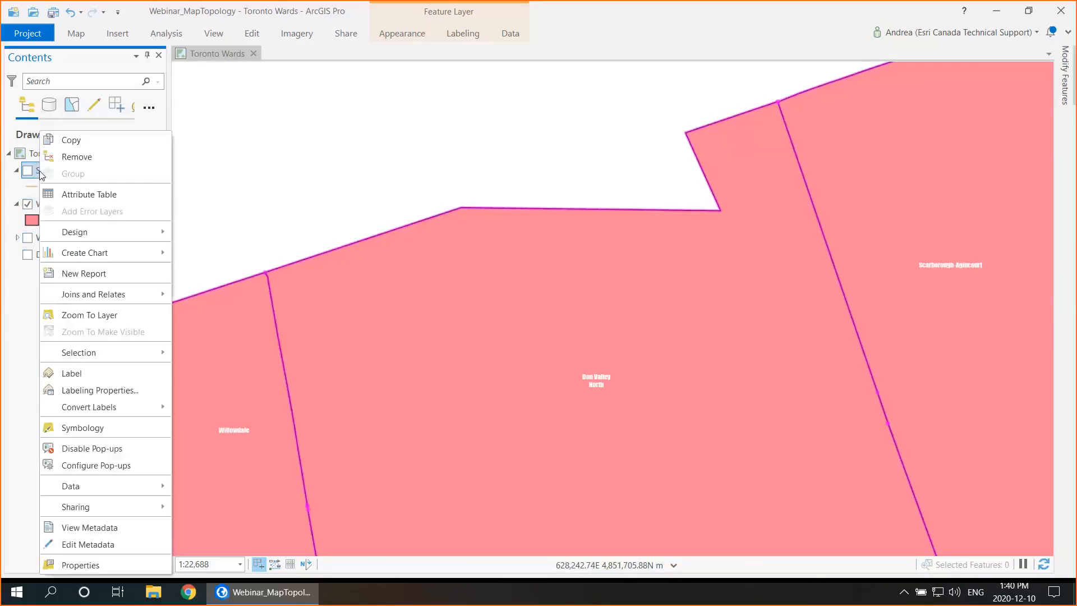
{"action": "left_click", "coordinate": [72, 565]}
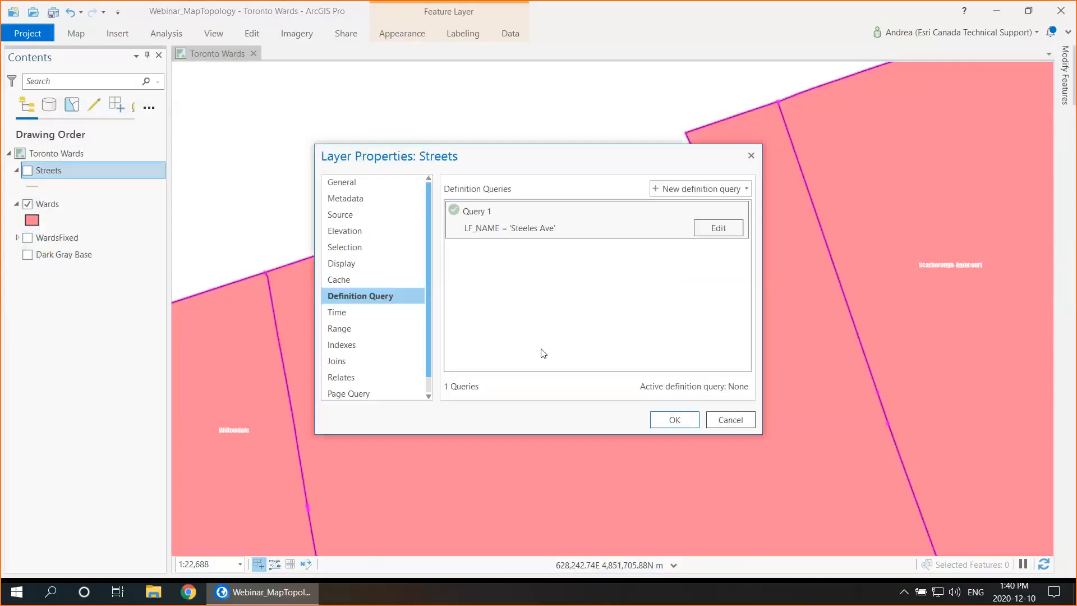
{"action": "mouse_move", "coordinate": [499, 235]}
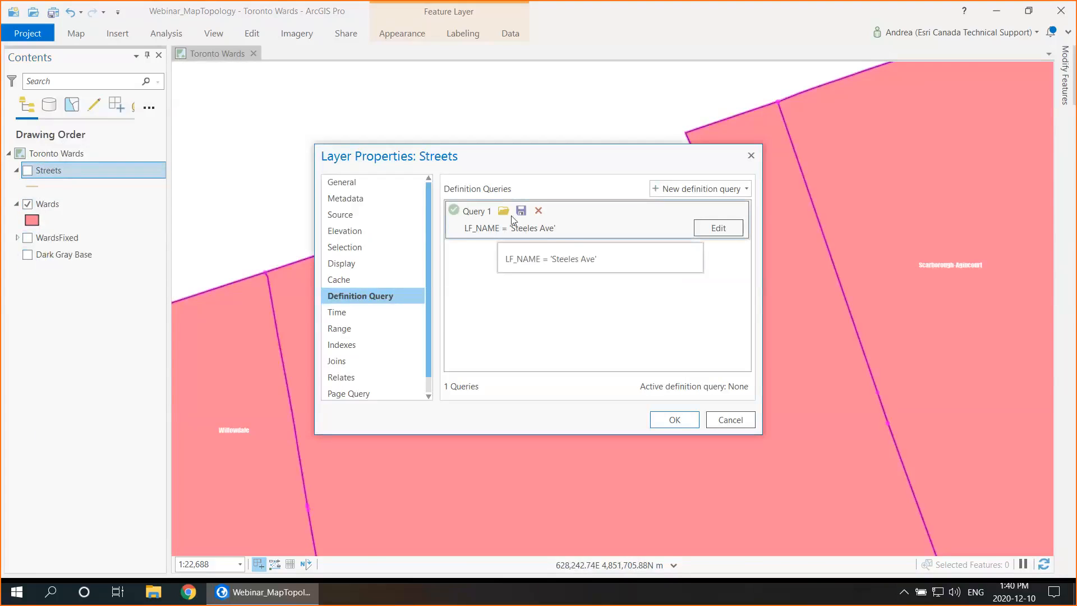
{"action": "left_click", "coordinate": [478, 217]}
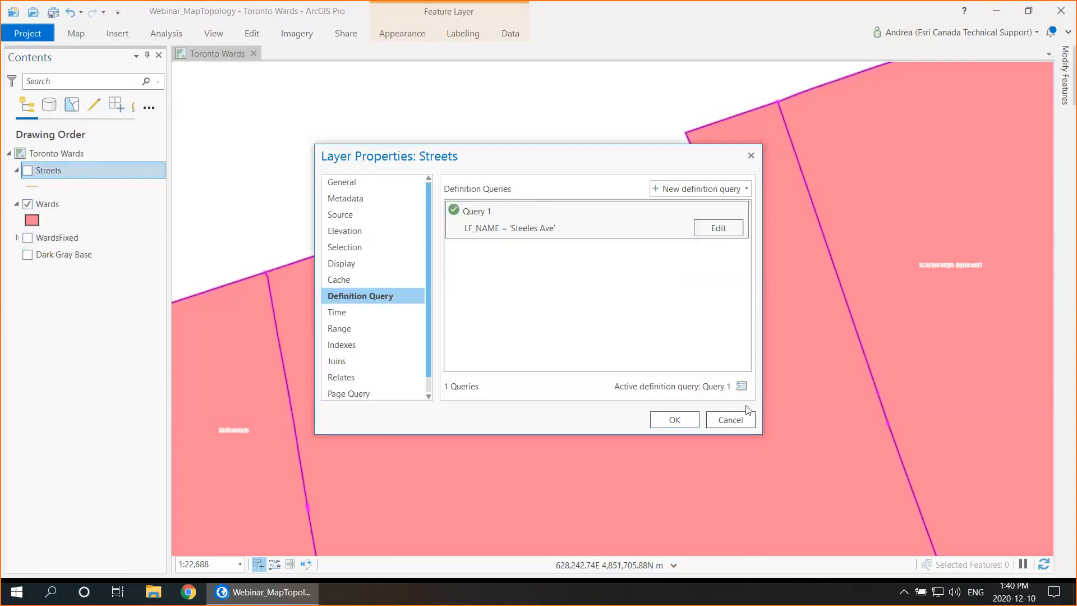
{"action": "left_click", "coordinate": [684, 422]}
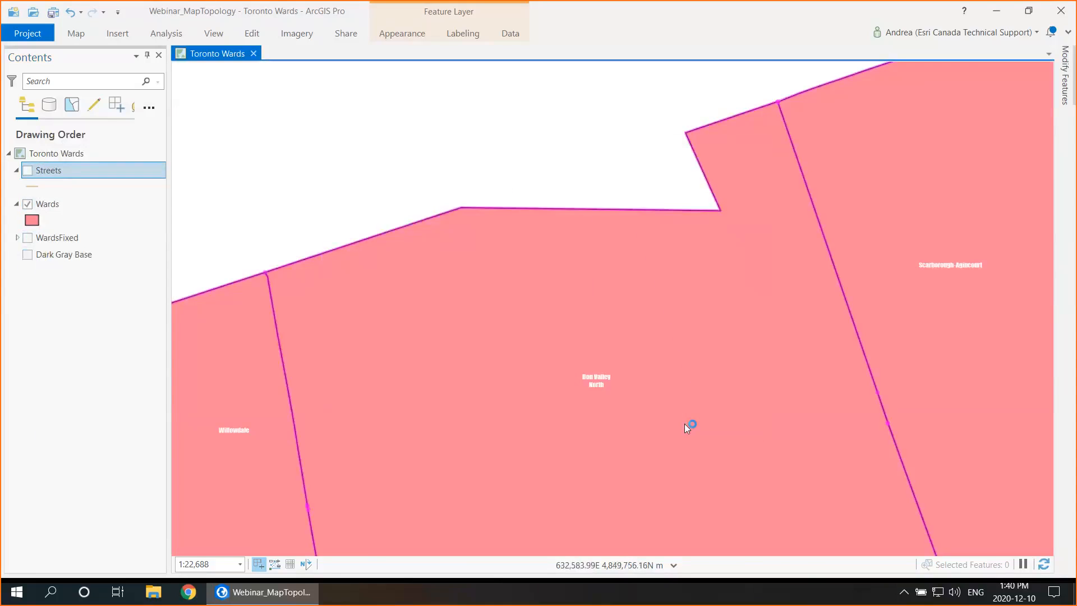
Step: Show the Streets layer and align Don Valley North's notched northern edge to the Steeles Ave line
{"action": "left_click", "coordinate": [28, 173]}
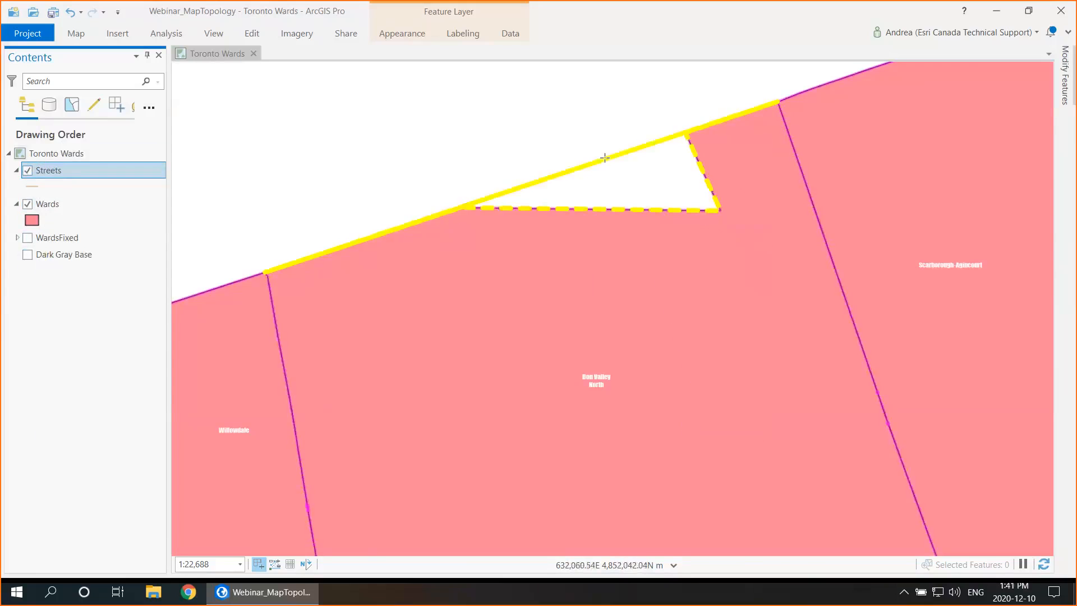
{"action": "left_click", "coordinate": [653, 212]}
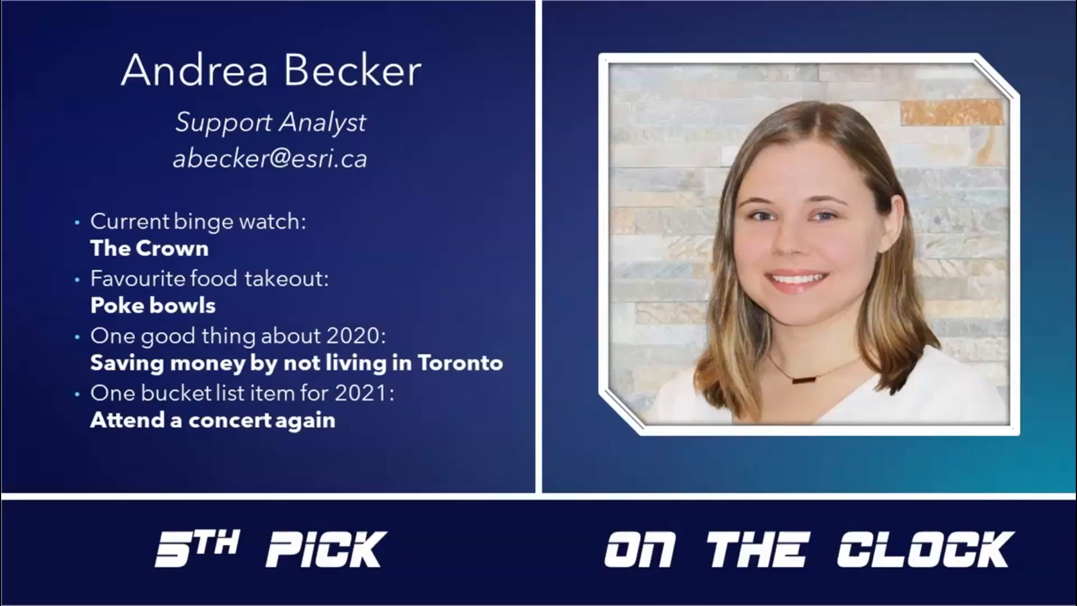
{"action": "key", "text": "Right"}
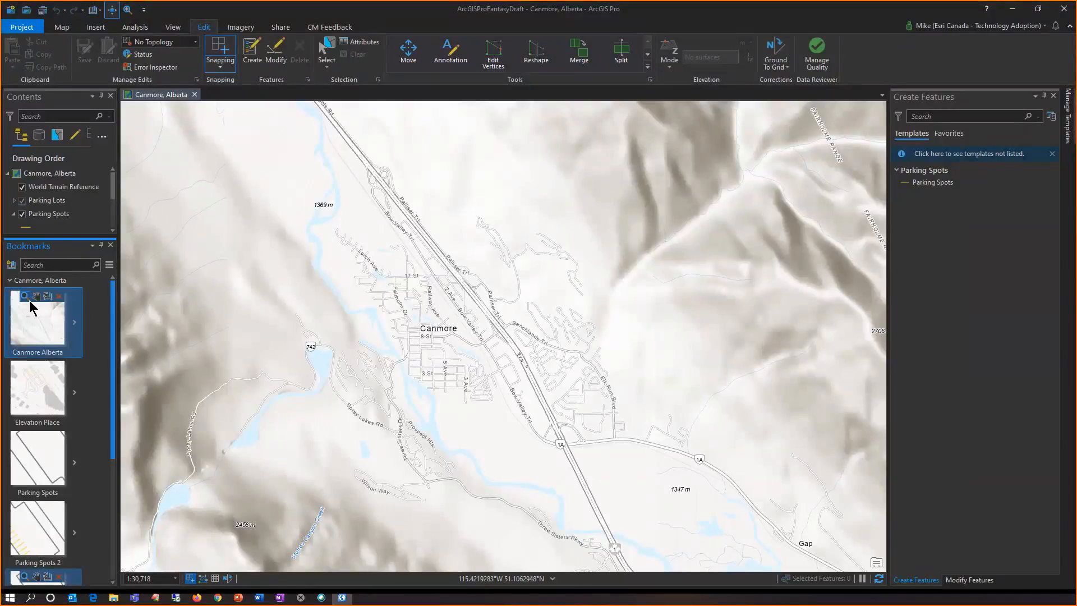
Step: In the Canmore map, start a Parking Spots line at the parking lot's inner corner and set the segment distance to 2.6 m
{"action": "left_click", "coordinate": [27, 370]}
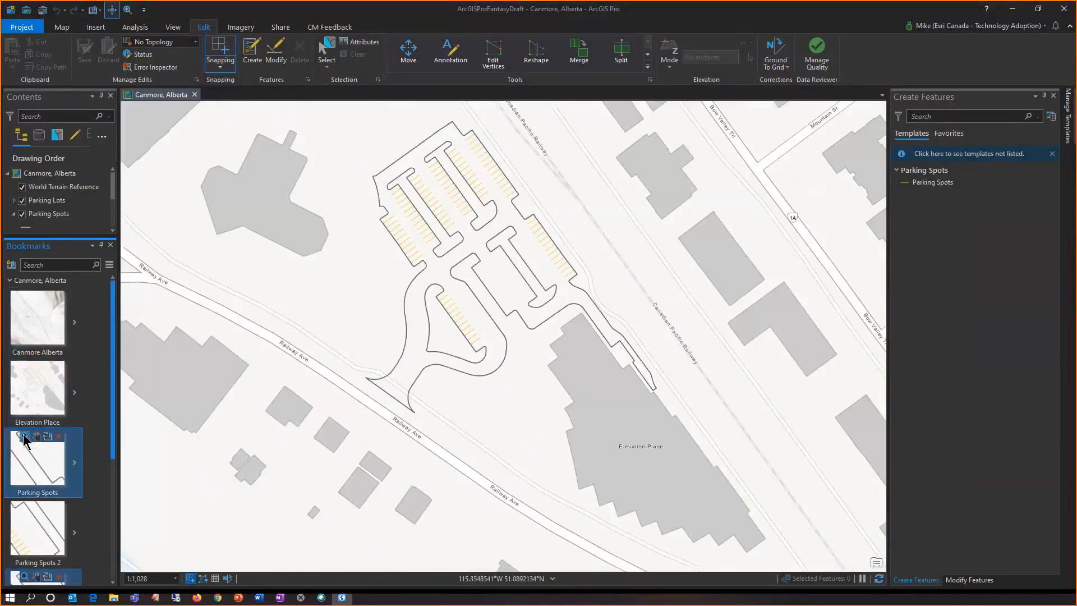
{"action": "left_click", "coordinate": [25, 436]}
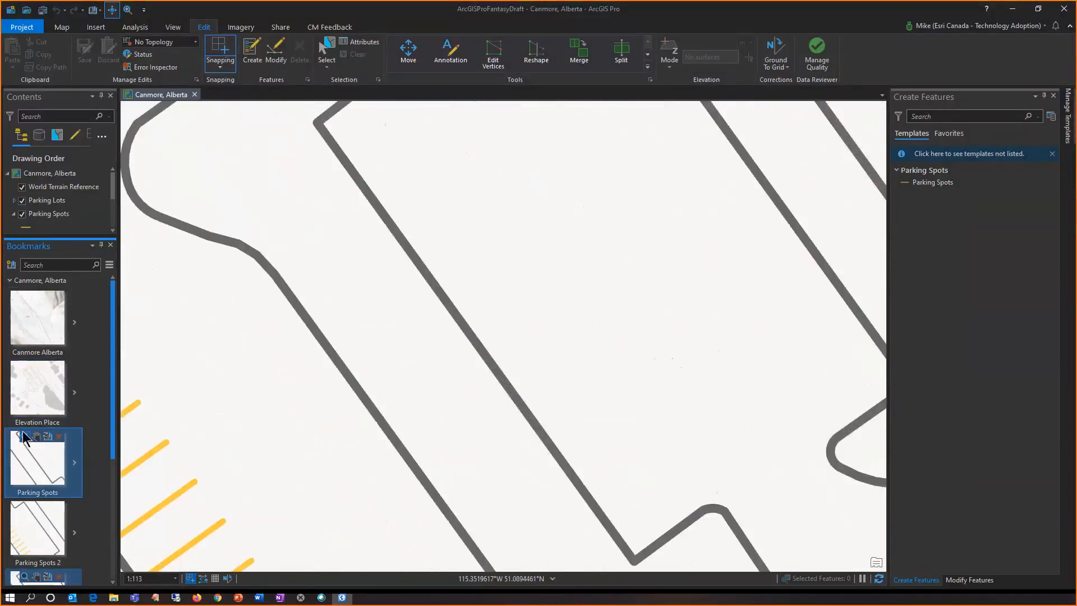
{"action": "left_click", "coordinate": [912, 183]}
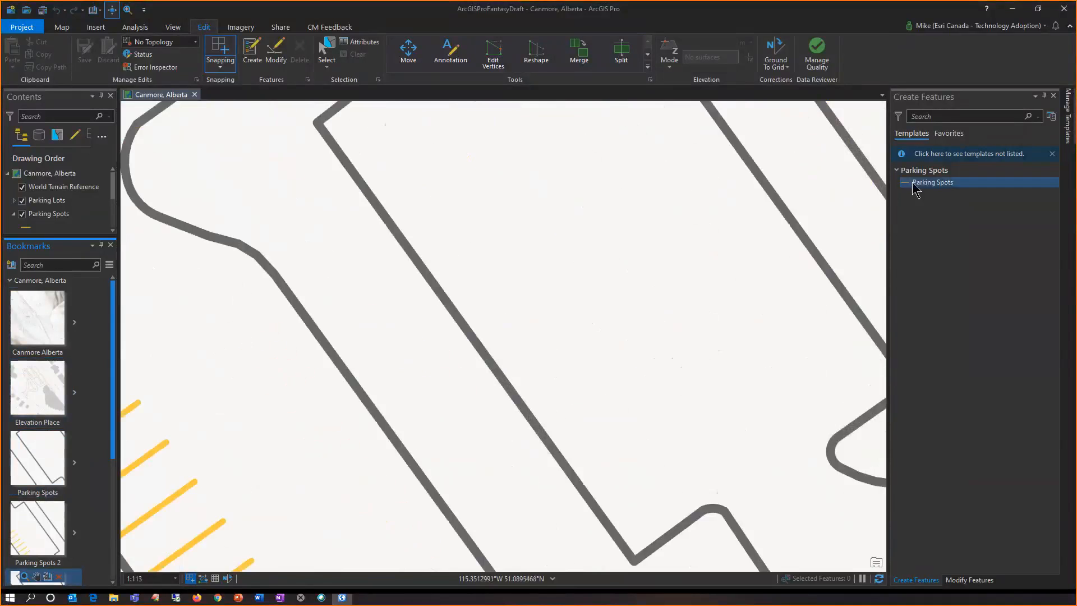
{"action": "left_click", "coordinate": [913, 184]}
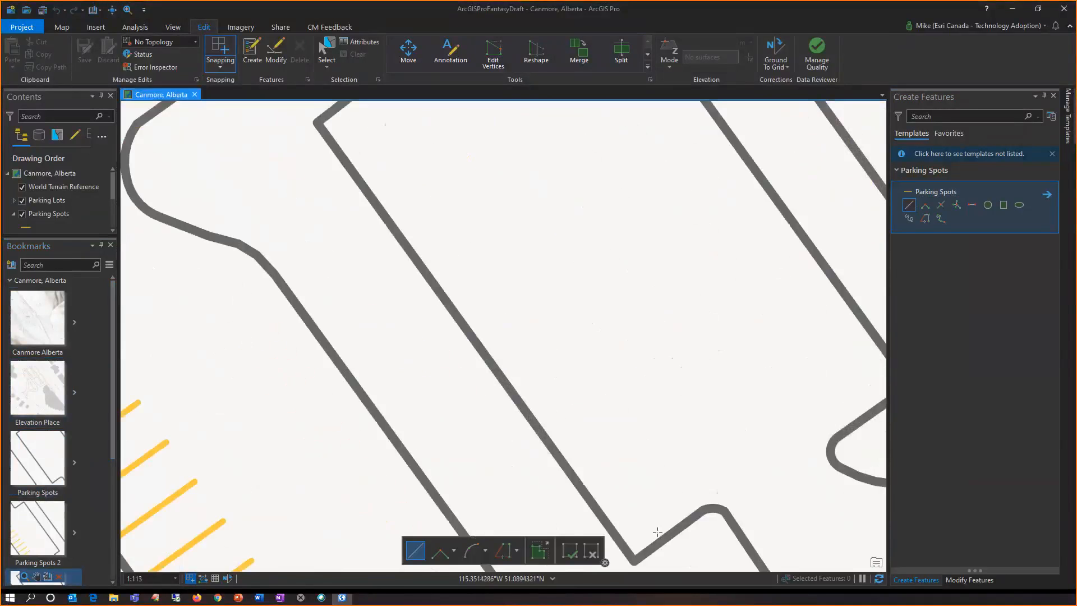
{"action": "left_click", "coordinate": [635, 559]}
{"action": "scroll", "coordinate": [595, 510], "scroll_direction": "up", "scroll_amount": 2}
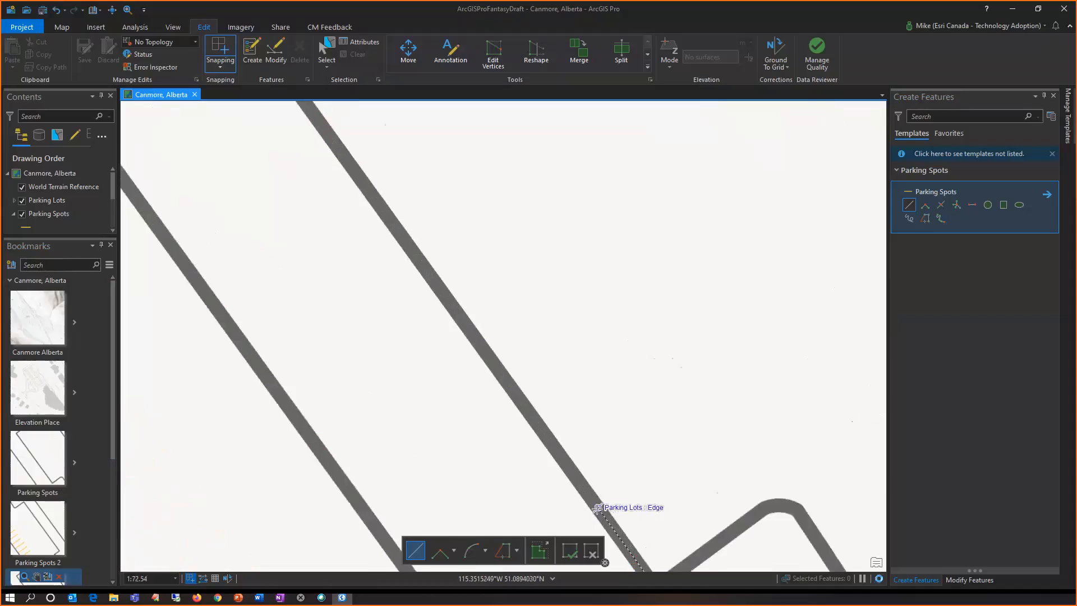
{"action": "scroll", "coordinate": [596, 510], "scroll_direction": "down", "scroll_amount": 4}
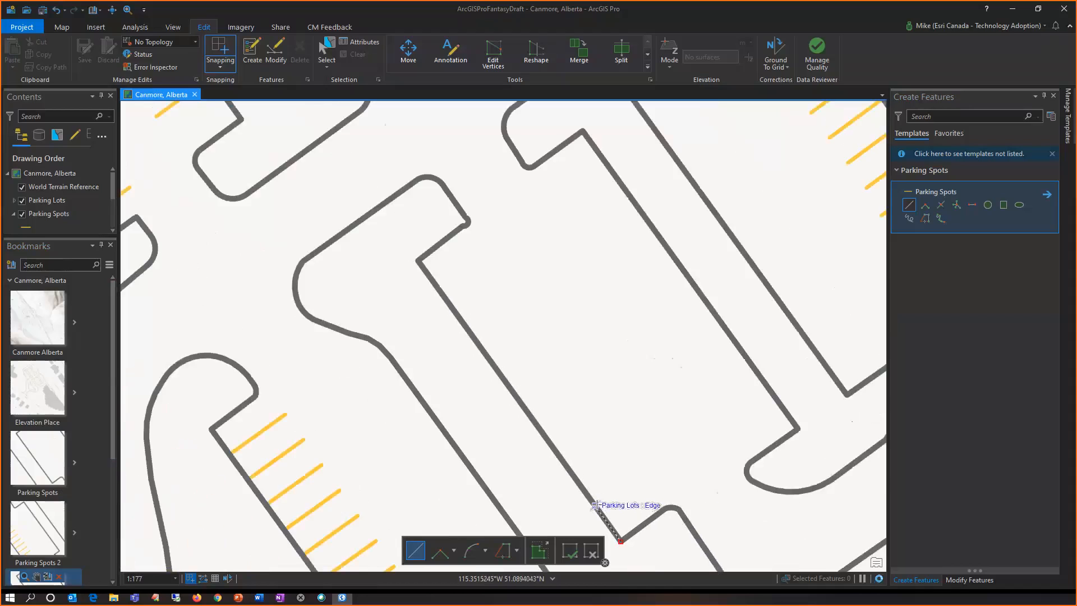
{"action": "right_click", "coordinate": [596, 507]}
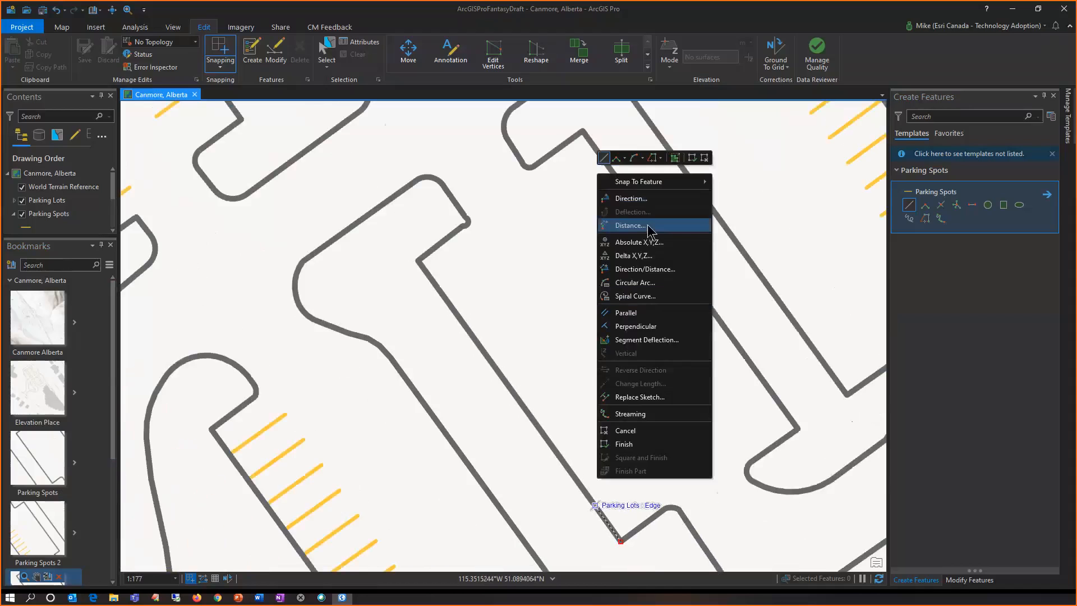
{"action": "left_click", "coordinate": [629, 224]}
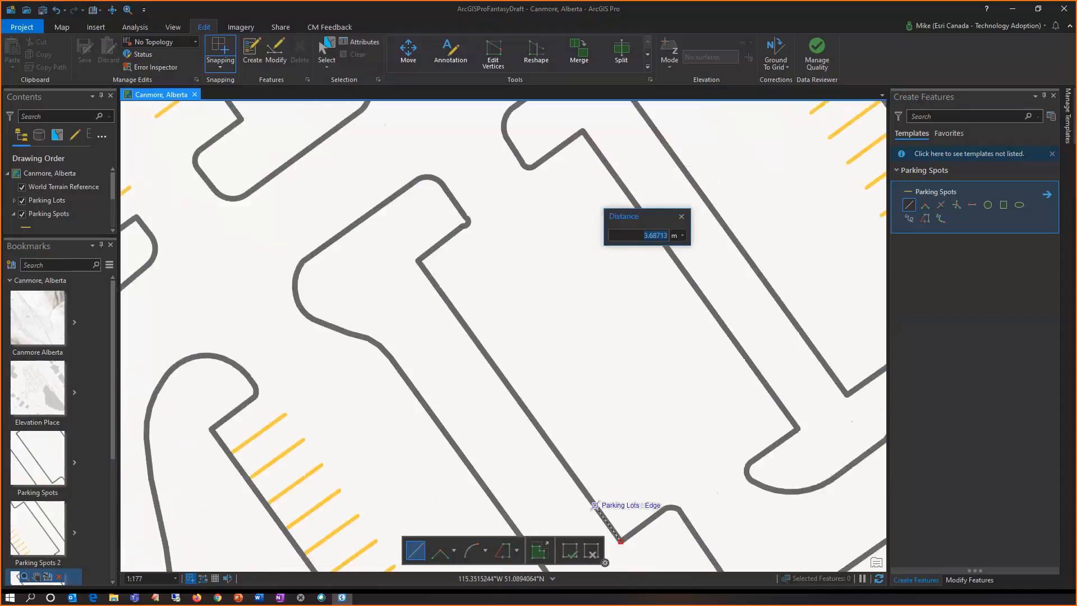
{"action": "type", "text": "2.6"}
{"action": "key", "text": "Return"}
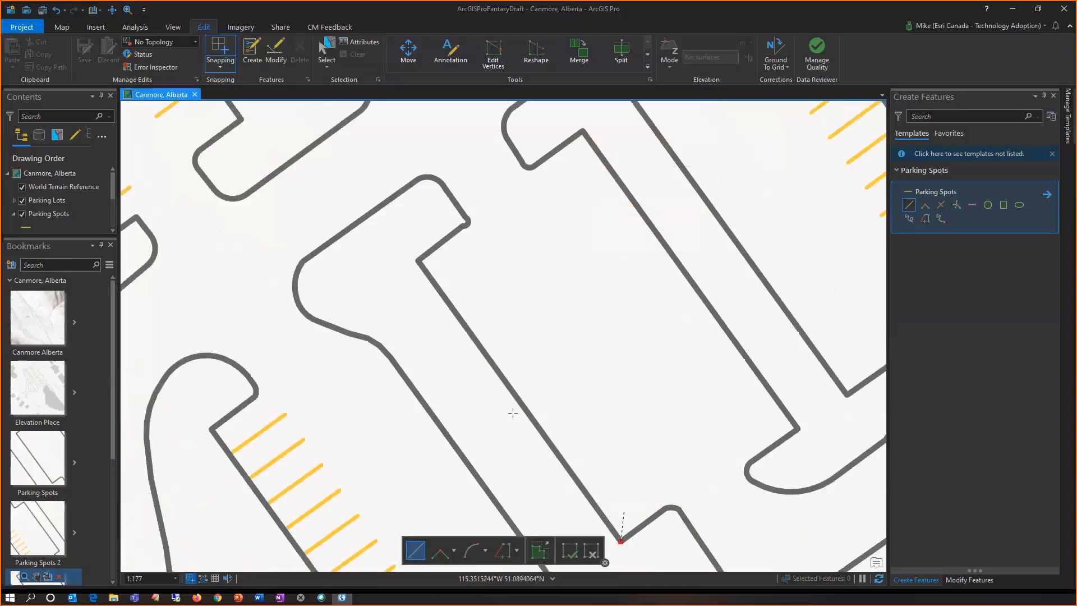
{"action": "left_click", "coordinate": [585, 491]}
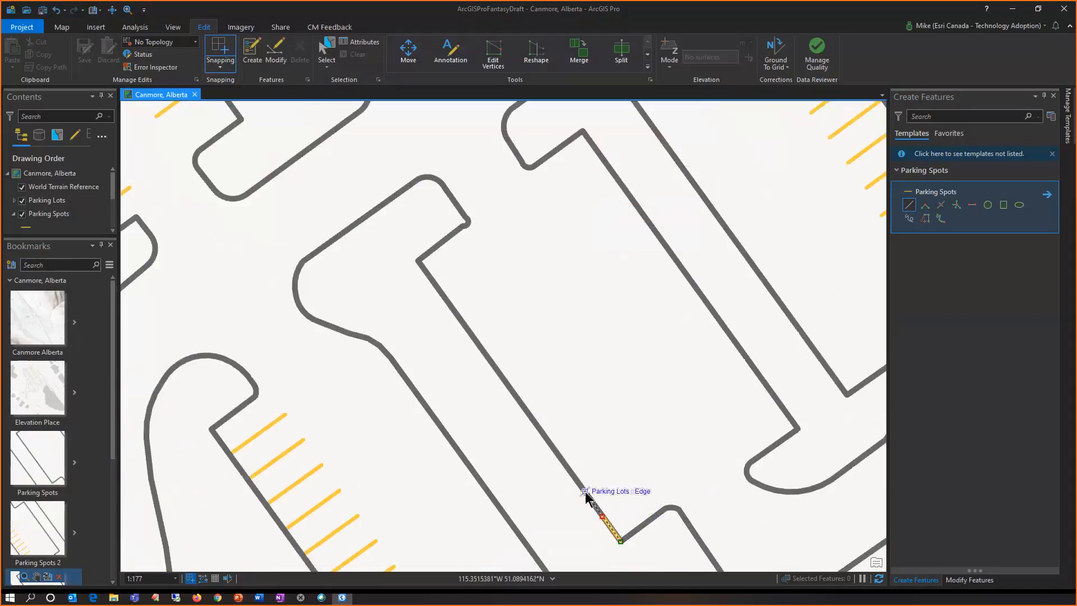
{"action": "right_click", "coordinate": [585, 492]}
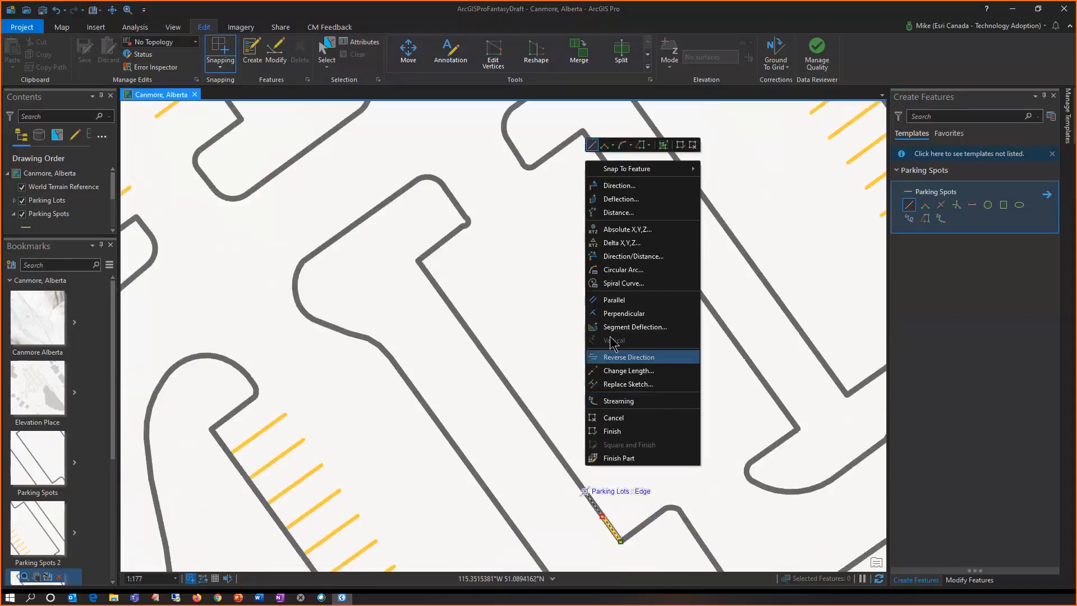
{"action": "left_click", "coordinate": [622, 312]}
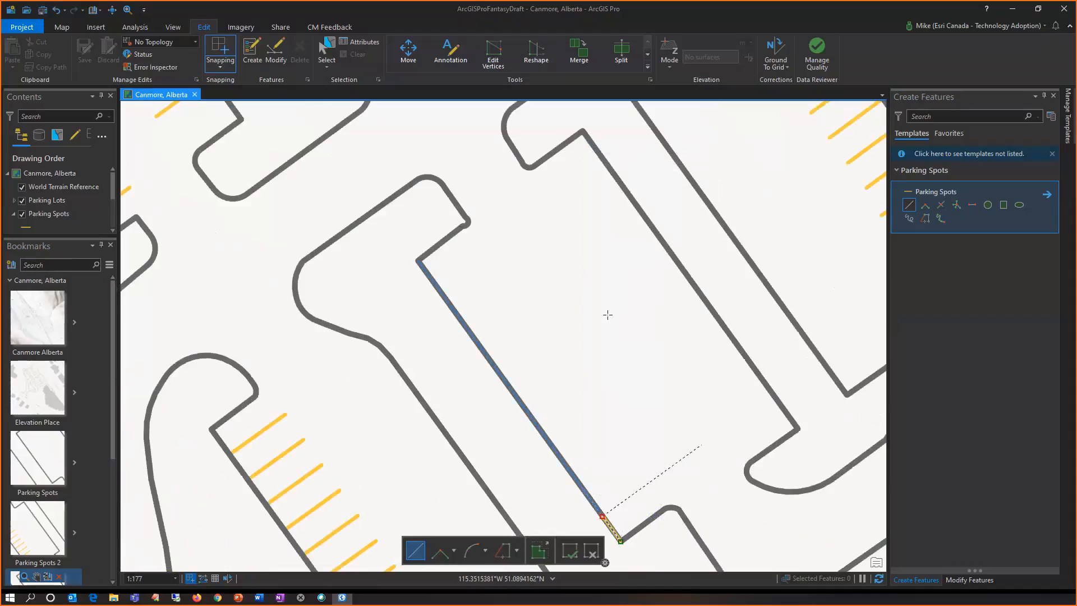
{"action": "right_click", "coordinate": [624, 486]}
{"action": "left_click", "coordinate": [648, 207]}
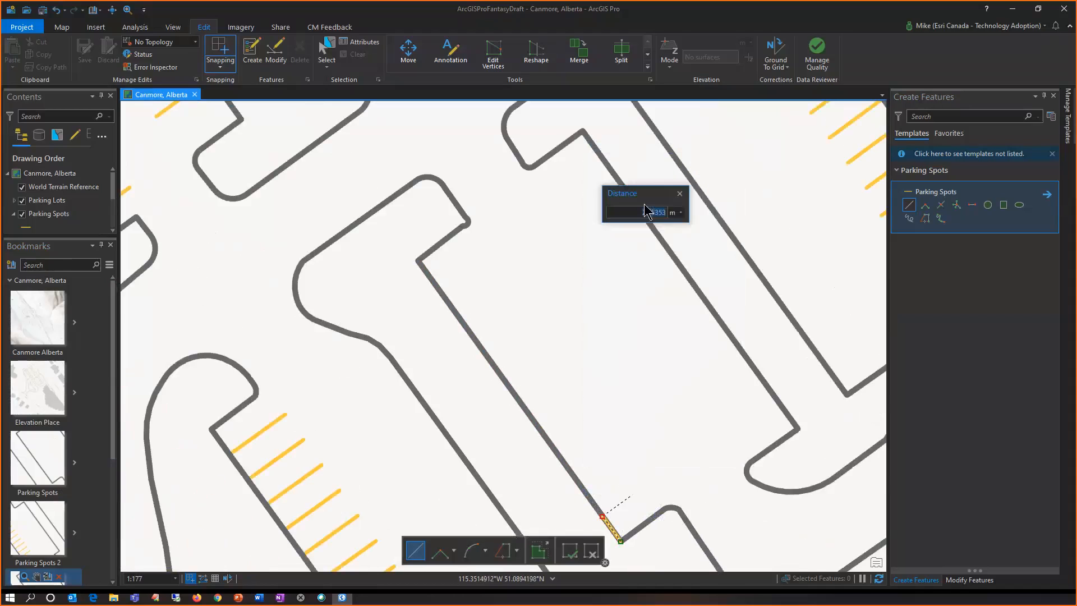
{"action": "type", "text": ".6"}
{"action": "key", "text": "Return"}
{"action": "scroll", "coordinate": [770, 503], "scroll_direction": "up", "scroll_amount": 2}
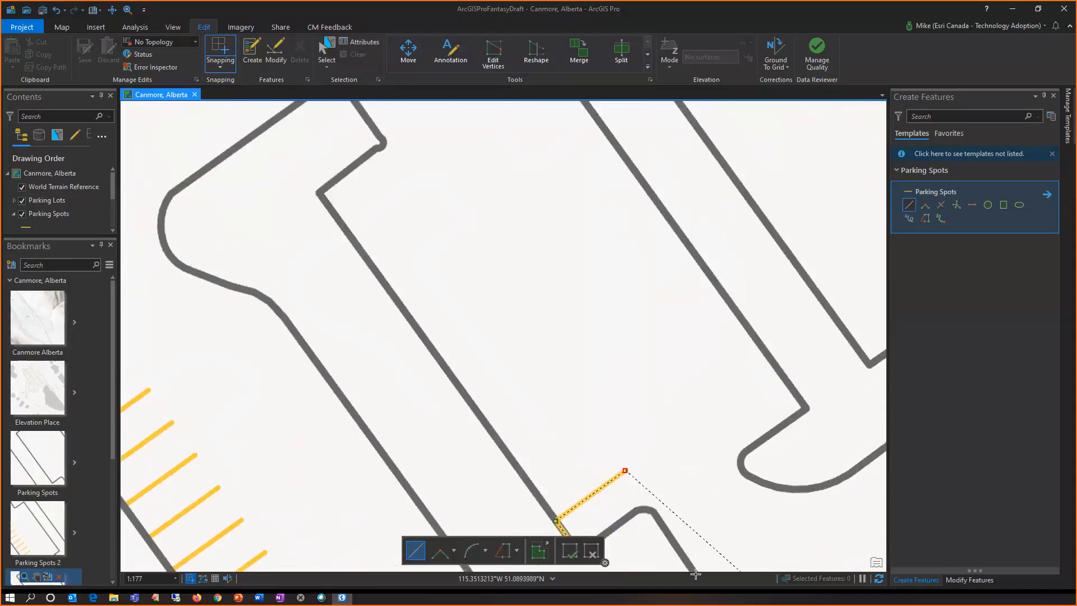
{"action": "scroll", "coordinate": [520, 478], "scroll_direction": "down", "scroll_amount": 4}
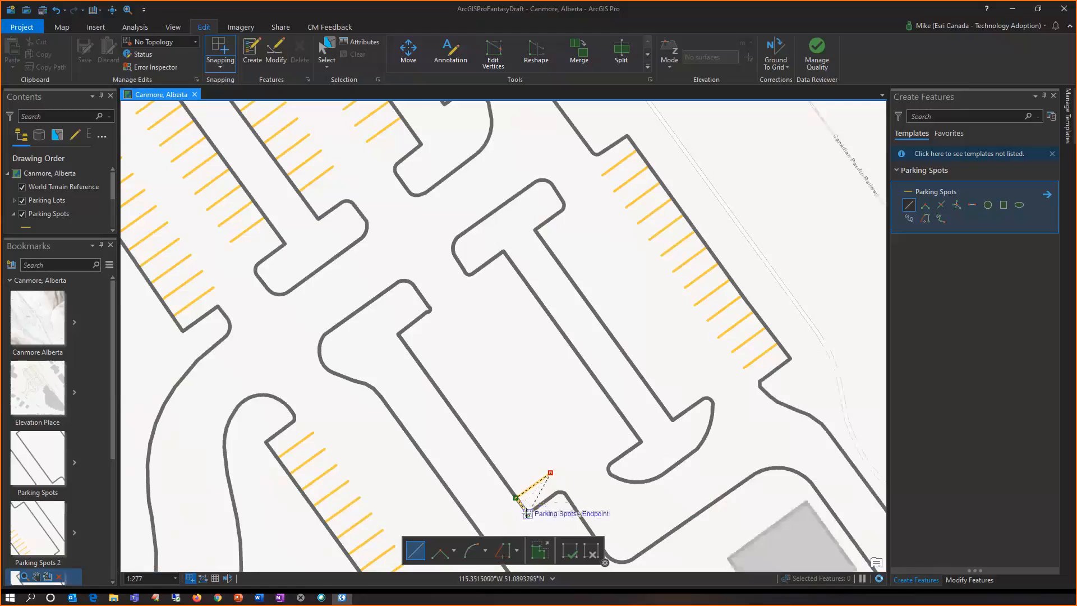
{"action": "right_click", "coordinate": [546, 506]}
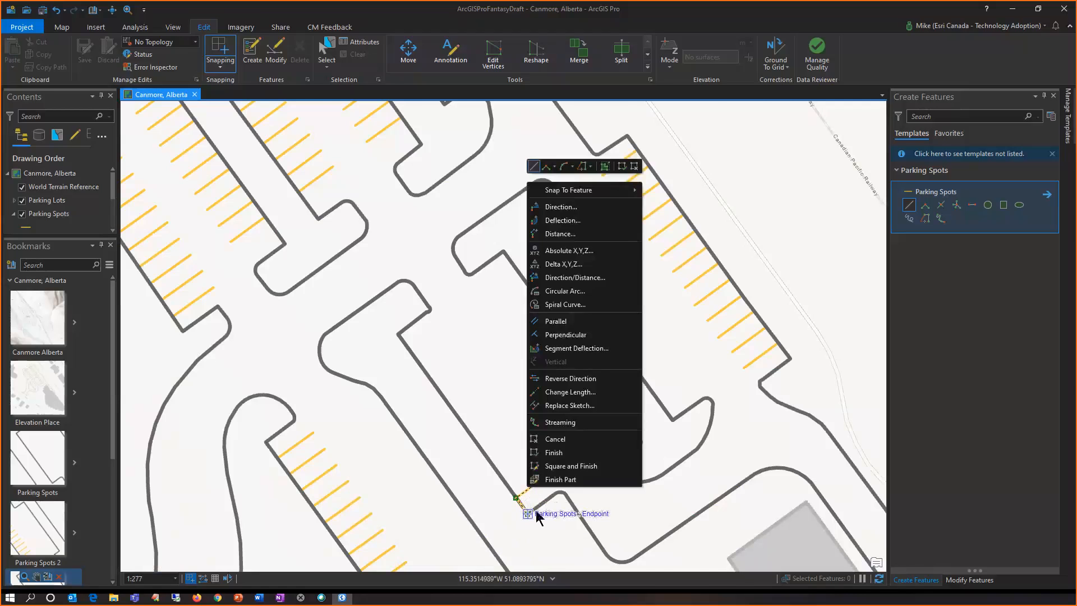
{"action": "scroll", "coordinate": [547, 510], "scroll_direction": "up", "scroll_amount": 2}
{"action": "scroll", "coordinate": [530, 510], "scroll_direction": "up", "scroll_amount": 2}
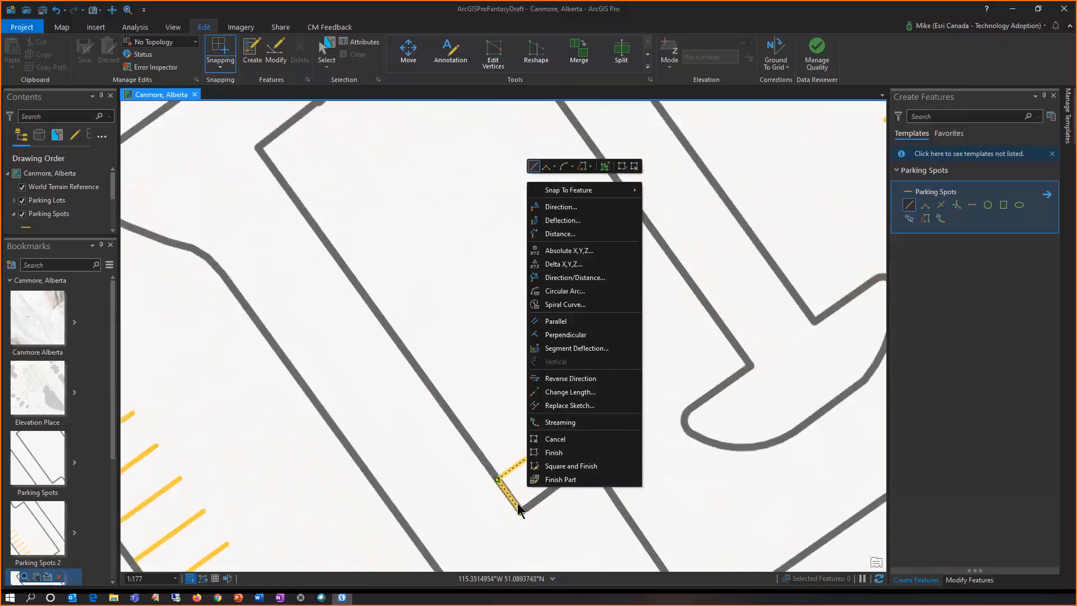
{"action": "key", "text": "Escape"}
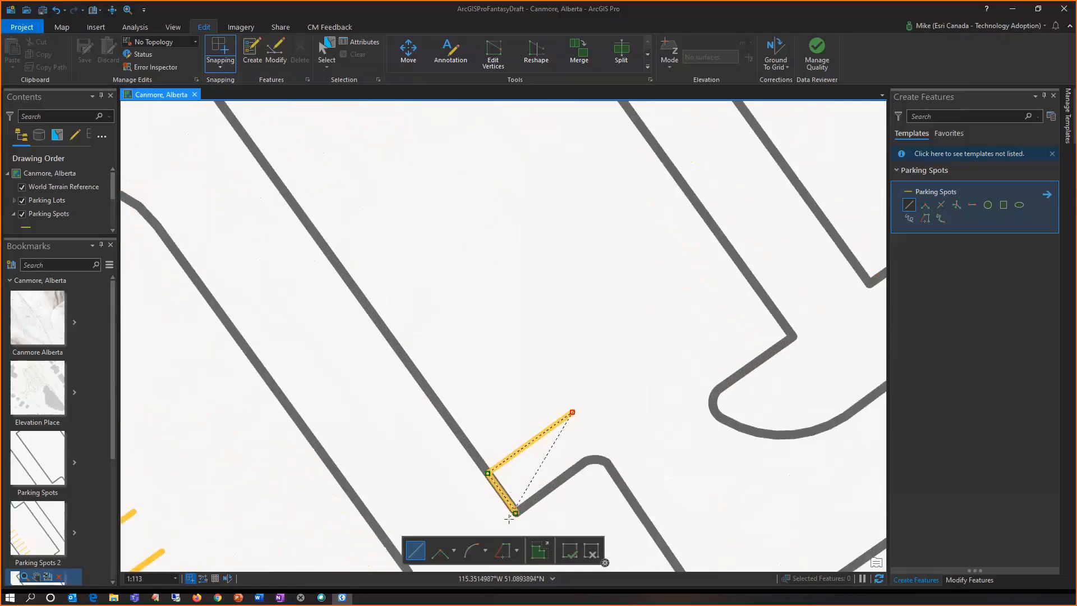
{"action": "right_click", "coordinate": [516, 513]}
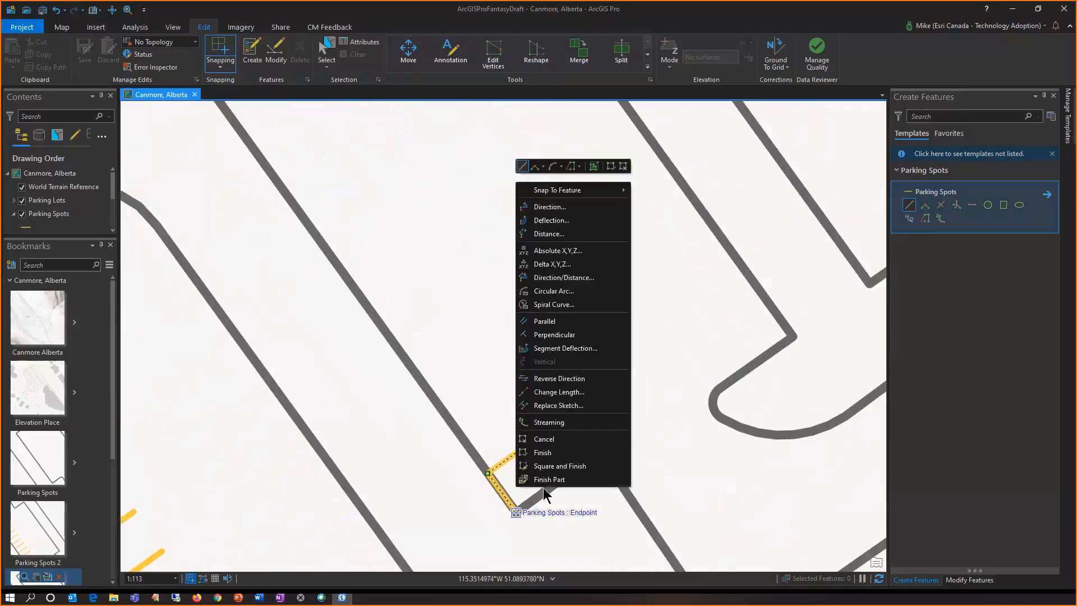
{"action": "key", "text": "Escape"}
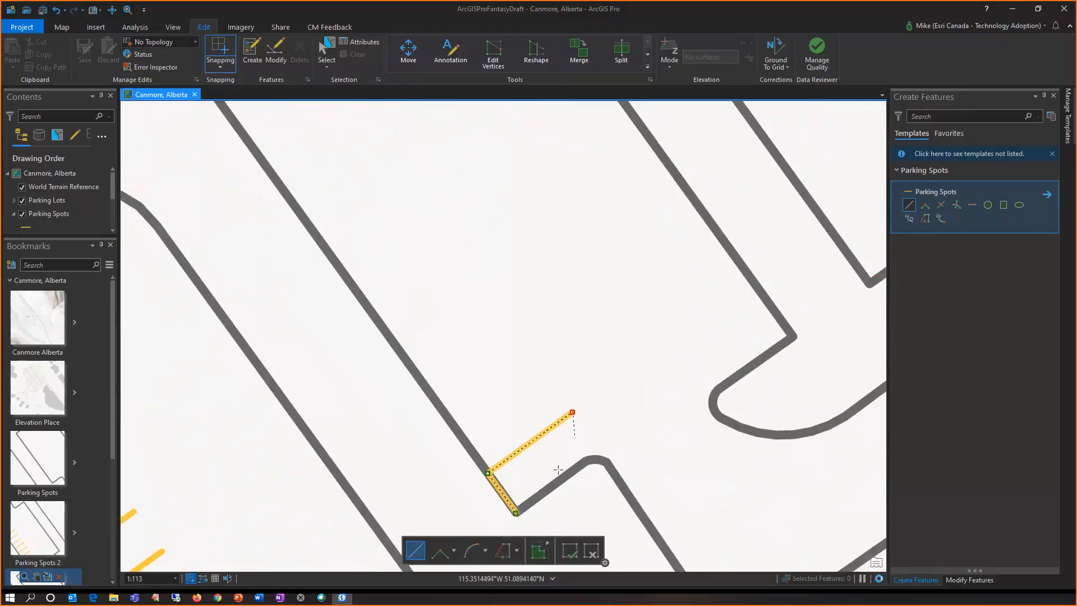
{"action": "right_click", "coordinate": [516, 513]}
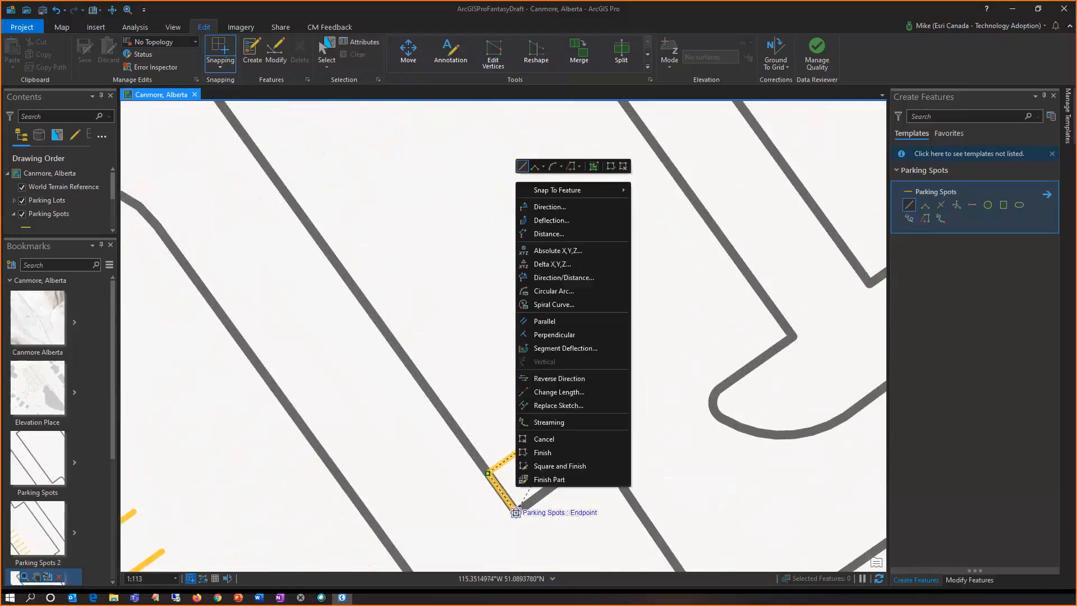
{"action": "key", "text": "Escape"}
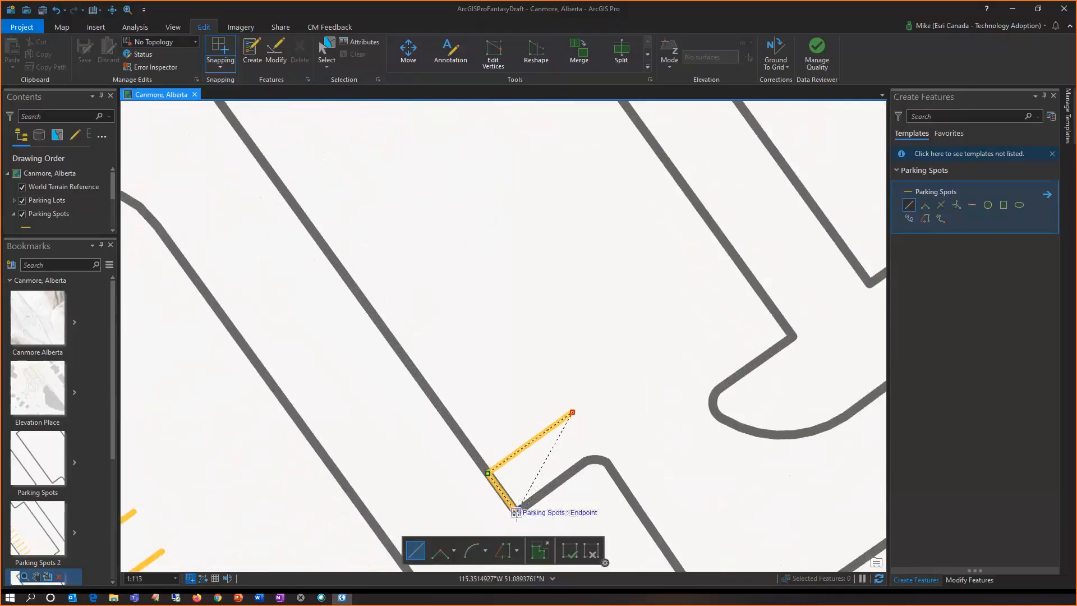
{"action": "right_click", "coordinate": [516, 513]}
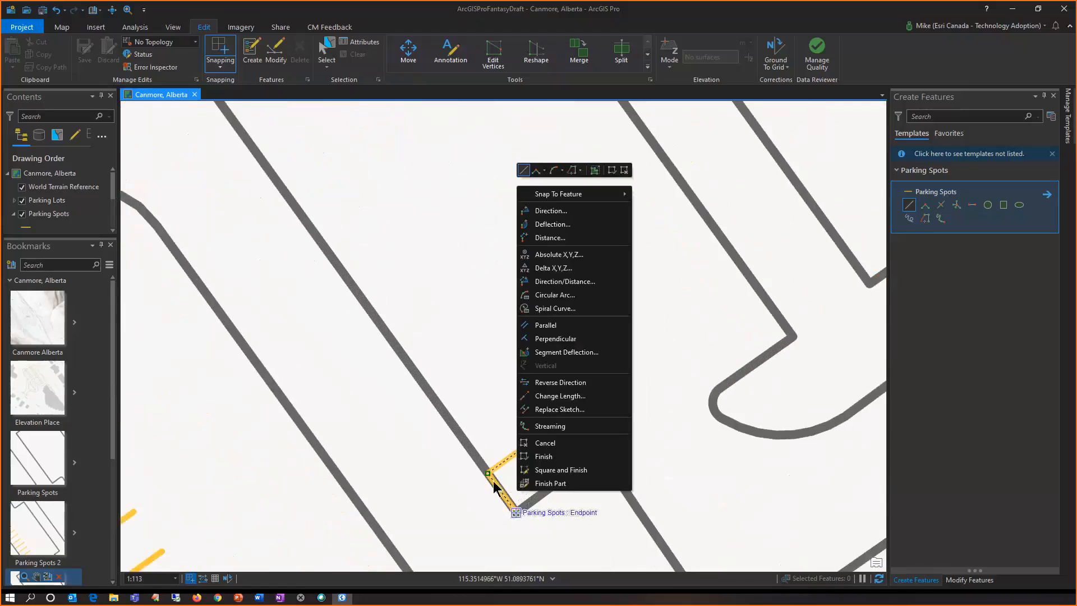
{"action": "left_click", "coordinate": [550, 471]}
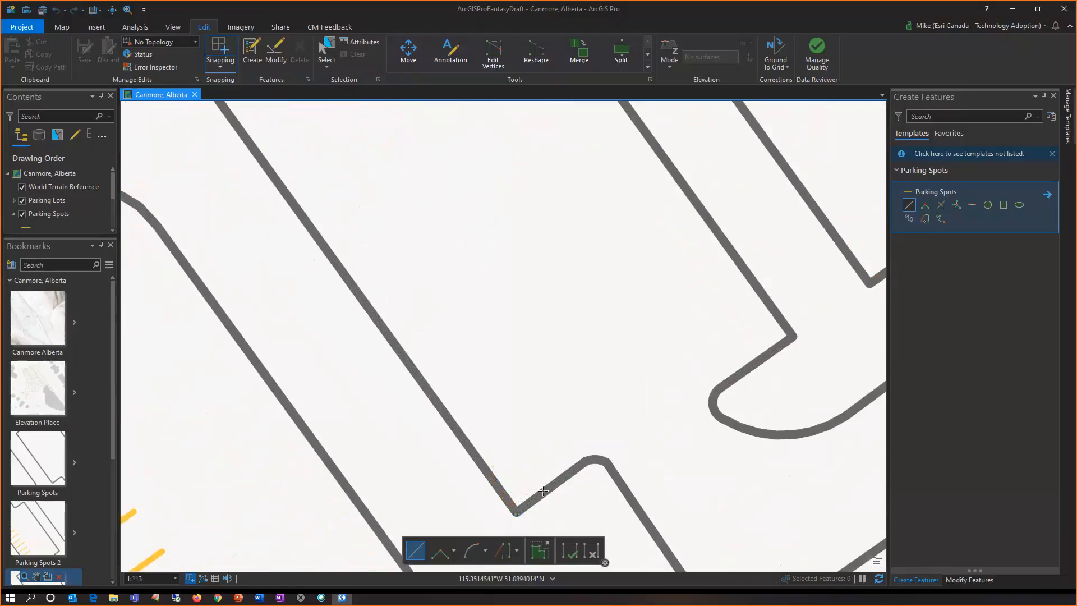
Step: Start a new parking spot sketch at the parking lot's inner corner with a 2.6 m helper segment along the long edge
{"action": "left_click", "coordinate": [516, 512]}
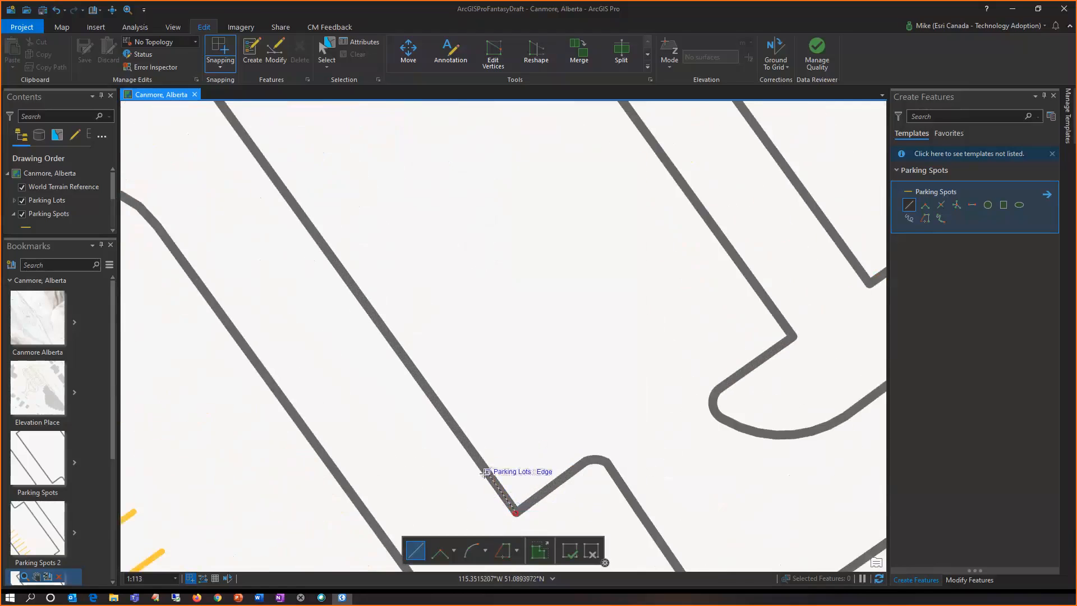
{"action": "right_click", "coordinate": [485, 473]}
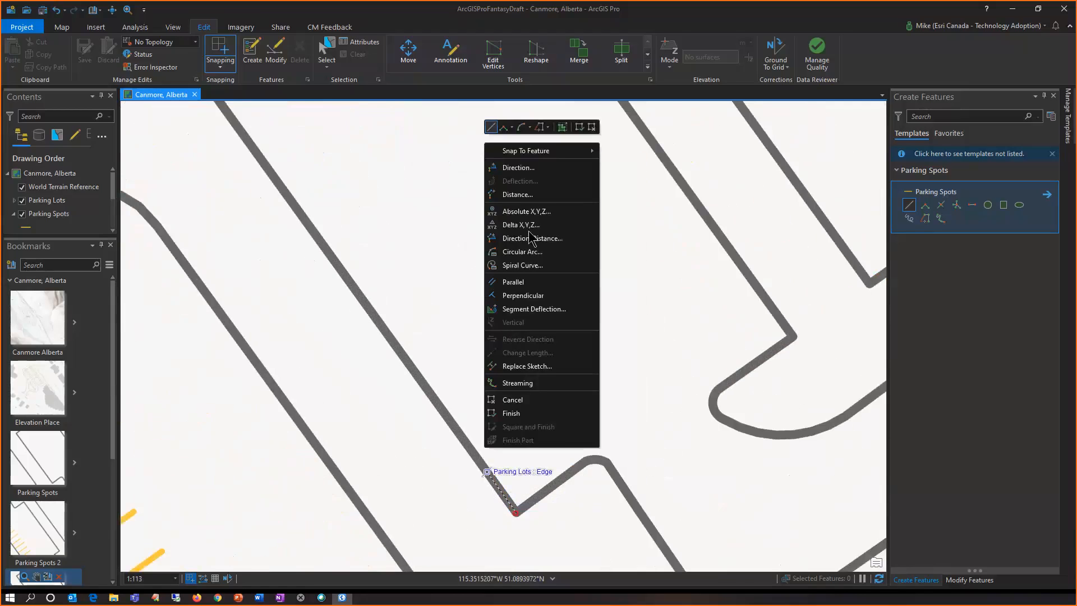
{"action": "left_click", "coordinate": [533, 195]}
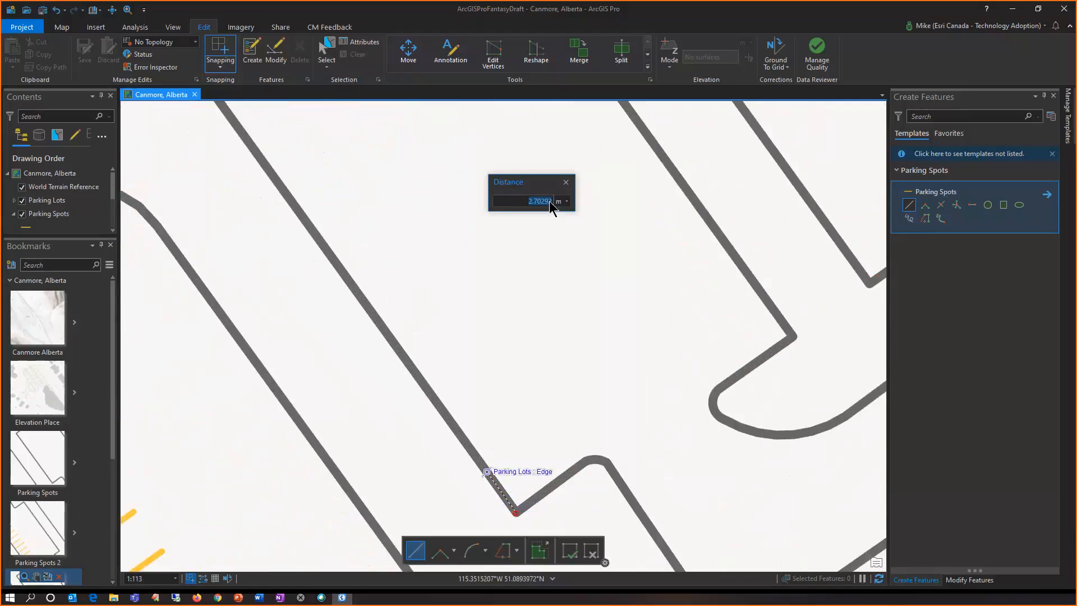
{"action": "type", "text": "2.6"}
{"action": "key", "text": "Return"}
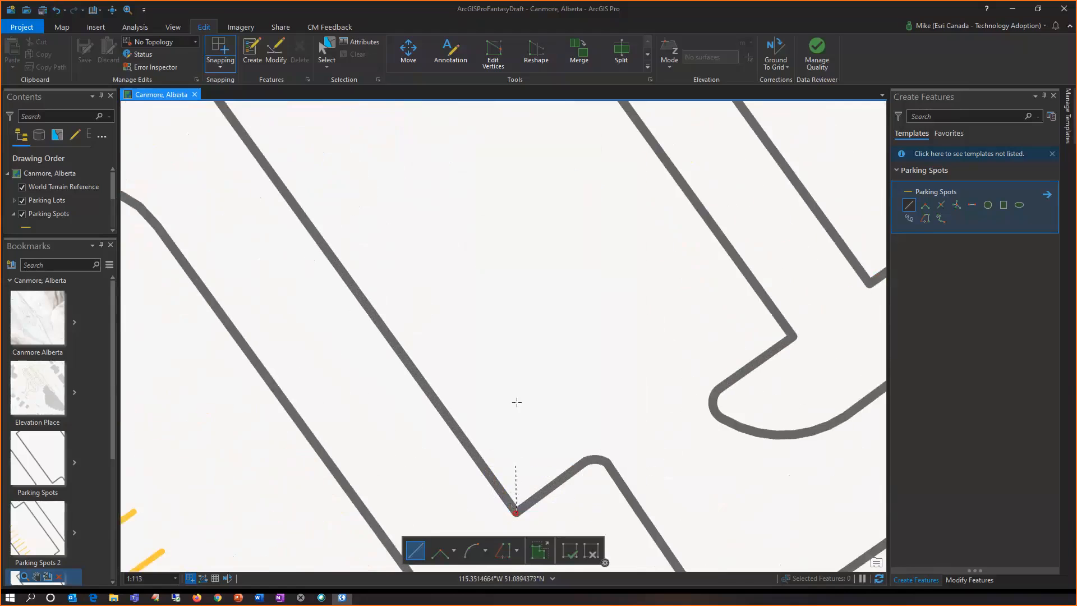
{"action": "left_click", "coordinate": [488, 473]}
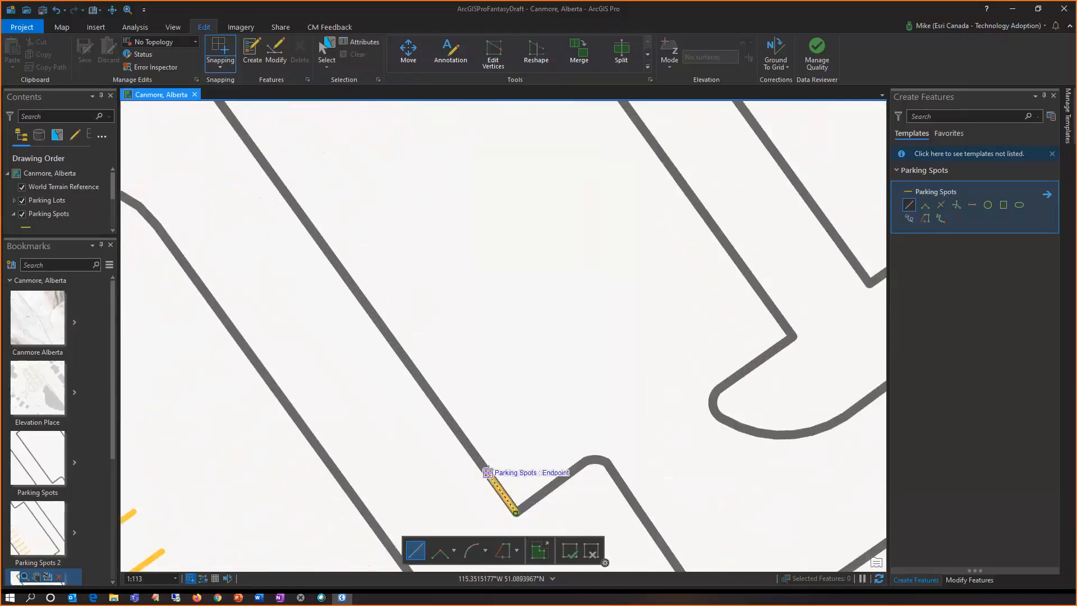
Step: Add a fixed-distance segment perpendicular to the parking lot's long edge from the end of the helper segment
{"action": "right_click", "coordinate": [457, 430]}
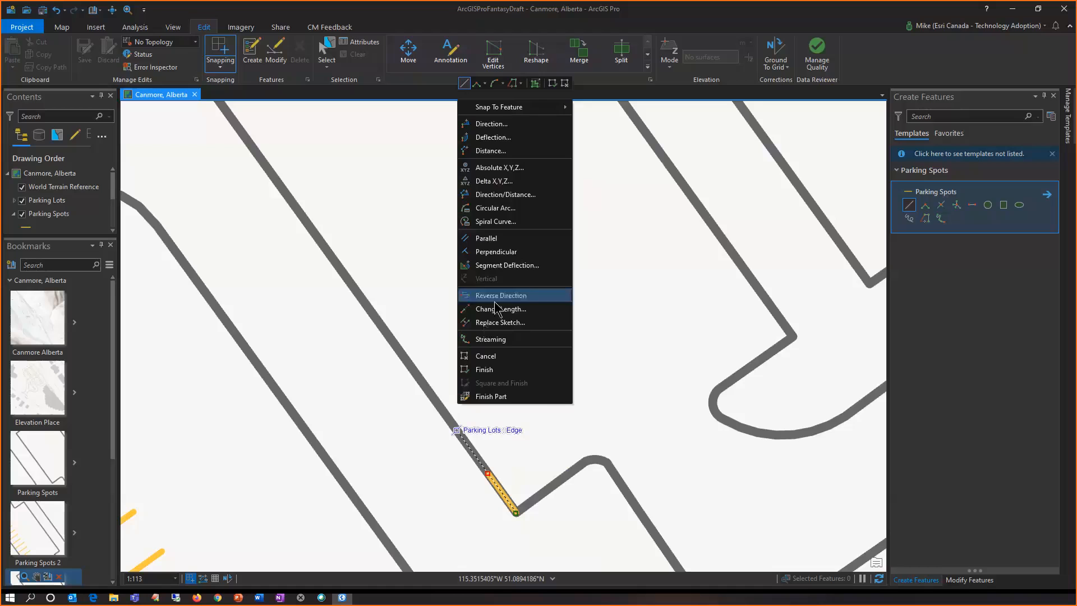
{"action": "left_click", "coordinate": [496, 251]}
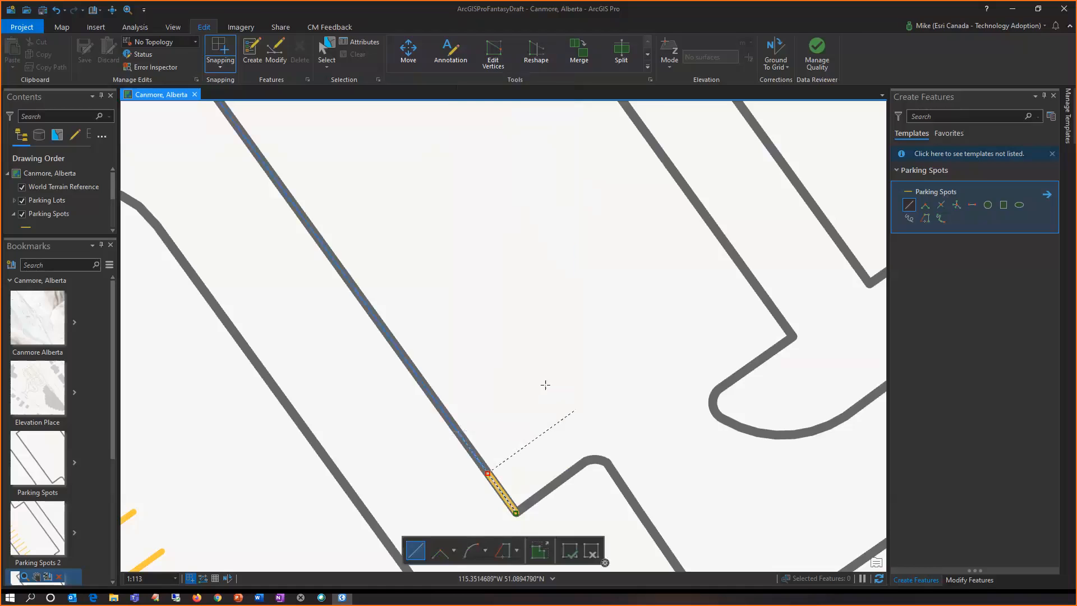
{"action": "right_click", "coordinate": [540, 398]}
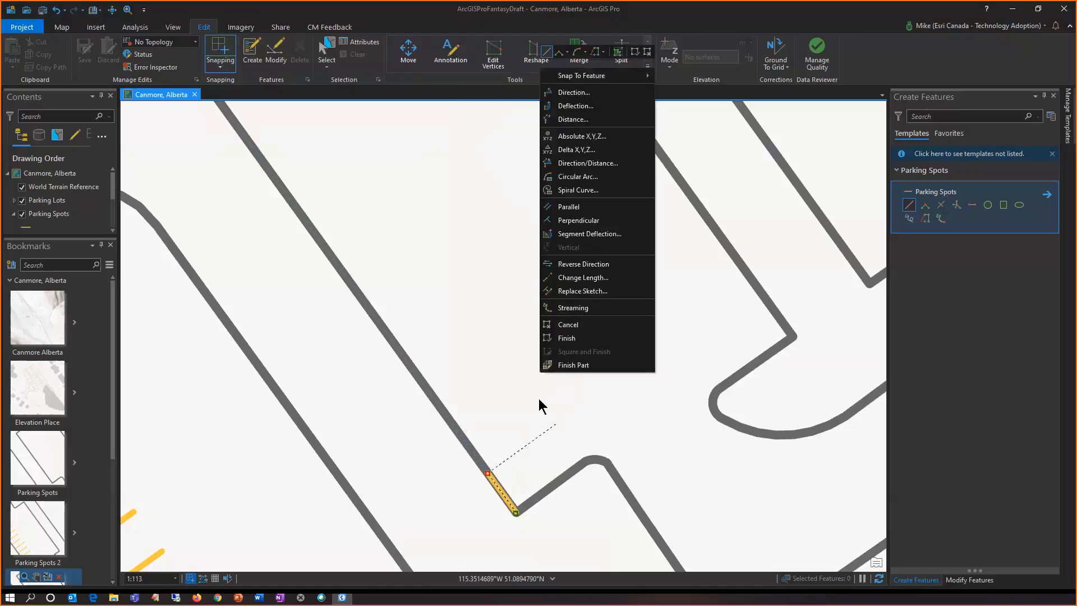
{"action": "left_click", "coordinate": [576, 120]}
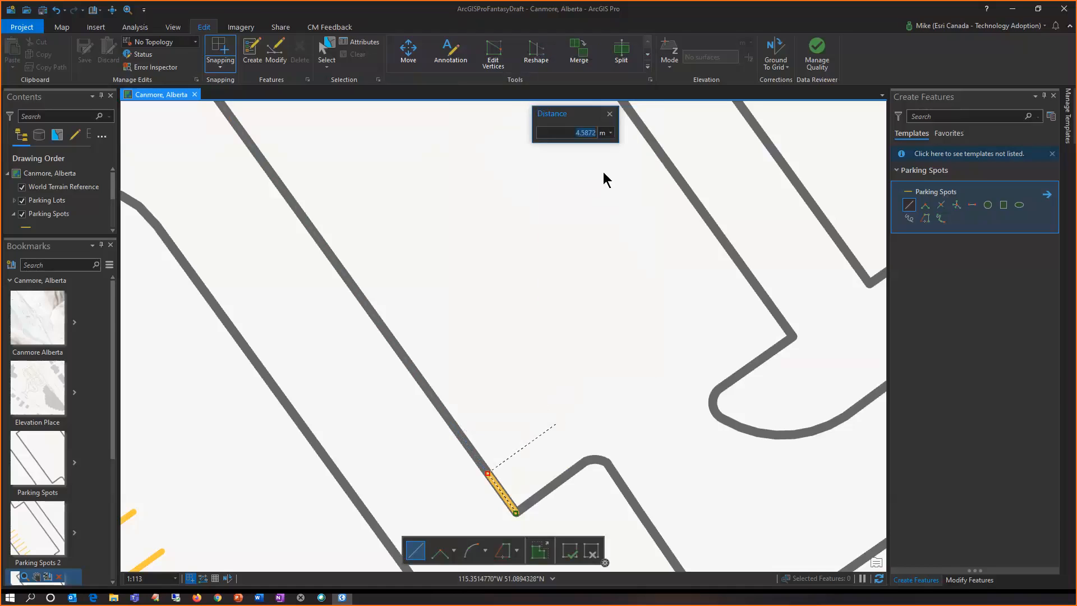
{"action": "key", "text": "Return"}
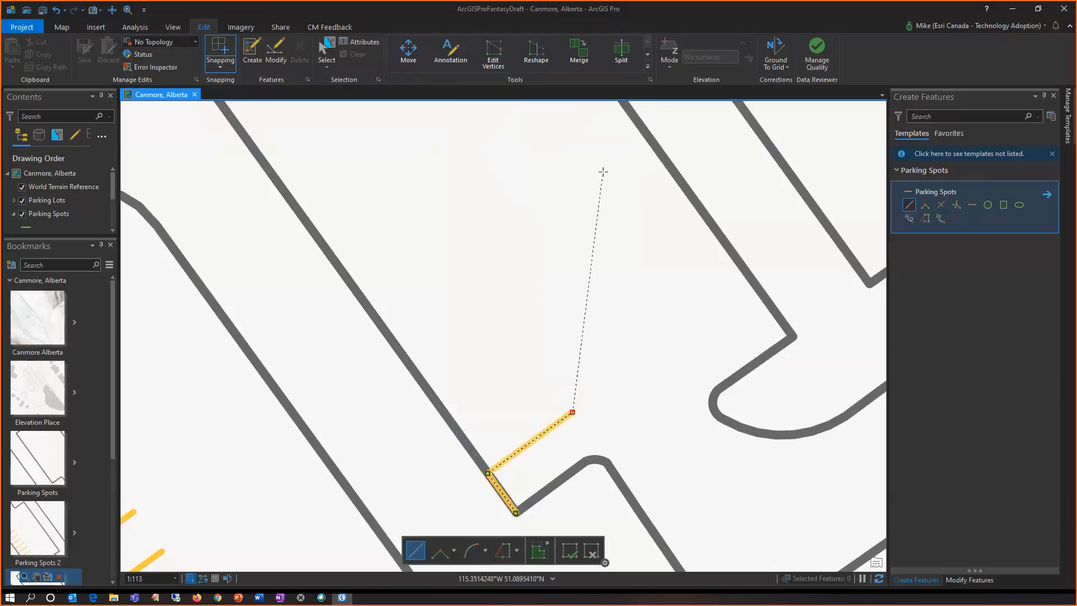
Step: Delete the sketch vertex at the parking lot corner and finish the remaining perpendicular line as a parking spot feature
{"action": "right_click", "coordinate": [514, 512]}
{"action": "key", "text": "Escape"}
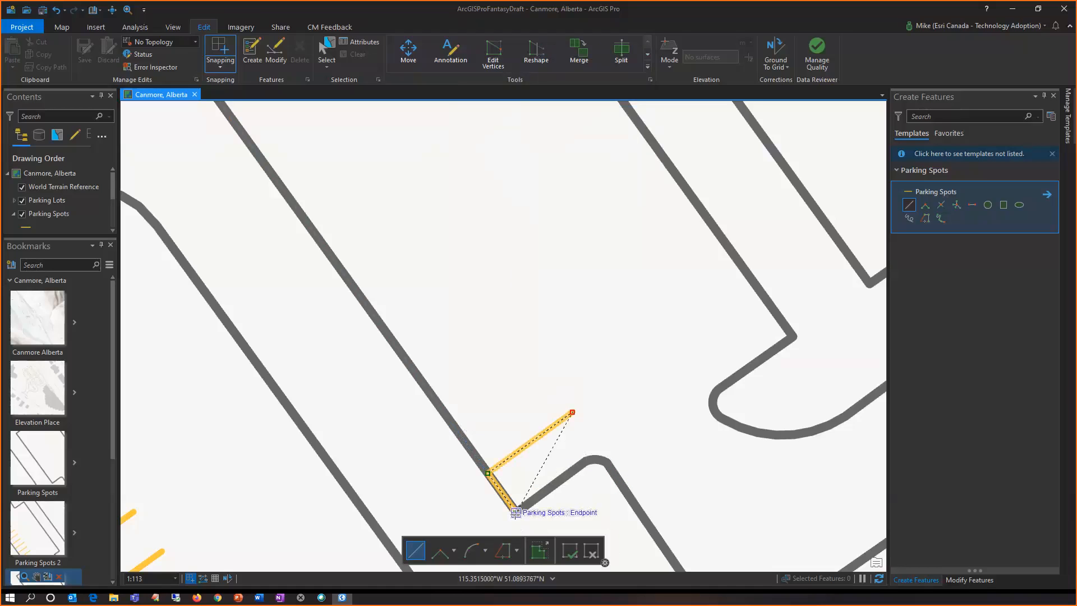
{"action": "right_click", "coordinate": [514, 512]}
{"action": "key", "text": "Escape"}
{"action": "right_click", "coordinate": [515, 514]}
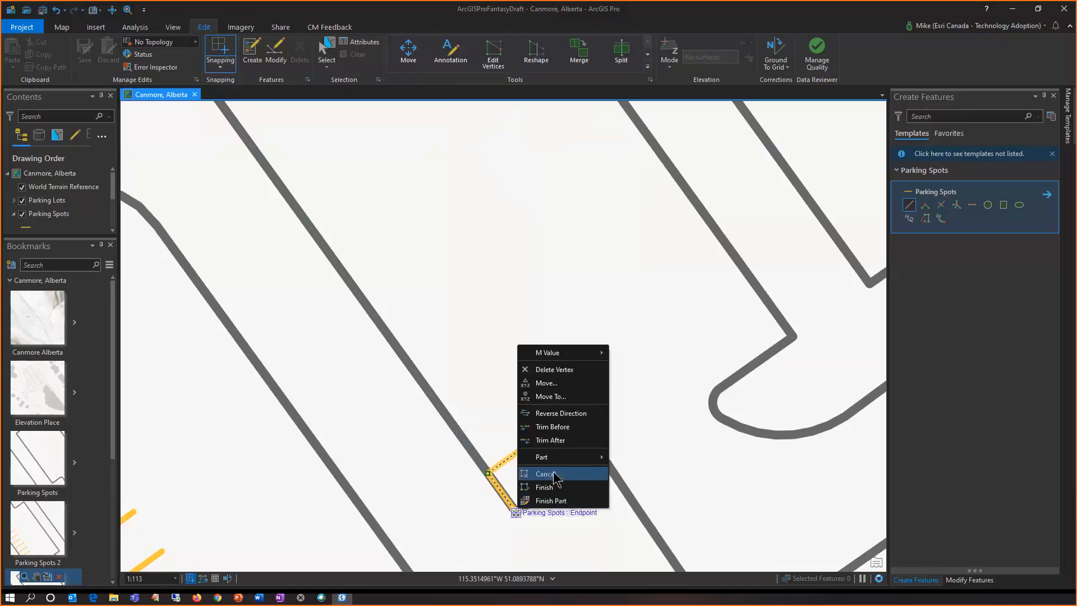
{"action": "left_click", "coordinate": [552, 369]}
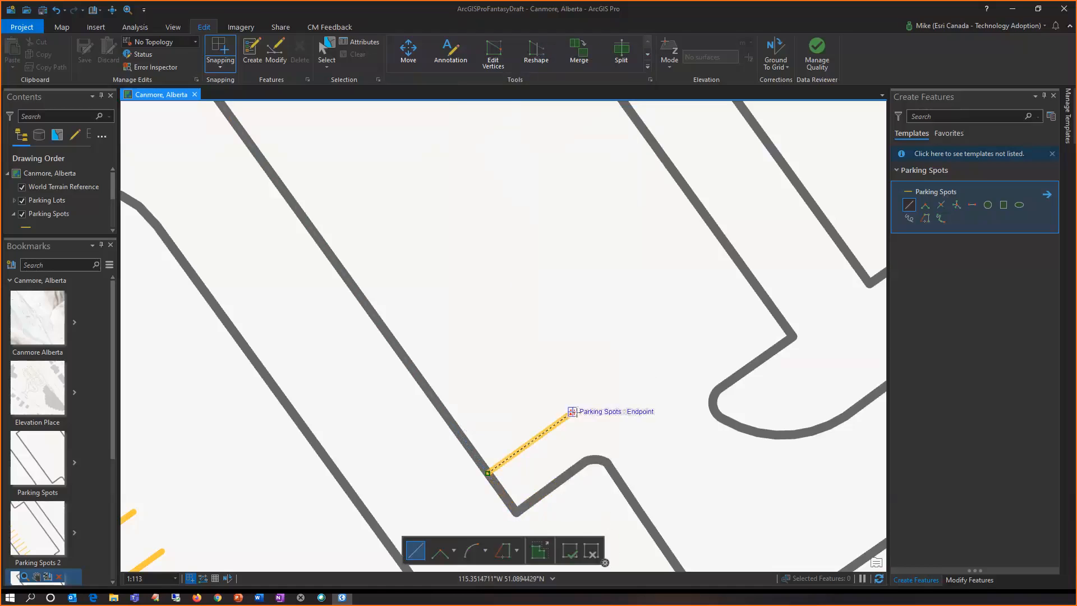
{"action": "right_click", "coordinate": [627, 440]}
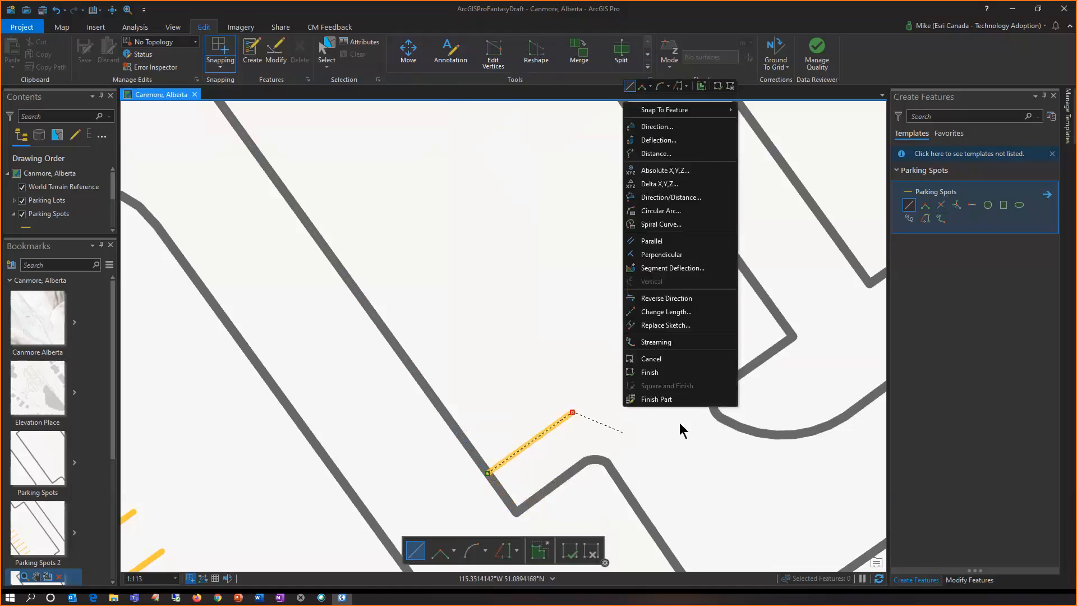
{"action": "left_click", "coordinate": [678, 379]}
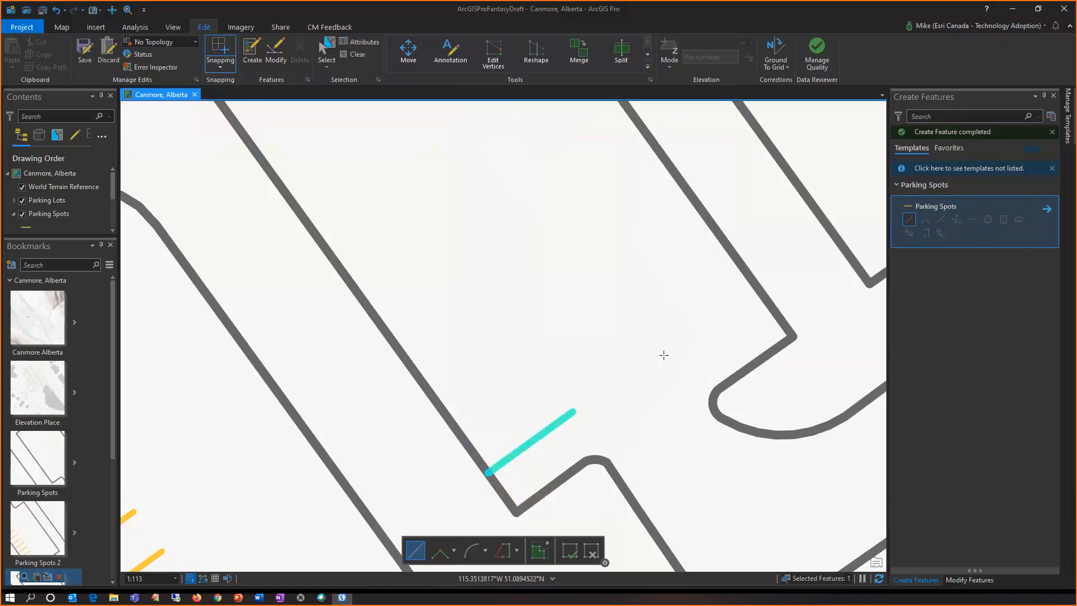
Step: Start a Copy Parallel of the new parking spot line with a distance of 2.6 m on the Left side only
{"action": "left_click", "coordinate": [968, 580]}
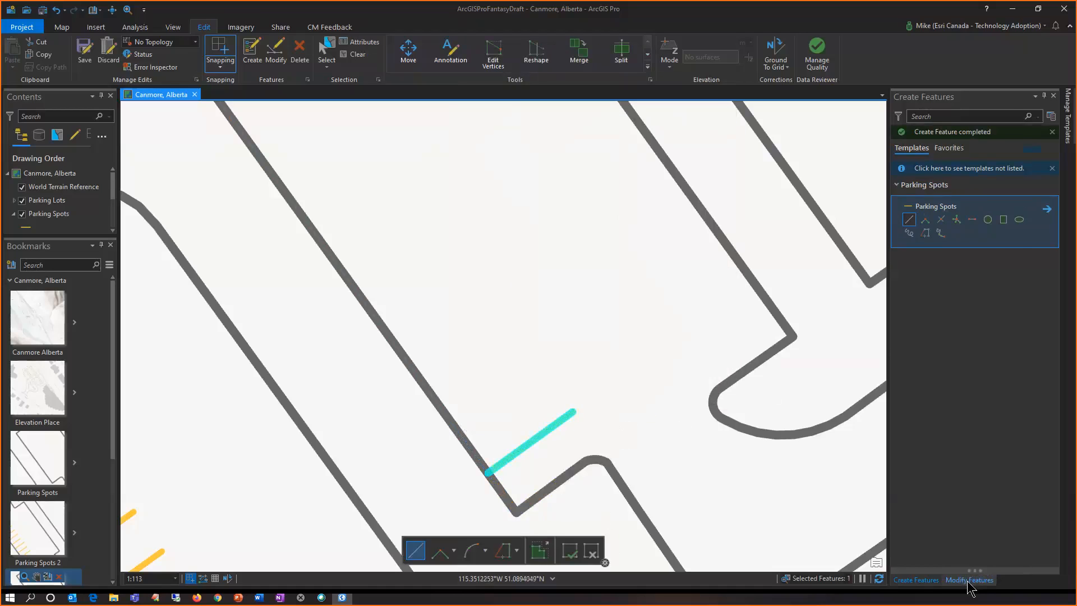
{"action": "left_click", "coordinate": [924, 433]}
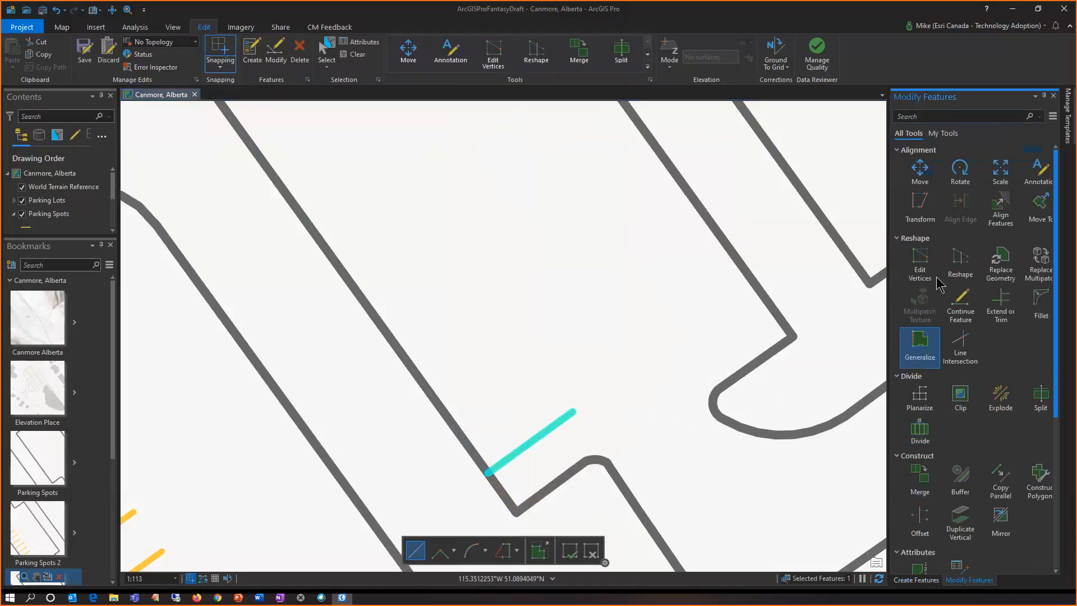
{"action": "left_click", "coordinate": [920, 116]}
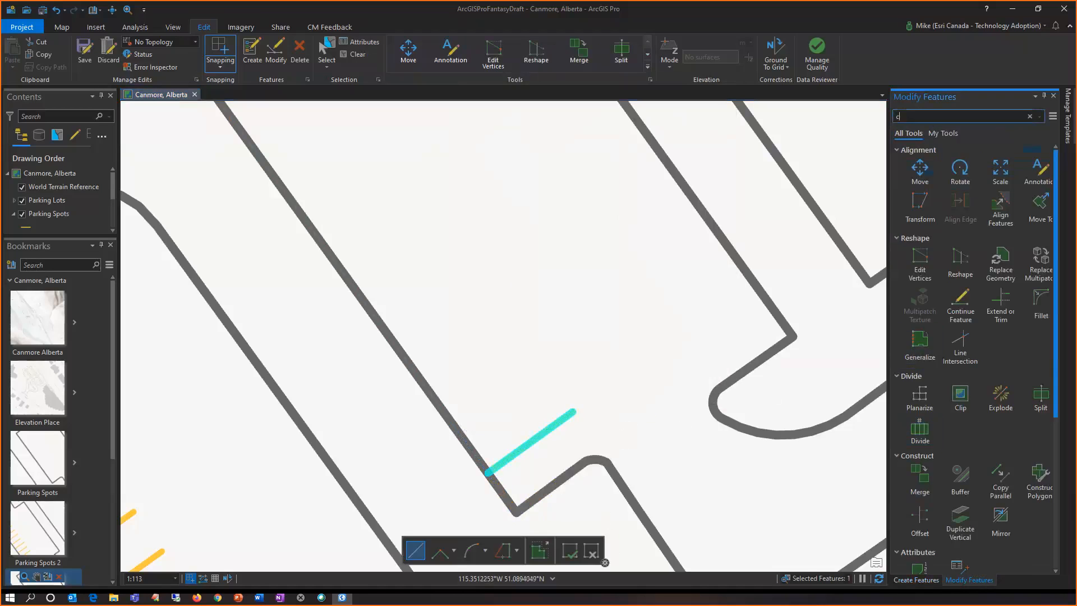
{"action": "type", "text": "copy"}
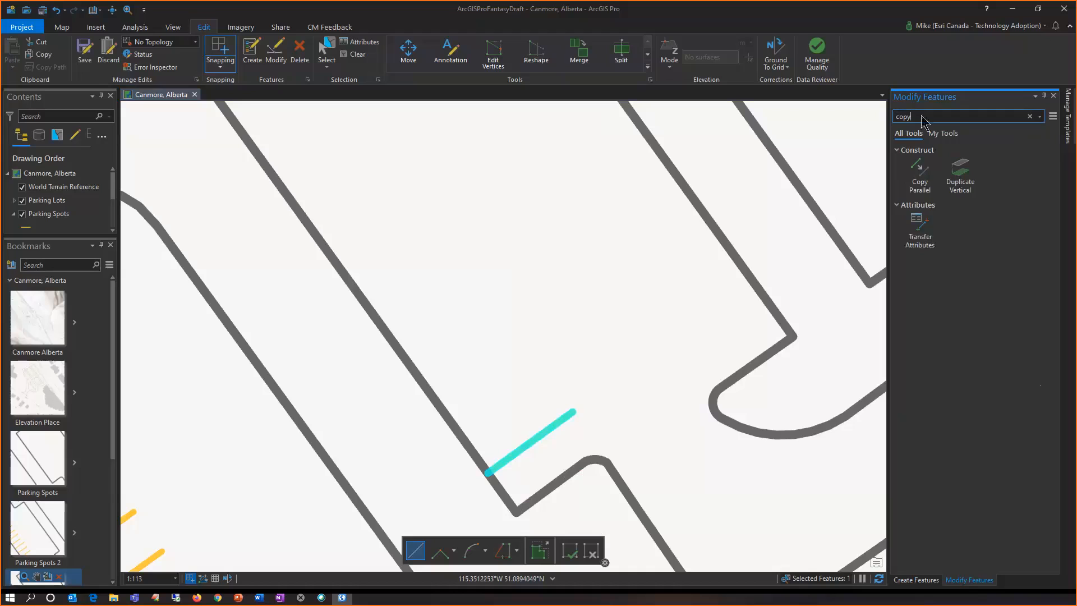
{"action": "left_click", "coordinate": [924, 178]}
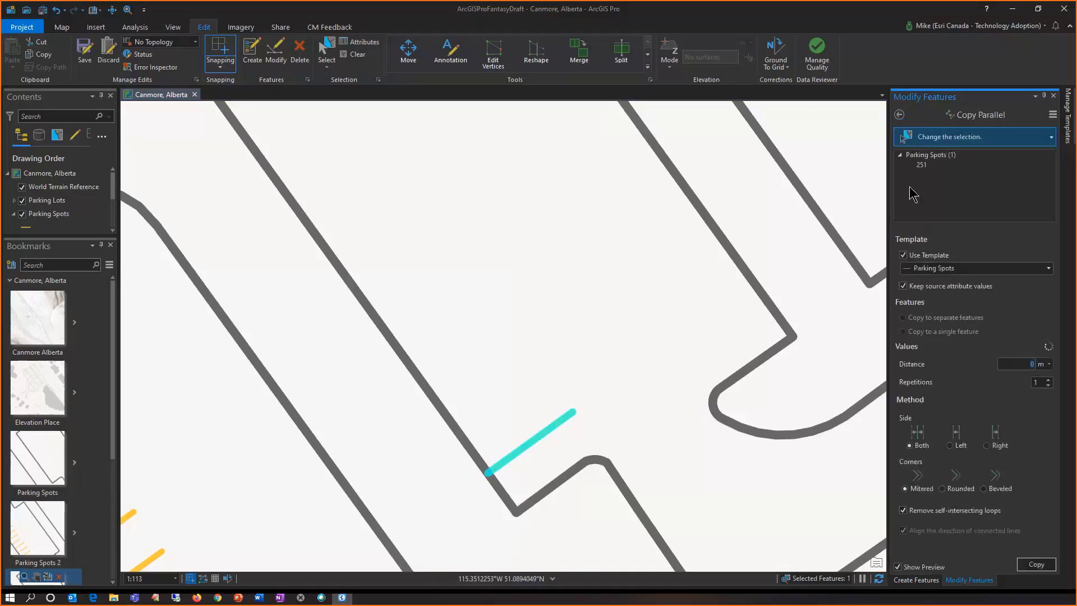
{"action": "left_click", "coordinate": [1035, 365]}
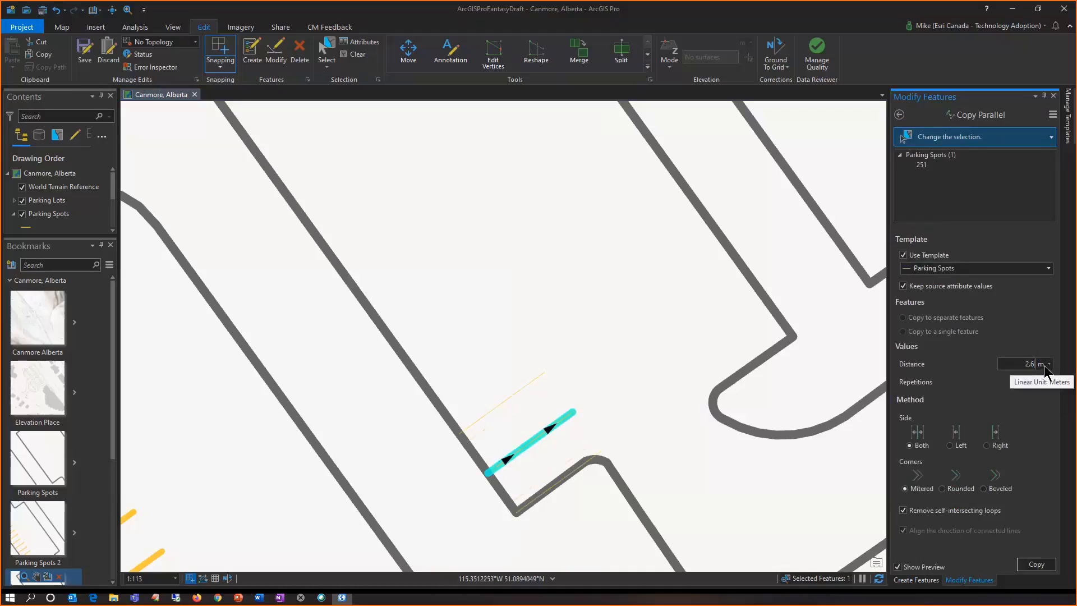
{"action": "left_click", "coordinate": [957, 444]}
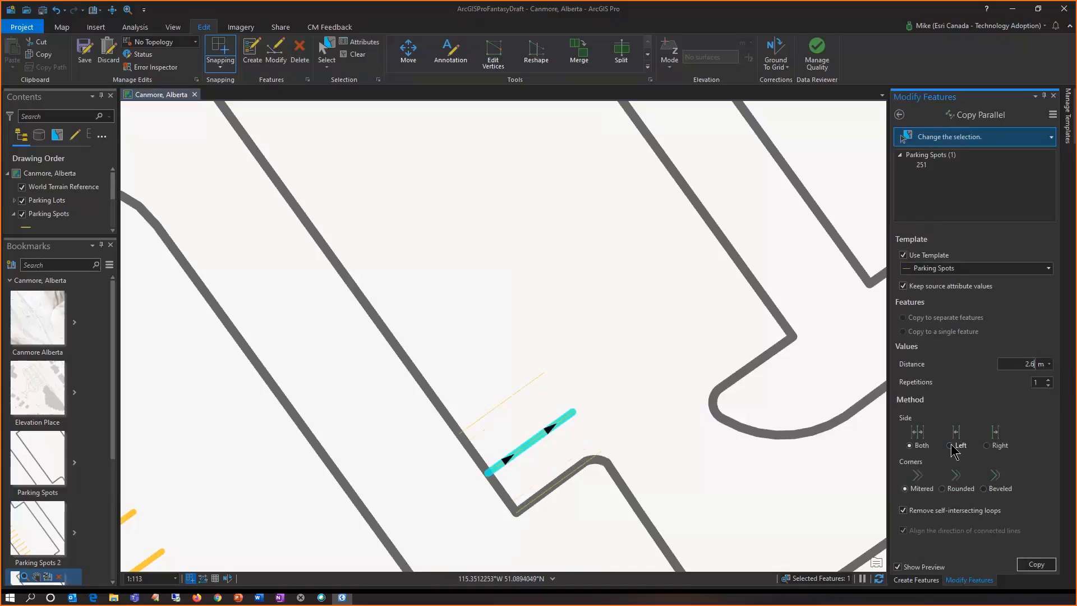
Step: Set the parallel copy to 9 repetitions and create the row of parking spot lines
{"action": "left_click", "coordinate": [1047, 381]}
{"action": "left_click", "coordinate": [1047, 381]}
{"action": "left_click", "coordinate": [1047, 380]}
{"action": "left_click", "coordinate": [1047, 380]}
{"action": "left_click", "coordinate": [1049, 385]}
{"action": "left_click", "coordinate": [1047, 381]}
{"action": "left_click", "coordinate": [1047, 381]}
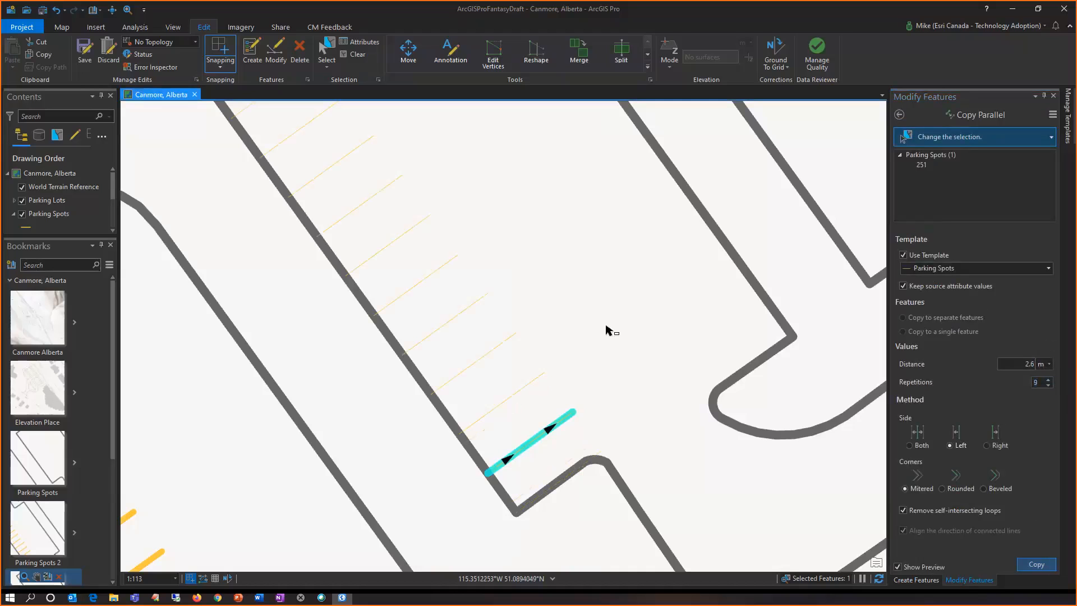
{"action": "left_click", "coordinate": [1035, 565]}
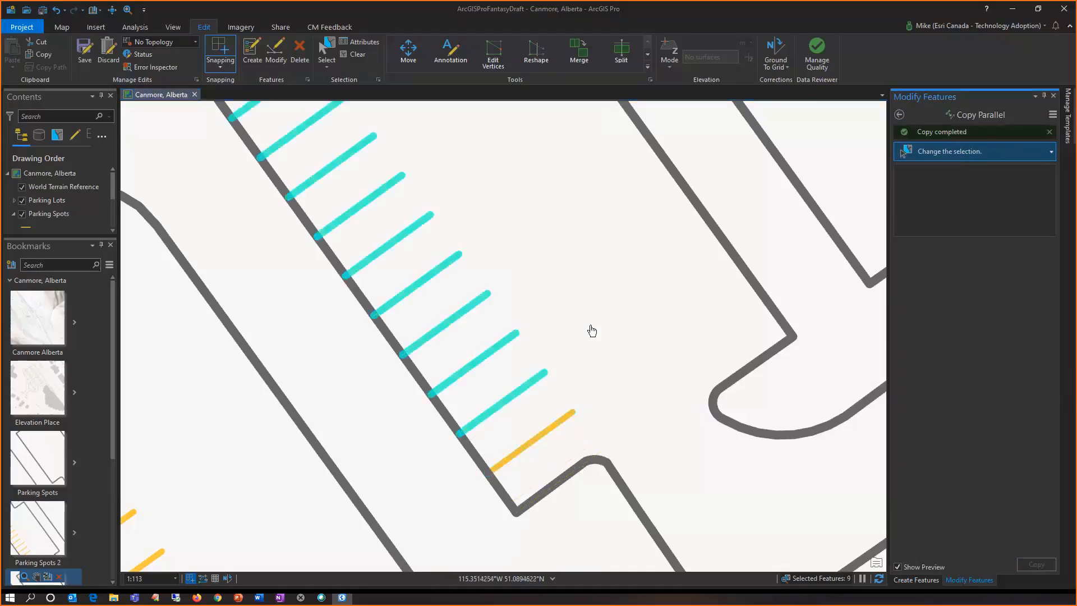
Step: Go to the Parking Spots 2 bookmark and turn on the reference grid with a spacing of 2.6 m
{"action": "scroll", "coordinate": [470, 275], "scroll_direction": "down", "scroll_amount": 2}
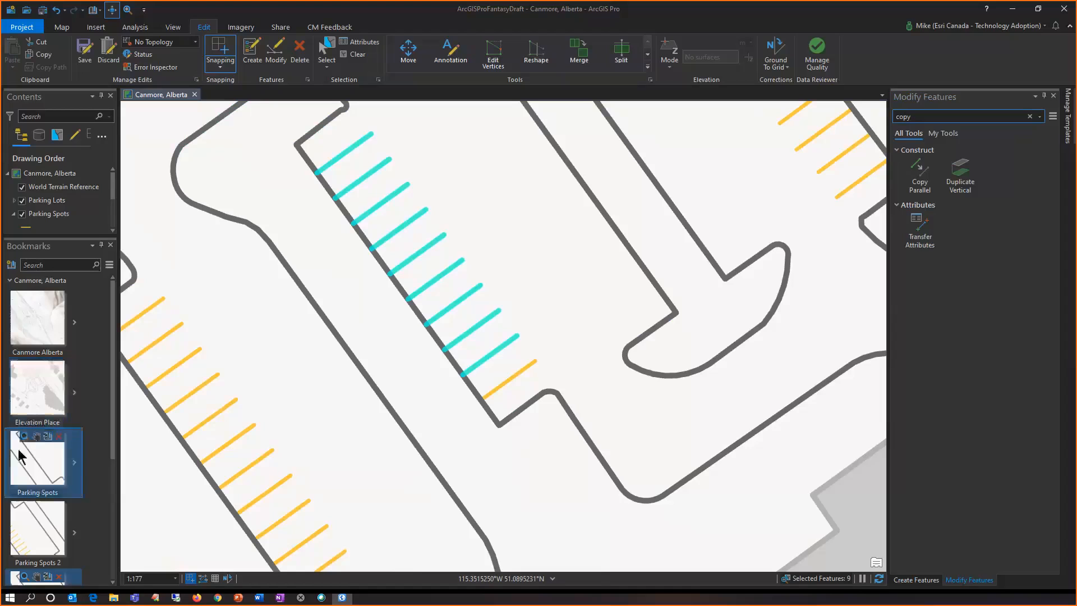
{"action": "left_click", "coordinate": [23, 508]}
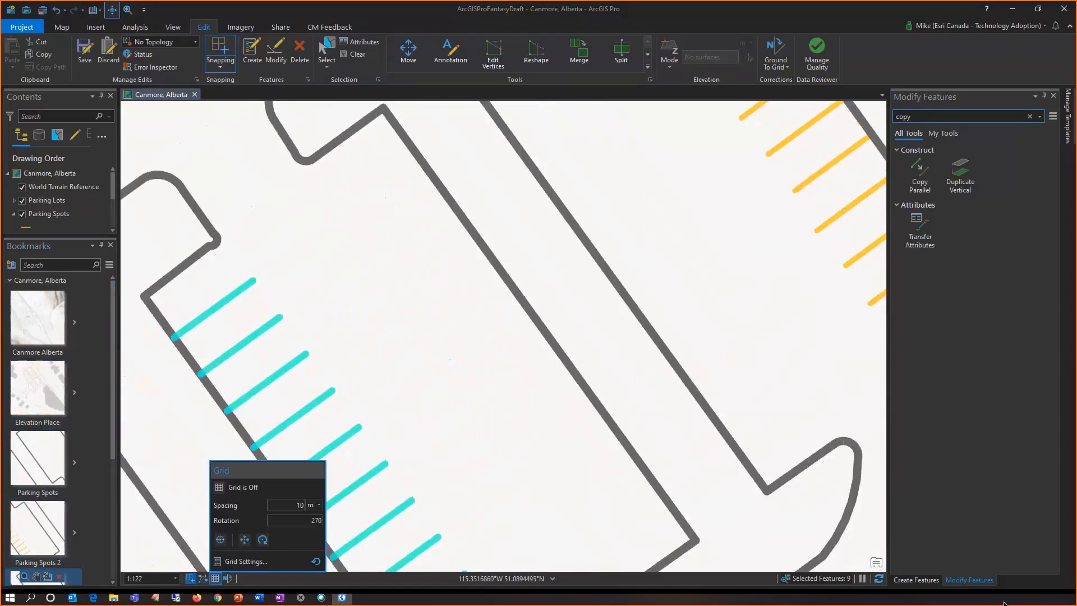
{"action": "left_click", "coordinate": [933, 578]}
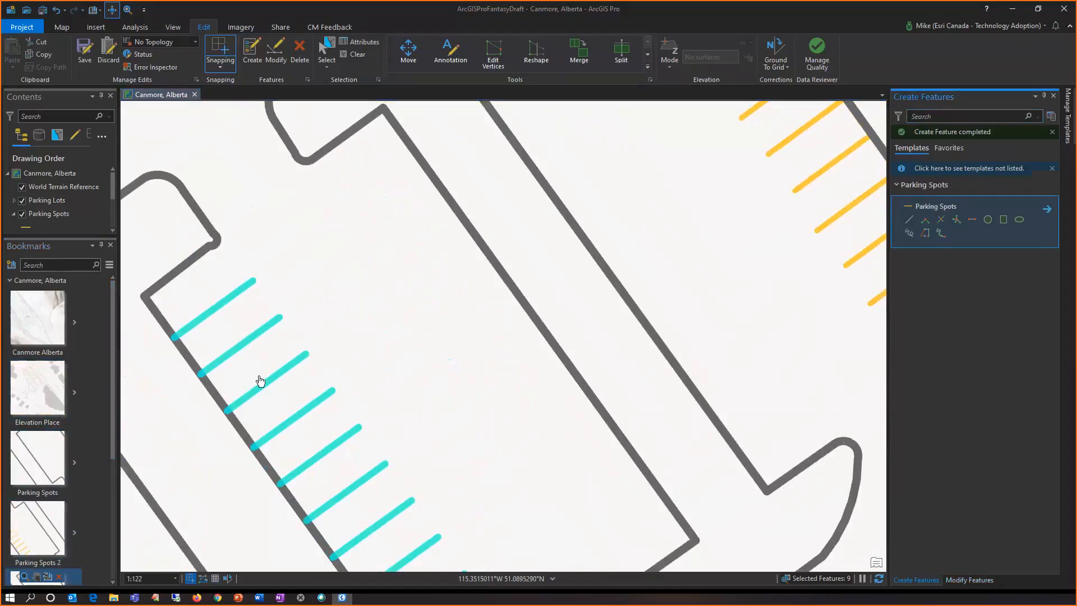
{"action": "mouse_move", "coordinate": [216, 580]}
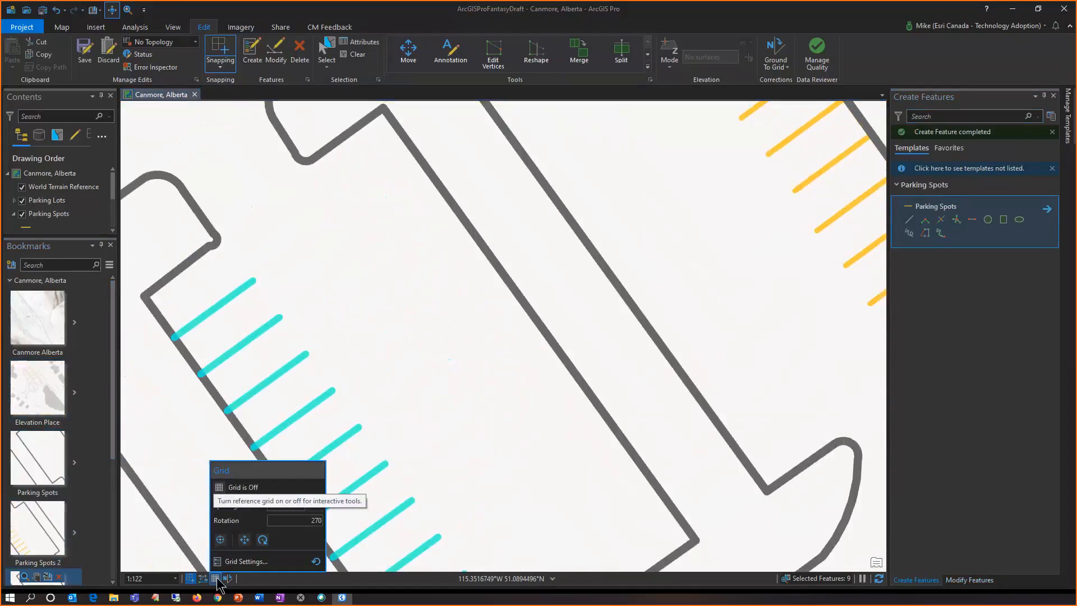
{"action": "left_click", "coordinate": [216, 578]}
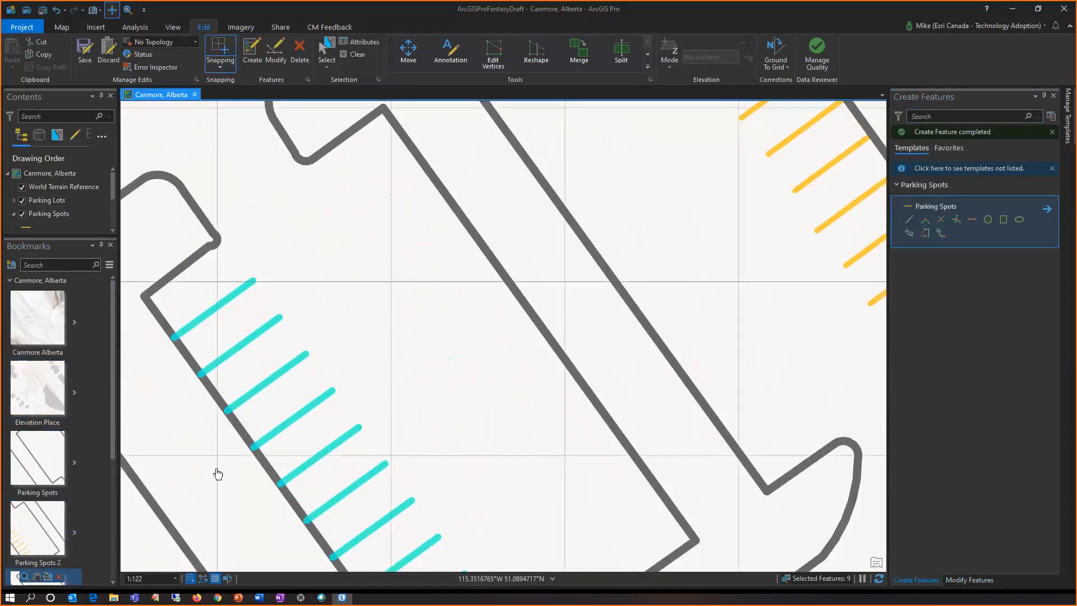
{"action": "mouse_move", "coordinate": [216, 578]}
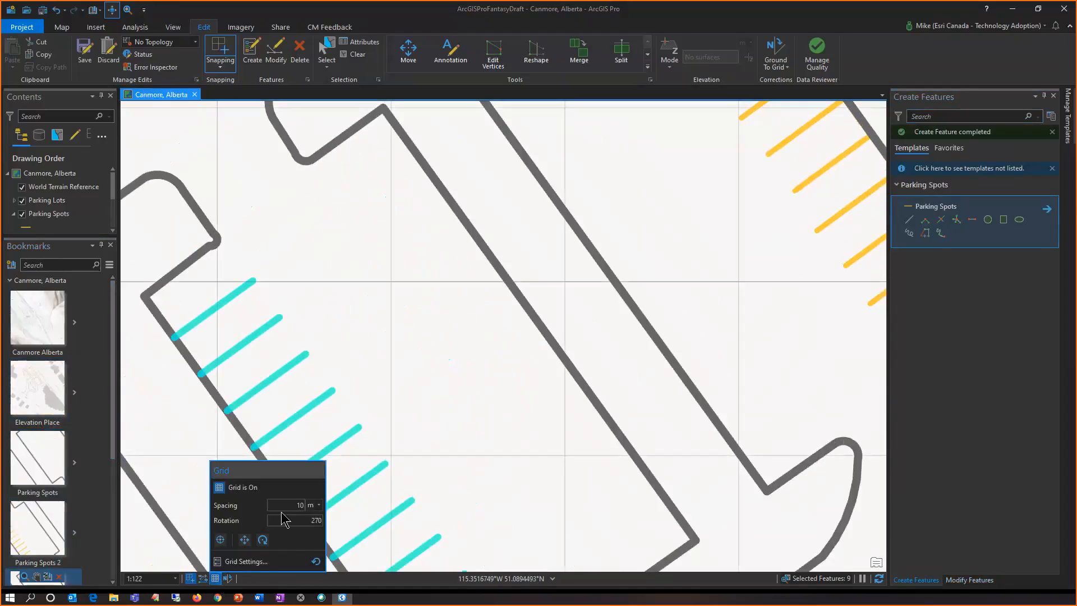
{"action": "type", "text": "2.6"}
{"action": "key", "text": "Return"}
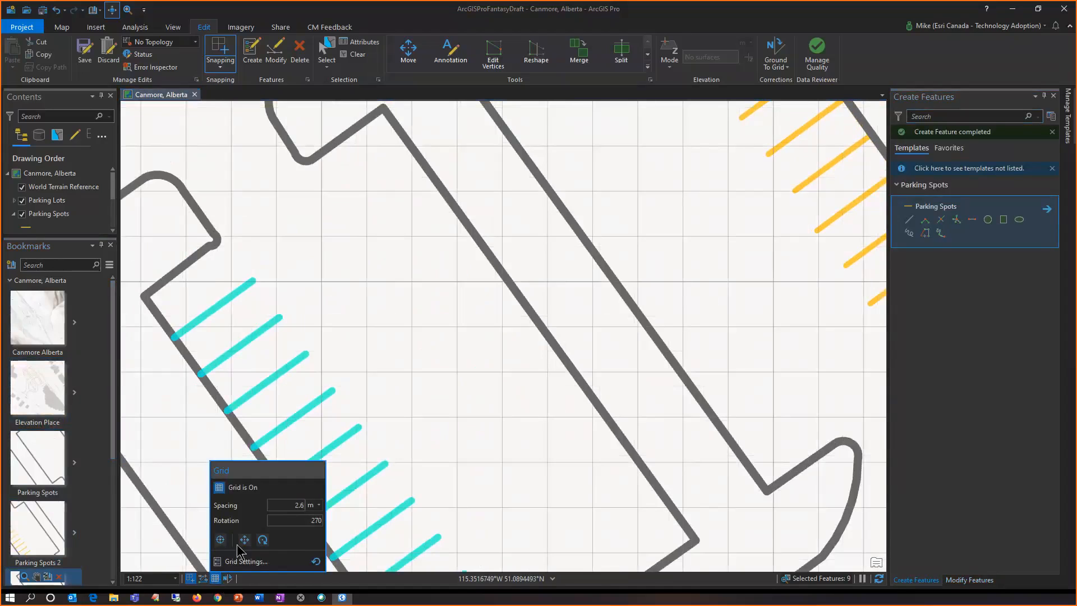
Step: Set the grid origin at the parking lot's upper inner corner and align its rotation to the vertex at the far end of the long edge
{"action": "left_click", "coordinate": [220, 539]}
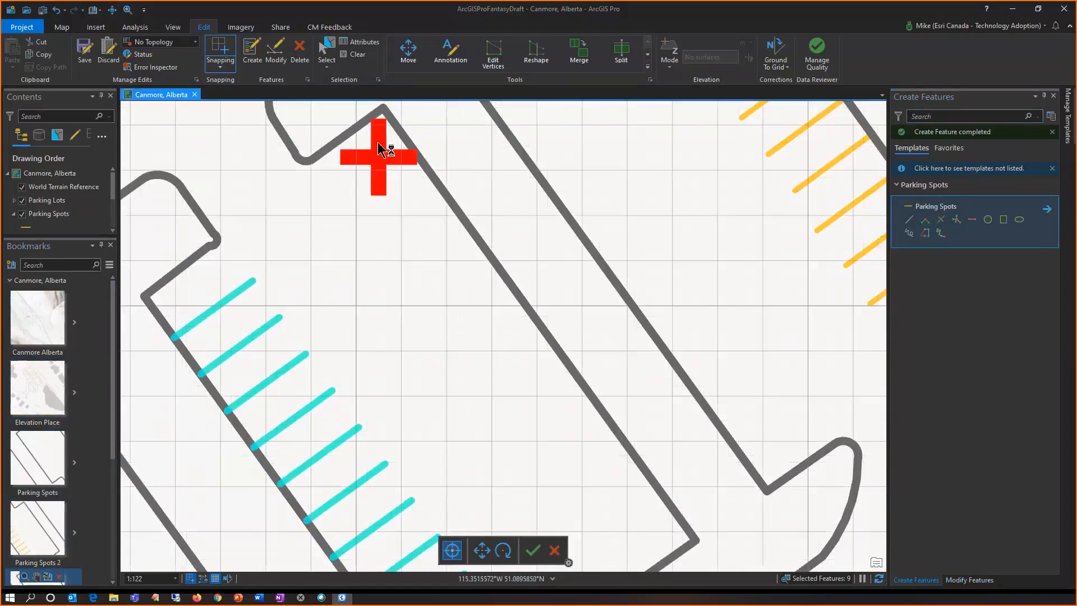
{"action": "left_click", "coordinate": [380, 112]}
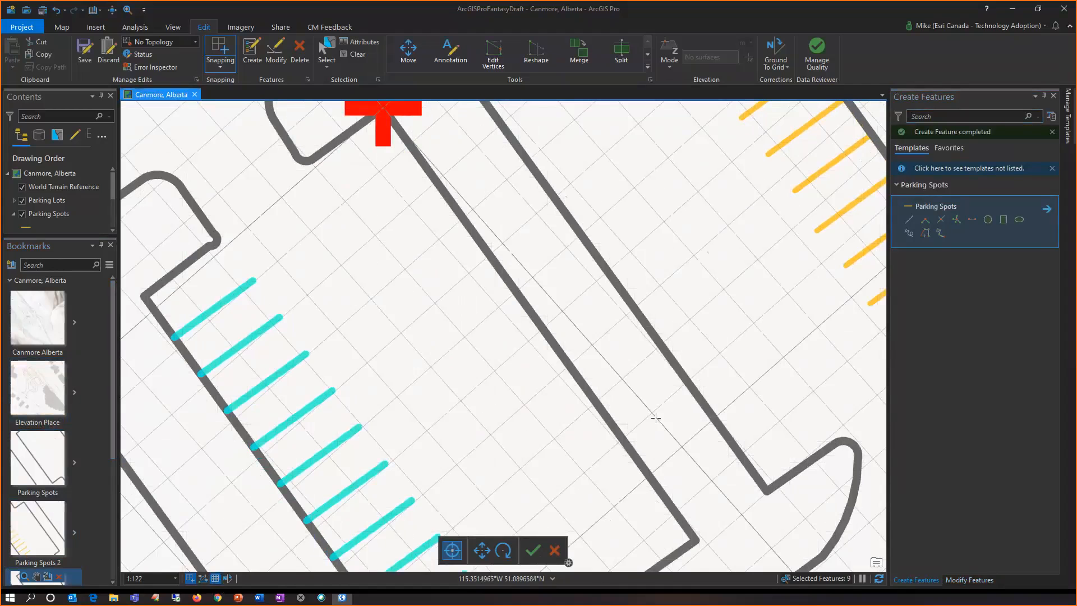
{"action": "left_click", "coordinate": [704, 536]}
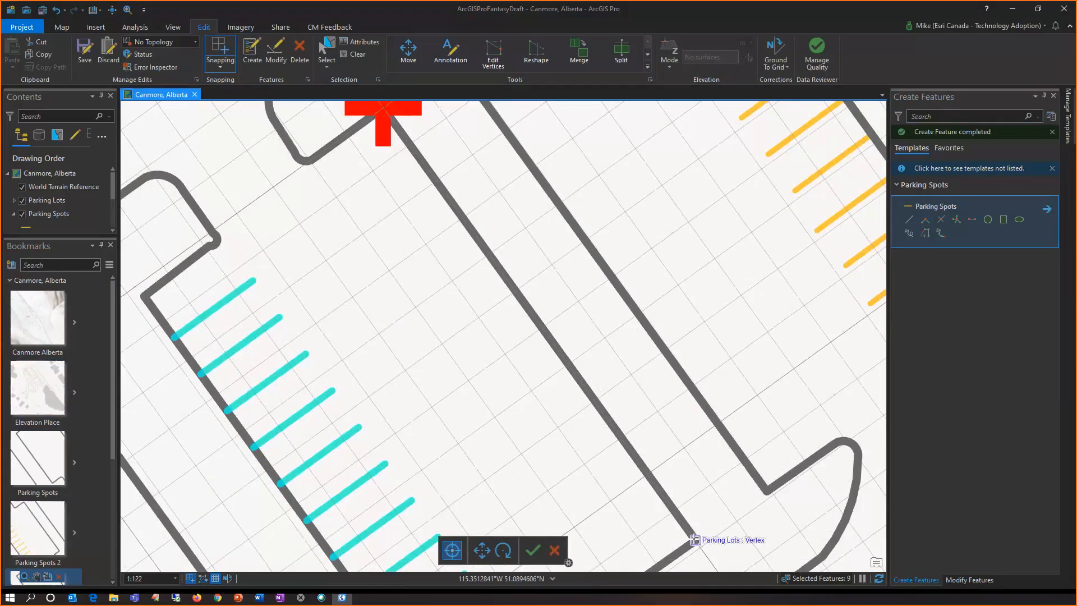
{"action": "key", "text": "F2"}
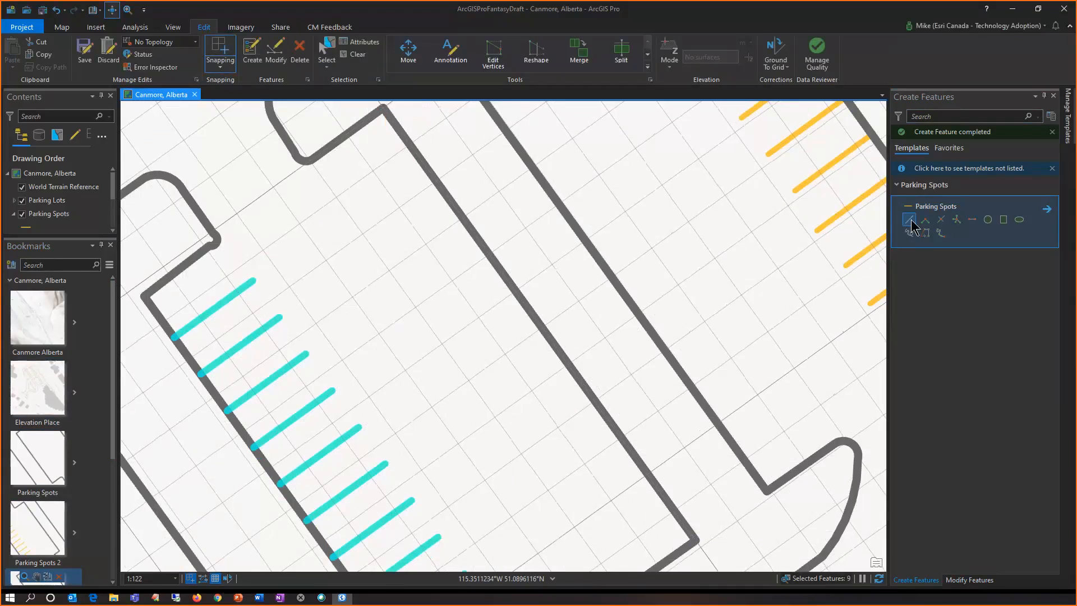
Step: Draw a 5.6 m parking spot line along the first grid line inward from the lot's long edge and finish the feature
{"action": "left_click", "coordinate": [909, 219]}
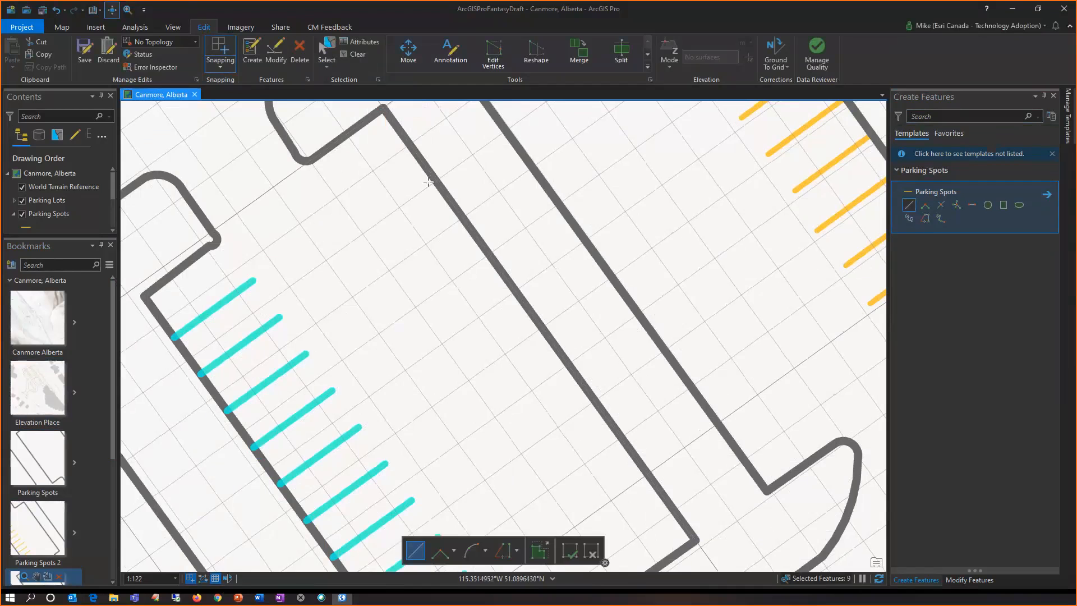
{"action": "left_click", "coordinate": [407, 146]}
{"action": "right_click", "coordinate": [355, 189]}
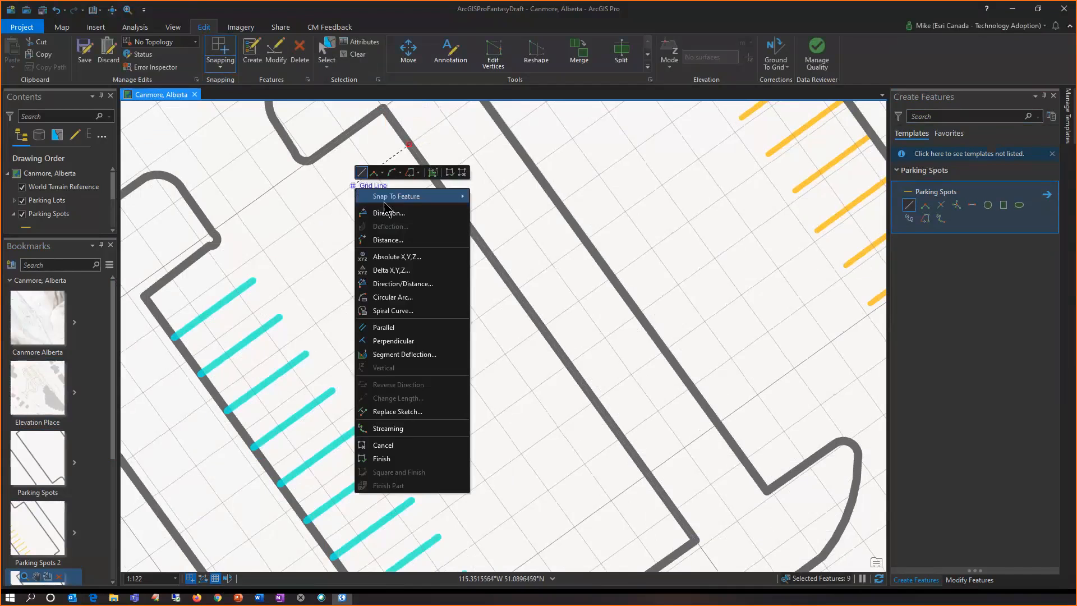
{"action": "left_click", "coordinate": [399, 240]}
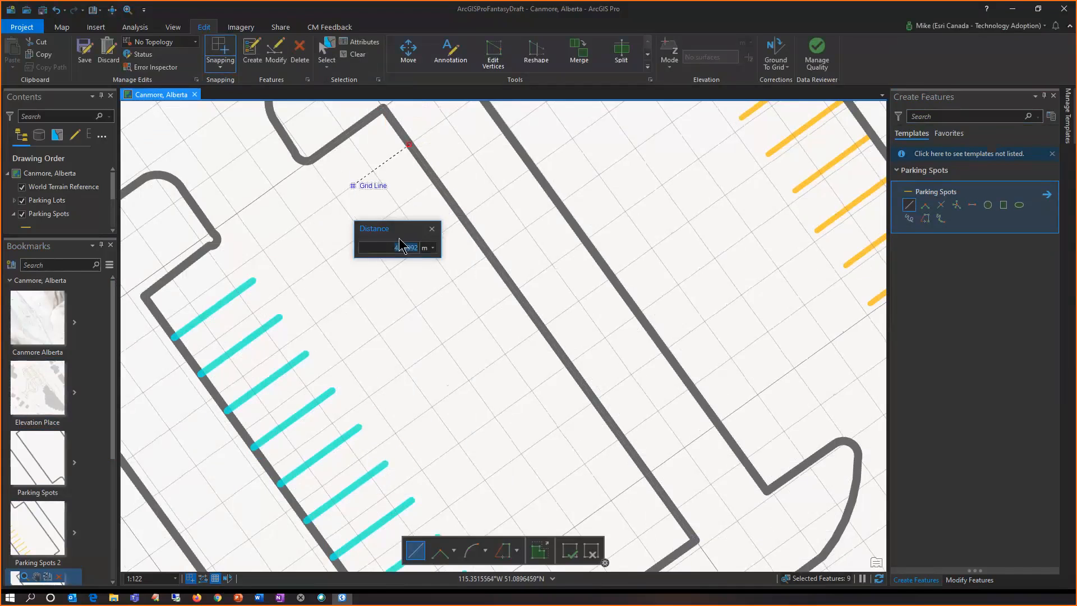
{"action": "type", "text": "2"}
{"action": "key", "text": "BackSpace"}
{"action": "type", "text": "5.6"}
{"action": "key", "text": "Return"}
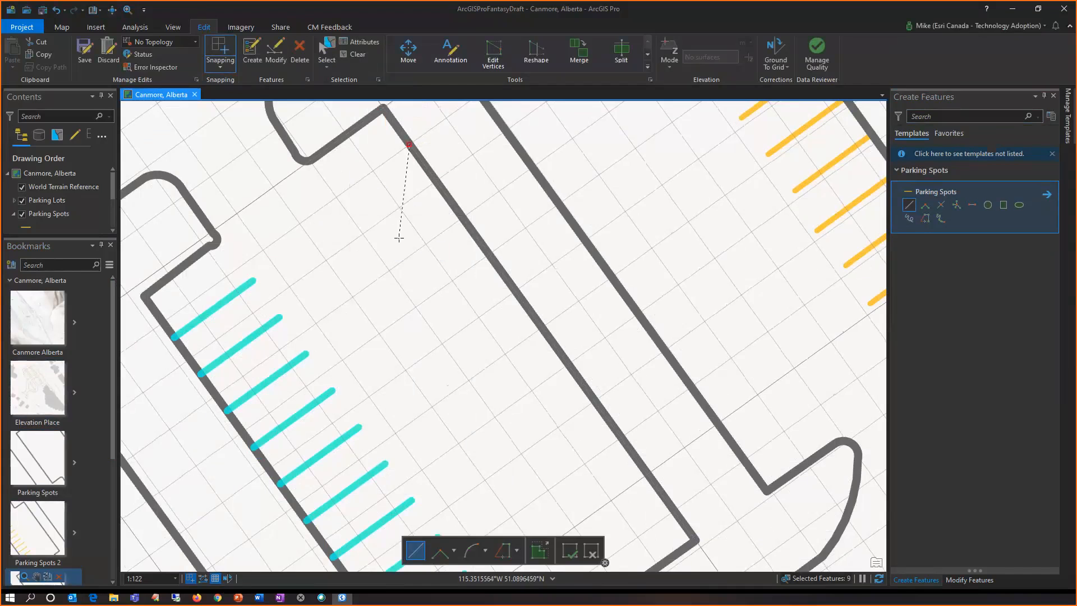
{"action": "left_click", "coordinate": [330, 202]}
{"action": "right_click", "coordinate": [354, 221]}
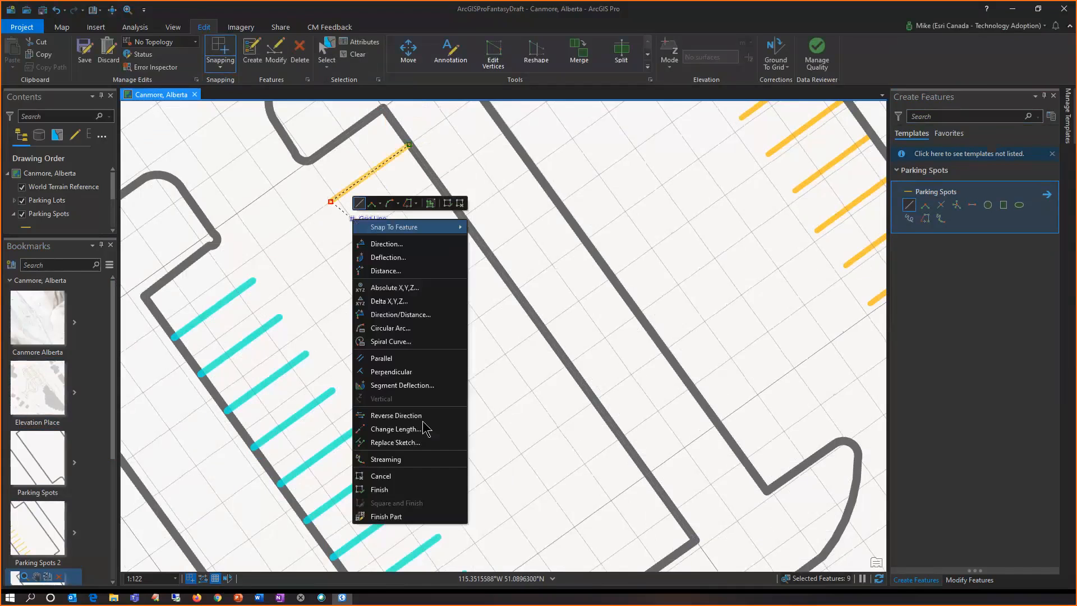
{"action": "left_click", "coordinate": [380, 489]}
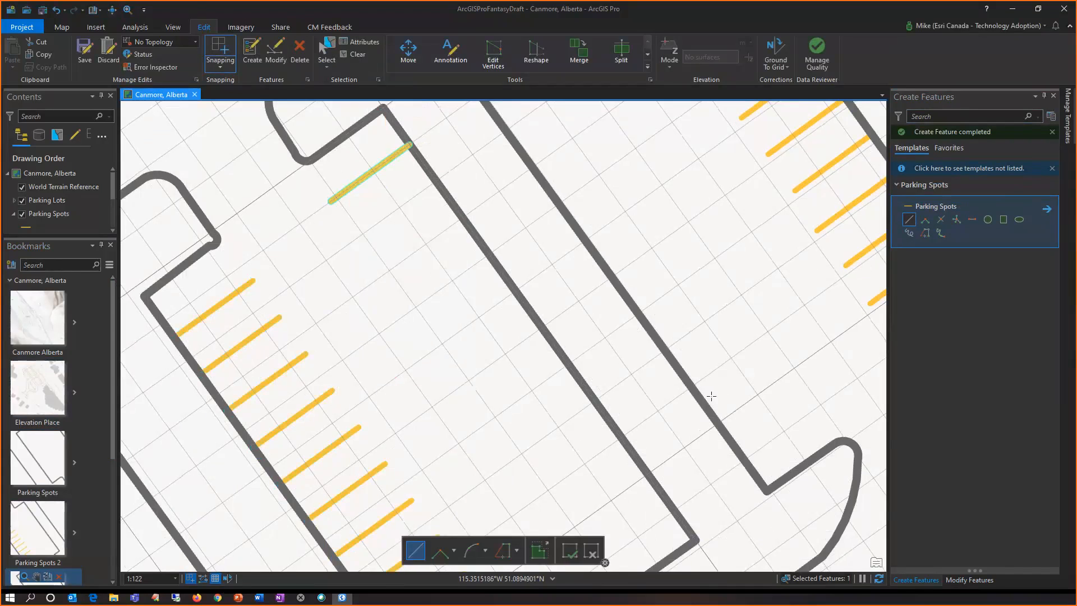
Step: Copy the new parking spot line in parallel along the lot edge with 2.6 m distance, 9 repetitions and the Left side
{"action": "left_click", "coordinate": [969, 580]}
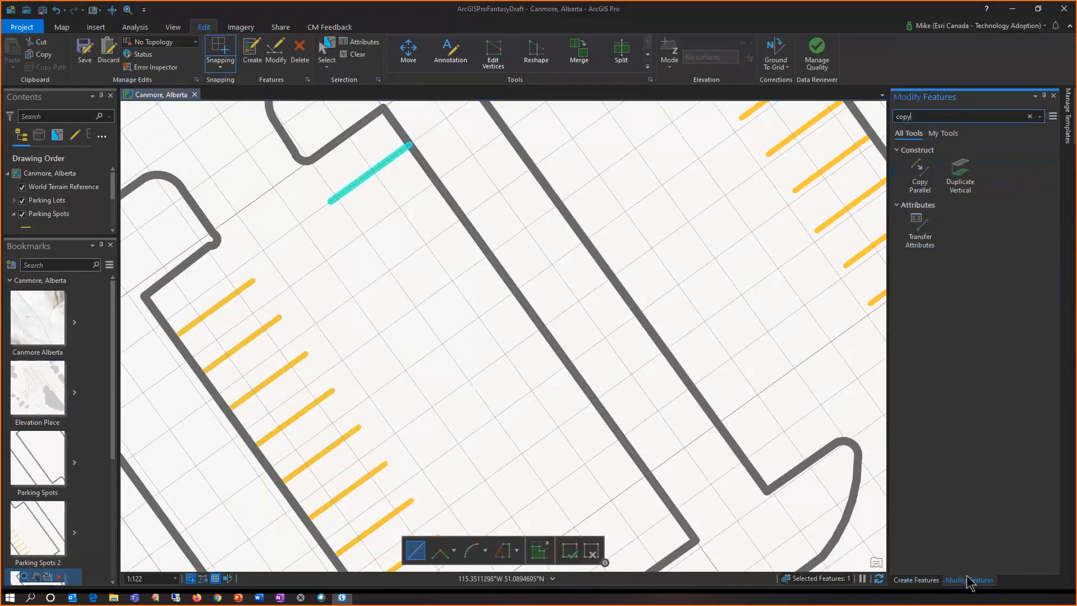
{"action": "left_click", "coordinate": [913, 174]}
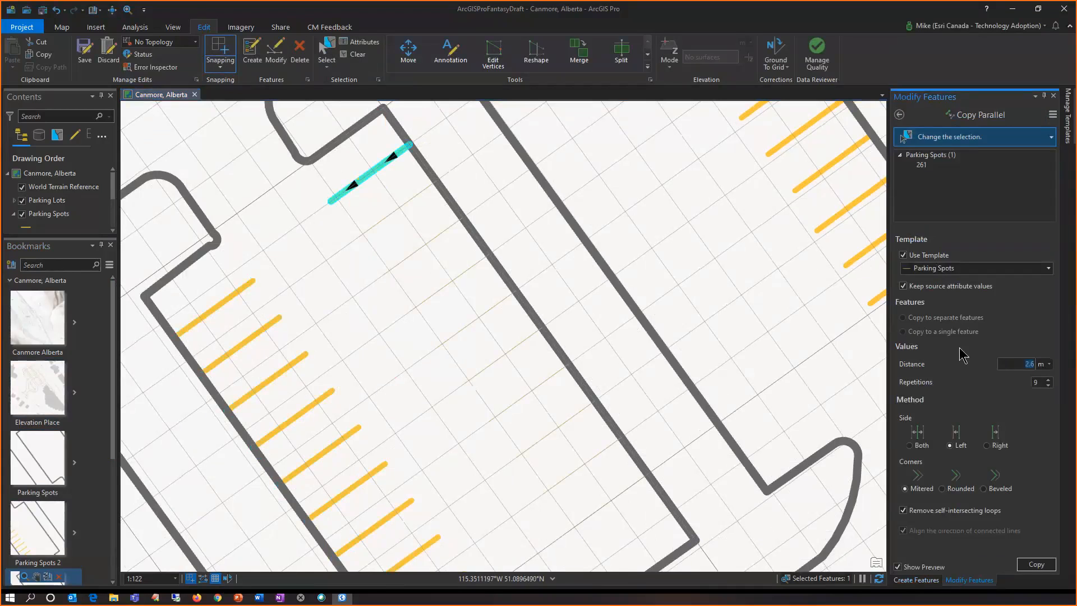
{"action": "left_click", "coordinate": [1038, 564]}
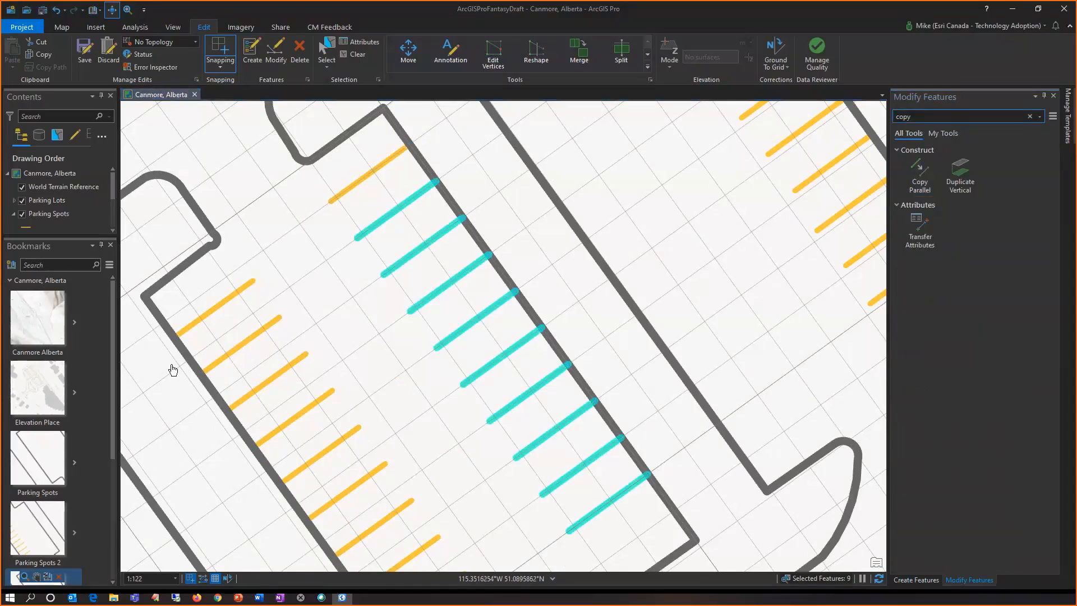
Step: Go to the bookmark following Parking Spots 2, clear the selection and select only the uppermost parking spot line of the newly copied row
{"action": "left_click", "coordinate": [25, 576]}
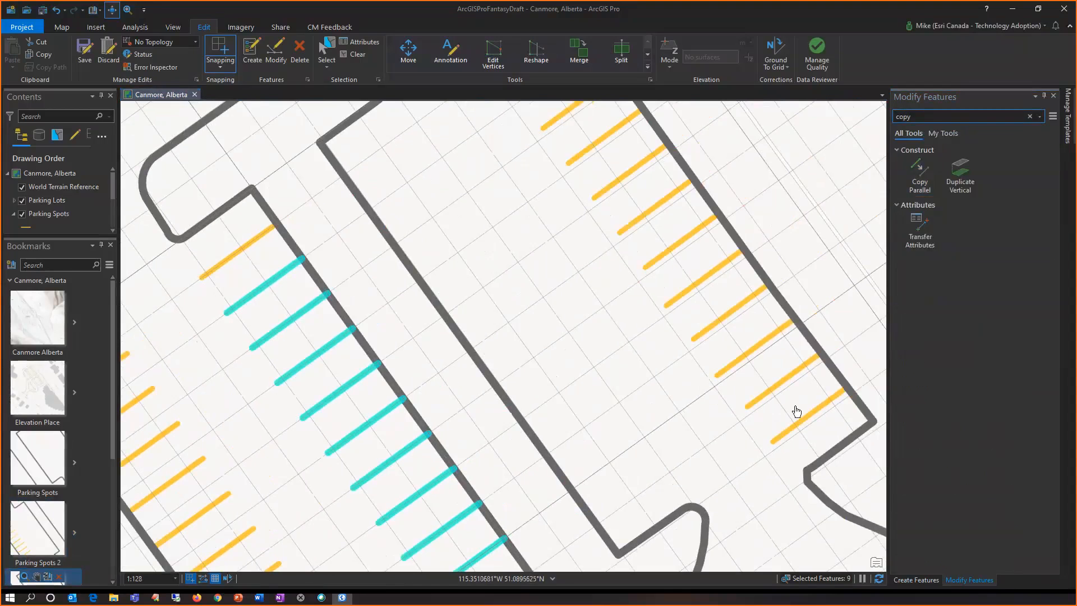
{"action": "left_click", "coordinate": [354, 55]}
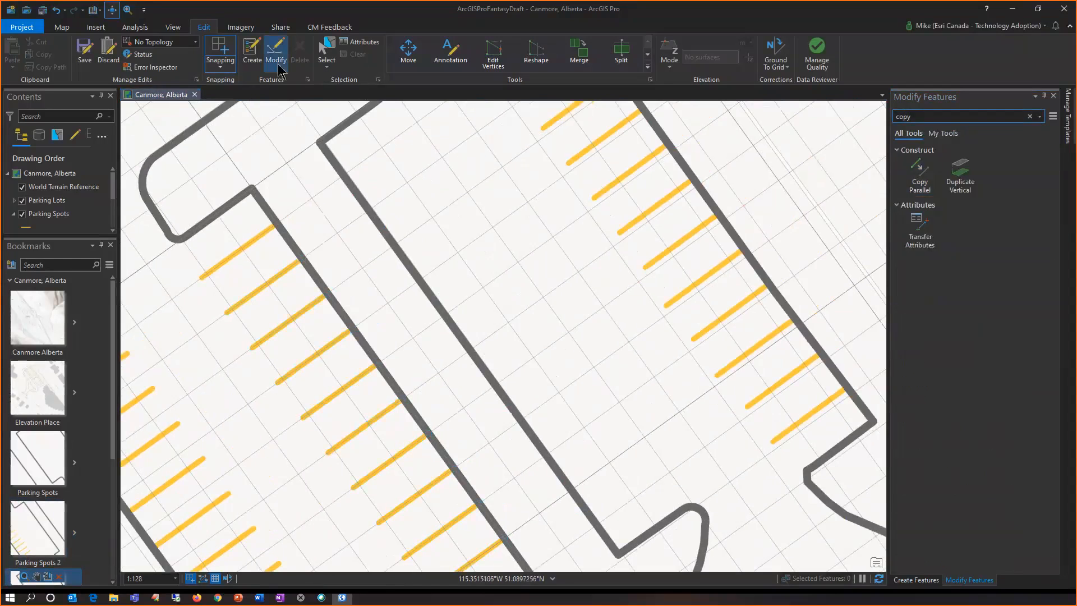
{"action": "left_click", "coordinate": [327, 54]}
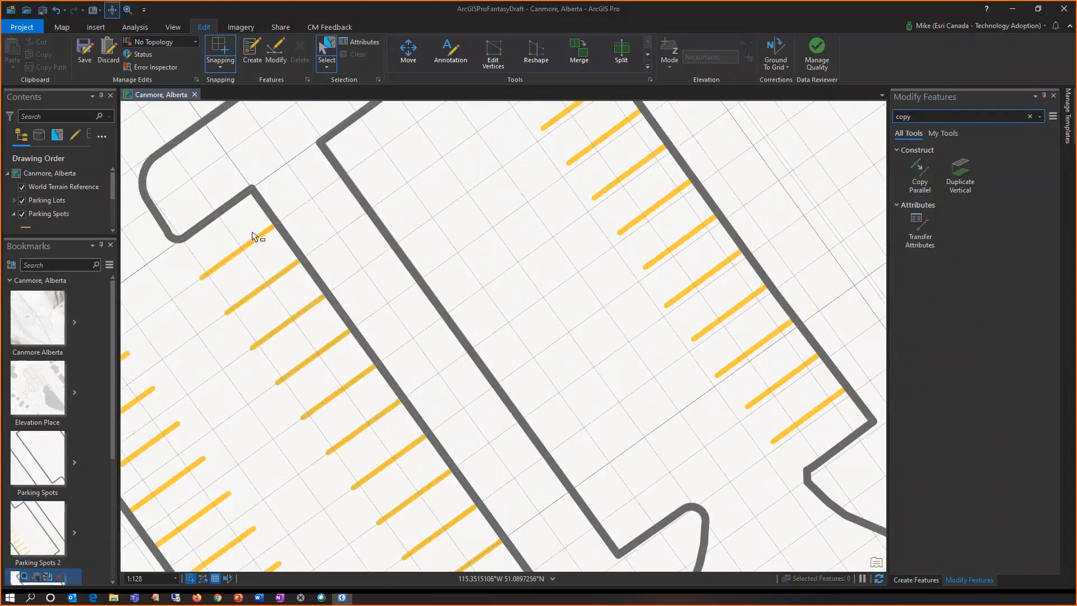
{"action": "left_click_drag", "start_coordinate": [252, 231], "coordinate": [267, 241]}
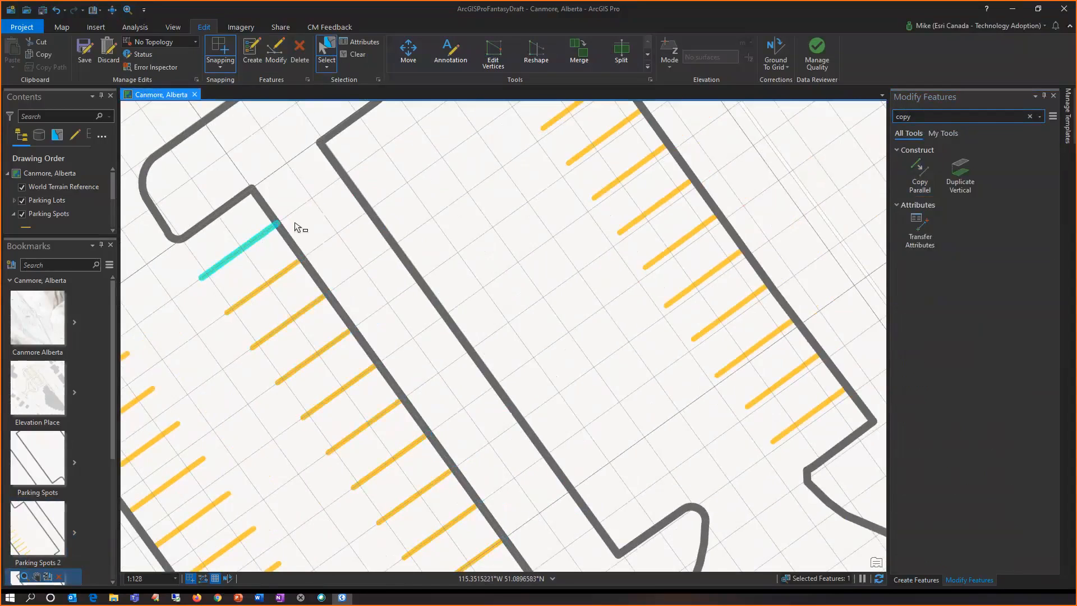
Step: Create a preset template from the selected parking spot line in the Parking Spots layer and name it "Parking spot preset"
{"action": "left_click", "coordinate": [308, 80]}
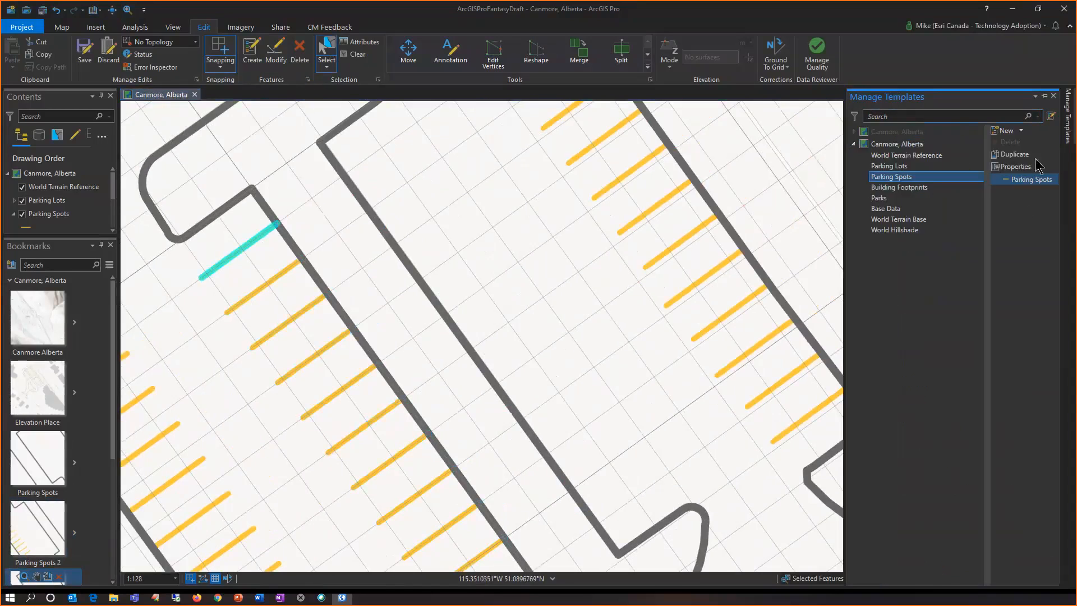
{"action": "left_click", "coordinate": [1021, 132]}
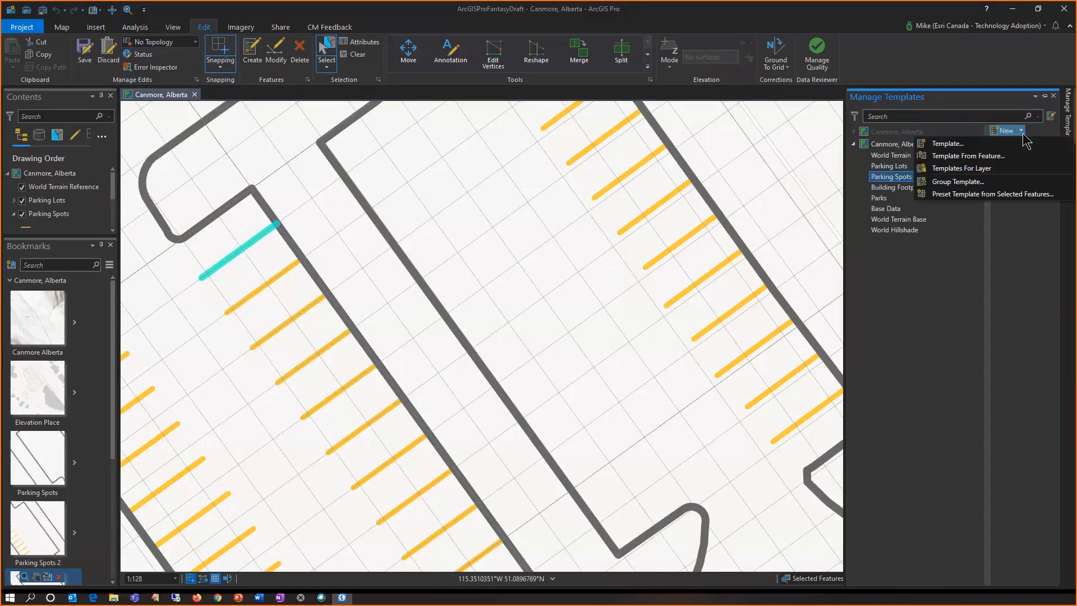
{"action": "left_click", "coordinate": [983, 194]}
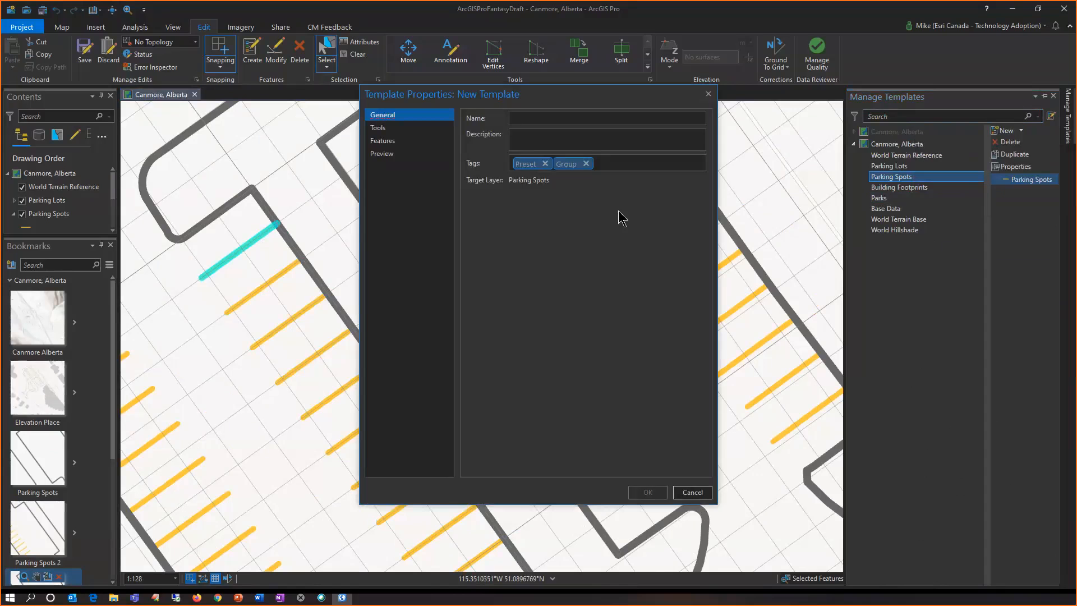
{"action": "type", "text": "Parking spot lines"}
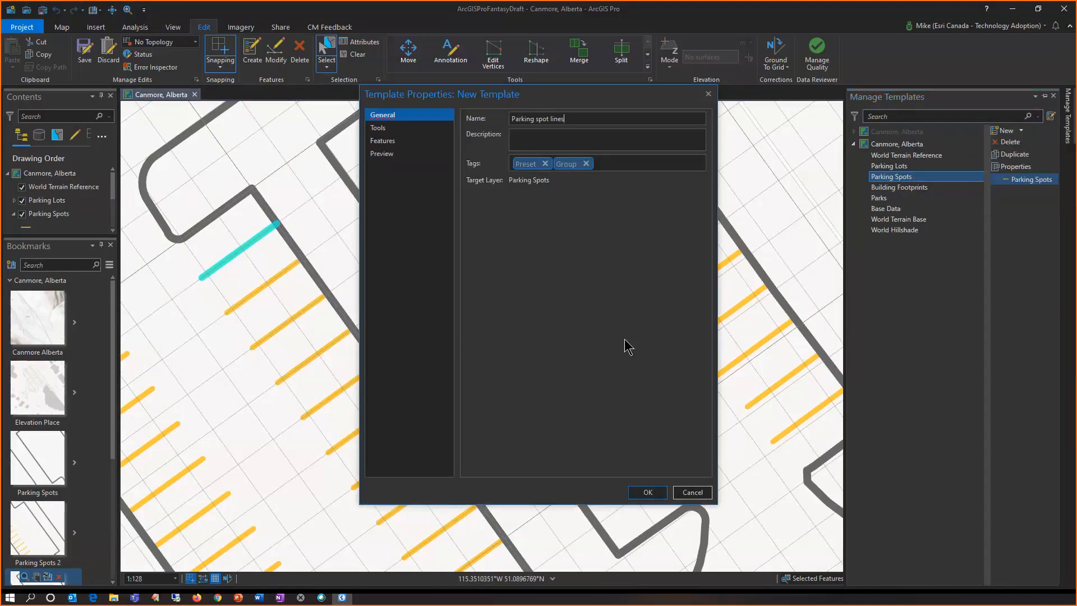
{"action": "key", "text": "BackSpace"}
{"action": "key", "text": "BackSpace"}
{"action": "key", "text": "BackSpace"}
{"action": "type", "text": "preset"}
{"action": "left_click", "coordinate": [648, 492]}
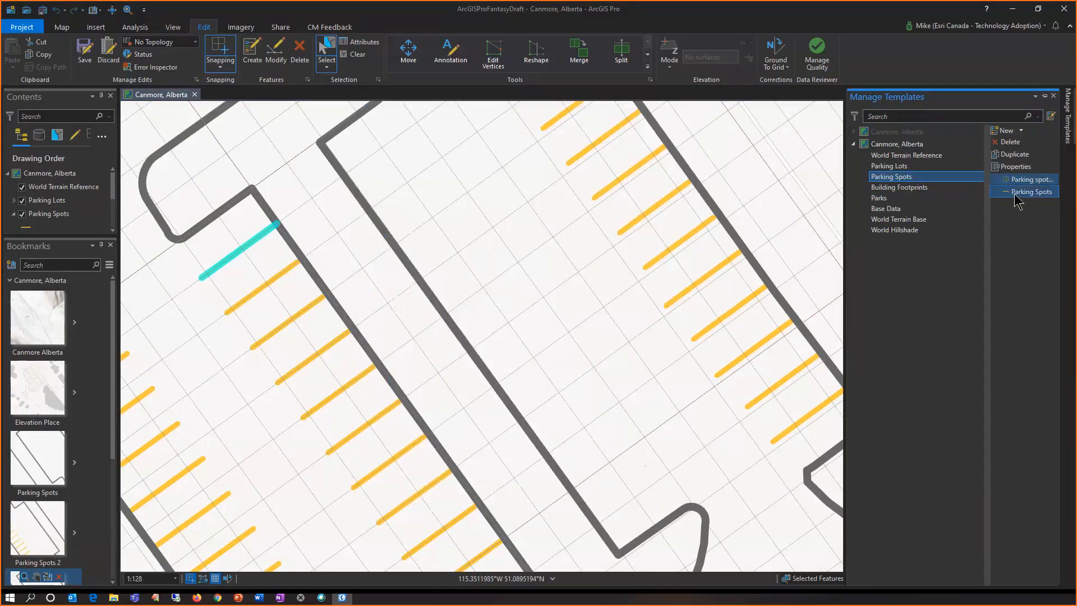
Step: Place two adjacent parking spot lines with the Parking spot preset template along the opposite long edge, starting near its upper corner
{"action": "left_click", "coordinate": [254, 48]}
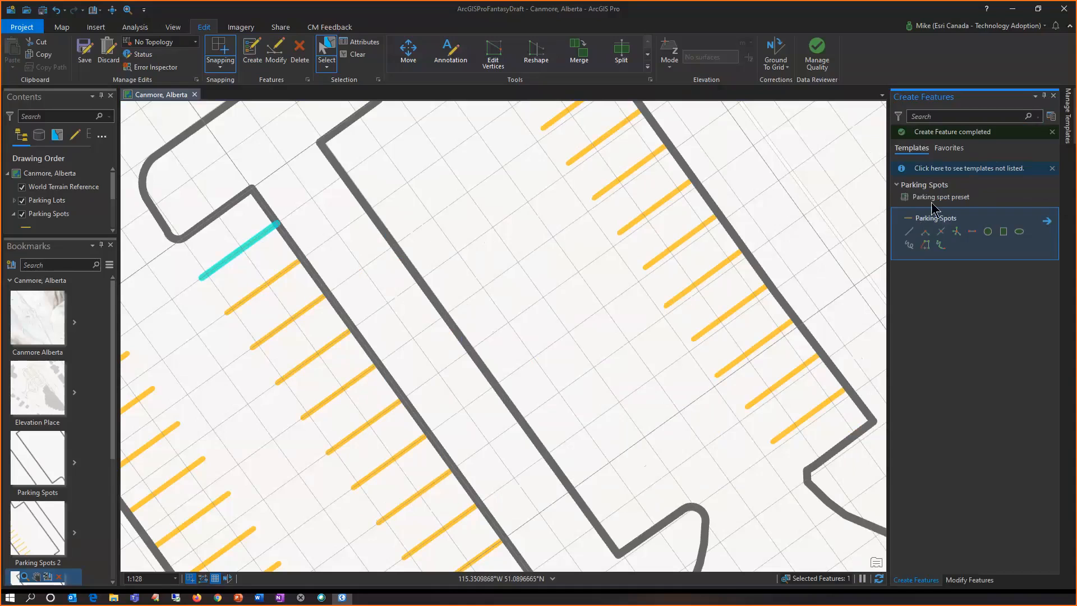
{"action": "left_click", "coordinate": [902, 198]}
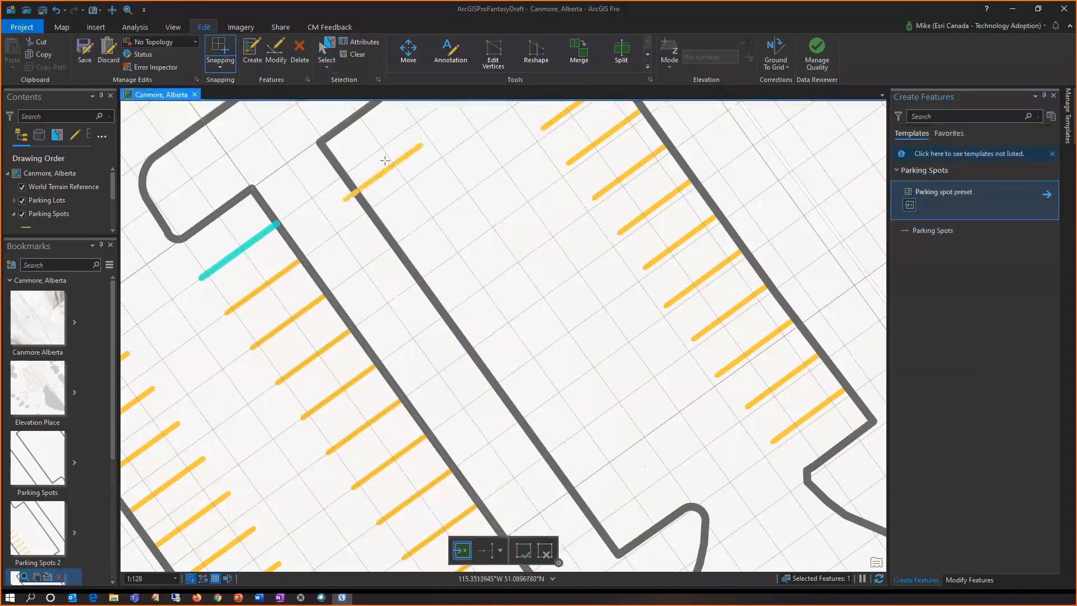
{"action": "left_click", "coordinate": [386, 149]}
{"action": "left_click", "coordinate": [387, 150]}
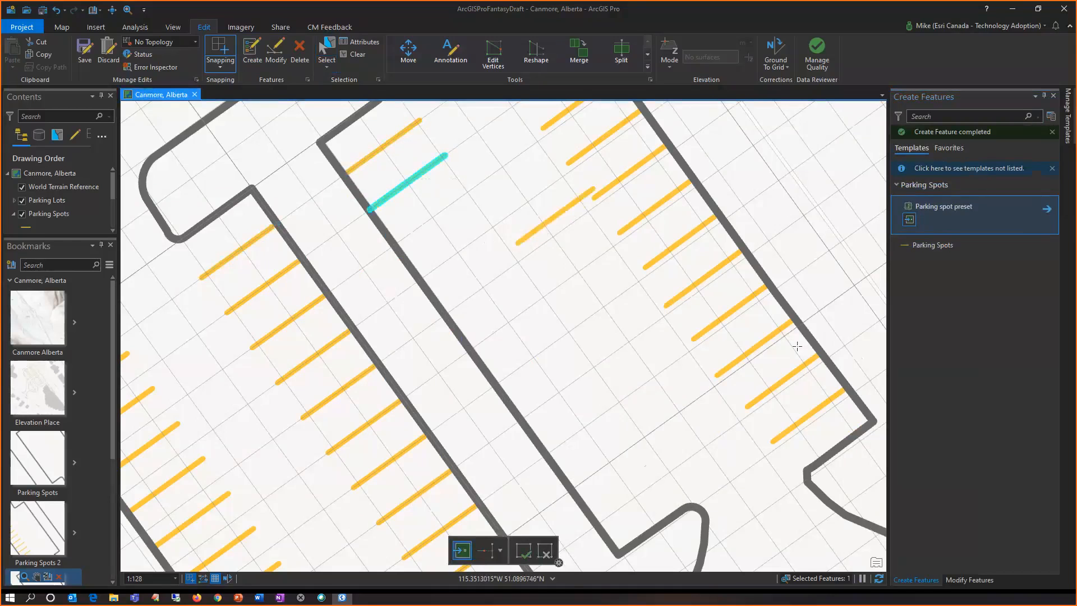
Step: Copy the second preset line in parallel along the lot edge with 2.6 m distance, 8 repetitions and the Left side
{"action": "left_click", "coordinate": [969, 580]}
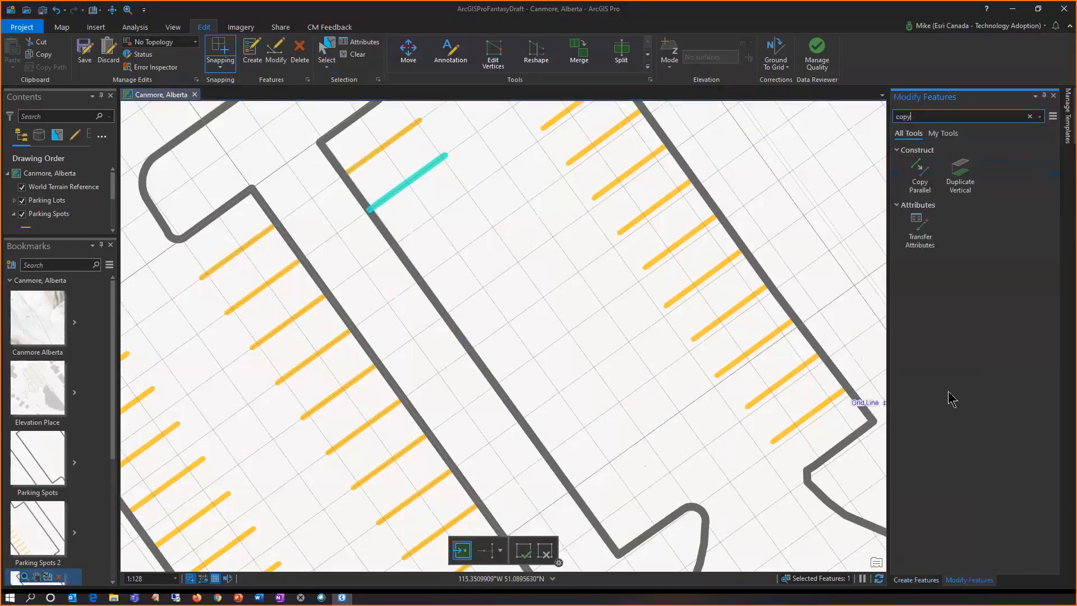
{"action": "left_click", "coordinate": [926, 189]}
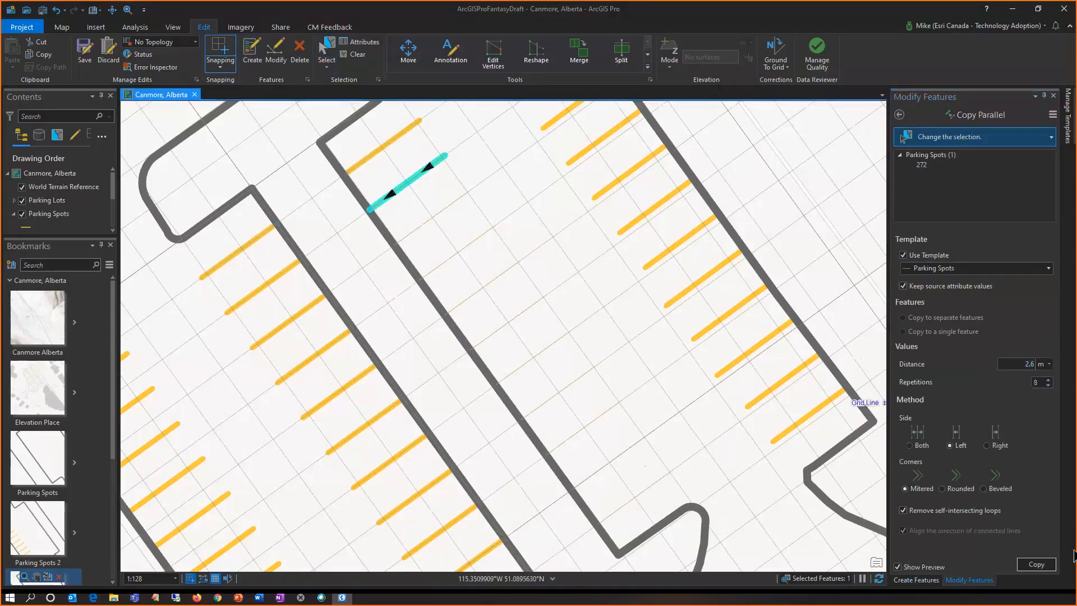
{"action": "left_click", "coordinate": [1044, 565]}
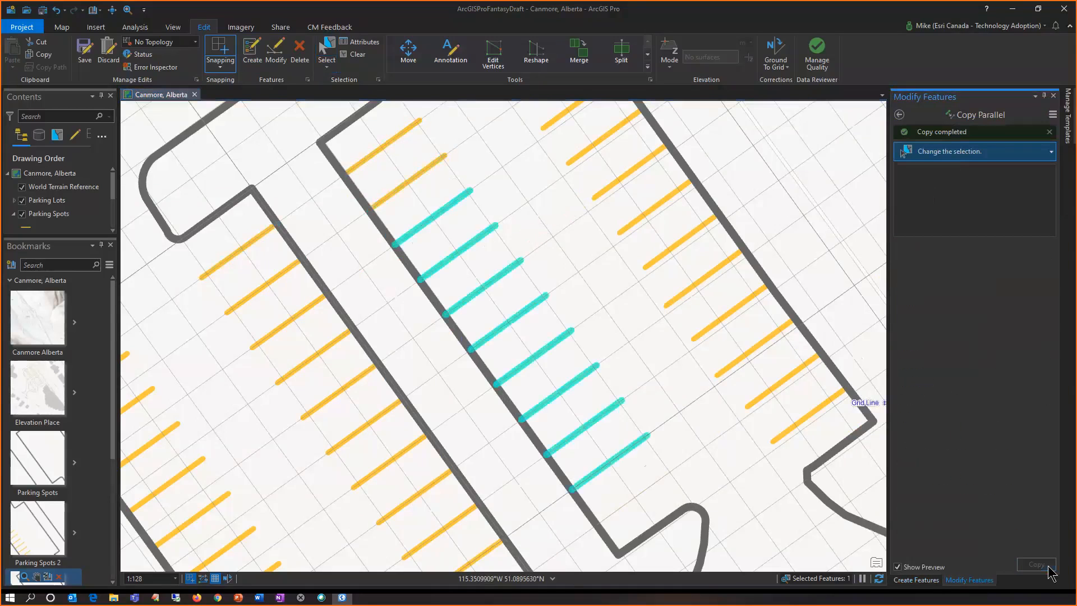
Step: Clear the selection and turn off the reference grid to review all the parking rows
{"action": "left_click", "coordinate": [355, 53]}
{"action": "scroll", "coordinate": [397, 356], "scroll_direction": "down", "scroll_amount": 5}
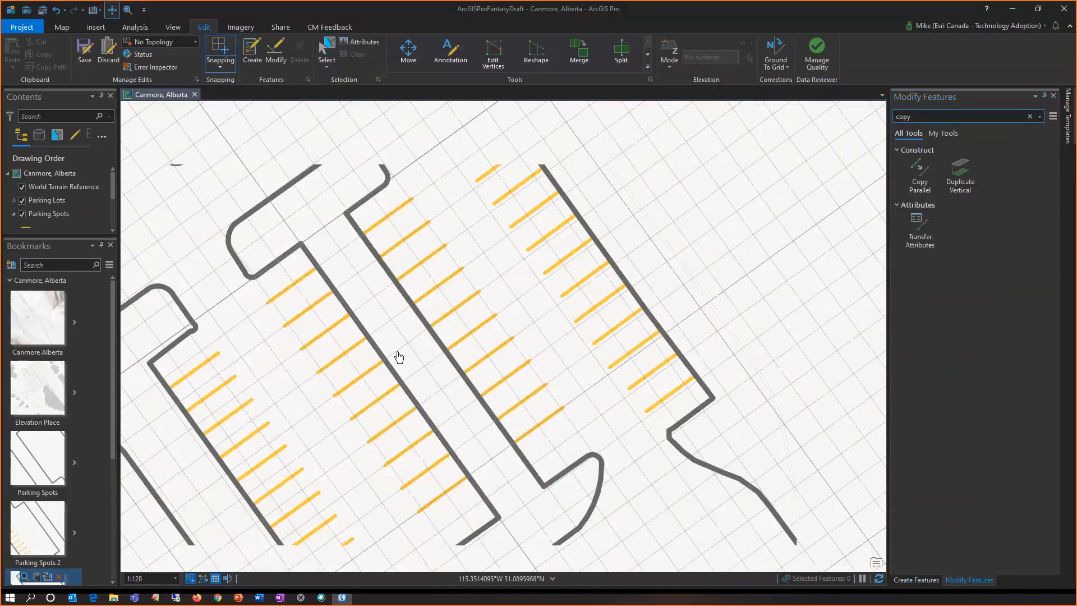
{"action": "left_click", "coordinate": [216, 579]}
{"action": "left_click_drag", "start_coordinate": [224, 365], "coordinate": [381, 416]}
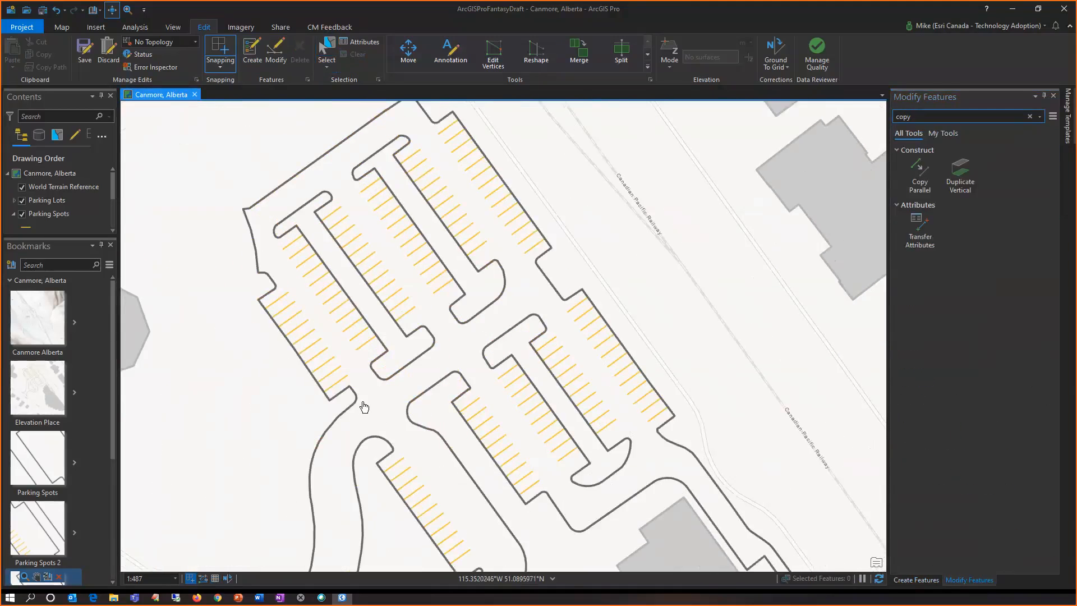
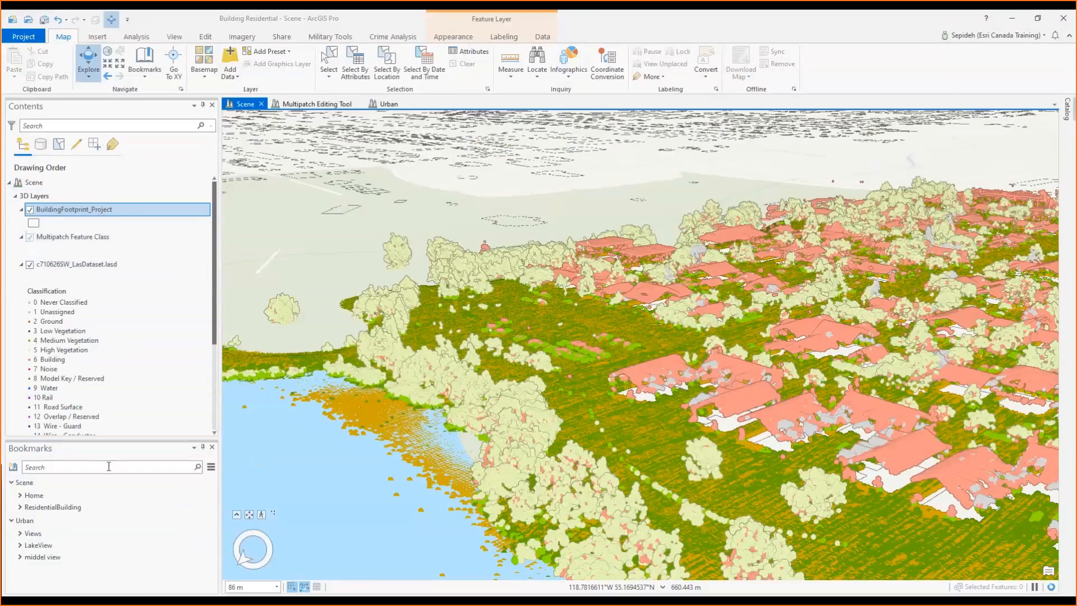
Step: Go to the ResidentialBuilding bookmark in the Building Residential scene and measure the building's height in the LAS point cloud
{"action": "left_click", "coordinate": [184, 507]}
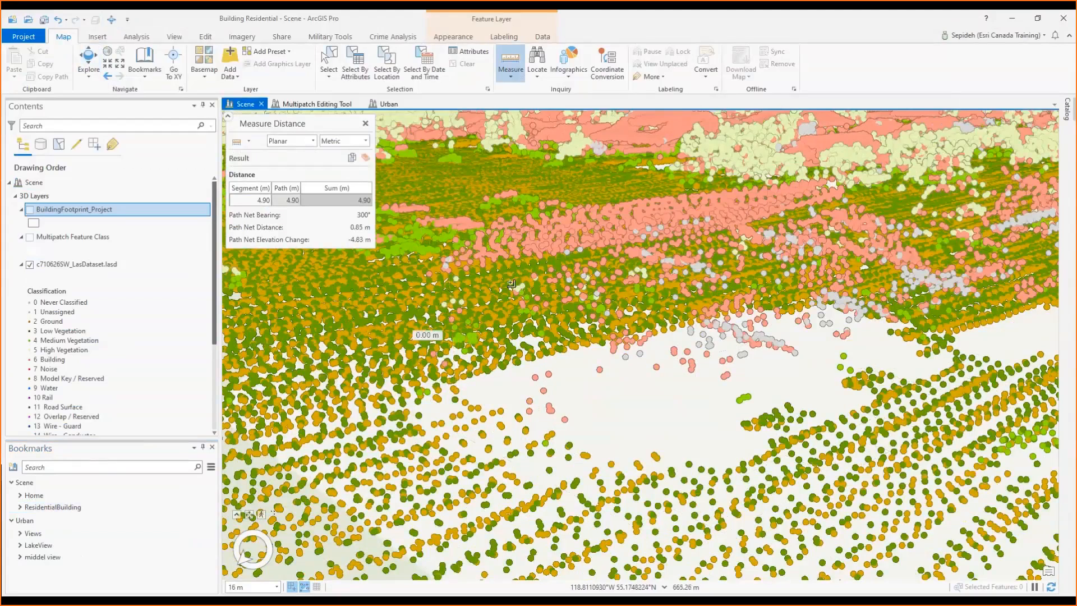
{"action": "left_click", "coordinate": [519, 420]}
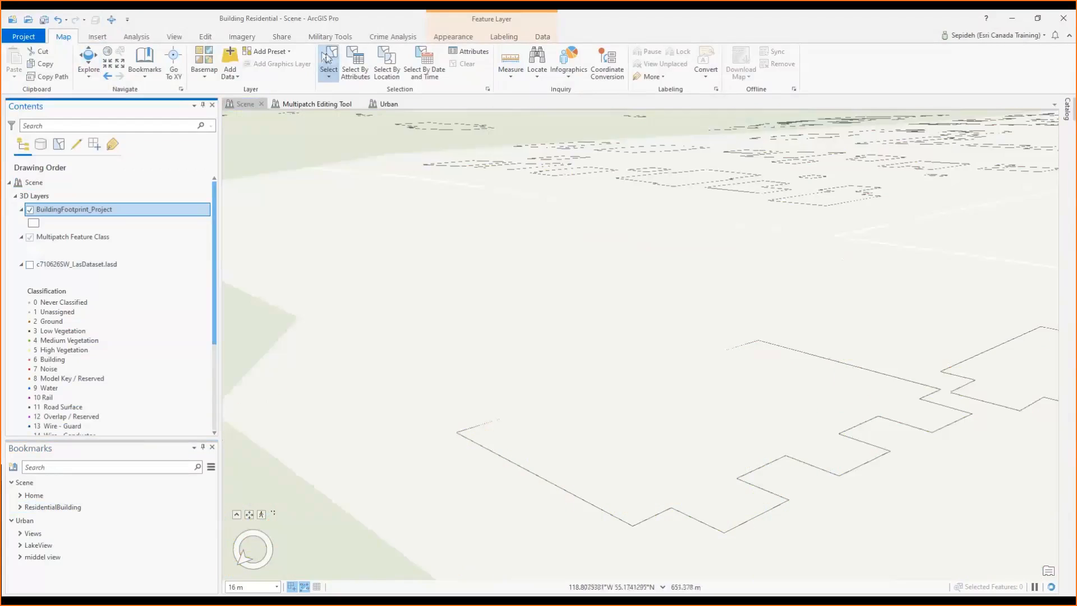
Step: Select the building footprint in the foreground and paste a copy into the Multipatch Feature Class template with Paste Special
{"action": "left_click", "coordinate": [464, 373]}
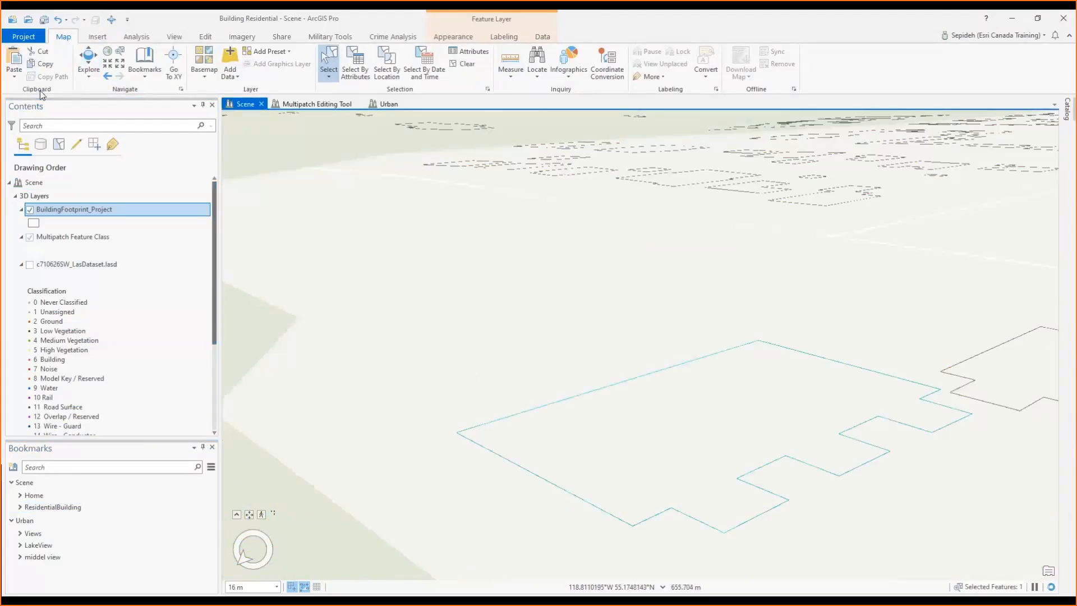
{"action": "key", "text": "ctrl+shift+v"}
{"action": "left_click", "coordinate": [596, 307]}
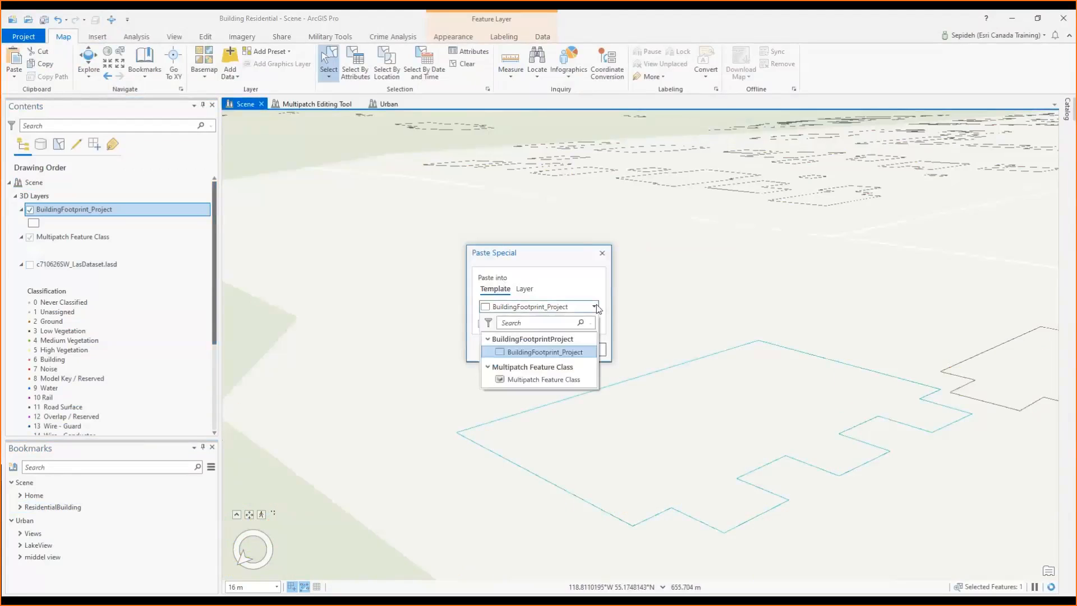
{"action": "left_click", "coordinate": [558, 380]}
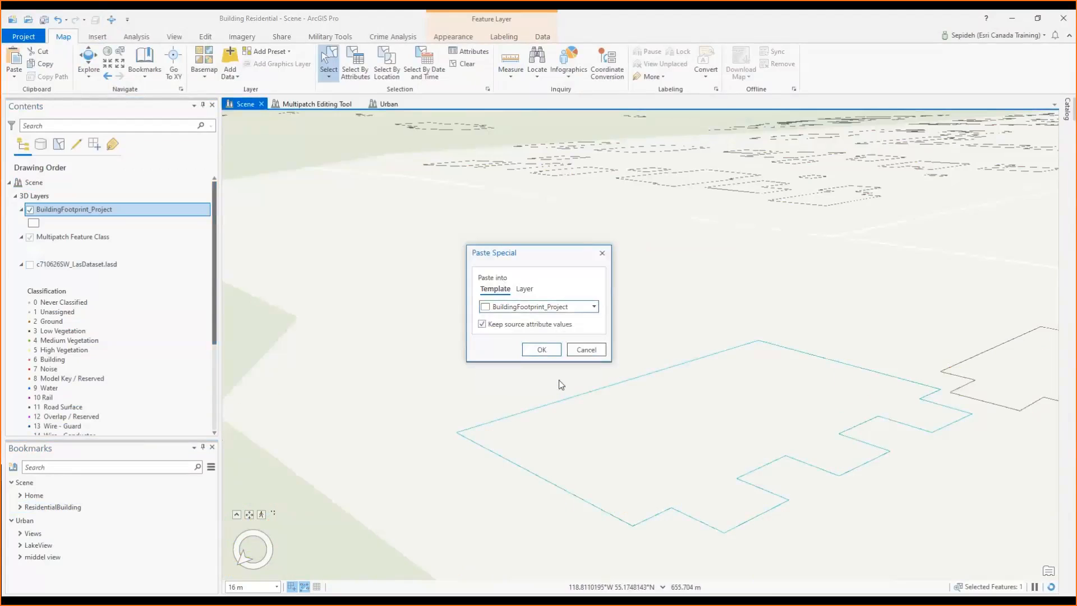
{"action": "left_click", "coordinate": [542, 349]}
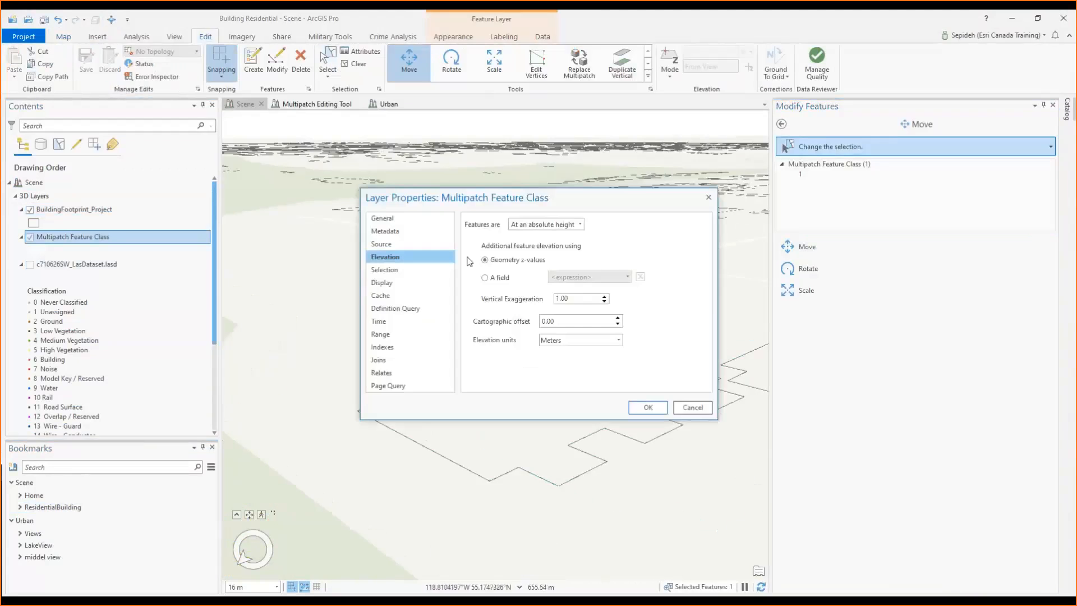
Step: Set the Multipatch Feature Class layer's elevation to On the ground and collapse the Modify Features pane
{"action": "left_click", "coordinate": [580, 224]}
{"action": "left_click", "coordinate": [566, 241]}
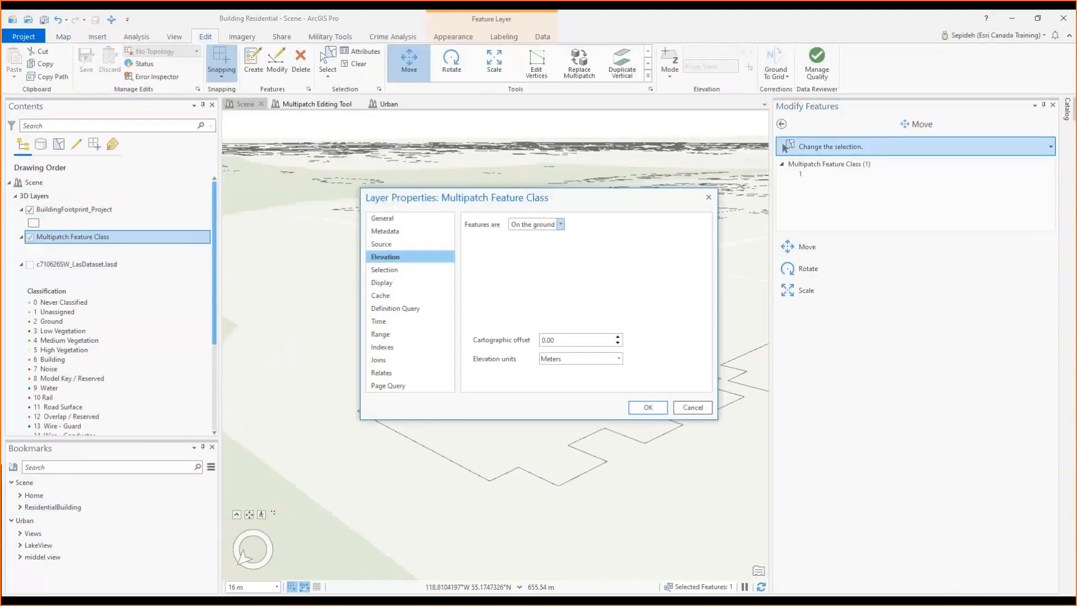
{"action": "left_click", "coordinate": [648, 407]}
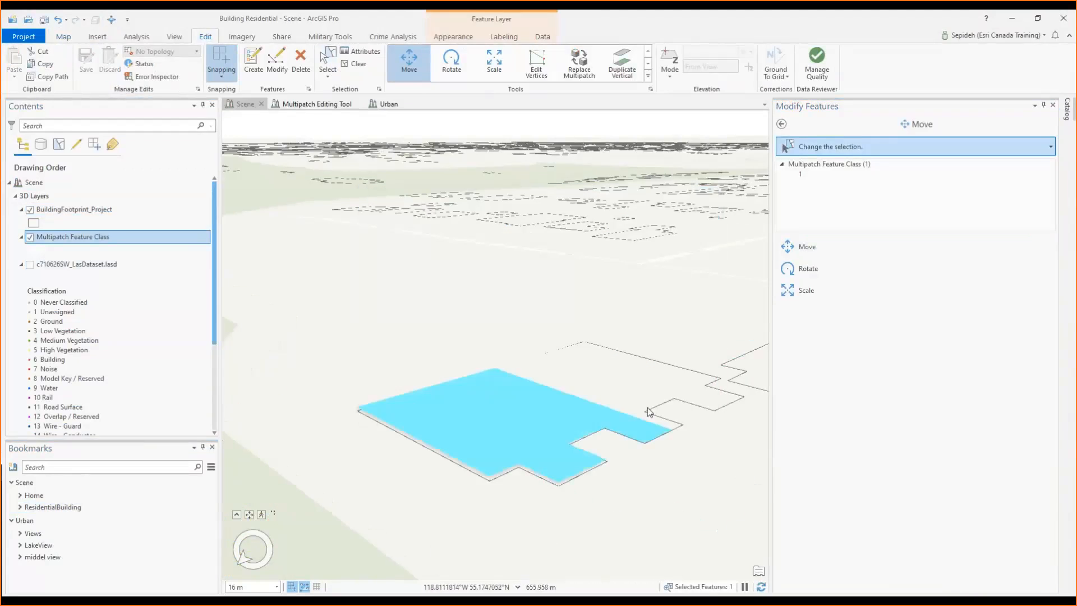
{"action": "left_click", "coordinate": [1044, 105]}
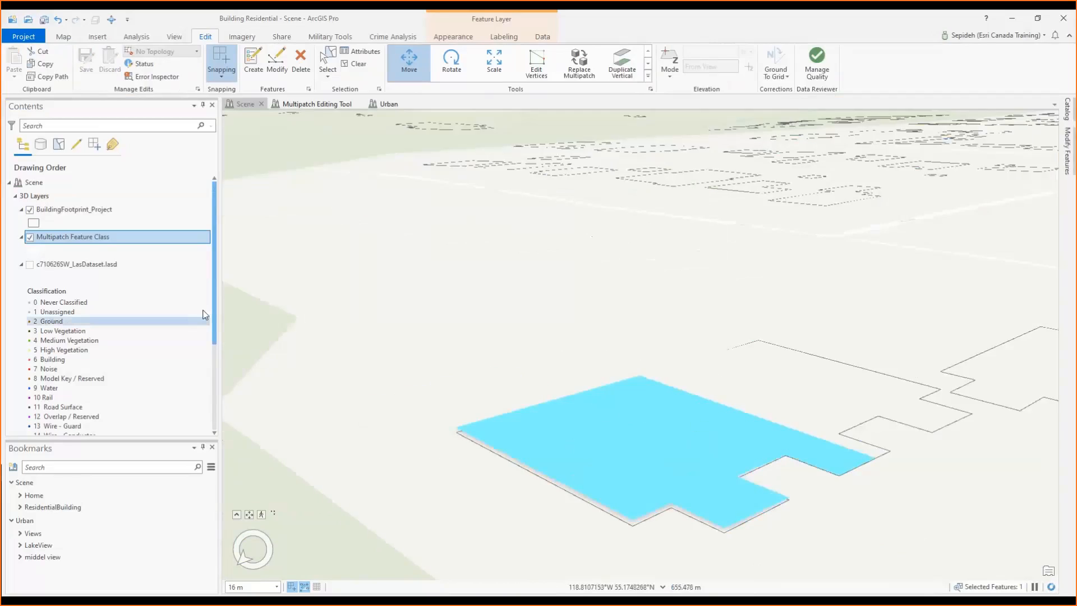
Step: Turn off the WorldElevation3D/Terrain3D elevation surface in the scene
{"action": "left_click_drag", "start_coordinate": [215, 314], "coordinate": [219, 398]}
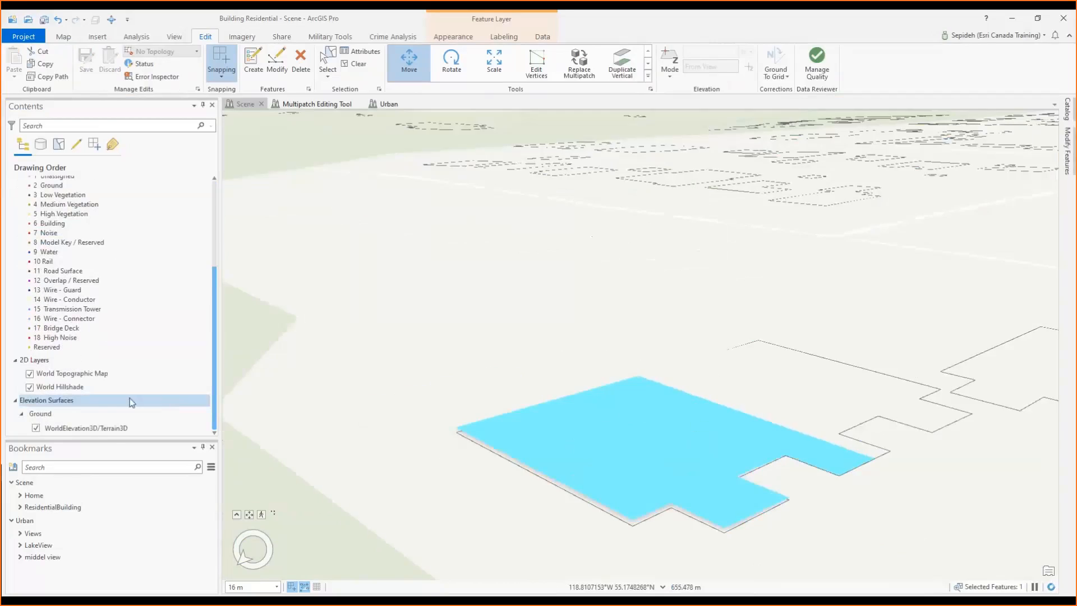
{"action": "left_click", "coordinate": [36, 429]}
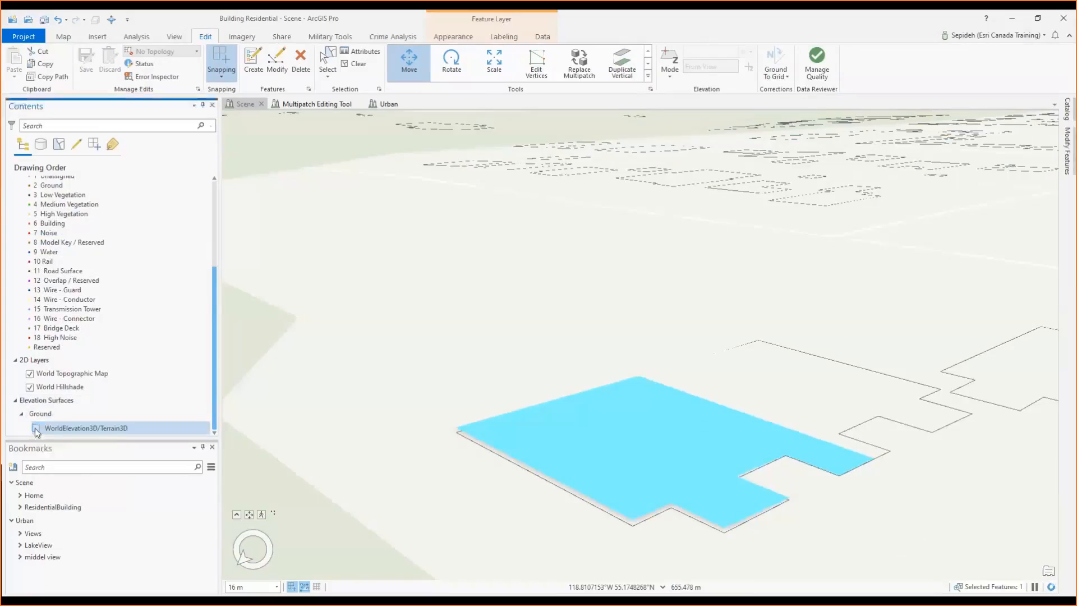
{"action": "left_click_drag", "start_coordinate": [215, 328], "coordinate": [215, 232]}
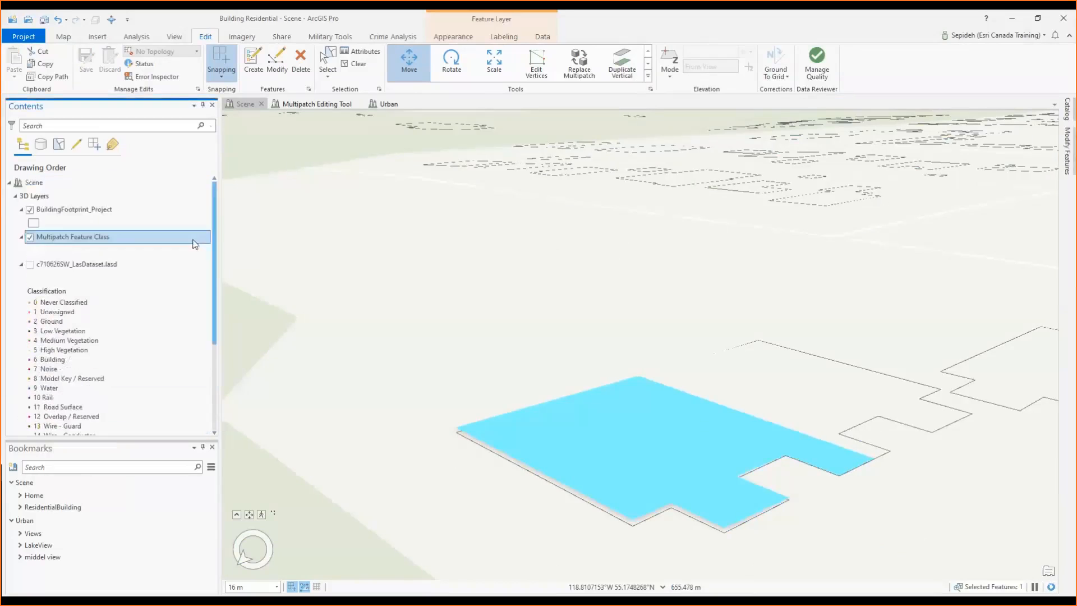
Step: Extrude the pasted multipatch footprint to a height of 3 m with Edit Vertices
{"action": "right_click", "coordinate": [78, 240]}
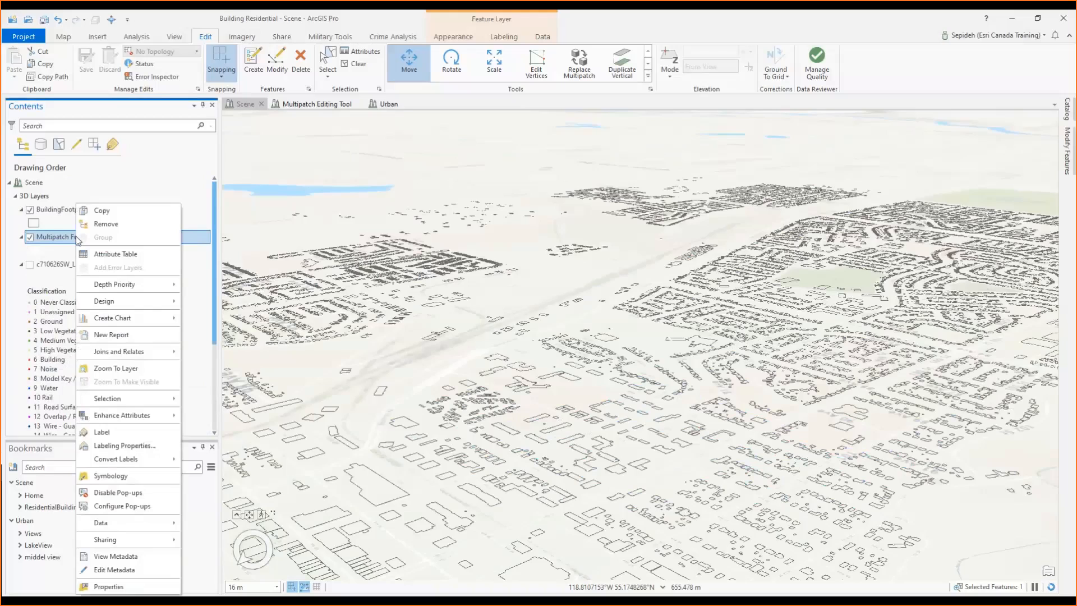
{"action": "left_click", "coordinate": [121, 368]}
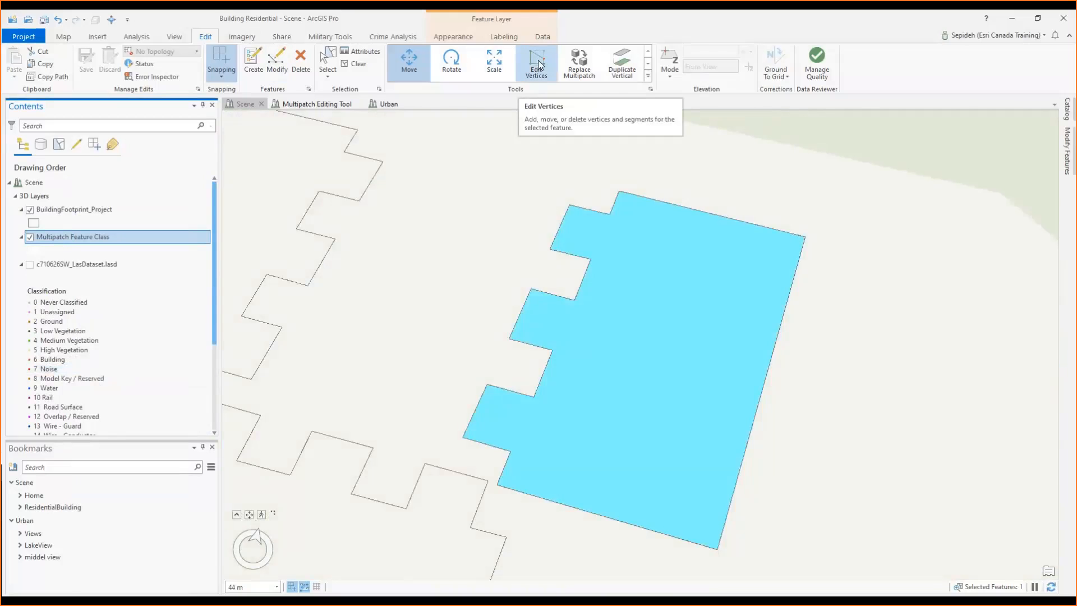
{"action": "left_click", "coordinate": [275, 65]}
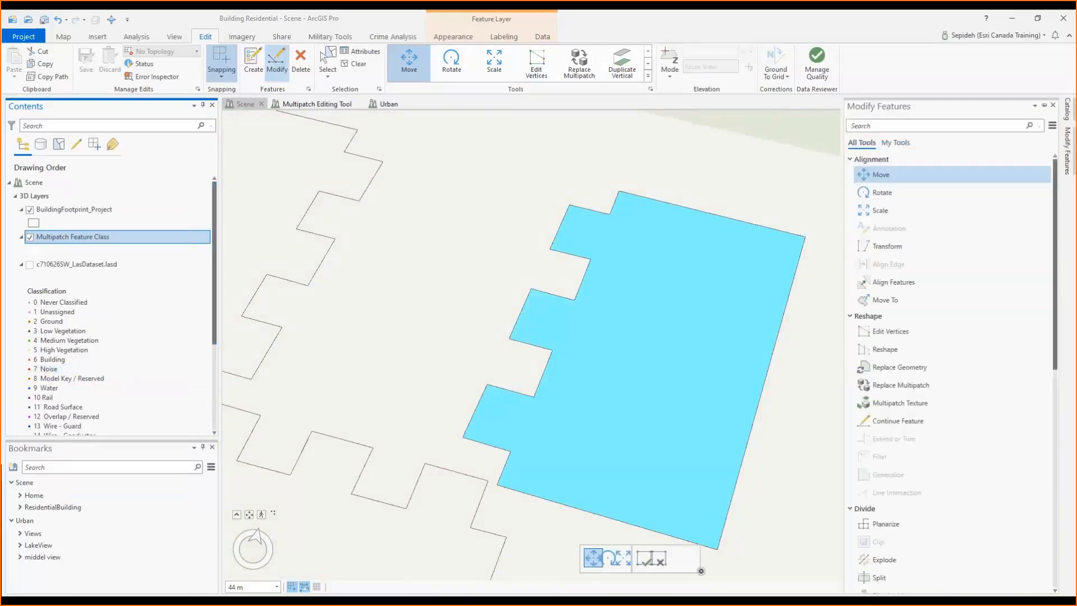
{"action": "left_click", "coordinate": [892, 331]}
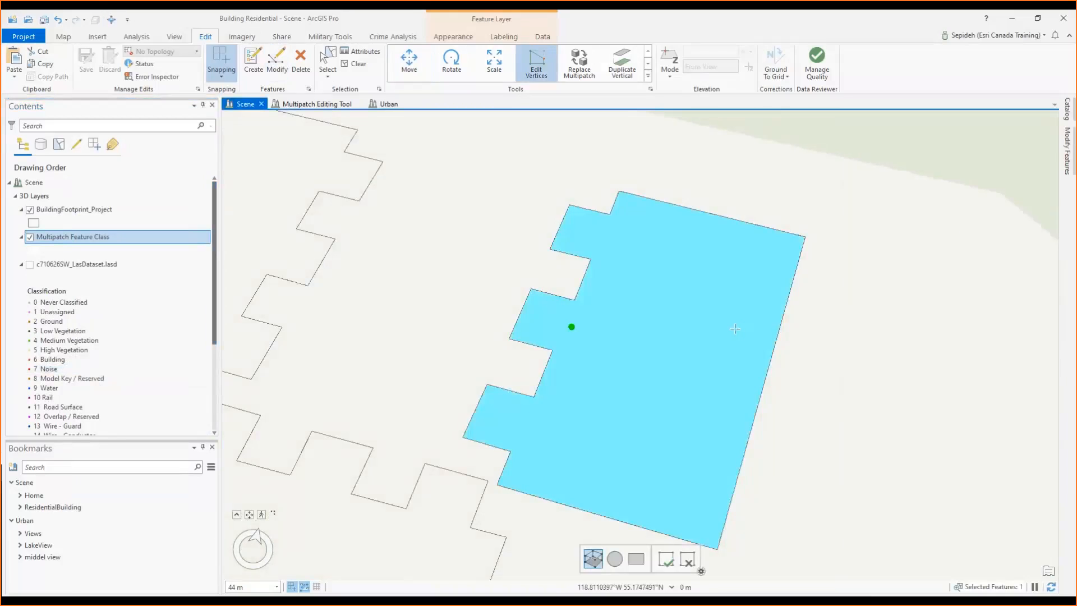
{"action": "right_click", "coordinate": [571, 325]}
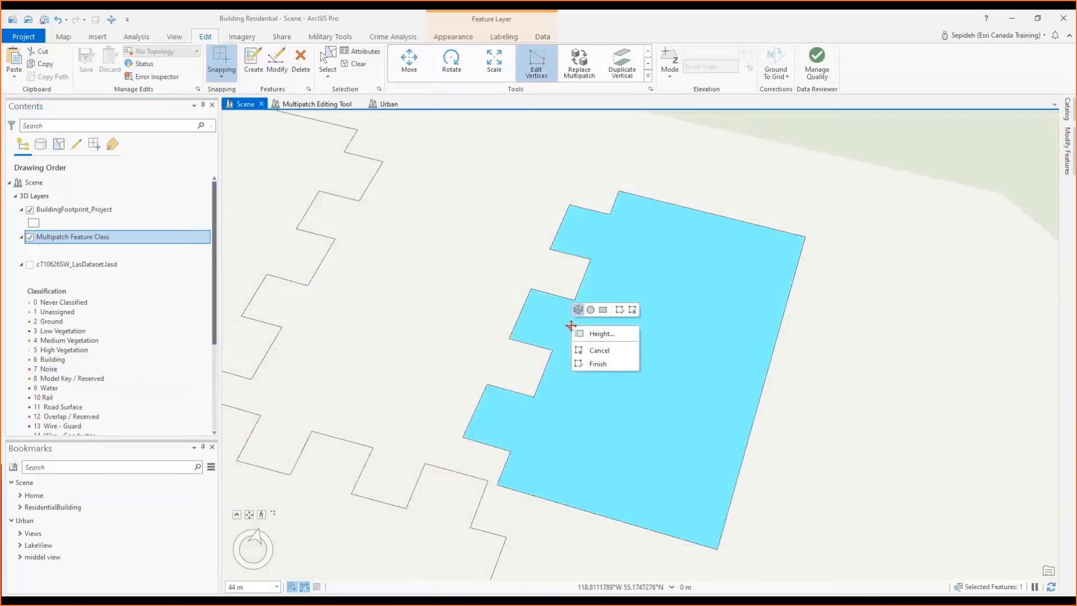
{"action": "left_click", "coordinate": [600, 334]}
{"action": "type", "text": "3"}
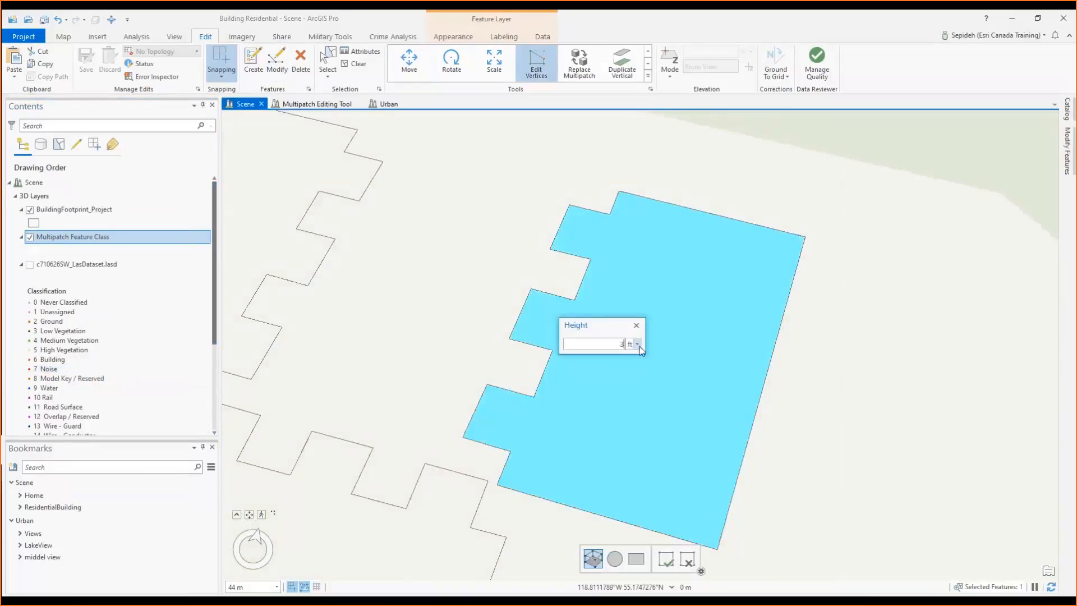
{"action": "left_click", "coordinate": [637, 344]}
{"action": "left_click", "coordinate": [633, 421]}
{"action": "key", "text": "Return"}
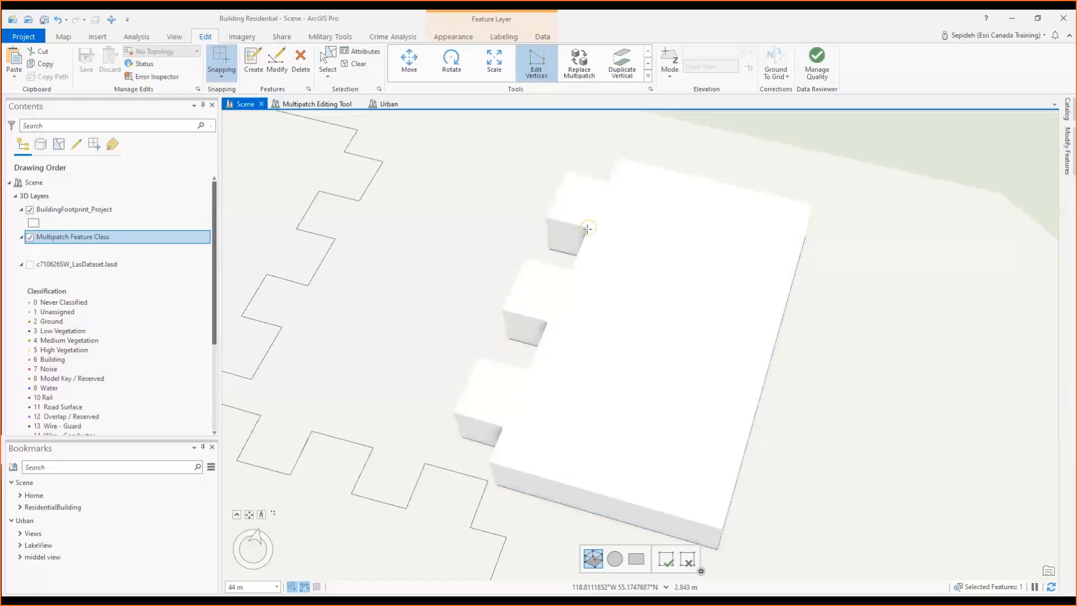
Step: Split the top face along the wall line to separate the middle and southern projections from the main roof
{"action": "left_click", "coordinate": [570, 268]}
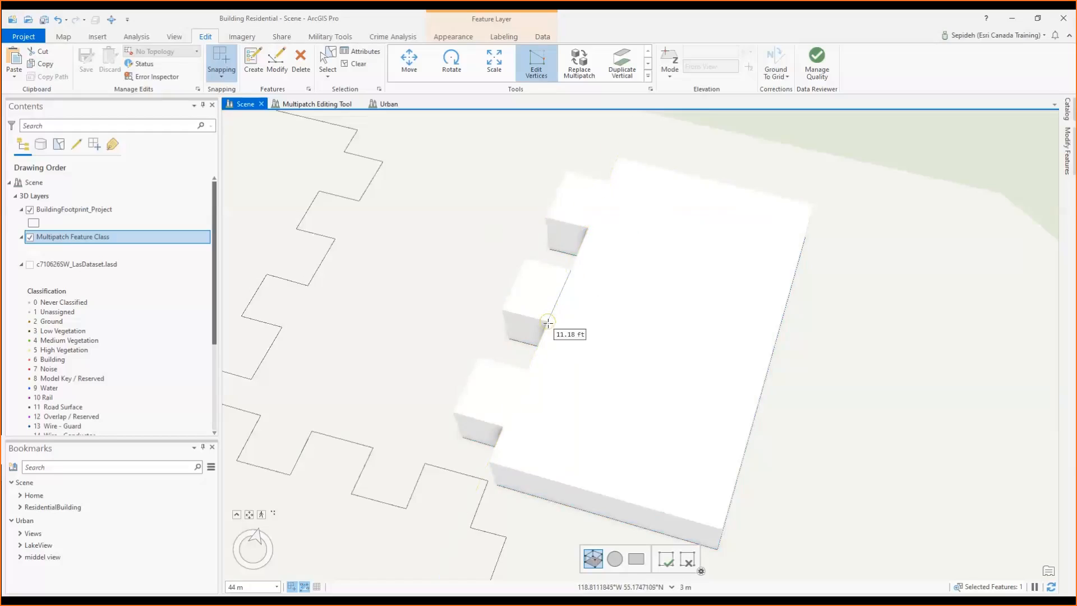
{"action": "left_click", "coordinate": [548, 322]}
{"action": "left_click", "coordinate": [527, 370]}
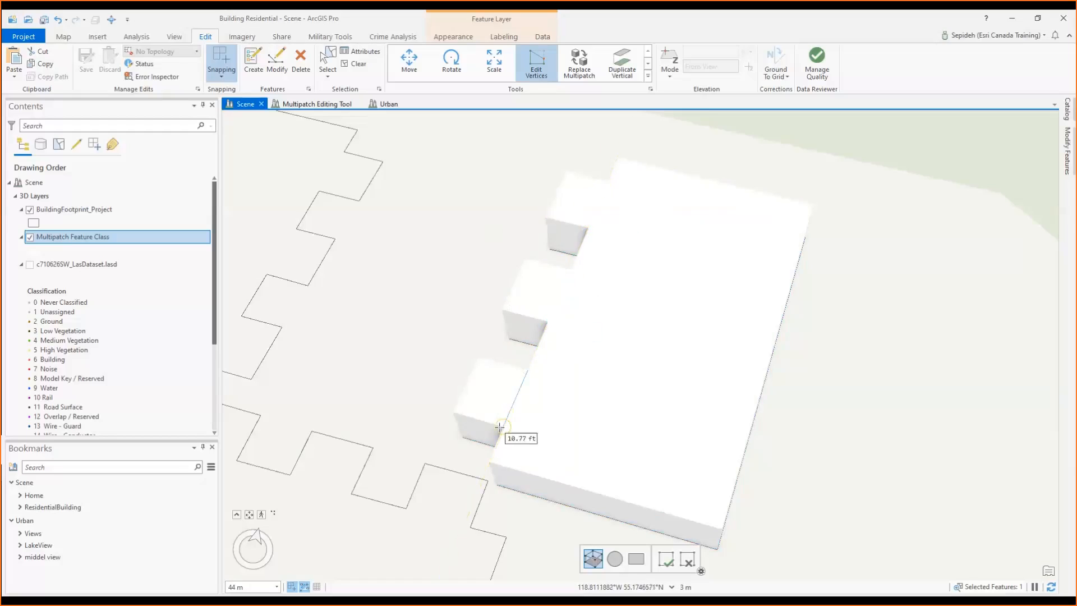
{"action": "double_click", "coordinate": [503, 427]}
Step: Sketch rectangular dormer outlines about 13 ft deep on the main roof, one adjoining each of the three projections
{"action": "mouse_move", "coordinate": [294, 586]}
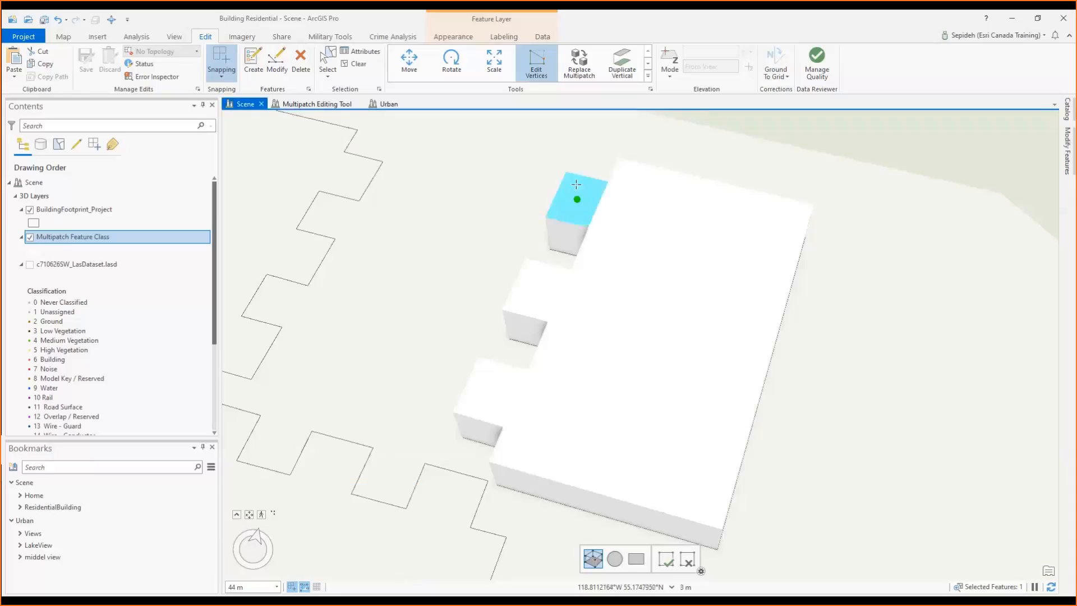
{"action": "left_click", "coordinate": [609, 181]}
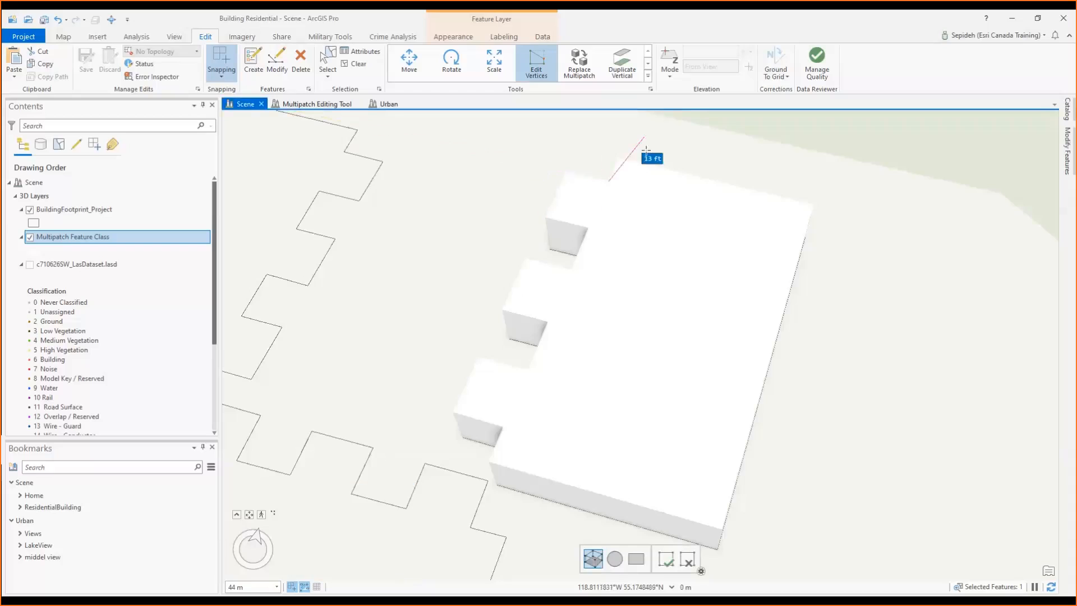
{"action": "left_click", "coordinate": [675, 198]}
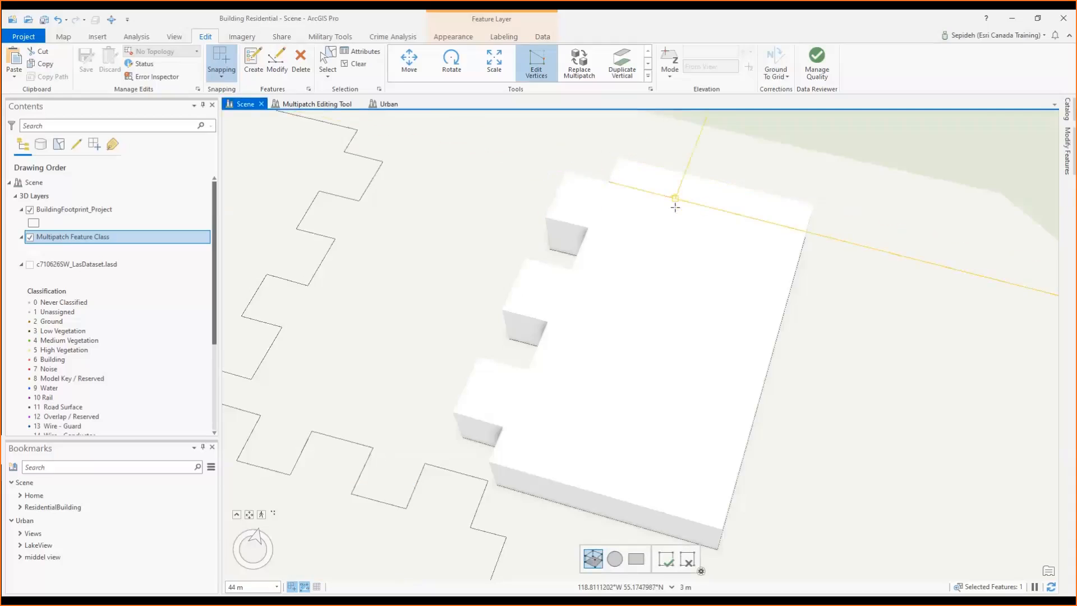
{"action": "left_click", "coordinate": [658, 241]}
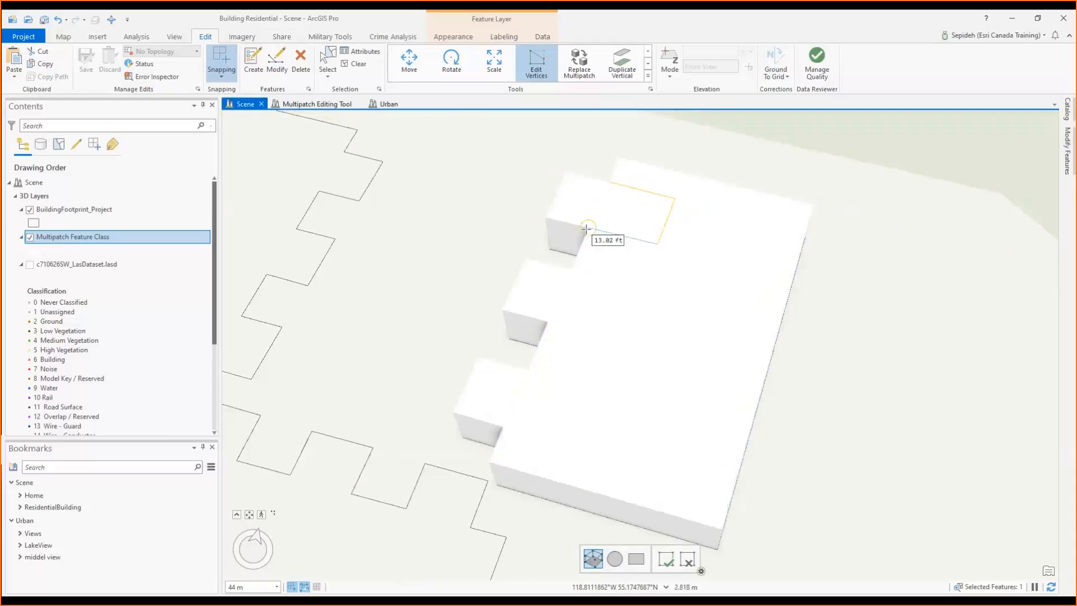
{"action": "left_click", "coordinate": [588, 227]}
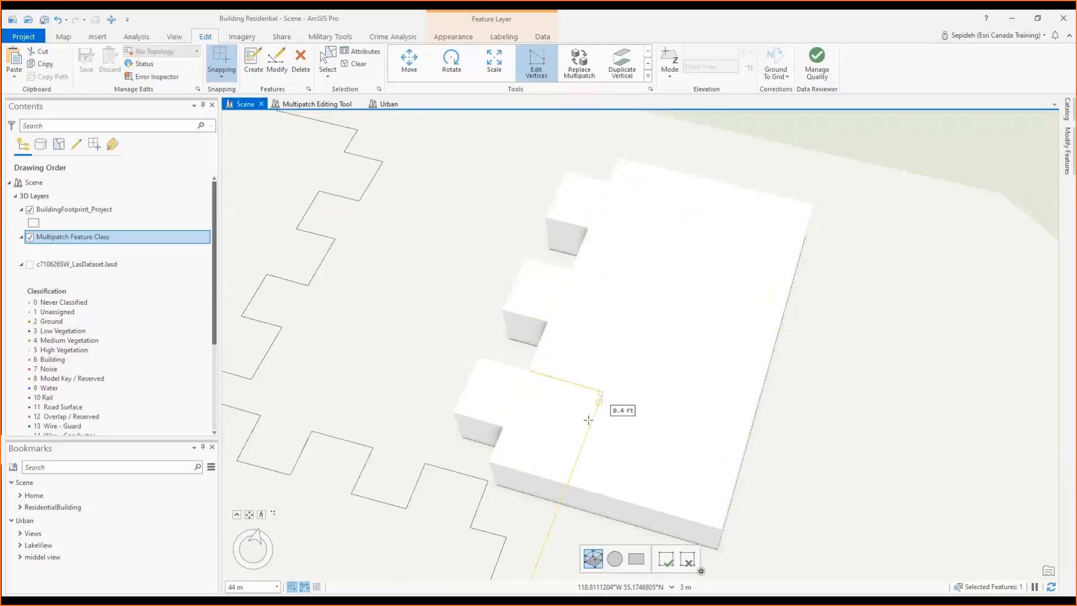
Step: Extrude the northern dormer outline upward by 1.6 m
{"action": "right_click", "coordinate": [633, 212]}
{"action": "left_click", "coordinate": [653, 219]}
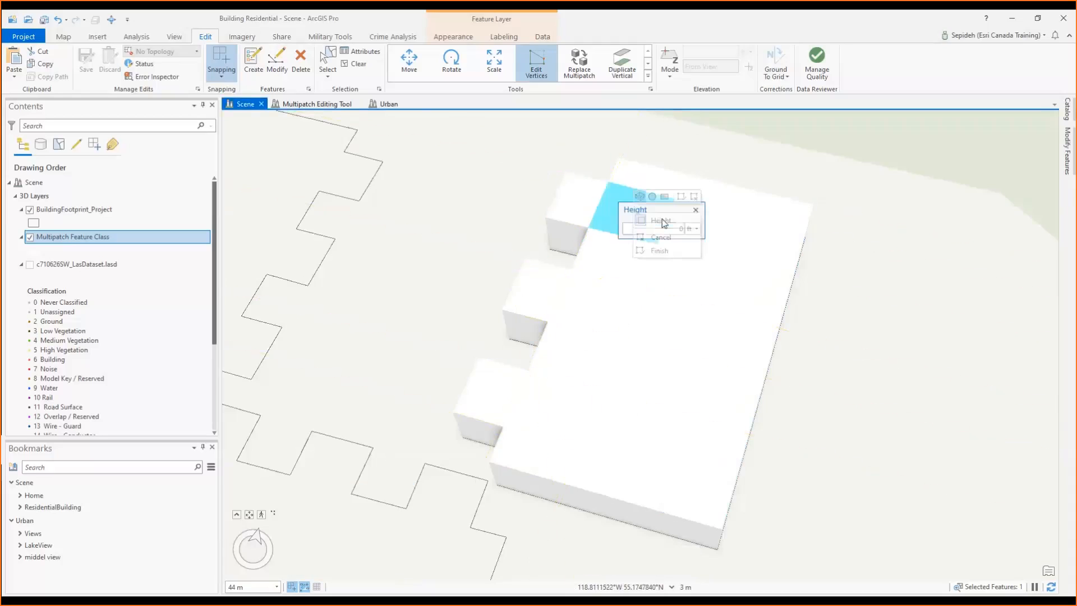
{"action": "left_click", "coordinate": [685, 229]}
{"action": "left_click", "coordinate": [697, 308]}
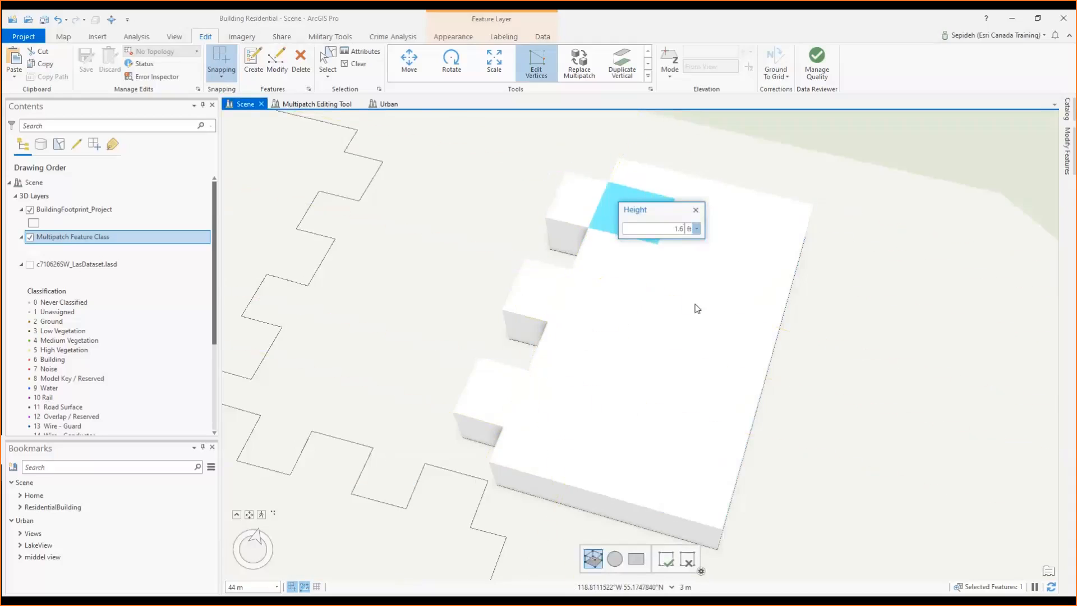
{"action": "key", "text": "Return"}
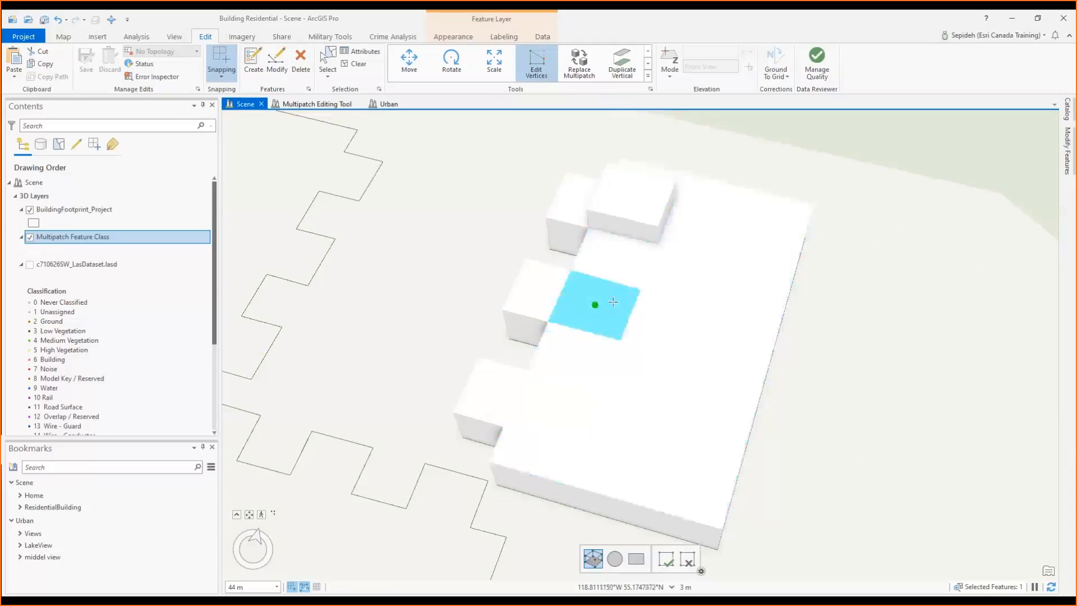
Step: Extrude the middle and southern dormer outlines upward by 1.6 m each
{"action": "right_click", "coordinate": [595, 304]}
{"action": "left_click", "coordinate": [613, 314]}
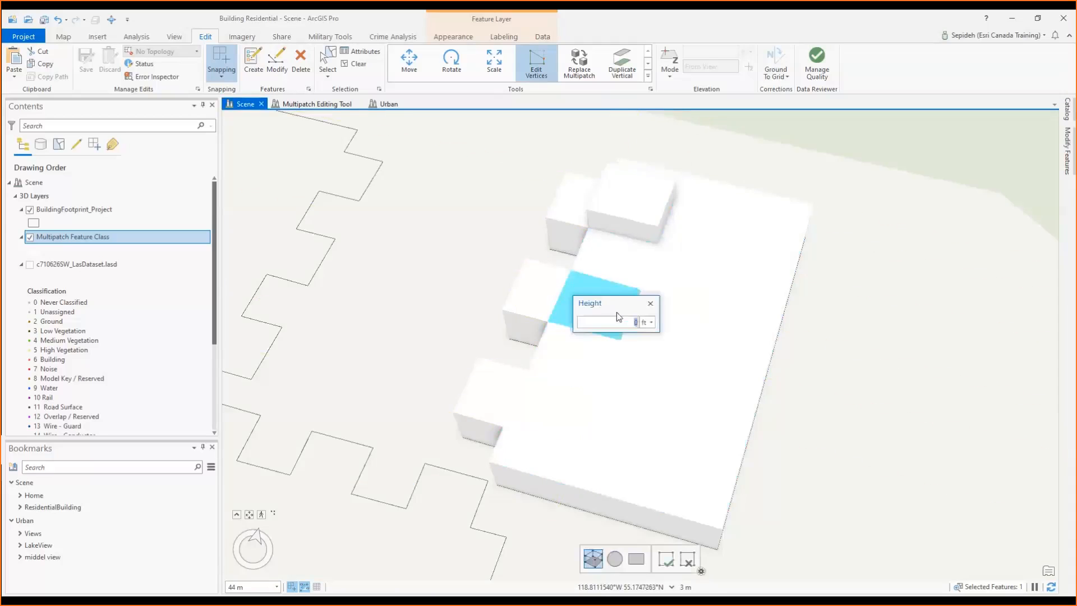
{"action": "left_click", "coordinate": [645, 322]}
{"action": "left_click", "coordinate": [651, 394]}
{"action": "key", "text": "Return"}
{"action": "right_click", "coordinate": [556, 408]}
{"action": "left_click", "coordinate": [582, 418]}
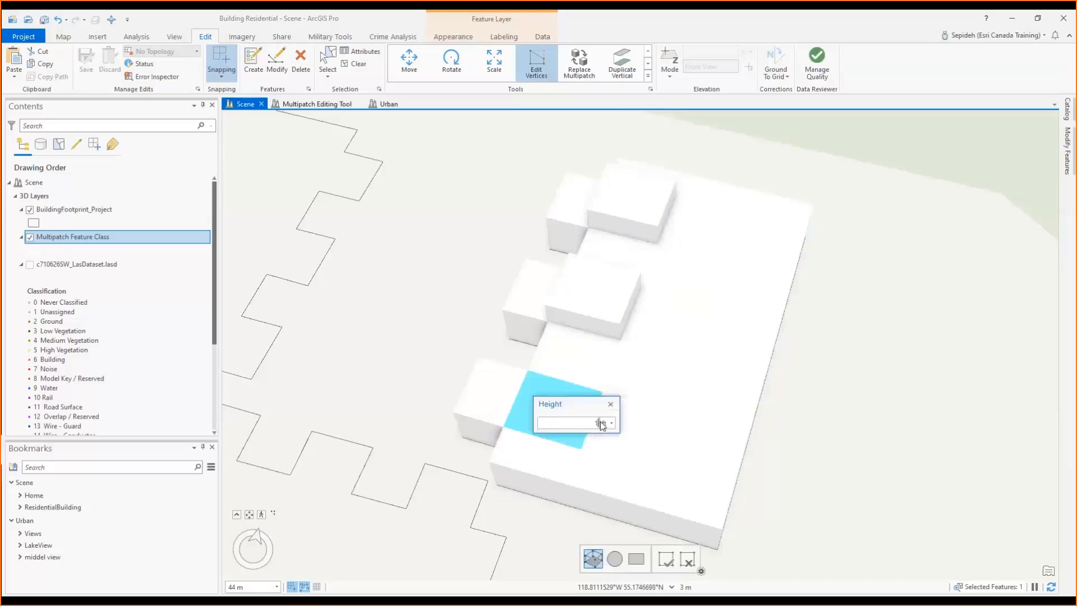
{"action": "left_click", "coordinate": [611, 424]}
{"action": "left_click", "coordinate": [608, 496]}
{"action": "key", "text": "Return"}
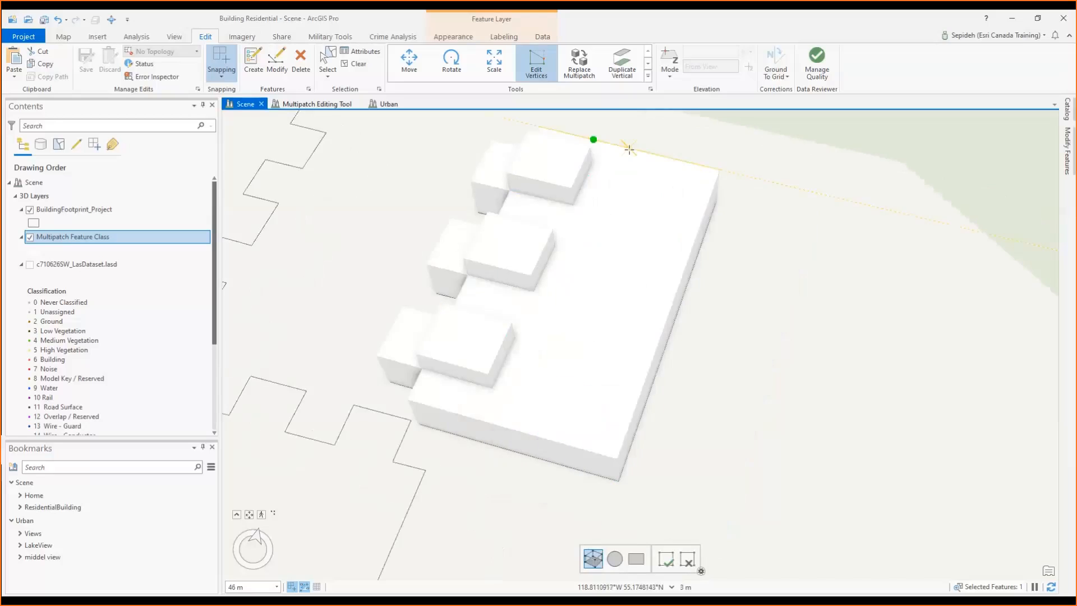
Step: Split the main roof lengthwise through its end midpoints and divide the northern dormer's roof with a central ridge line
{"action": "left_click", "coordinate": [628, 149]}
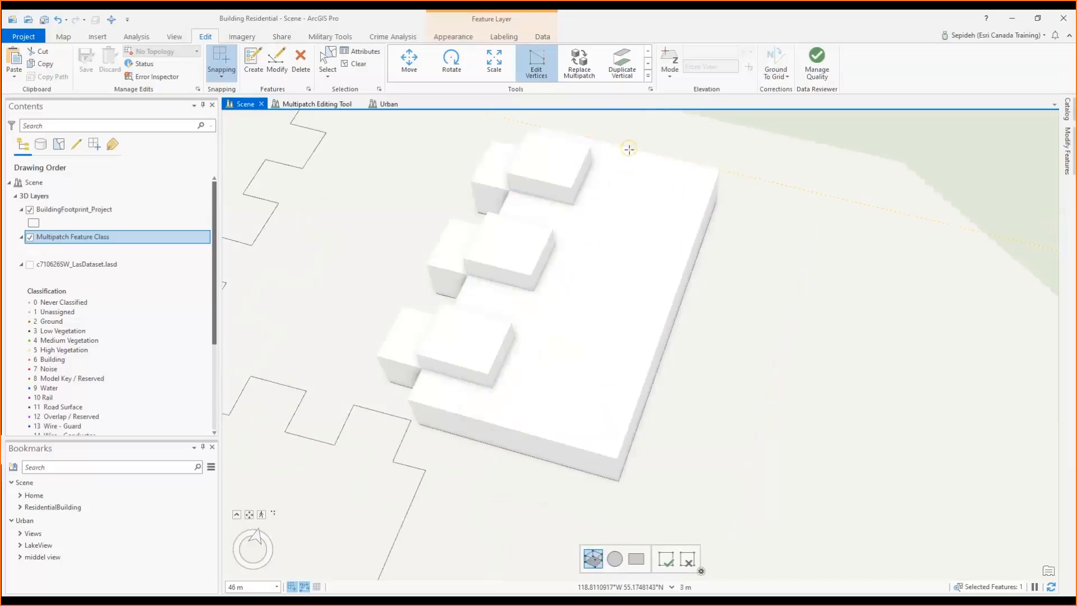
{"action": "left_click", "coordinate": [510, 430]}
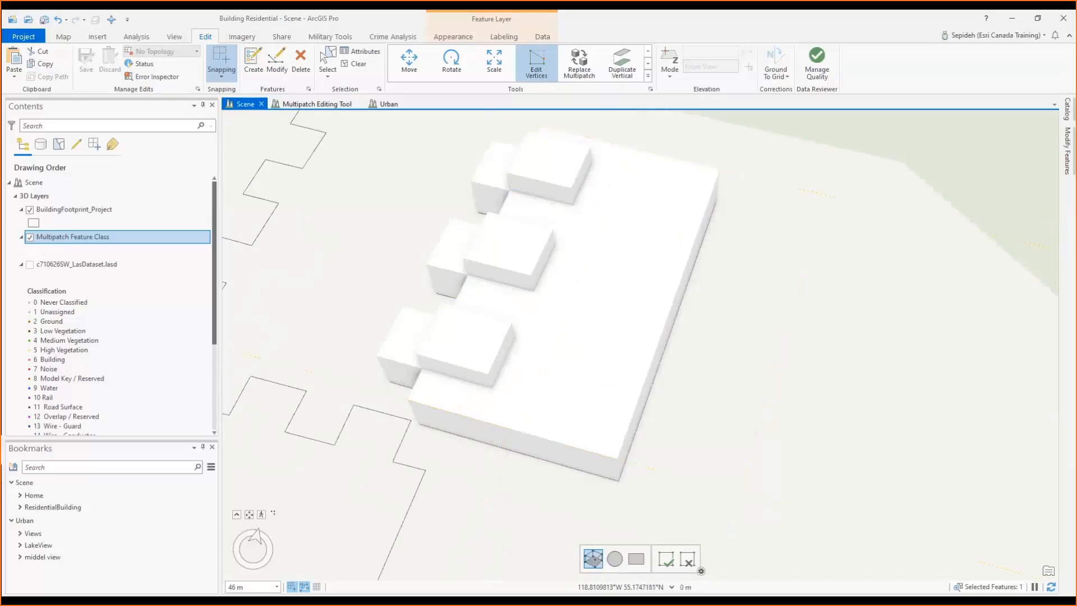
{"action": "left_click", "coordinate": [583, 166]}
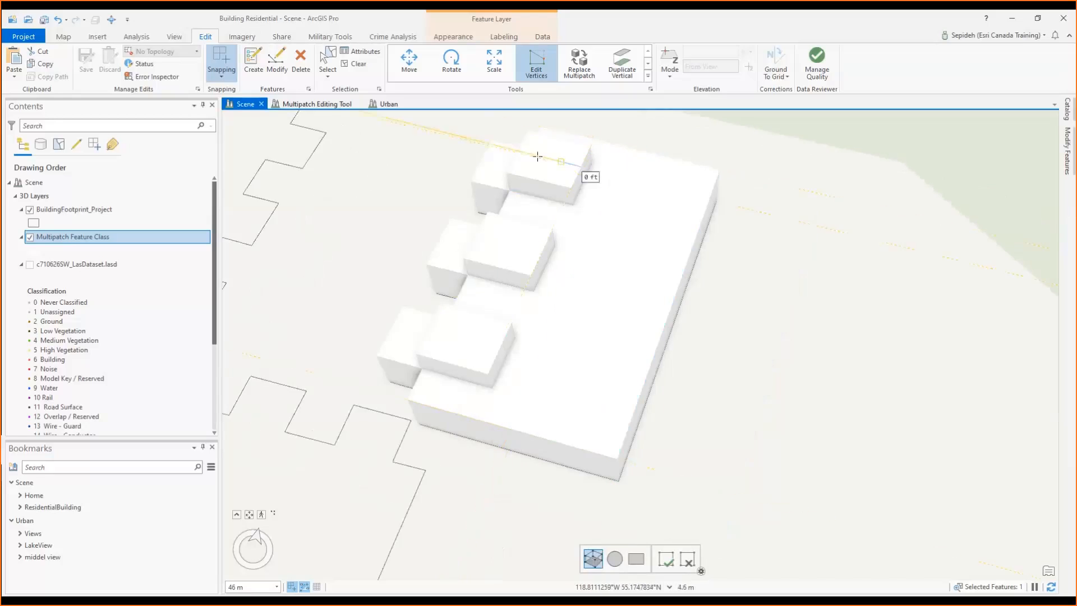
{"action": "left_click", "coordinate": [516, 150]}
Step: Raise the northern dormer's ridge line by 0.6 m
{"action": "right_click", "coordinate": [536, 156]}
{"action": "left_click", "coordinate": [561, 164]}
{"action": "left_click", "coordinate": [596, 177]}
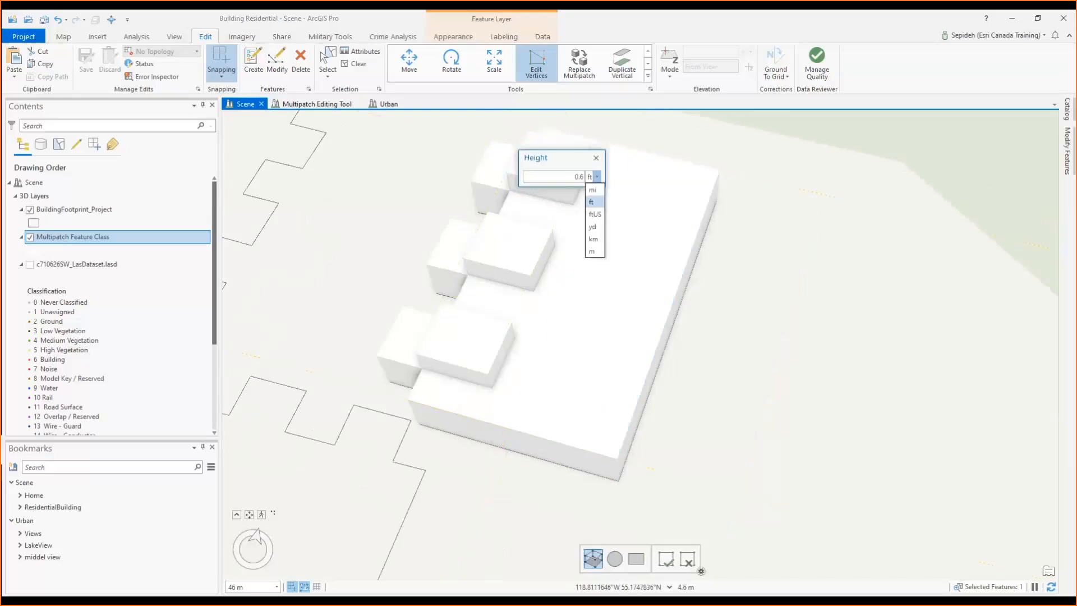
{"action": "left_click", "coordinate": [593, 252]}
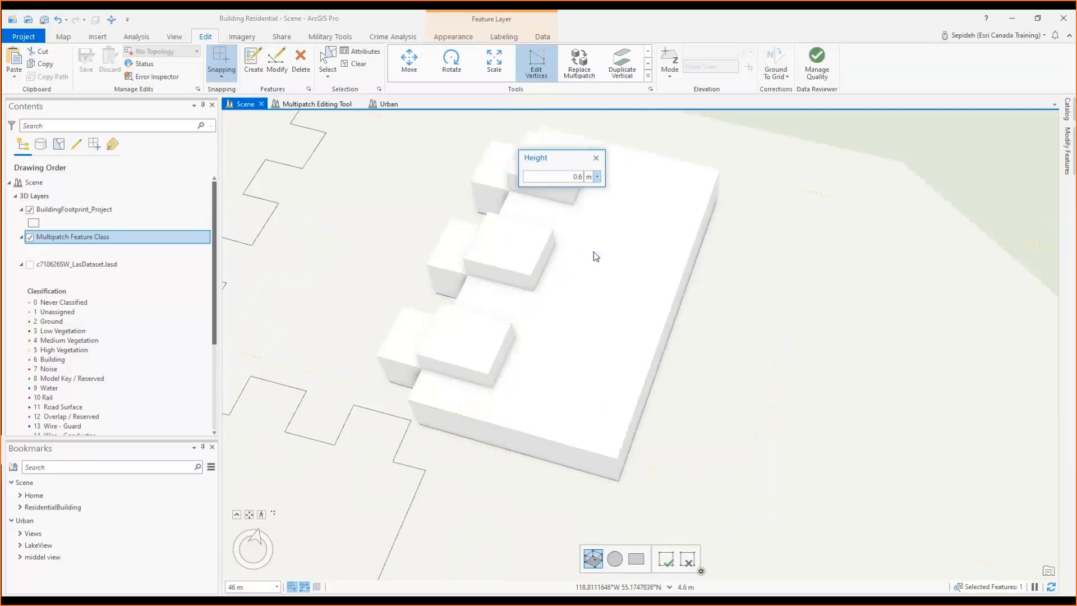
{"action": "key", "text": "Return"}
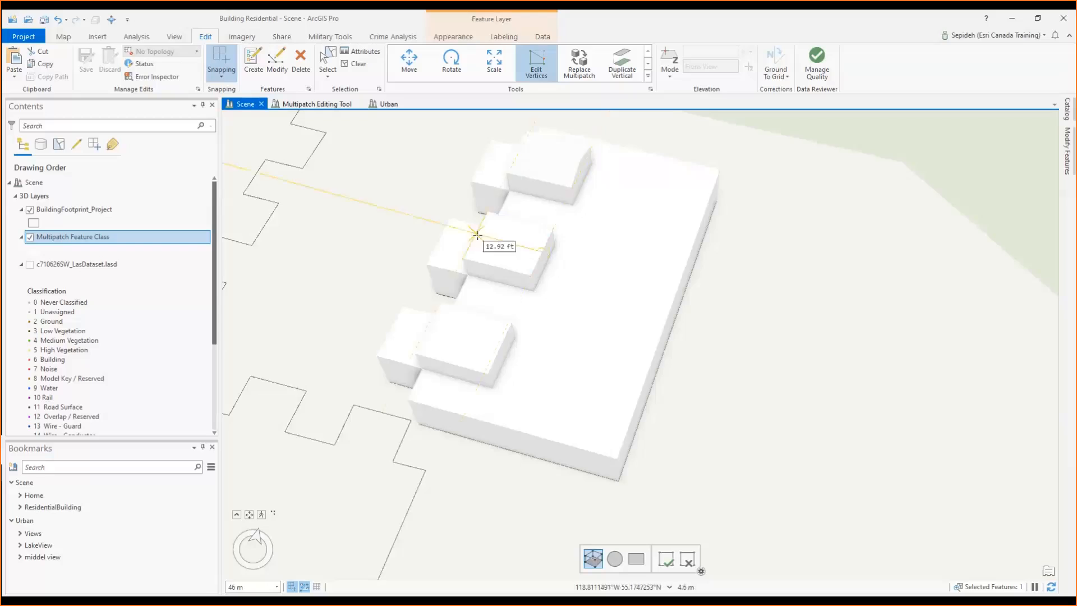
Step: Split the middle and southern dormer roofs with central ridge lines and raise each ridge by 0.6 m
{"action": "left_click", "coordinate": [501, 236]}
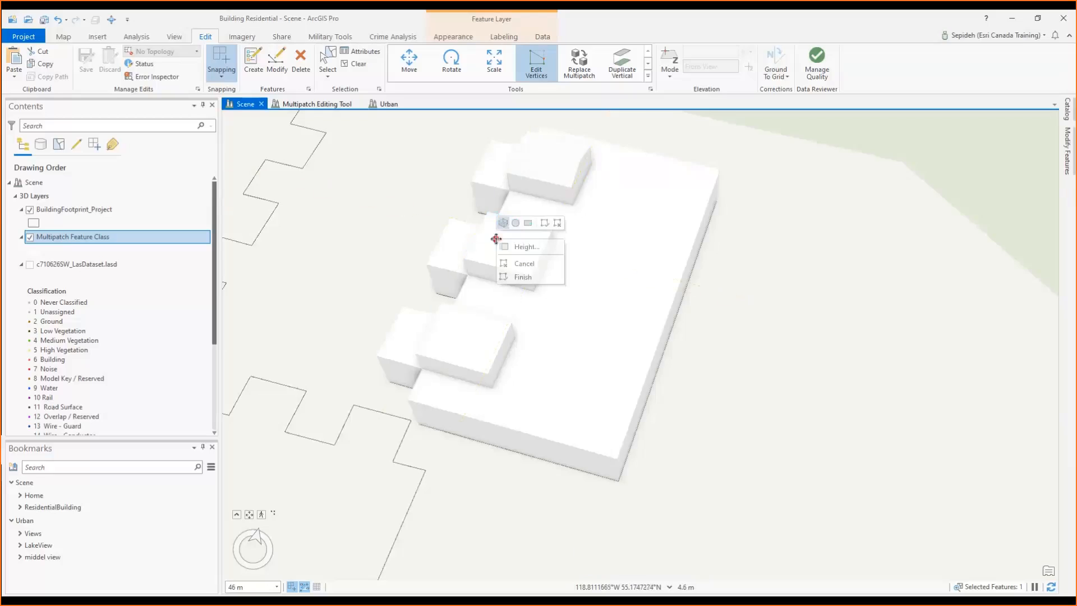
{"action": "left_click", "coordinate": [510, 244]}
{"action": "left_click", "coordinate": [550, 257]}
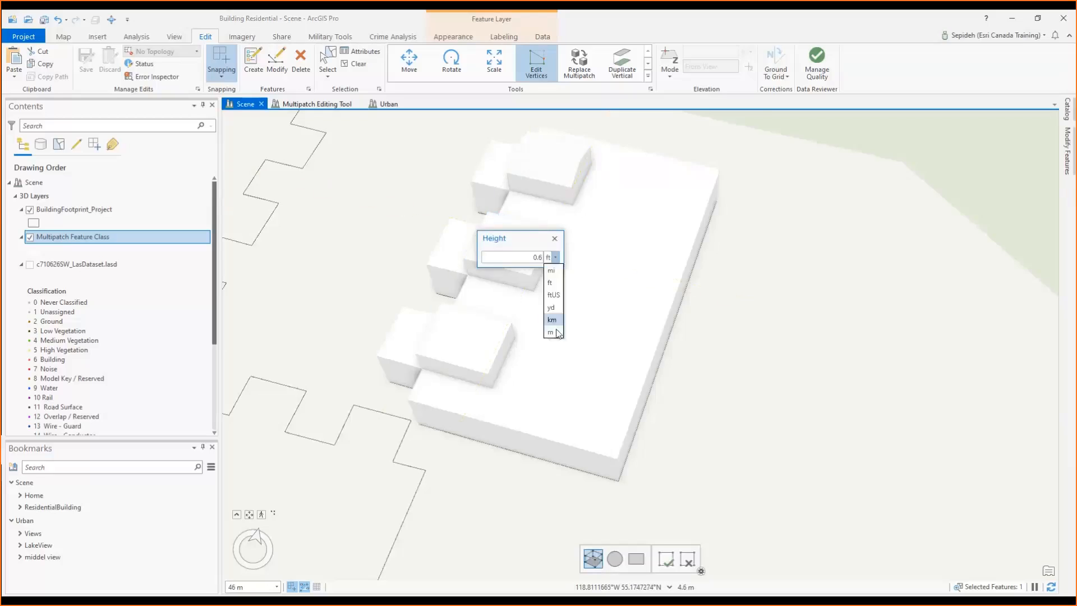
{"action": "left_click", "coordinate": [557, 334]}
{"action": "key", "text": "Return"}
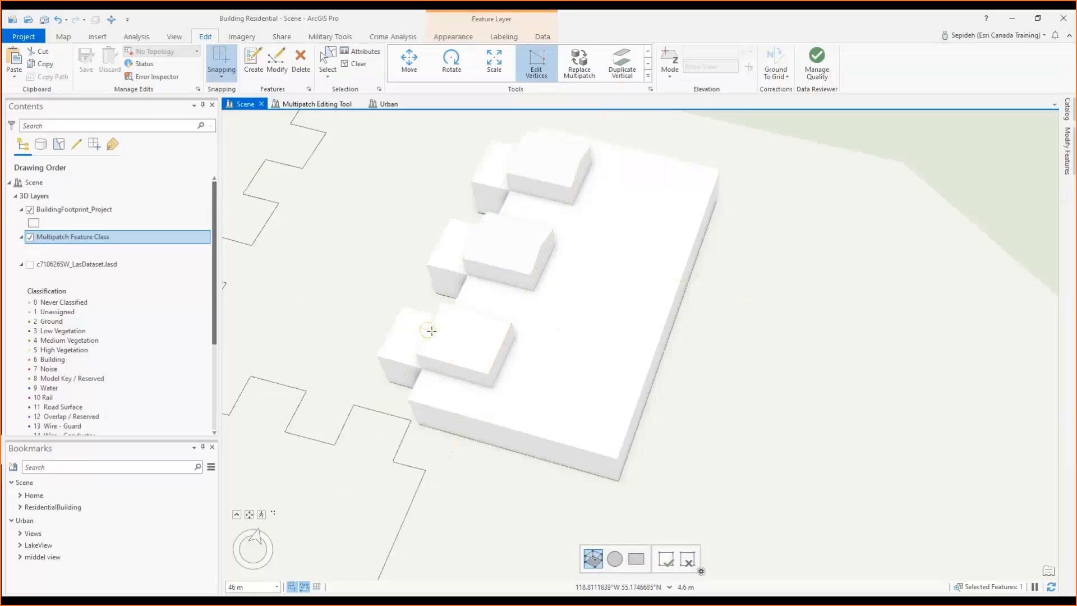
{"action": "left_click", "coordinate": [449, 335]}
{"action": "right_click", "coordinate": [449, 336]}
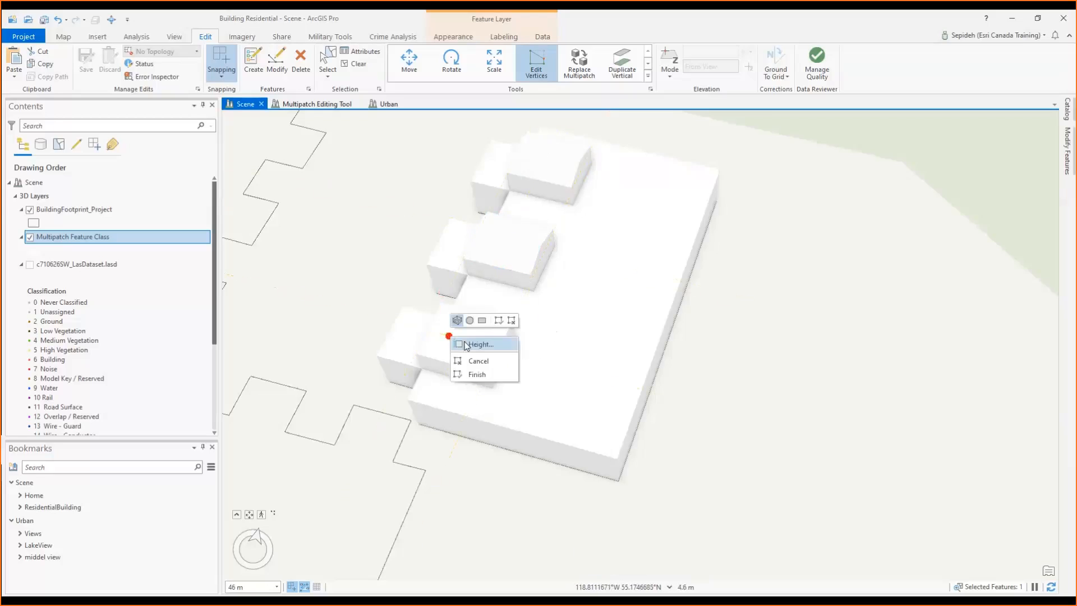
{"action": "left_click", "coordinate": [471, 344]}
{"action": "left_click", "coordinate": [503, 352]}
{"action": "left_click", "coordinate": [505, 426]}
{"action": "key", "text": "Return"}
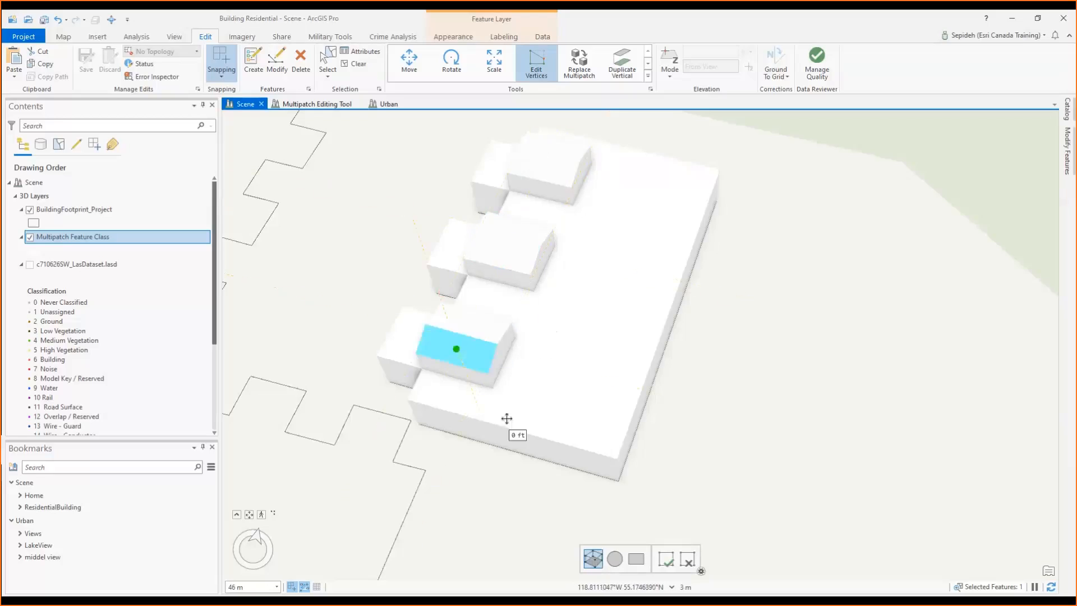
Step: Raise the main roof's central ridge line by 3.5 m to form a gable roof
{"action": "right_click", "coordinate": [549, 332]}
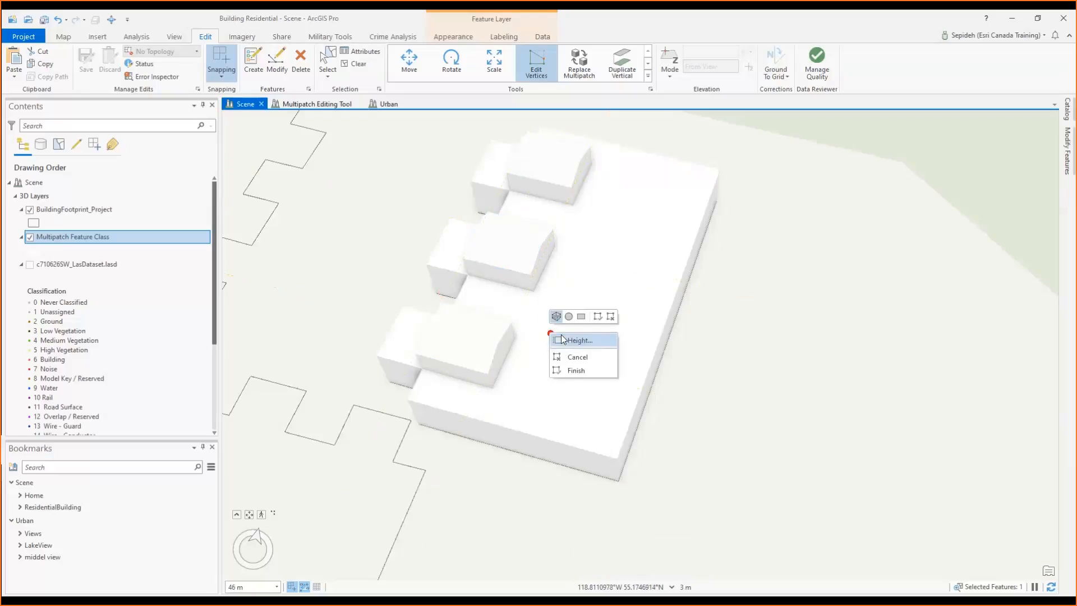
{"action": "left_click", "coordinate": [562, 337]}
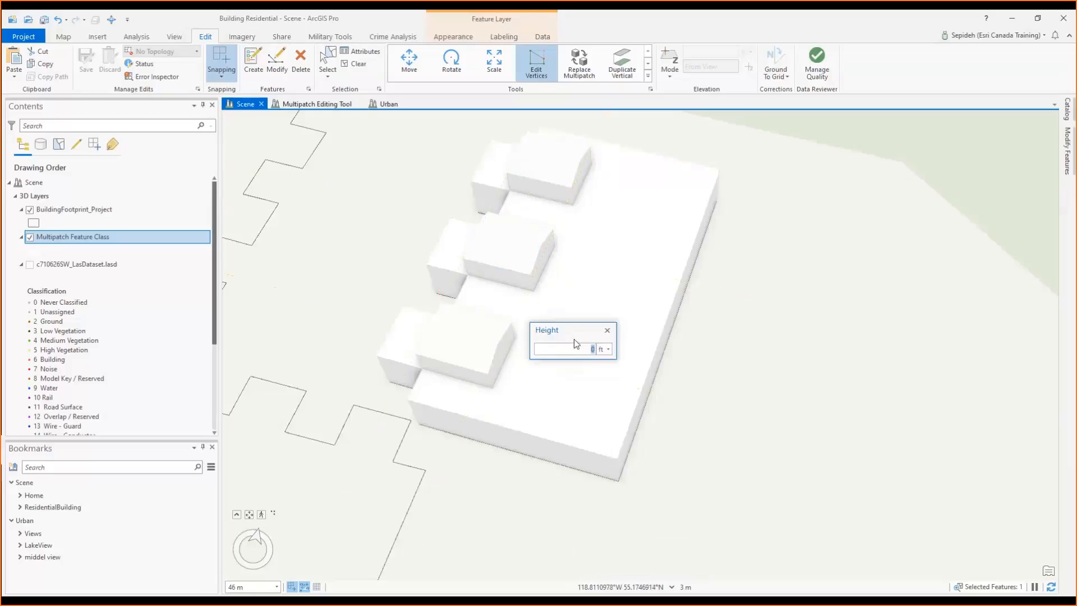
{"action": "left_click", "coordinate": [608, 349]}
{"action": "left_click", "coordinate": [604, 427]}
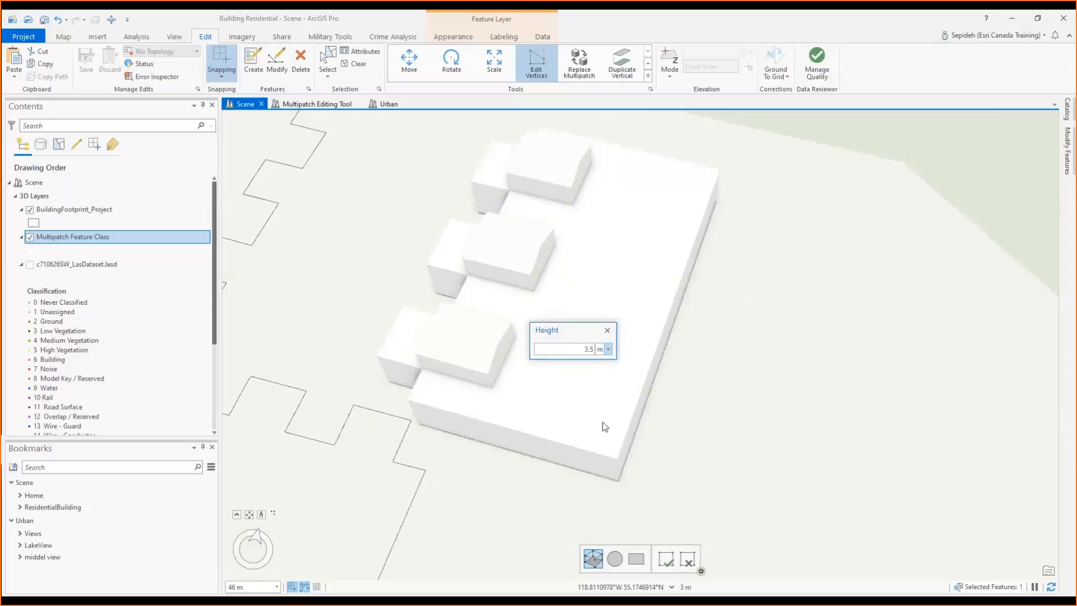
{"action": "key", "text": "Return"}
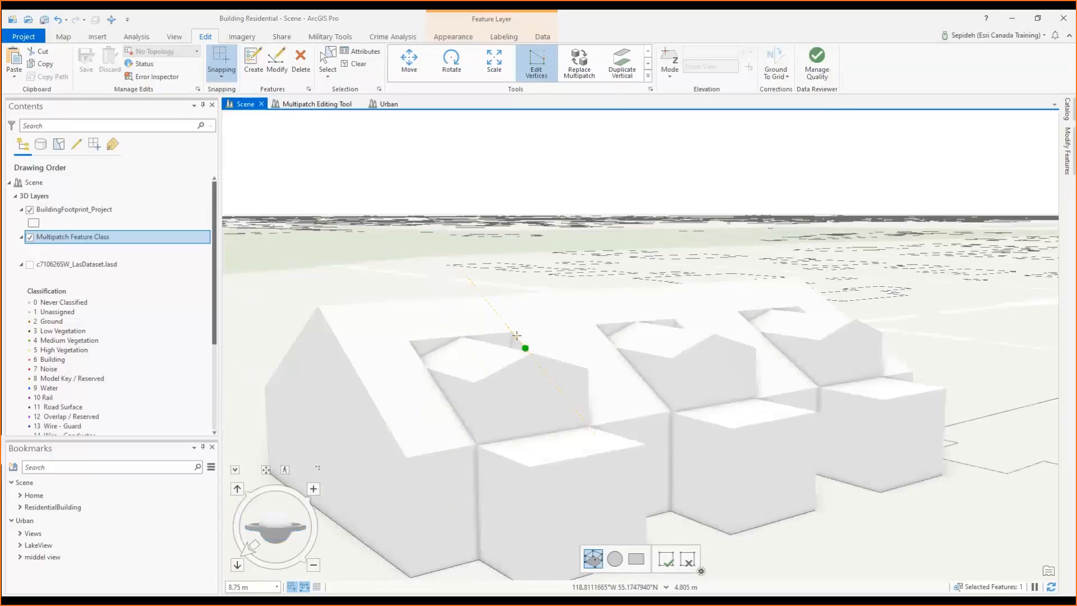
Step: Close the recess behind the northern dormer by drawing a line across its opening in the main roof
{"action": "left_click_drag", "start_coordinate": [426, 347], "coordinate": [530, 341]}
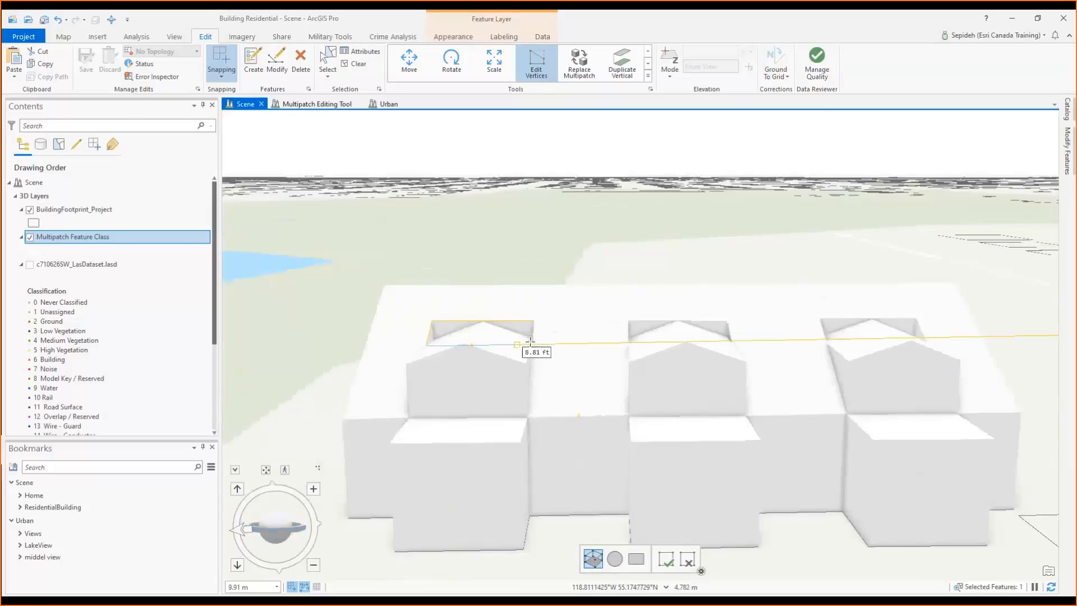
{"action": "double_click", "coordinate": [533, 343]}
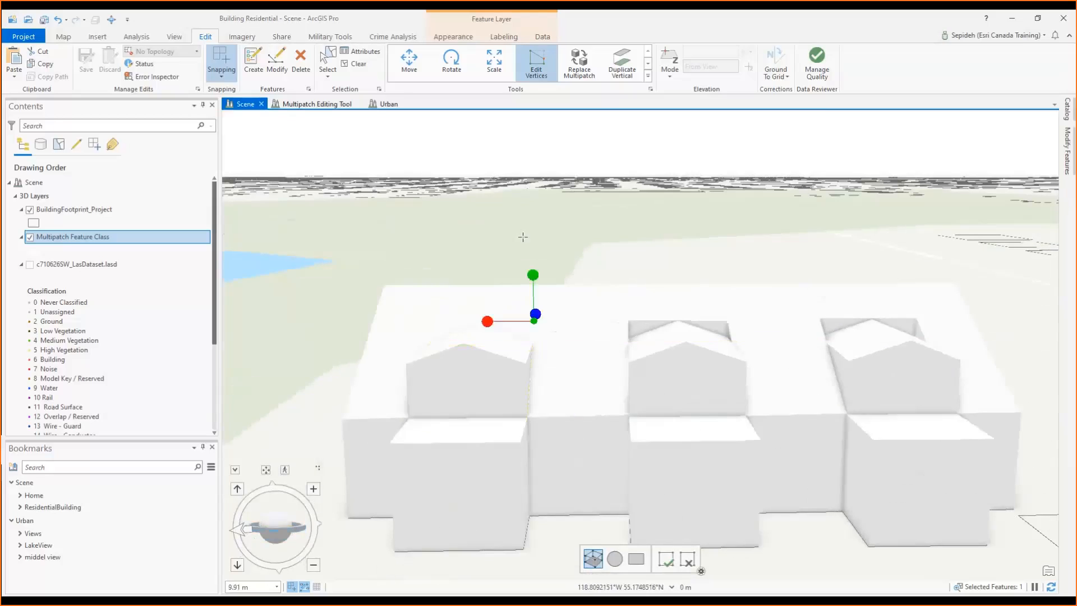
Step: Split the northern projection's flat roof through its middle and raise the ridge line, with the height in metres, to form a gable
{"action": "left_click_drag", "start_coordinate": [295, 528], "coordinate": [324, 529]}
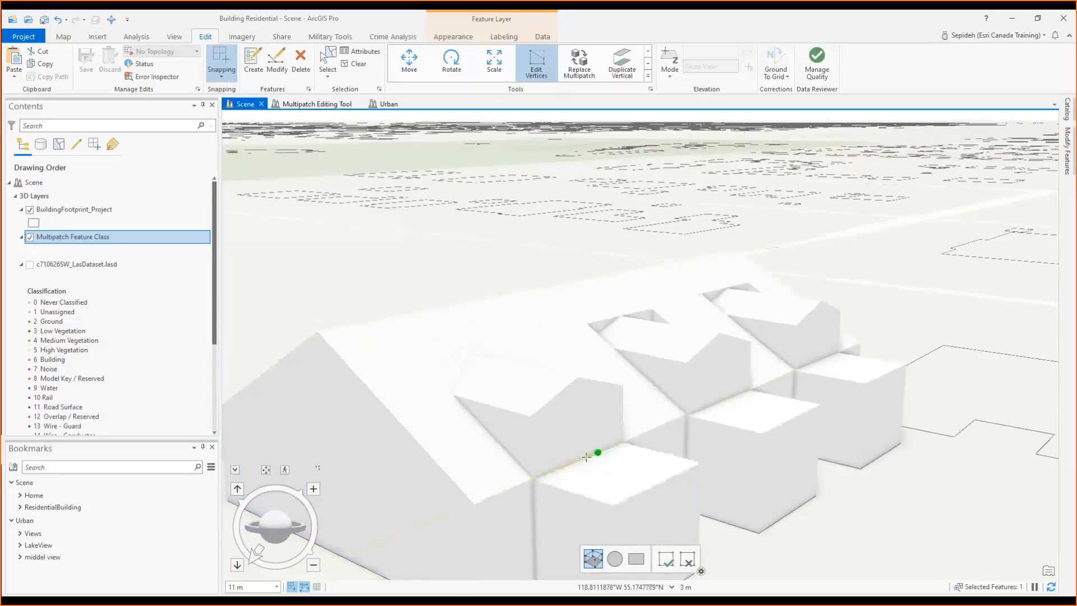
{"action": "scroll", "coordinate": [606, 466], "scroll_direction": "down", "scroll_amount": 2}
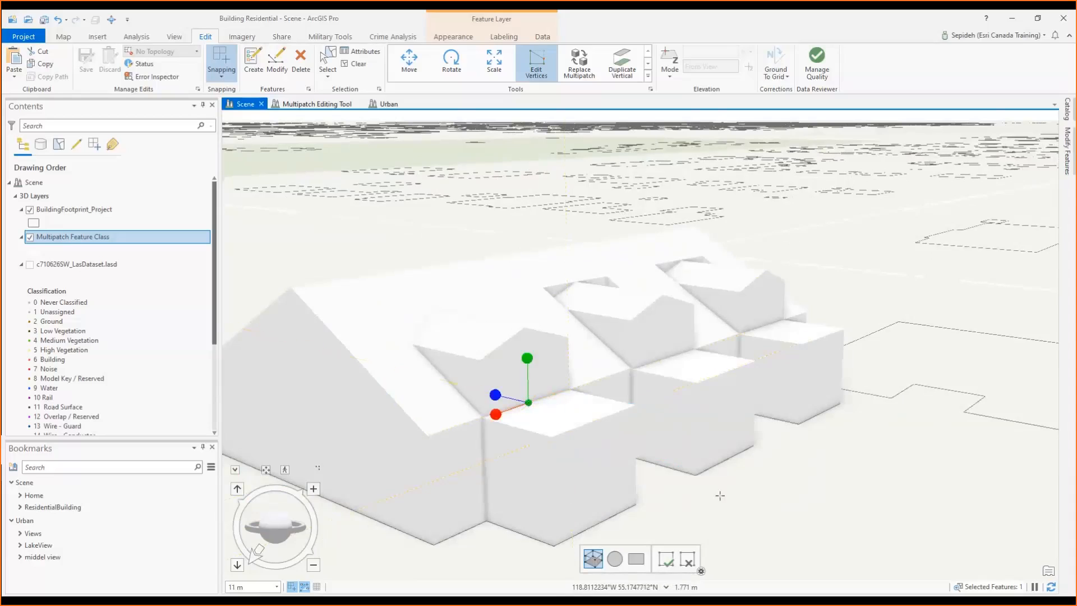
{"action": "right_click", "coordinate": [575, 414]}
{"action": "left_click", "coordinate": [605, 421]}
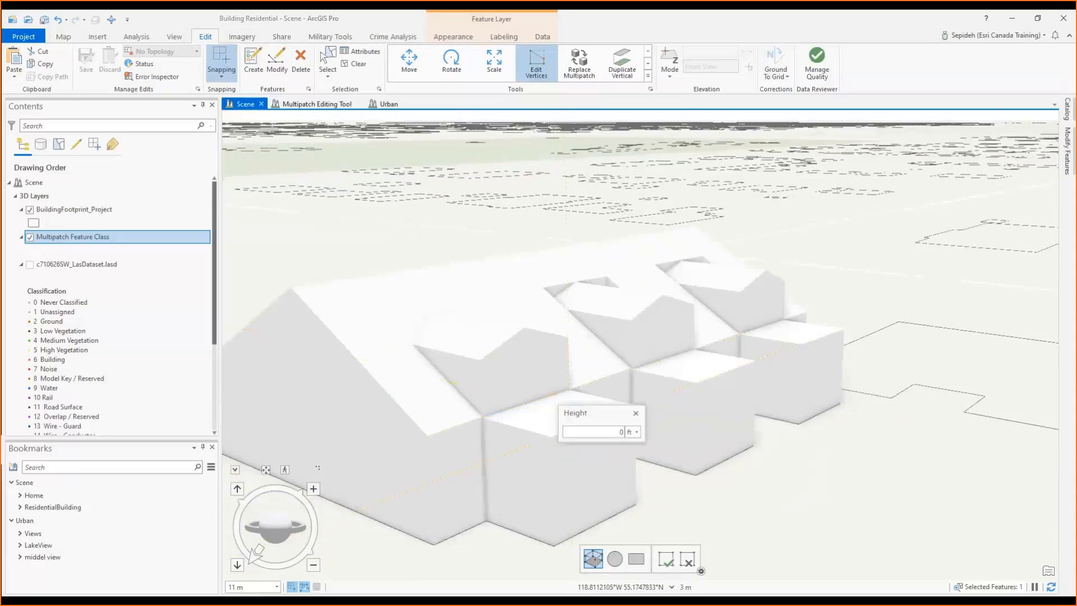
{"action": "left_click", "coordinate": [637, 432]}
{"action": "left_click", "coordinate": [636, 506]}
{"action": "key", "text": "Return"}
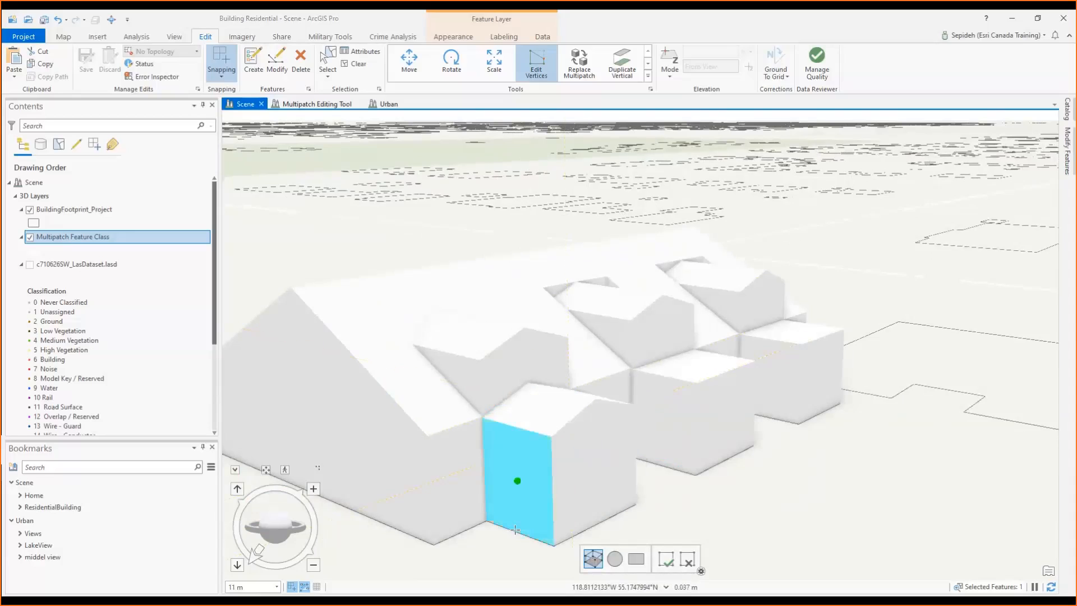
{"action": "left_click_drag", "start_coordinate": [487, 543], "coordinate": [505, 496]}
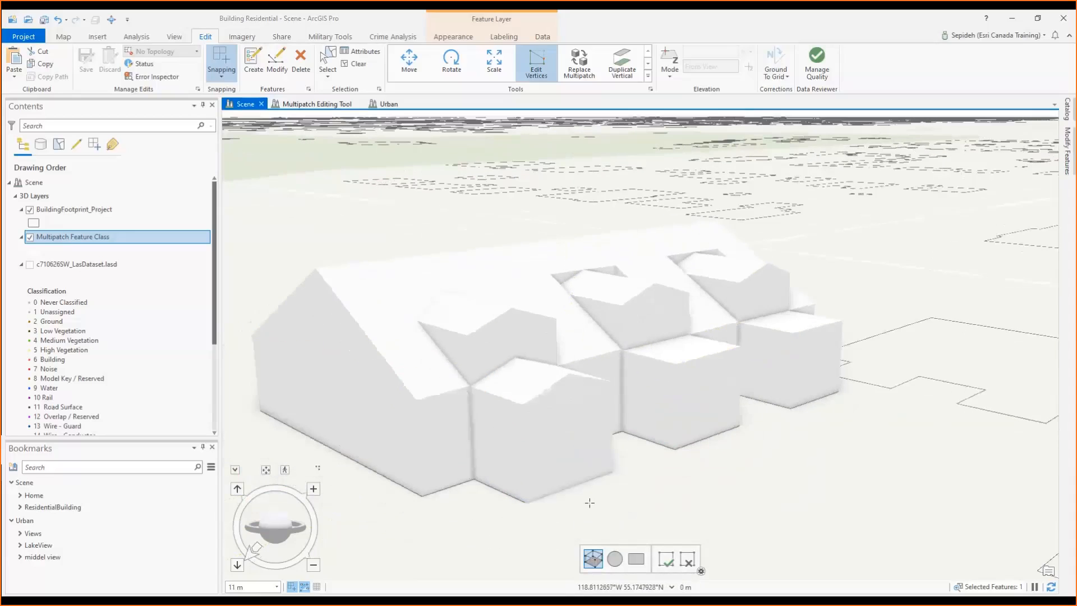
Step: Split the northern projection's front wall at 9 ft and near its base, recess the middle section, and finish the edit
{"action": "key", "text": "Tab"}
{"action": "type", "text": "9"}
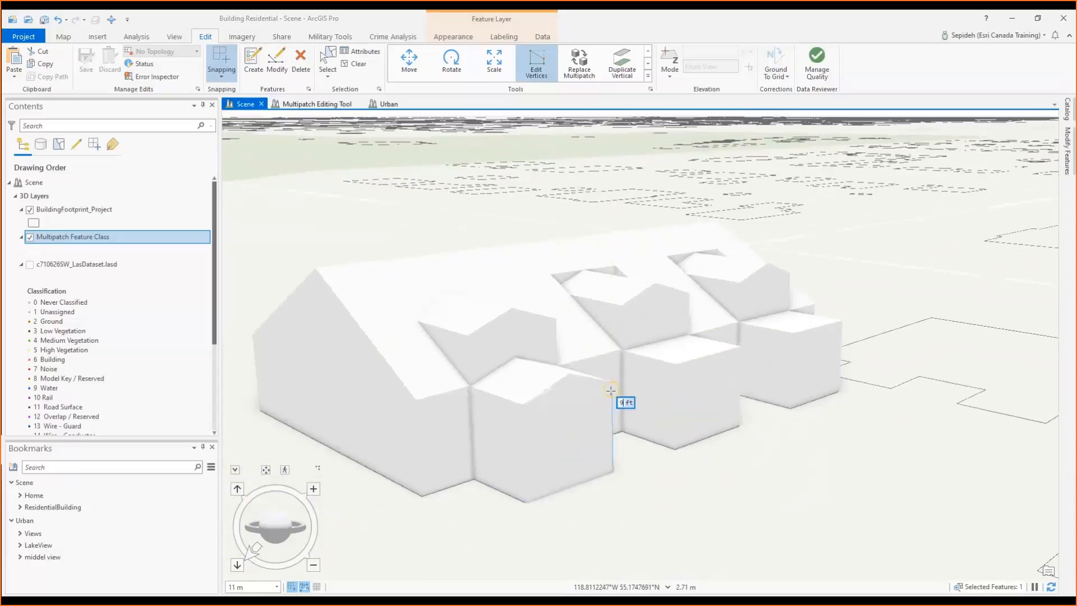
{"action": "key", "text": "Return"}
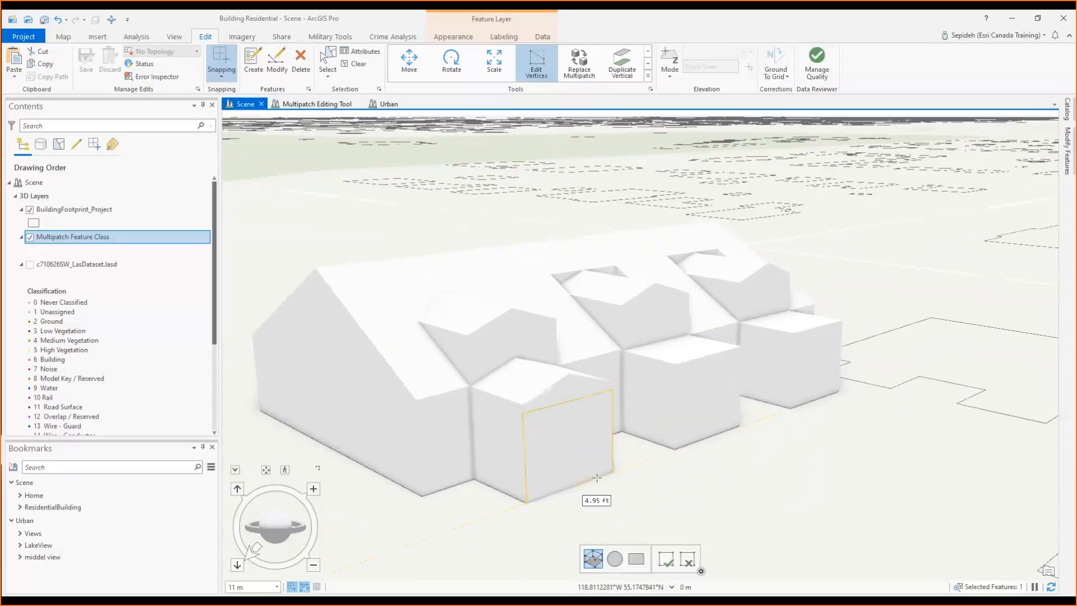
{"action": "left_click", "coordinate": [614, 471]}
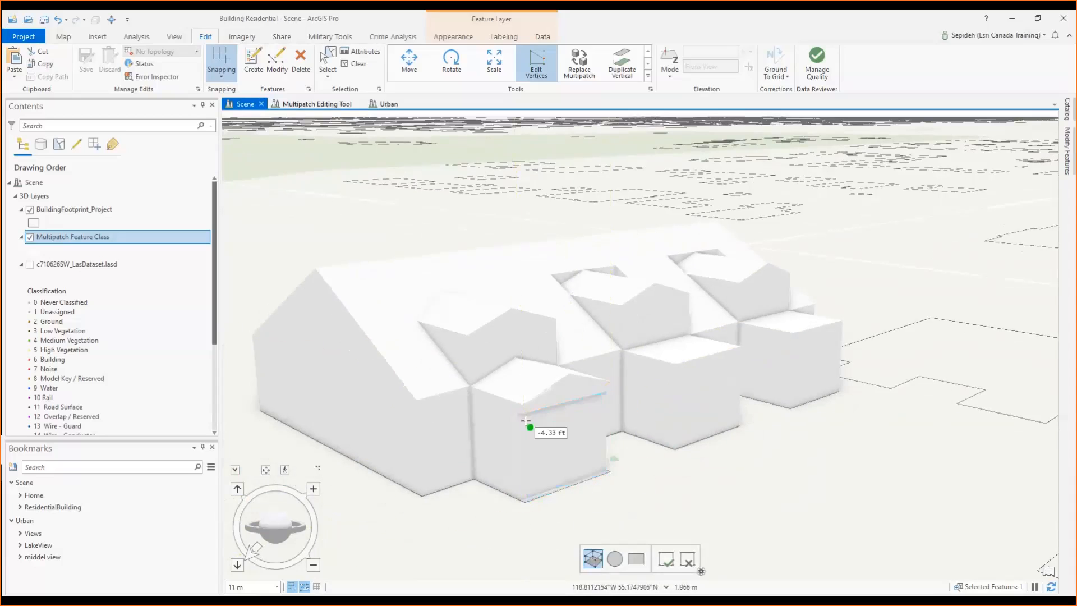
{"action": "left_click", "coordinate": [670, 561]}
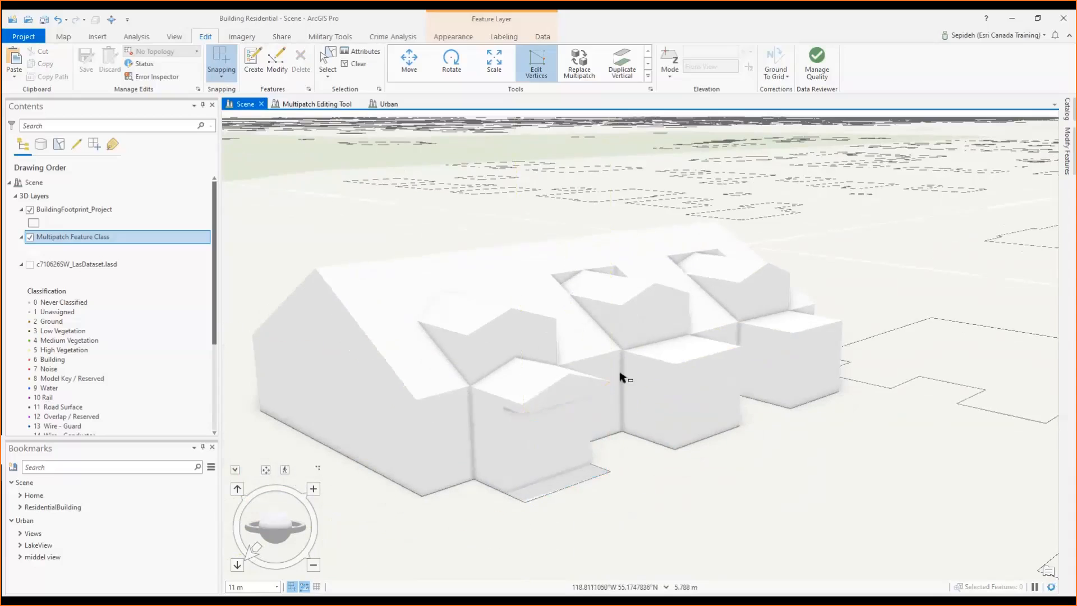
Step: Switch to the Multipatch Editing Tool scene, start the Multipatch Texture tool and select the residential building to texture
{"action": "left_click", "coordinate": [323, 106]}
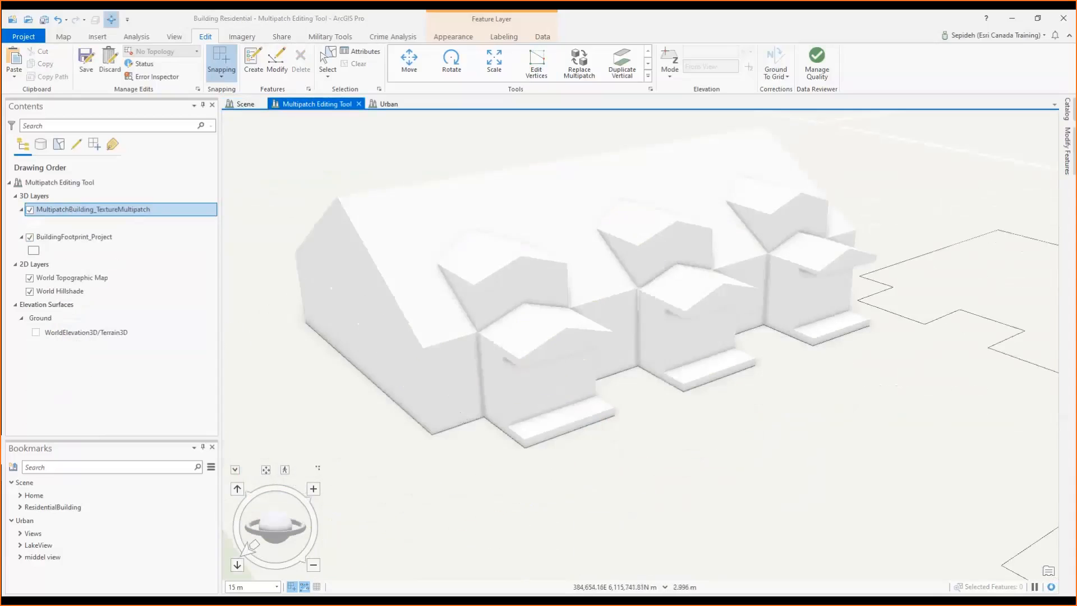
{"action": "left_click", "coordinate": [277, 62]}
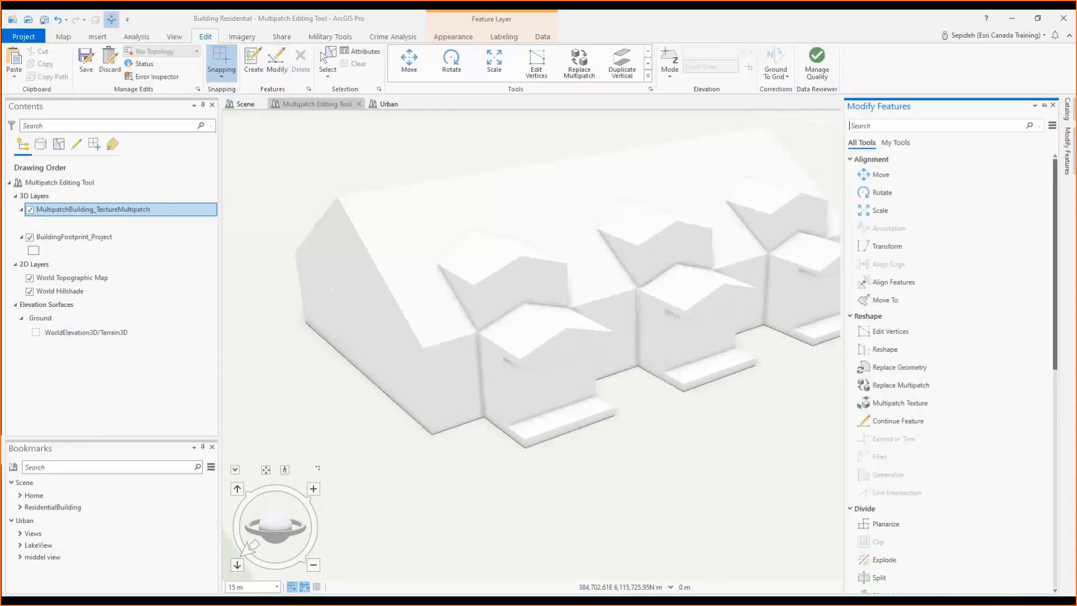
{"action": "left_click", "coordinate": [1044, 106]}
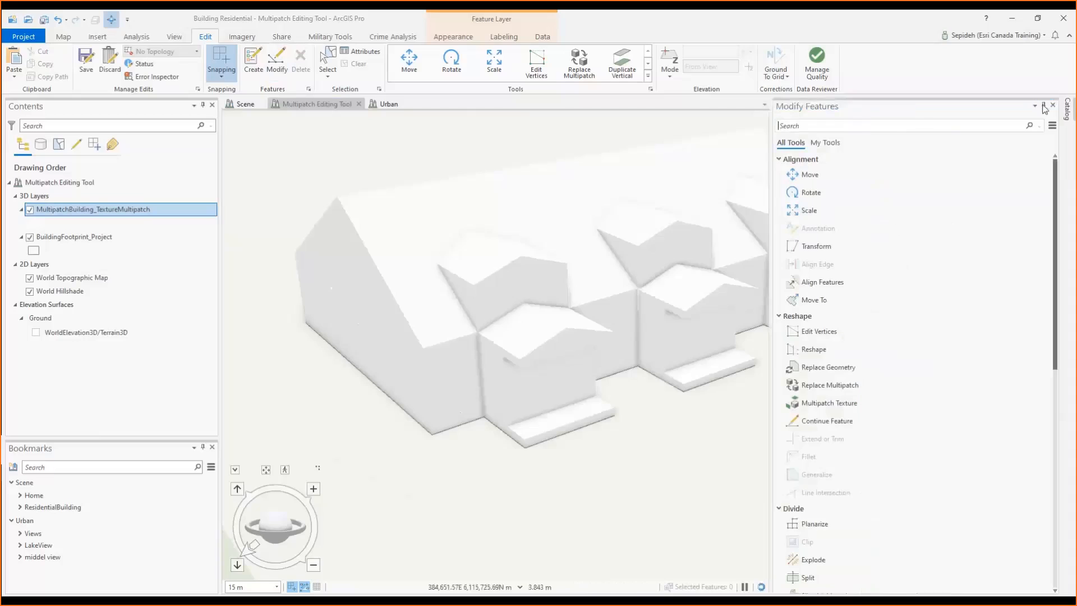
{"action": "left_click", "coordinate": [833, 403]}
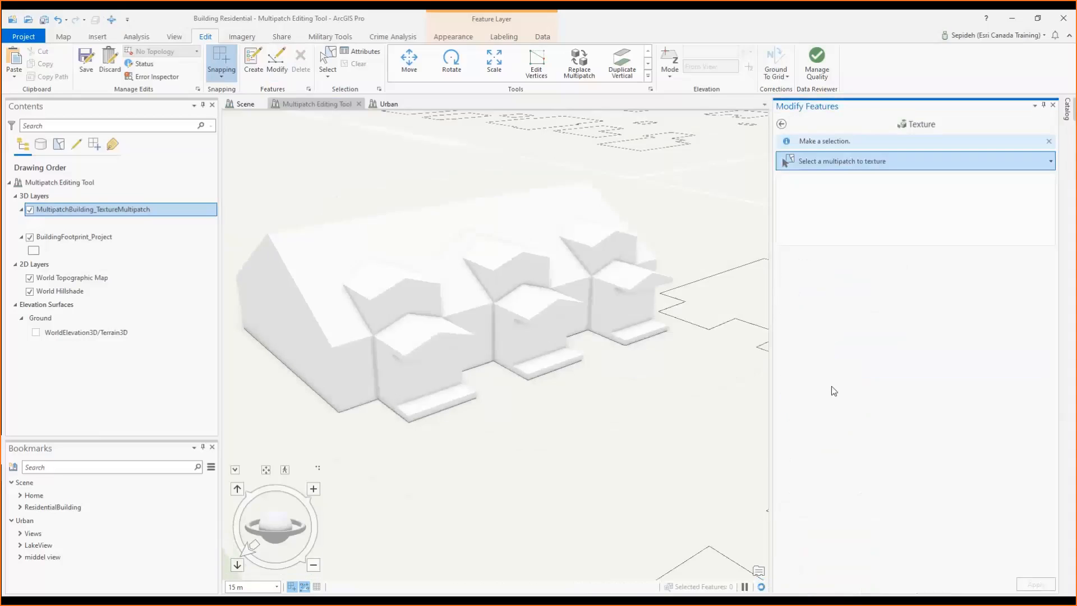
{"action": "left_click", "coordinate": [499, 227]}
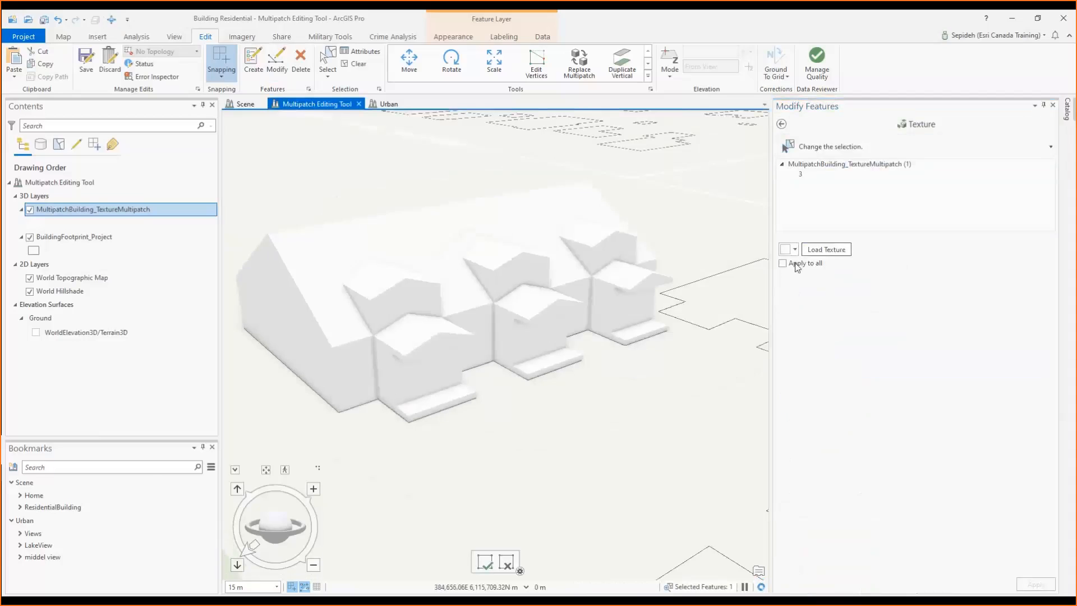
Step: Load Doorway2.JPG as a texture and apply it to the recessed front walls of the three projections
{"action": "left_click", "coordinate": [826, 249]}
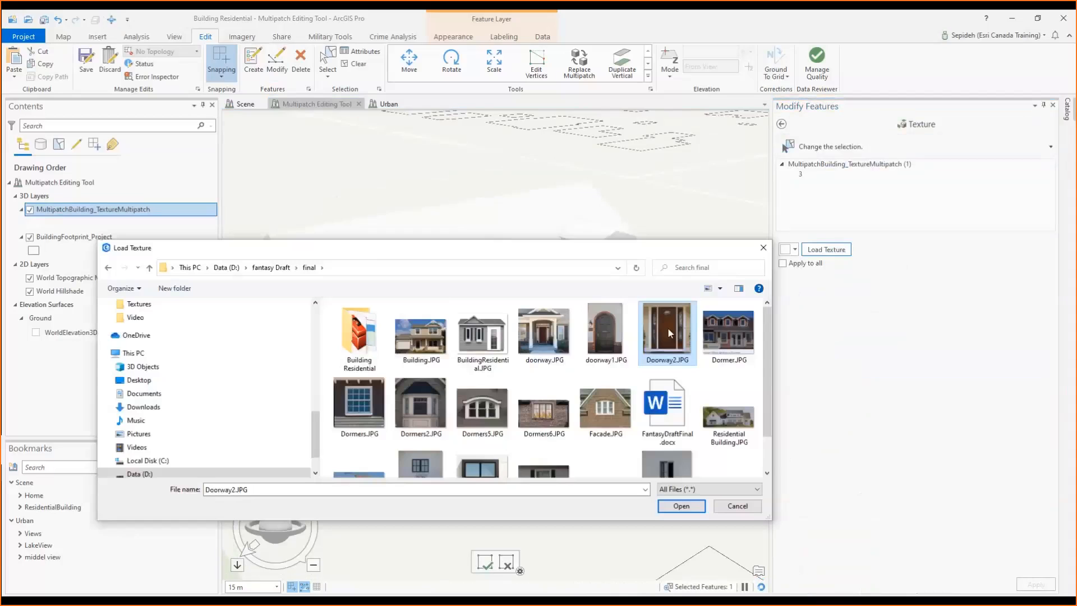
{"action": "left_click", "coordinate": [680, 506]}
{"action": "left_click", "coordinate": [430, 377]}
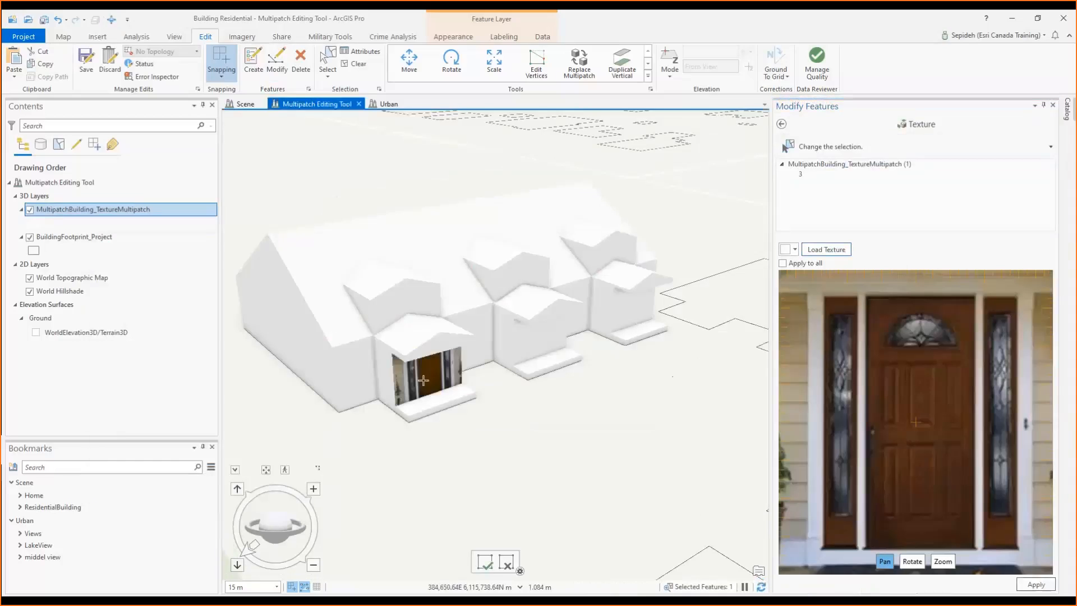
{"action": "scroll", "coordinate": [924, 418], "scroll_direction": "down", "scroll_amount": 1}
{"action": "left_click", "coordinate": [540, 336]}
{"action": "left_click", "coordinate": [632, 305]}
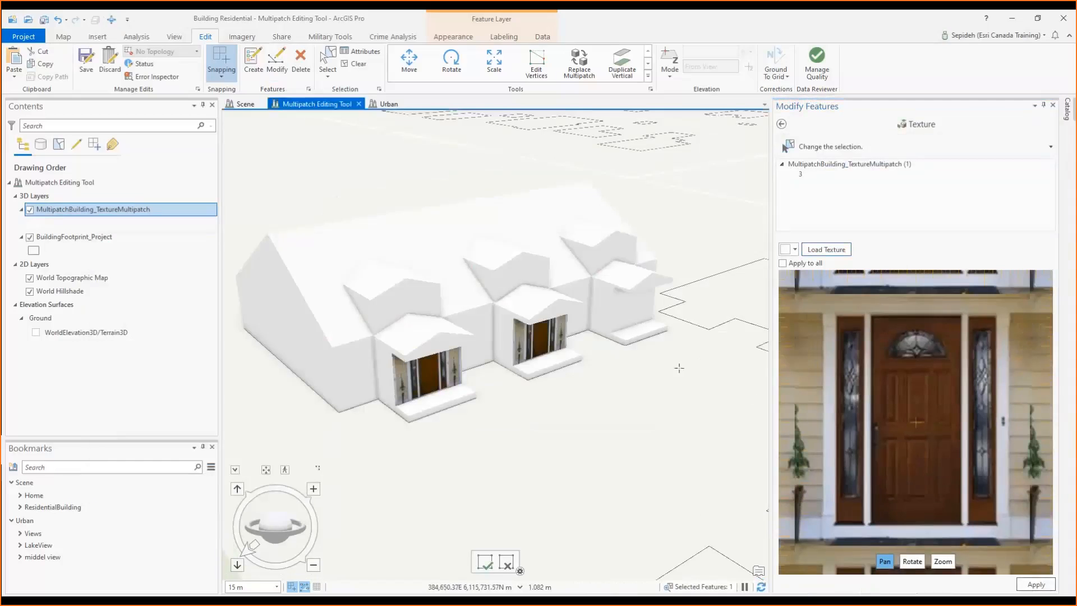
{"action": "left_click", "coordinate": [1036, 584]}
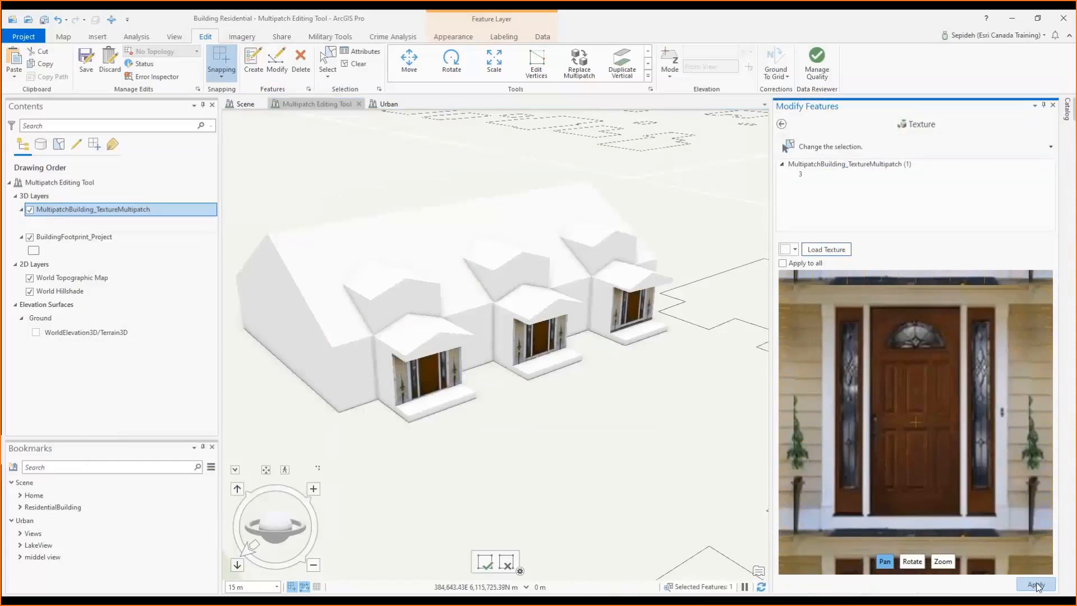
Step: Load Residential Building.JPG, fit its window and brick area, and apply it to the main front walls beside and between the entrances
{"action": "left_click", "coordinate": [830, 147]}
{"action": "left_click", "coordinate": [583, 320]}
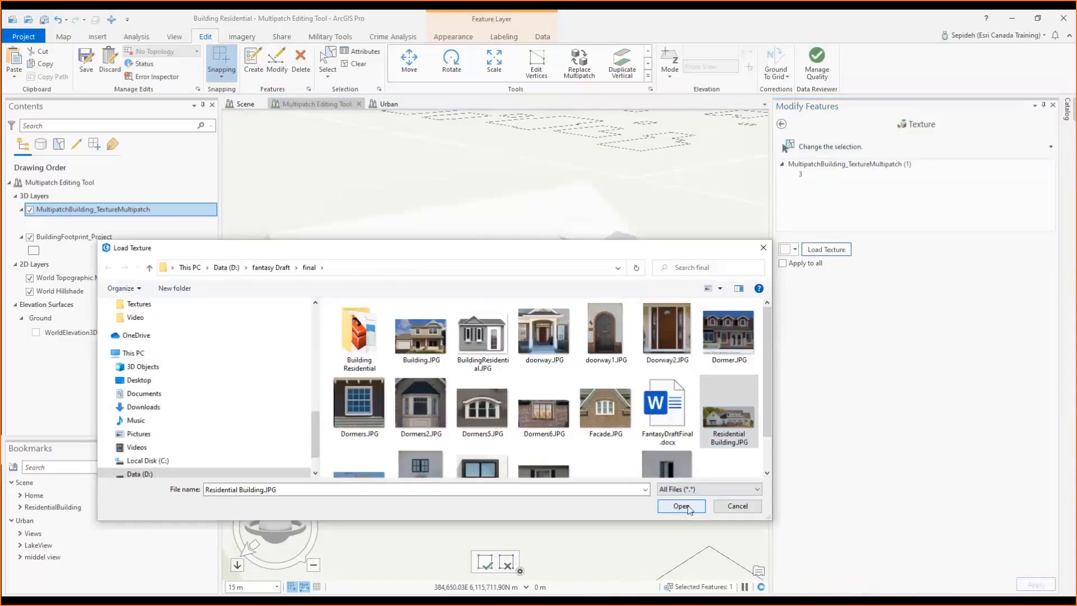
{"action": "left_click", "coordinate": [682, 507]}
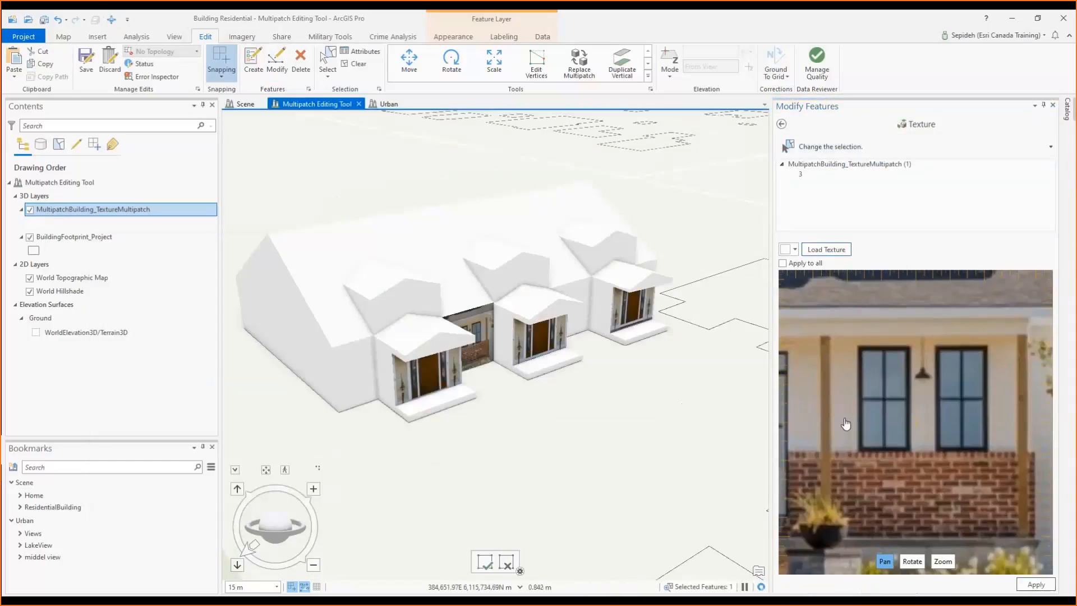
{"action": "scroll", "coordinate": [846, 424], "scroll_direction": "up", "scroll_amount": 3}
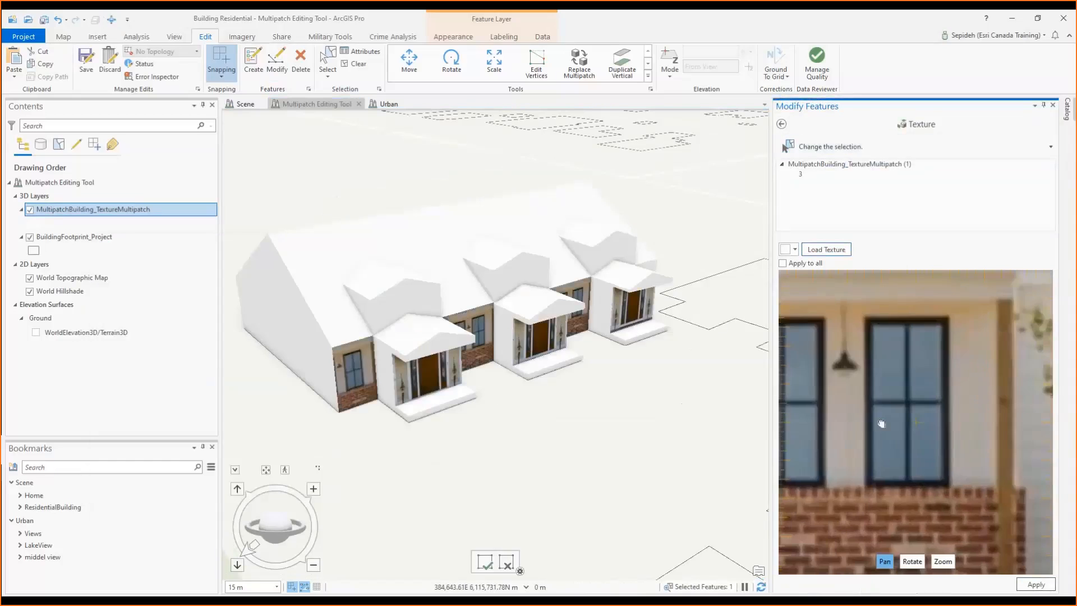
{"action": "left_click_drag", "start_coordinate": [882, 430], "coordinate": [885, 431]}
{"action": "left_click_drag", "start_coordinate": [274, 528], "coordinate": [283, 538]}
{"action": "left_click", "coordinate": [1031, 582]}
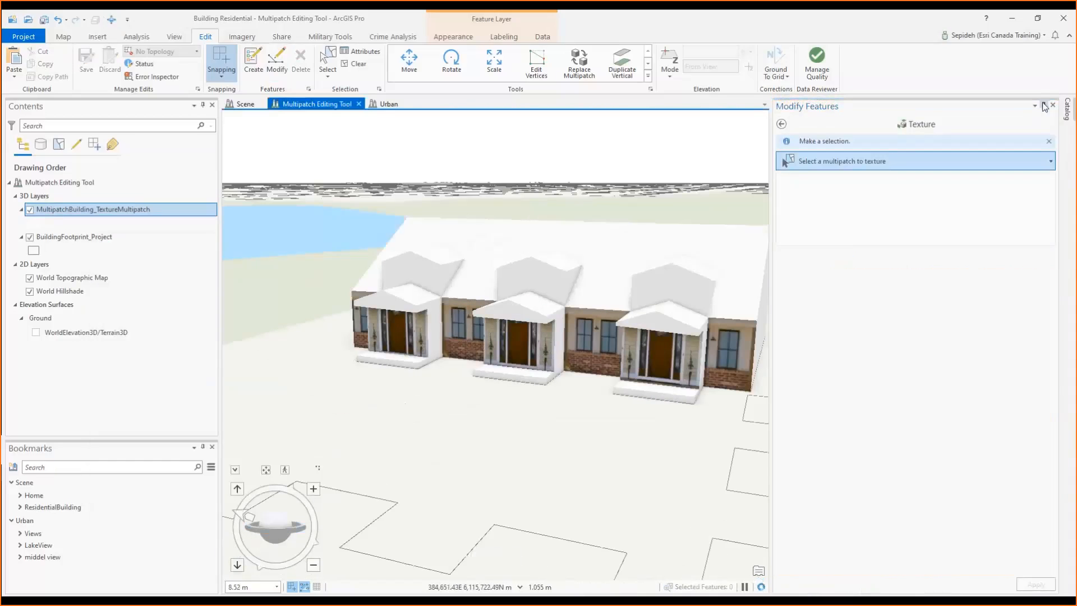
{"action": "left_click", "coordinate": [185, 519]}
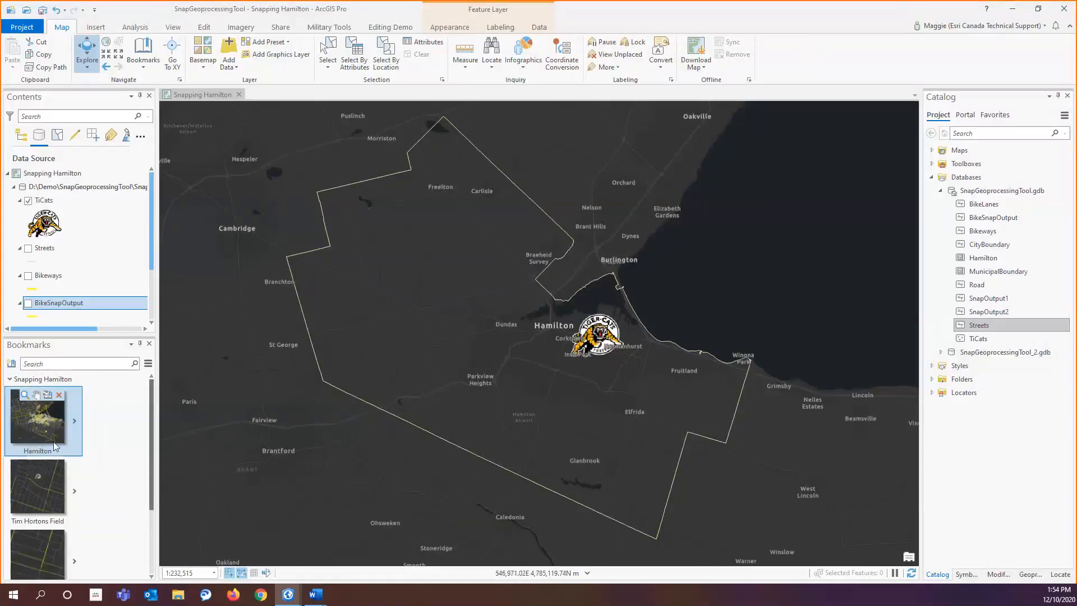
Step: Turn on the Bikeways and Streets layers in the Snapping Hamilton map
{"action": "mouse_move", "coordinate": [23, 468]}
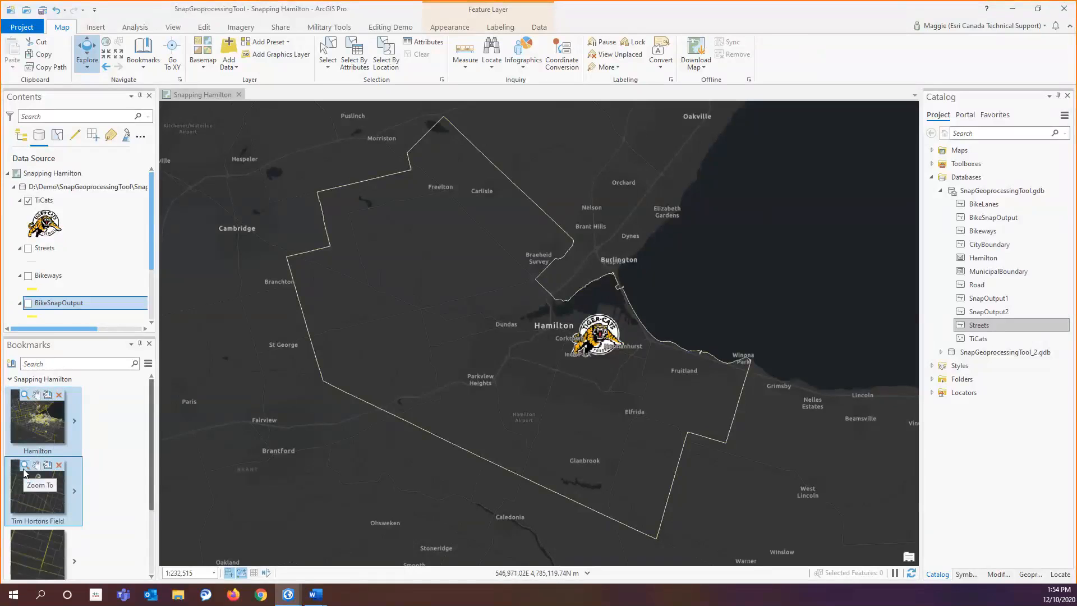
{"action": "left_click", "coordinate": [29, 276]}
{"action": "left_click", "coordinate": [28, 249]}
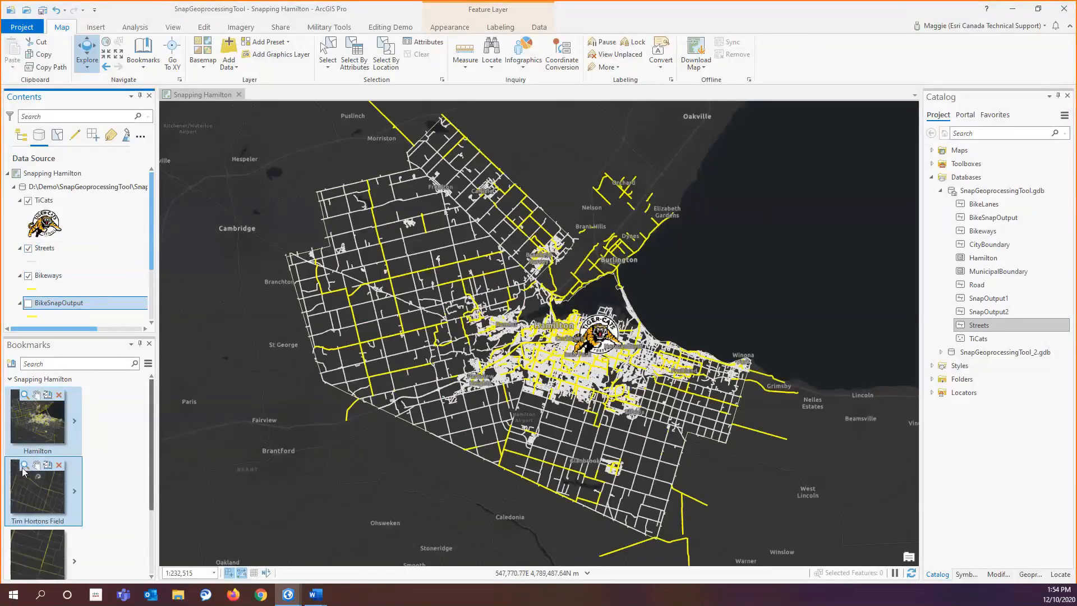
Step: Compare the alignment of the bikeway and street lines at the Tim Hortons Field and Locke Street bookmarks
{"action": "left_click", "coordinate": [25, 467]}
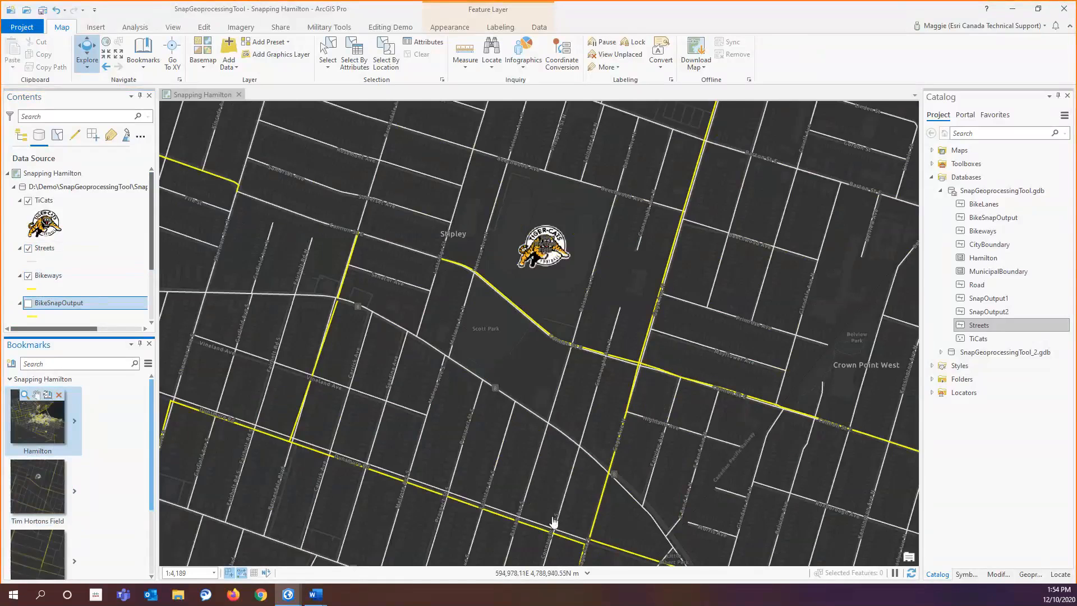
{"action": "scroll", "coordinate": [593, 449], "scroll_direction": "up", "scroll_amount": 3}
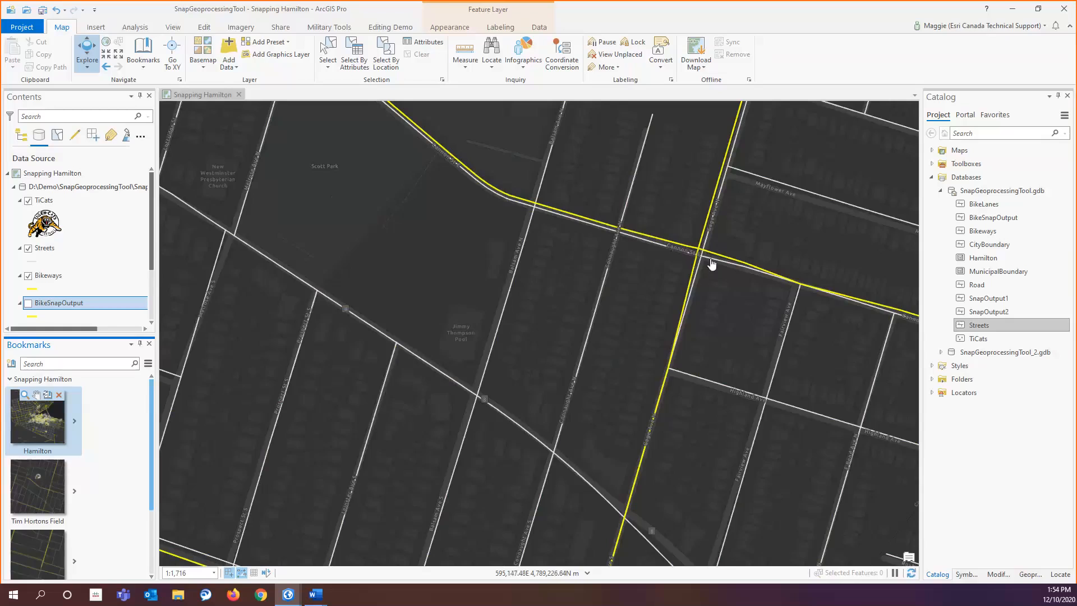
{"action": "left_click_drag", "start_coordinate": [617, 336], "coordinate": [599, 277]}
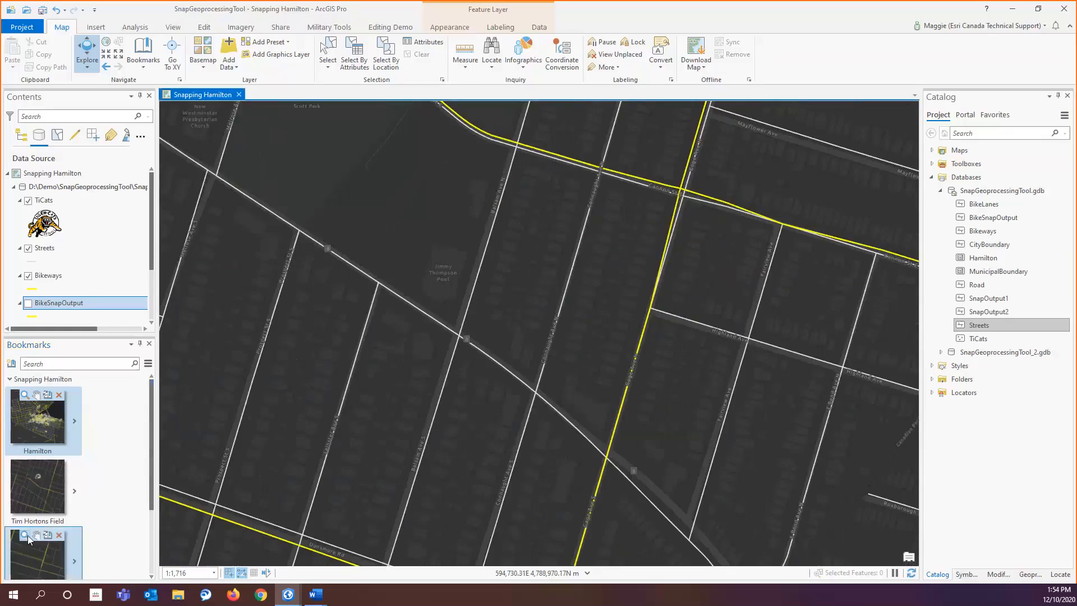
{"action": "left_click", "coordinate": [28, 536]}
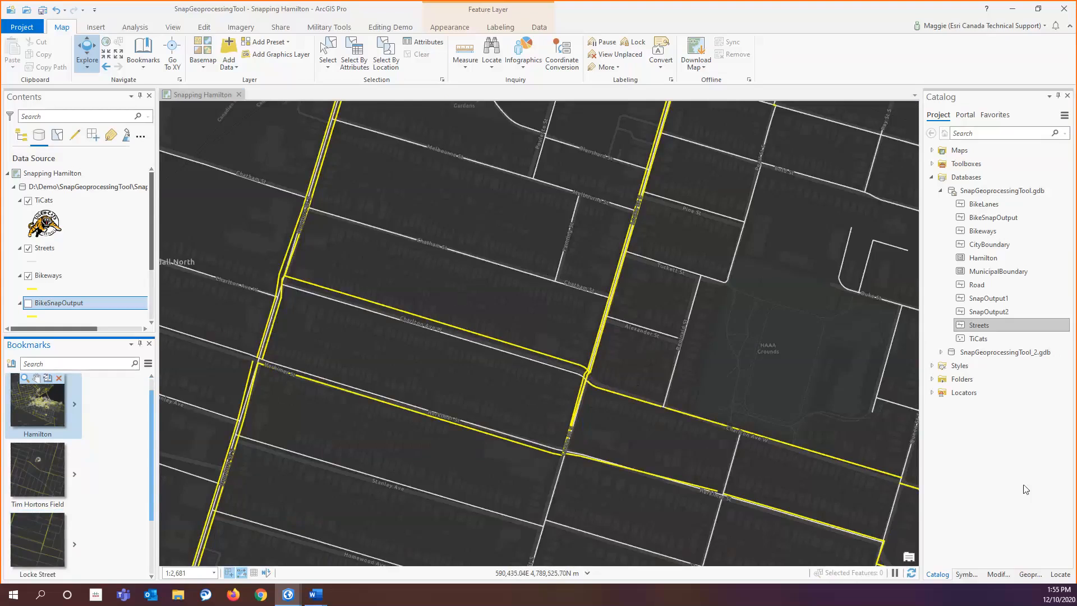
Step: Open the Snap geoprocessing tool and set Bikeways as its input features
{"action": "left_click", "coordinate": [203, 28]}
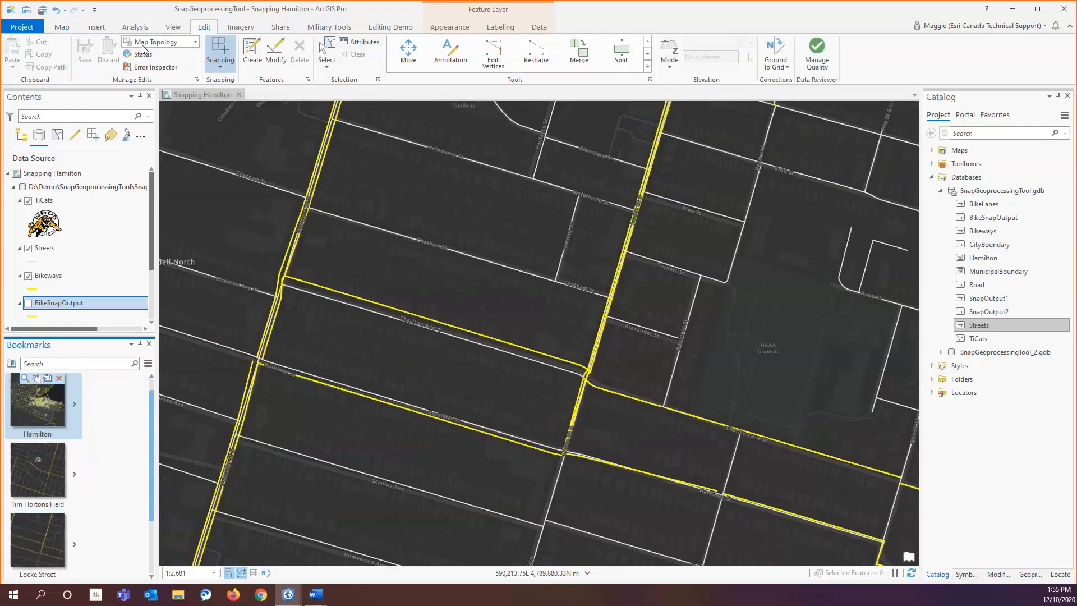
{"action": "left_click", "coordinate": [1031, 574]}
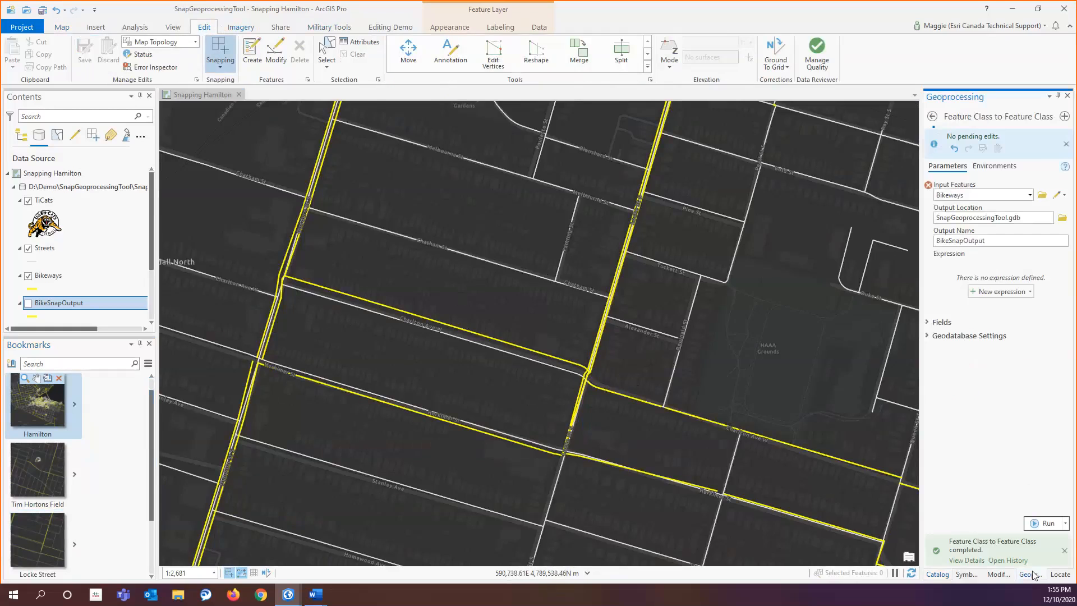
{"action": "left_click", "coordinate": [932, 116]}
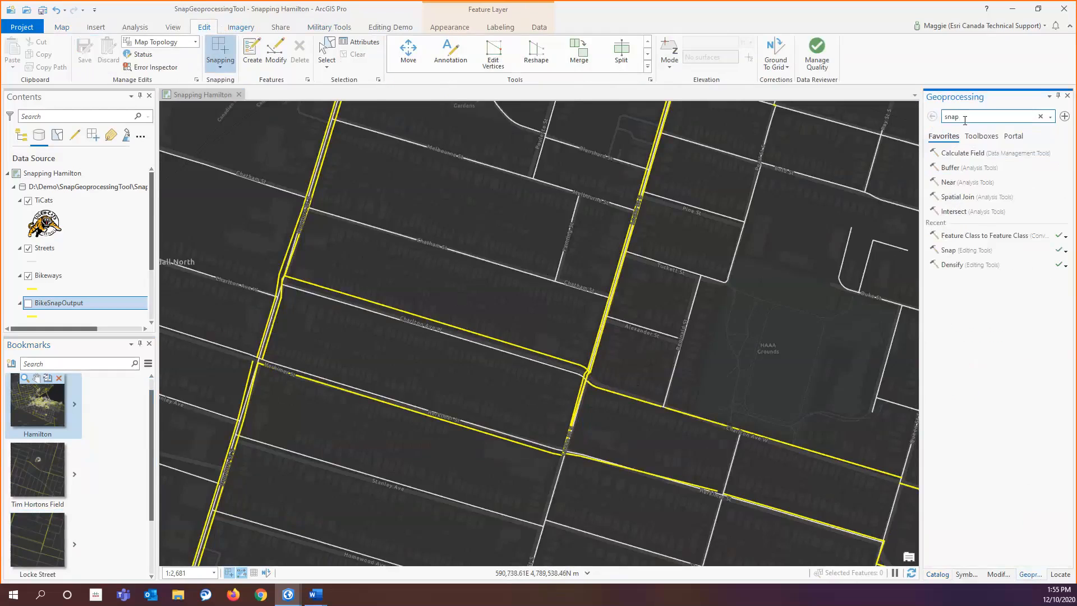
{"action": "left_click", "coordinate": [954, 250]}
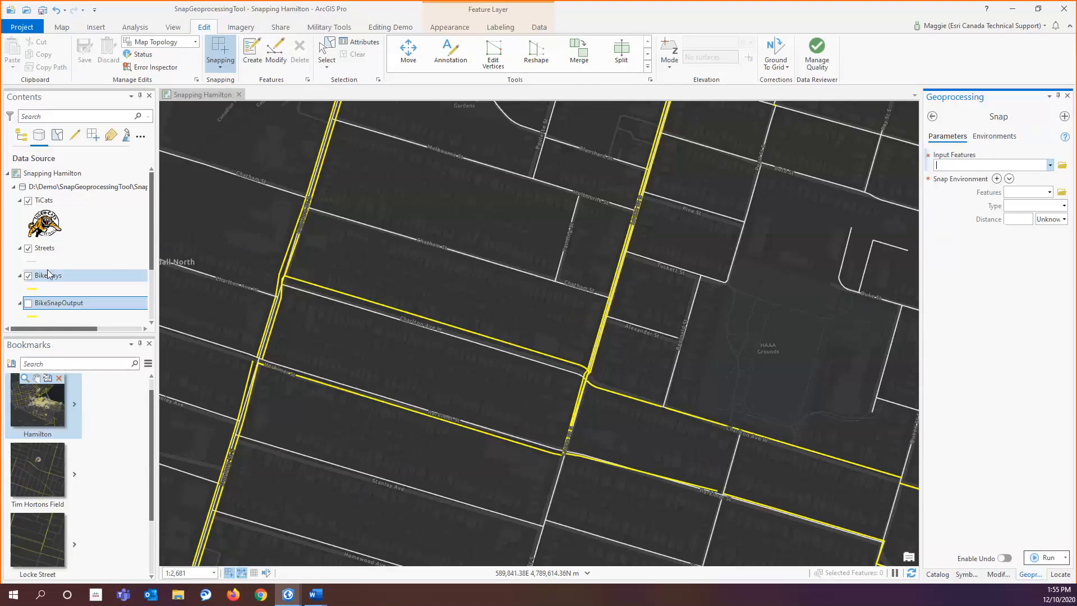
{"action": "left_click", "coordinate": [1049, 165]}
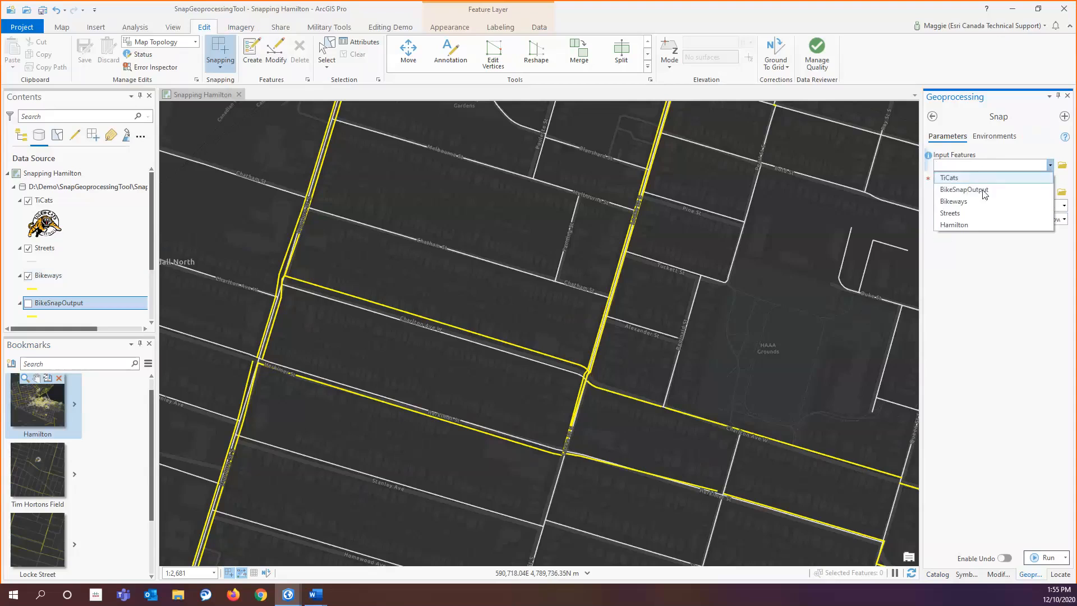
{"action": "left_click", "coordinate": [969, 203]}
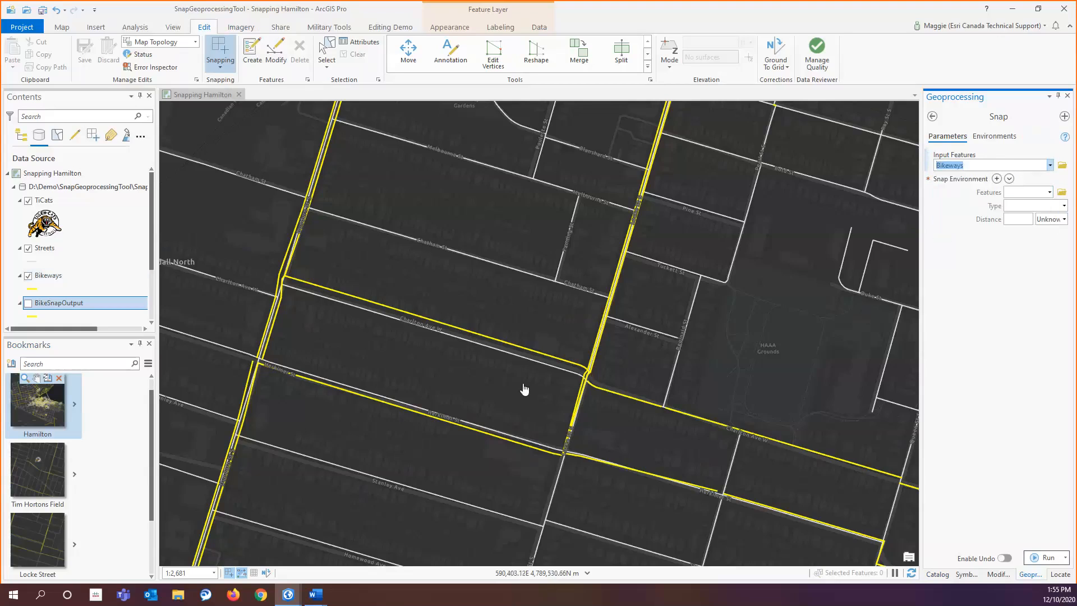
Step: Add Streets as the first snap environment feature layer and set its snap type to End
{"action": "scroll", "coordinate": [540, 383], "scroll_direction": "up", "scroll_amount": 2}
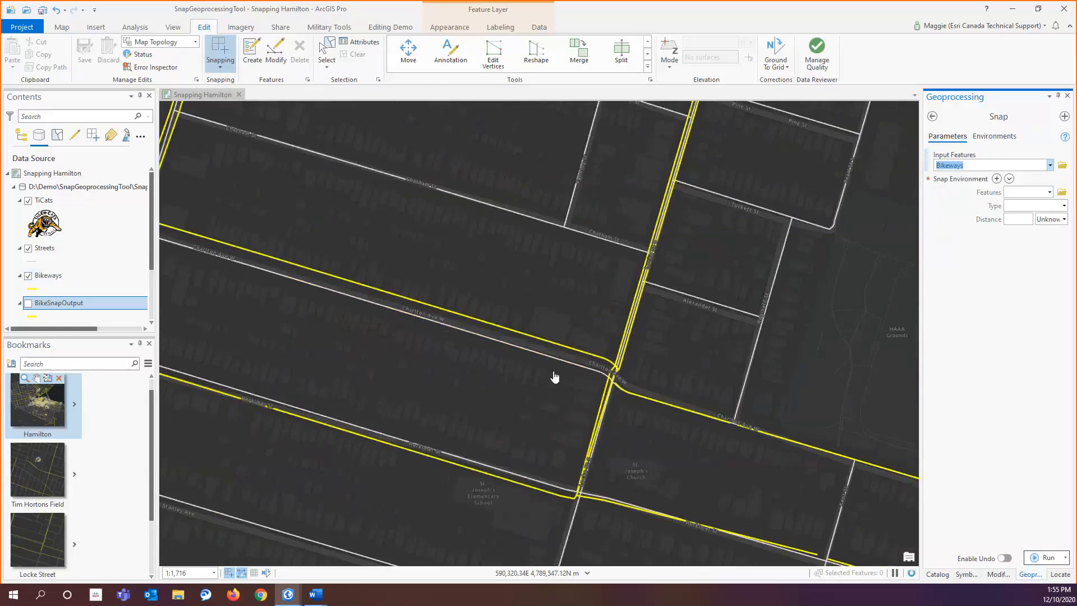
{"action": "scroll", "coordinate": [566, 391], "scroll_direction": "up", "scroll_amount": 2}
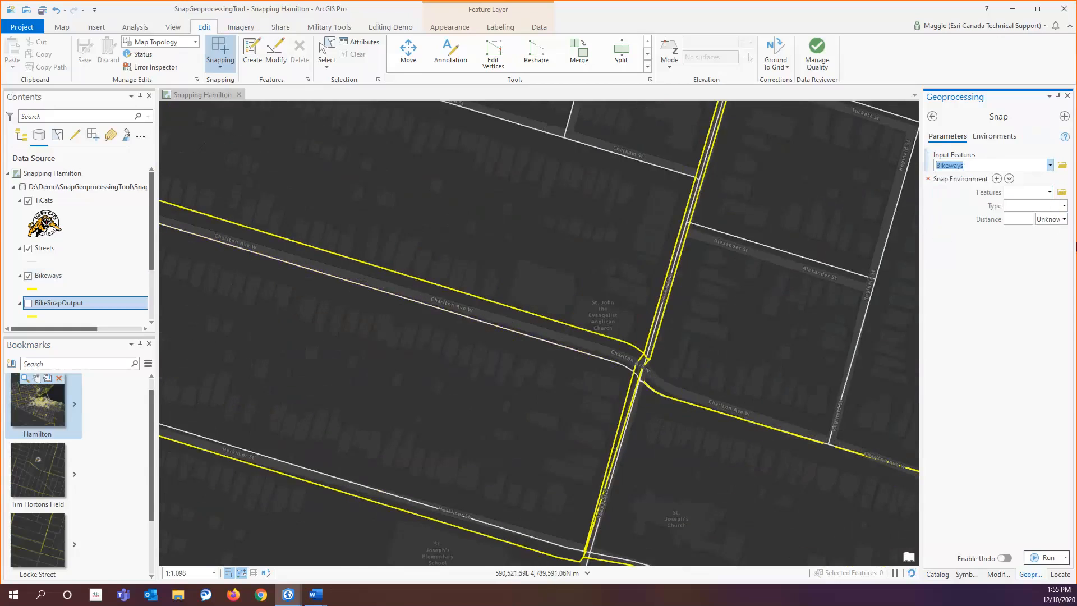
{"action": "left_click", "coordinate": [1049, 192]}
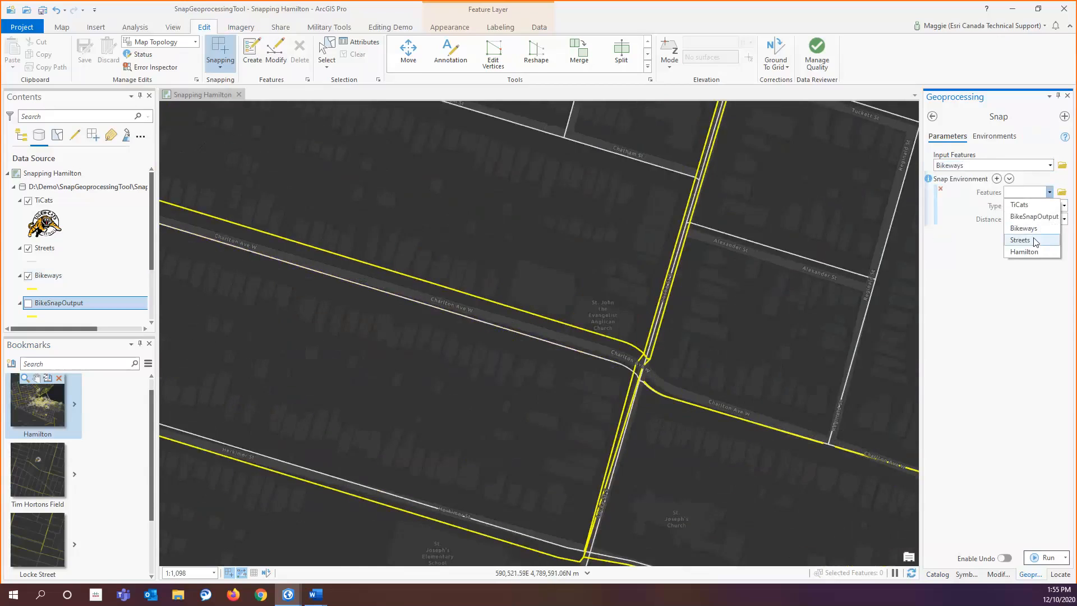
{"action": "left_click", "coordinate": [1020, 240]}
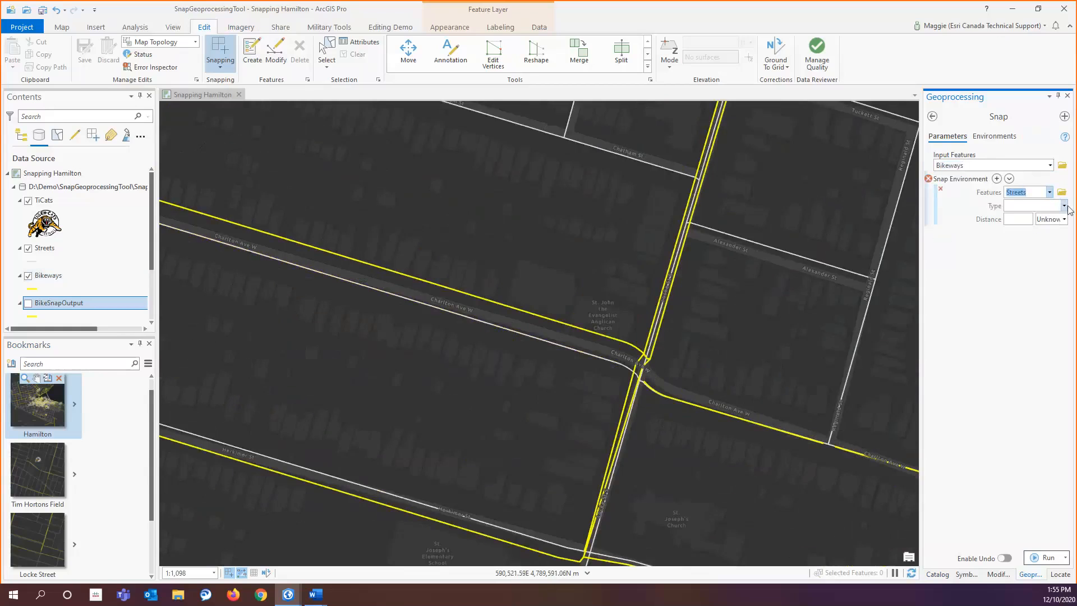
{"action": "left_click", "coordinate": [1064, 206]}
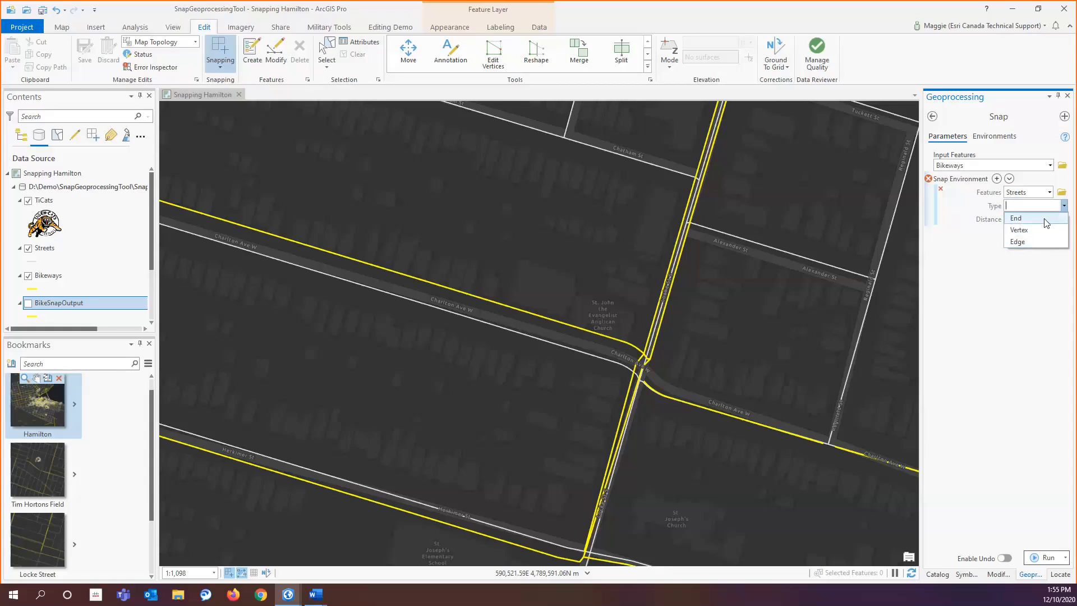
{"action": "left_click", "coordinate": [1044, 219]}
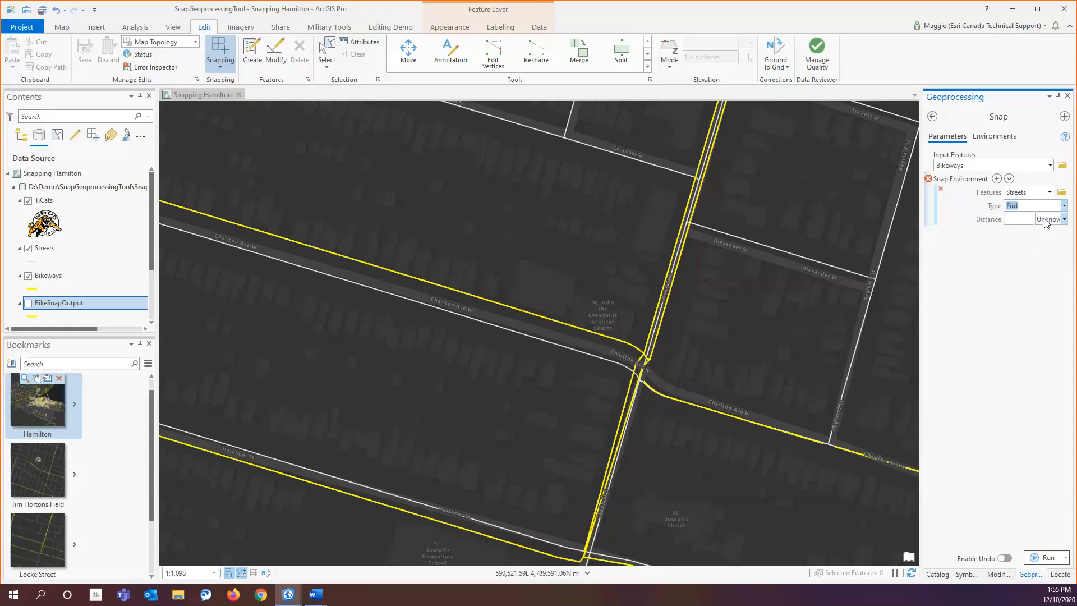
Step: Measure the planar offset between the bikeway line and the street vertex at the Charlton Ave W and Locke Street intersection
{"action": "scroll", "coordinate": [581, 334], "scroll_direction": "down", "scroll_amount": 2}
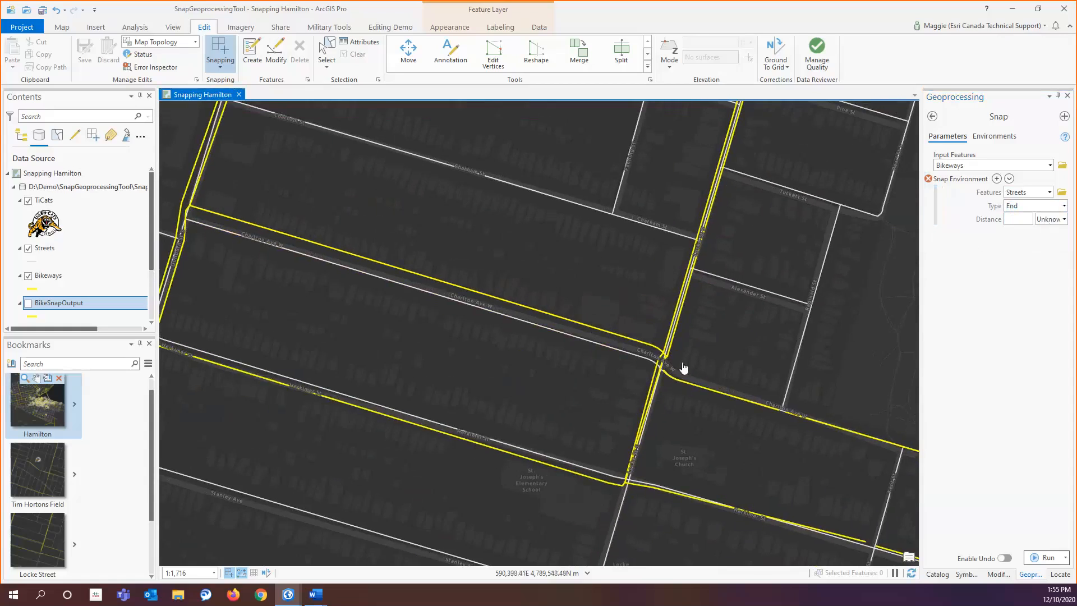
{"action": "scroll", "coordinate": [657, 334], "scroll_direction": "up", "scroll_amount": 2}
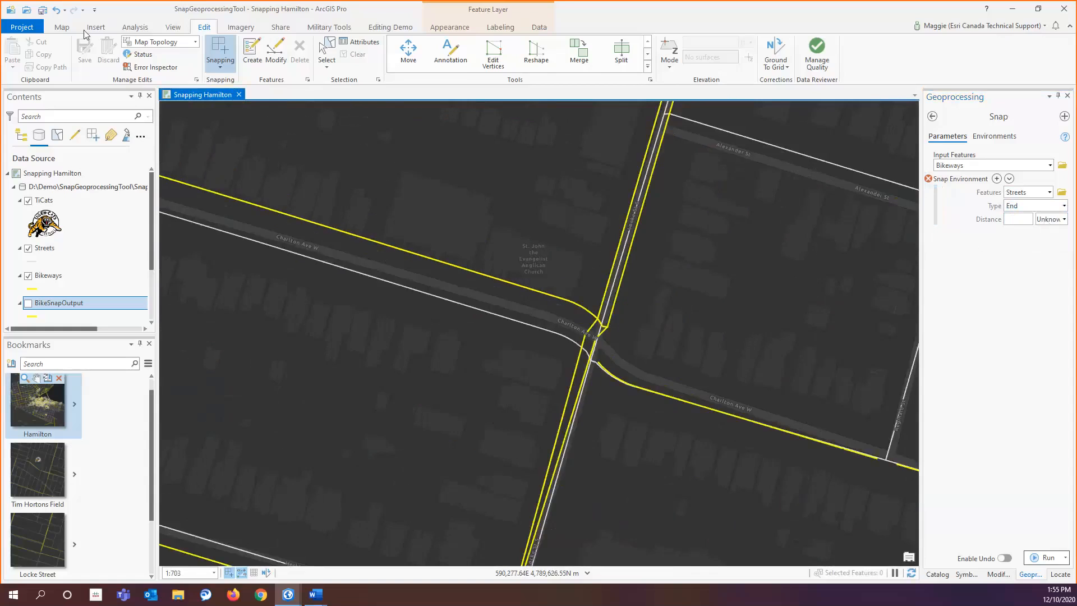
{"action": "left_click", "coordinate": [62, 27]}
{"action": "left_click", "coordinate": [465, 56]}
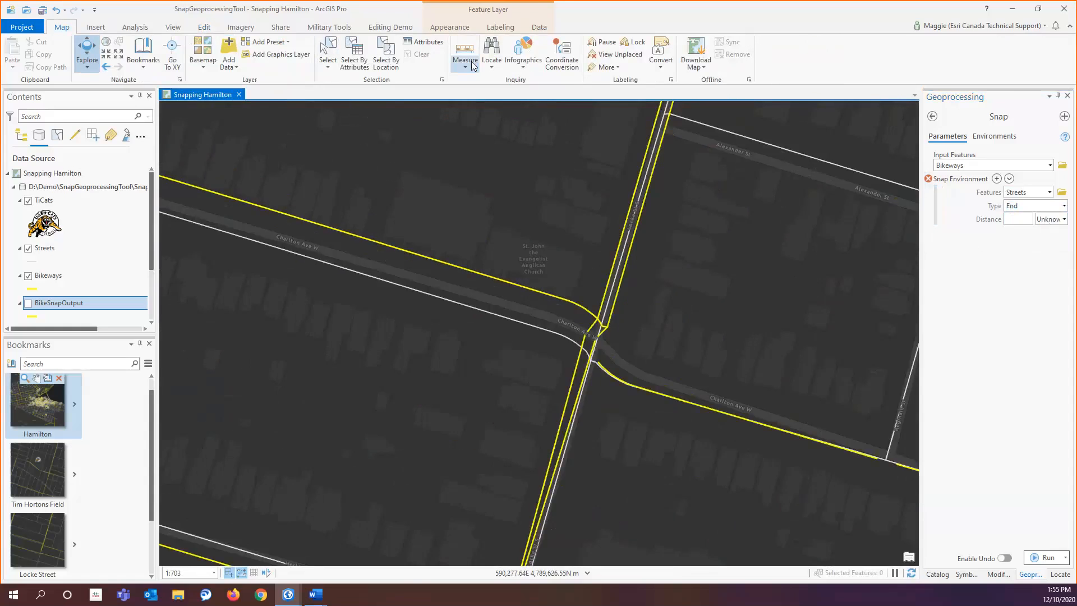
{"action": "left_click", "coordinate": [597, 318]}
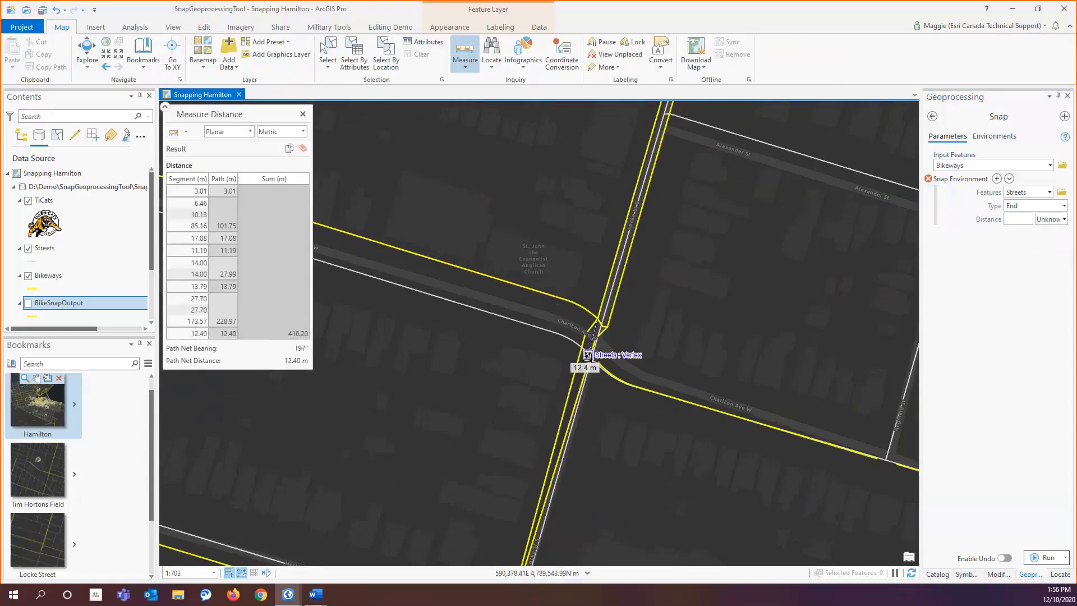
{"action": "double_click", "coordinate": [587, 355]}
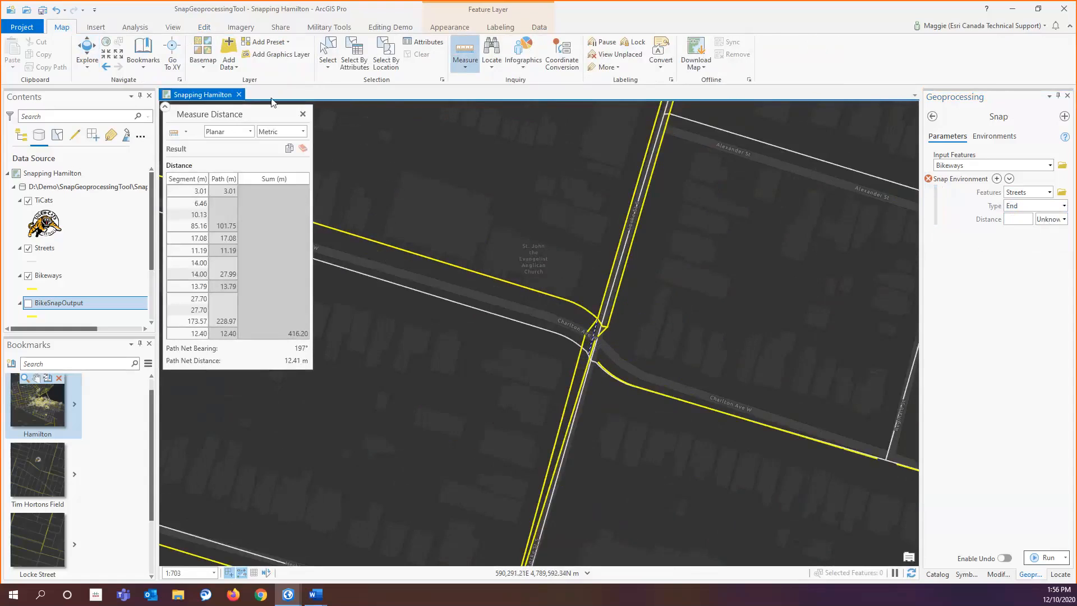
{"action": "left_click", "coordinate": [303, 114]}
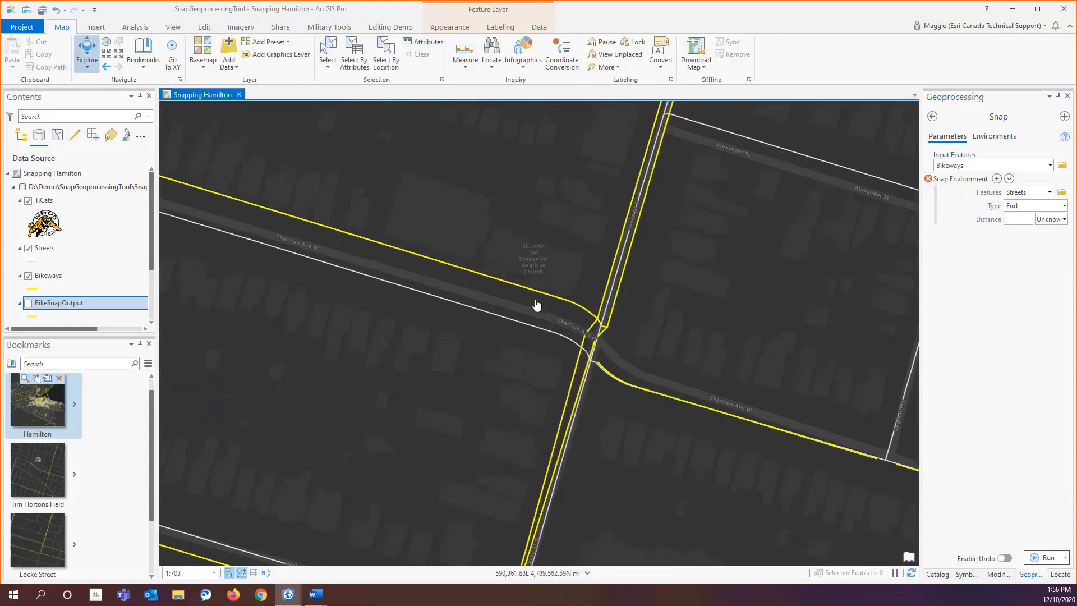
Step: Set the snapping distance of the Streets End rule to 30 Meters
{"action": "scroll", "coordinate": [539, 309], "scroll_direction": "down", "scroll_amount": 3}
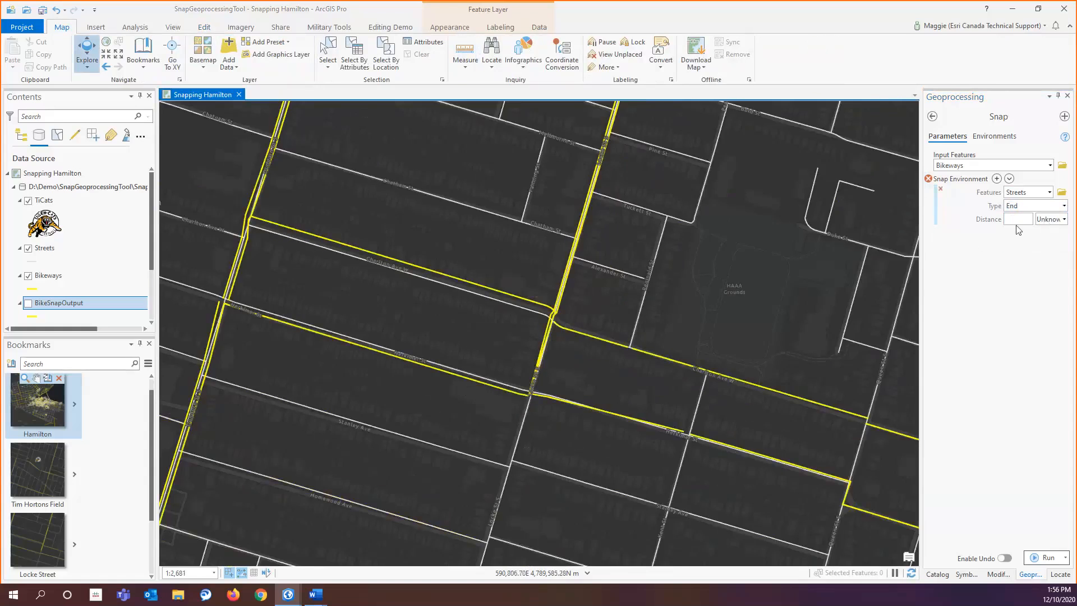
{"action": "left_click", "coordinate": [1018, 218]}
{"action": "type", "text": "30"}
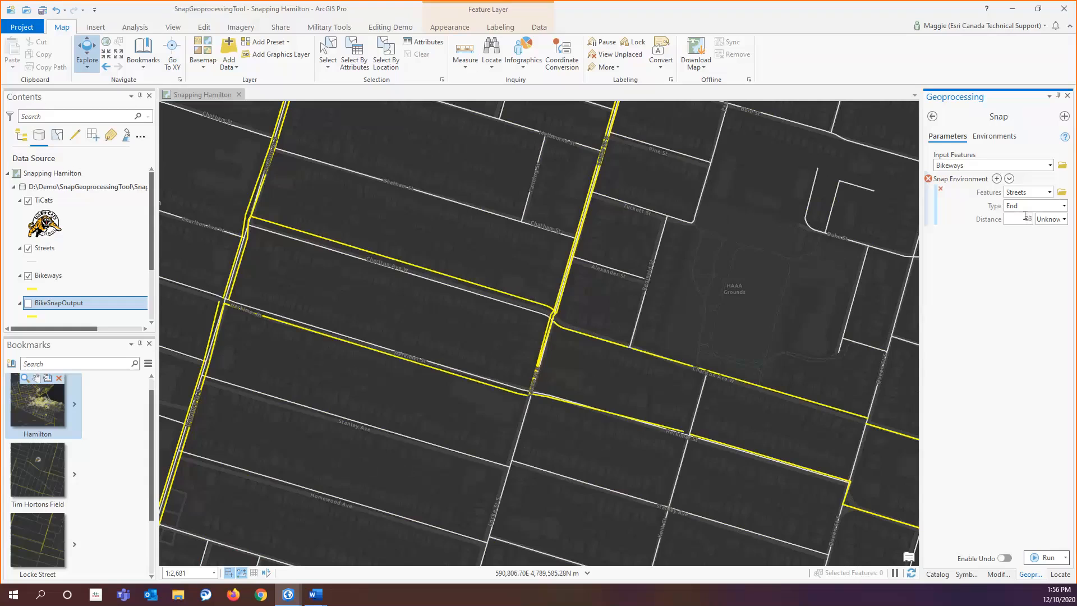
{"action": "left_click", "coordinate": [1062, 219]}
{"action": "left_click", "coordinate": [1039, 245]}
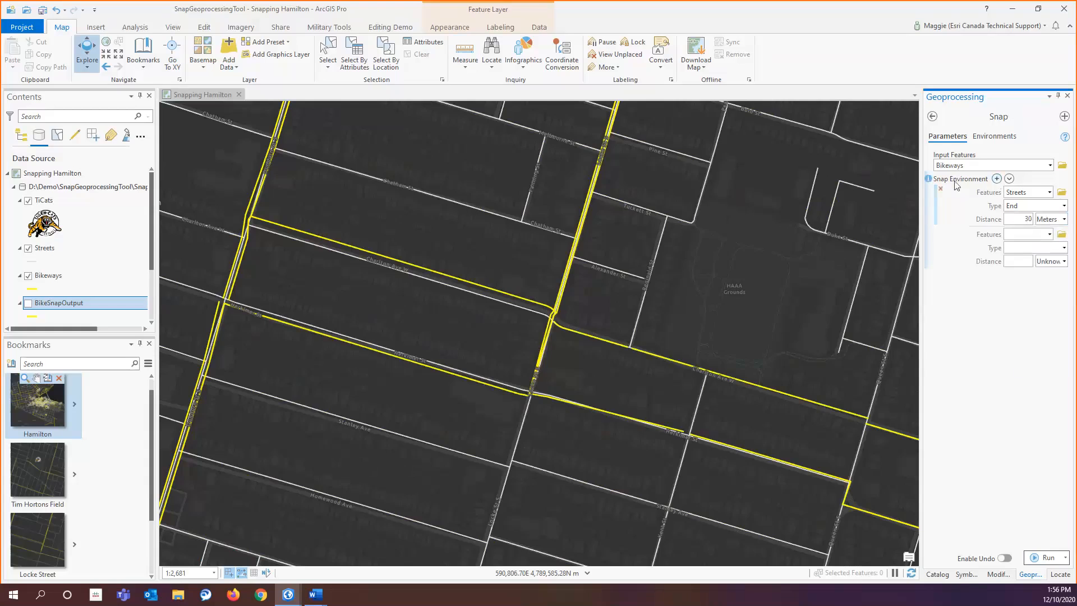
Step: Add a second snap environment rule with Streets as features, Edge as type and a distance of 20 Meters
{"action": "left_click", "coordinate": [1048, 234]}
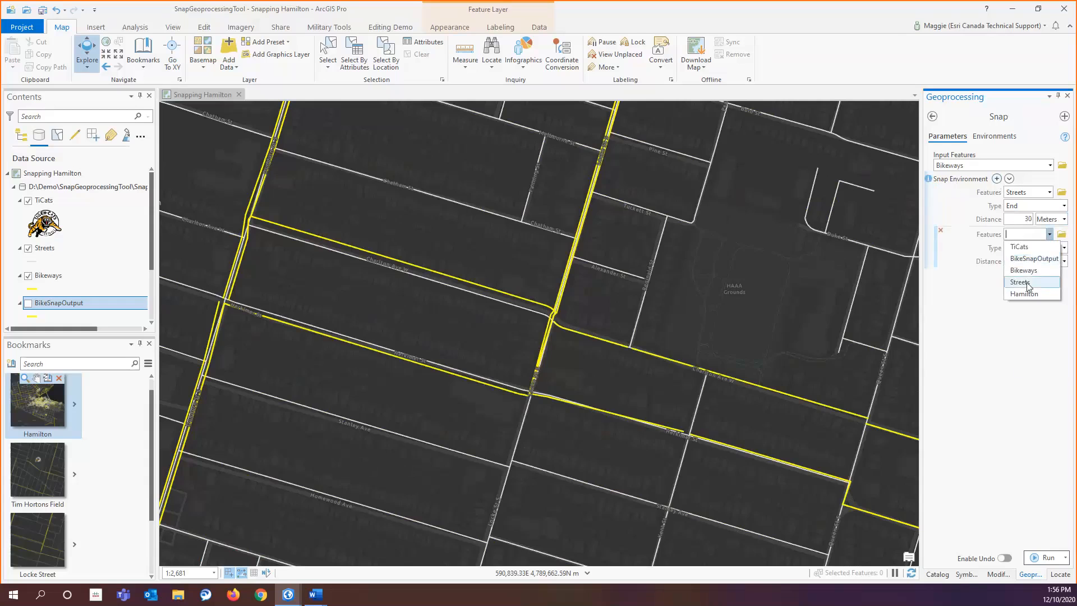
{"action": "left_click", "coordinate": [1028, 282]}
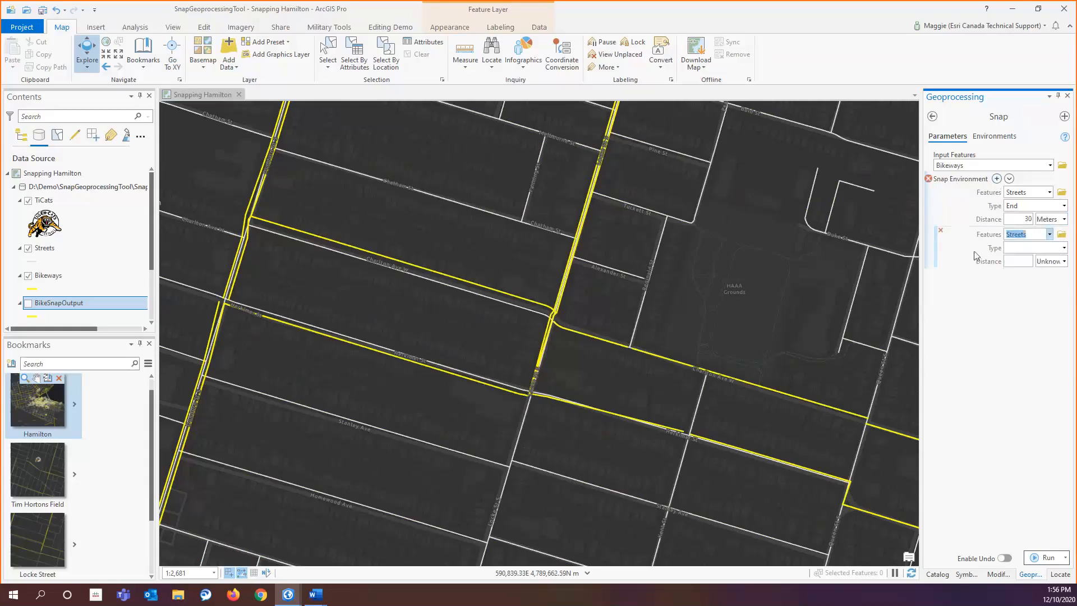
{"action": "left_click", "coordinate": [1064, 248]}
{"action": "left_click", "coordinate": [1018, 284]}
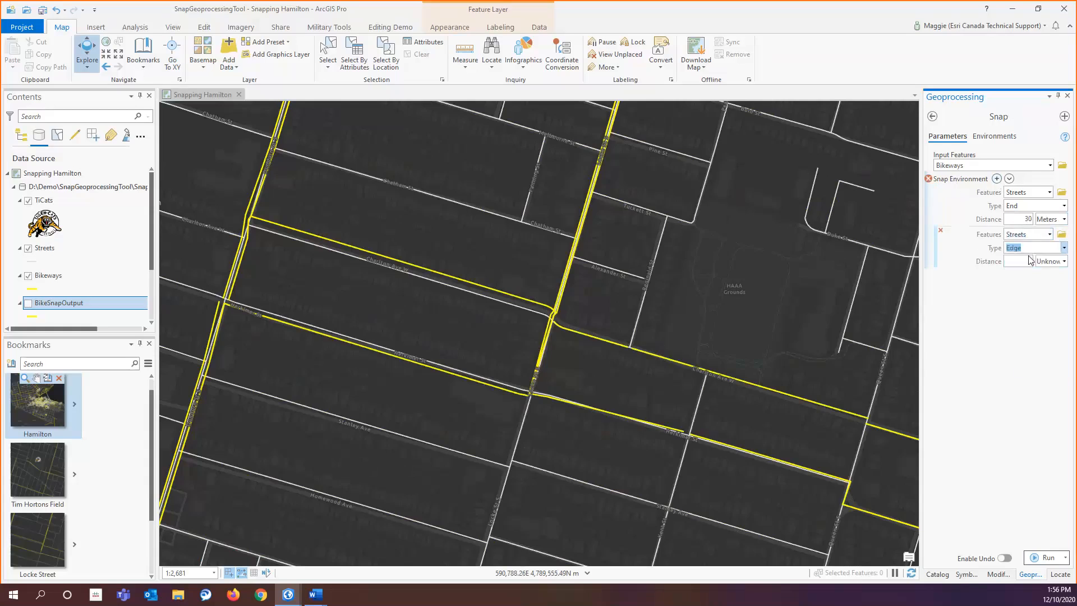
{"action": "left_click", "coordinate": [1027, 261]}
{"action": "type", "text": "20"}
{"action": "left_click", "coordinate": [1053, 261]}
{"action": "left_click", "coordinate": [1053, 284]}
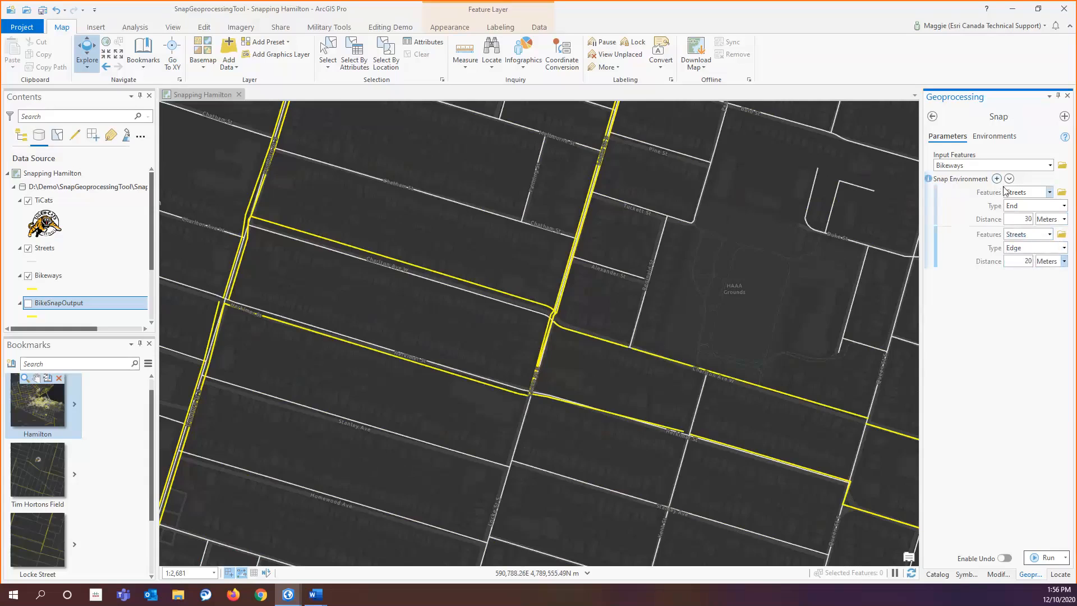
Step: Add a third snap environment rule with Streets as features, Vertex as type and a distance of 15 Meters
{"action": "left_click", "coordinate": [1049, 276]}
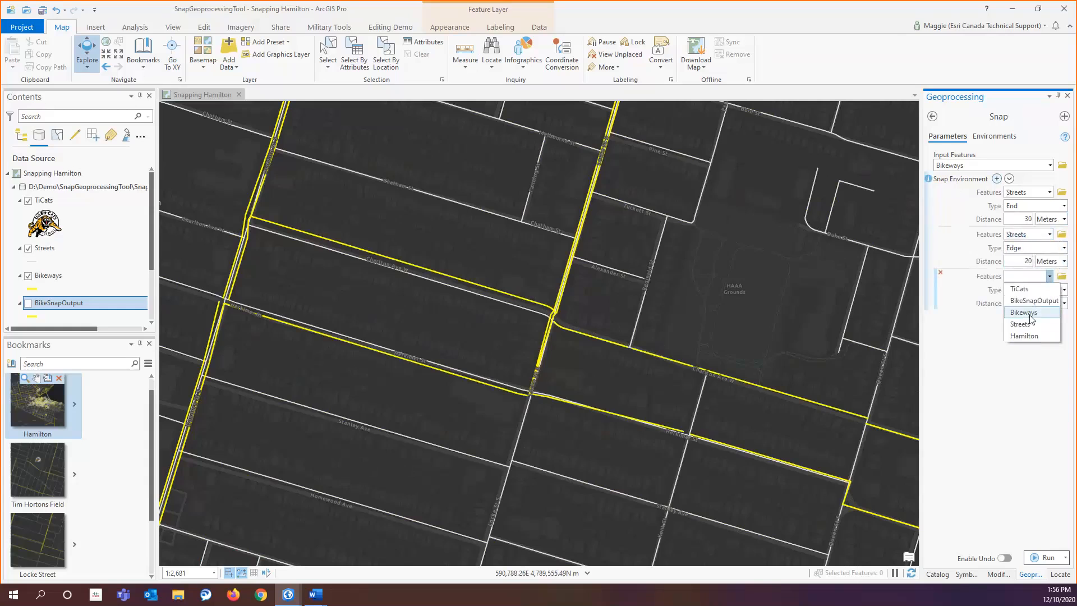
{"action": "left_click", "coordinate": [1053, 286]}
{"action": "left_click", "coordinate": [1050, 289]}
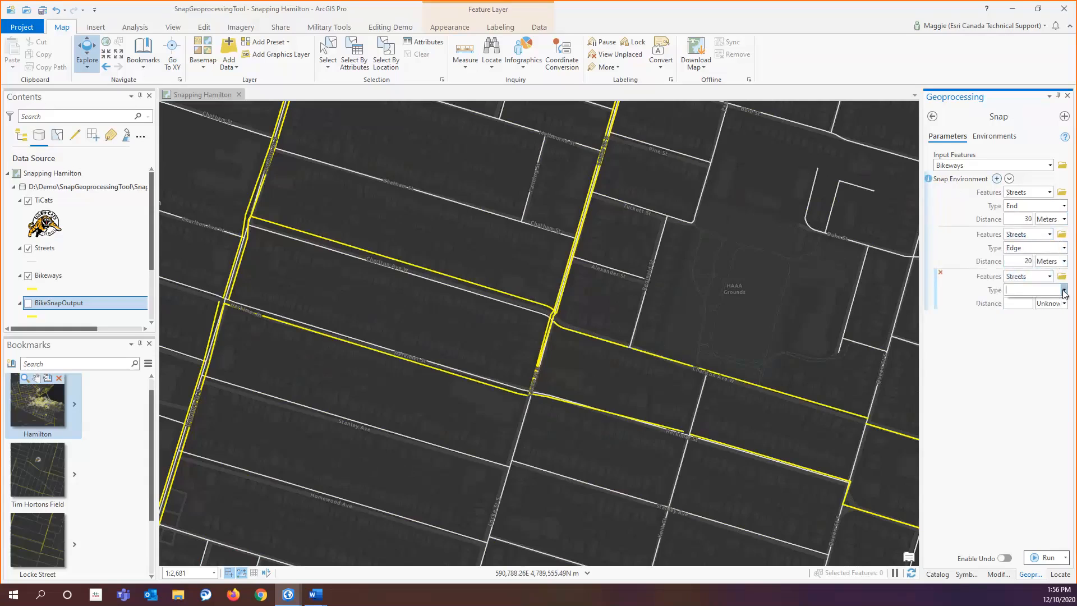
{"action": "left_click", "coordinate": [1021, 315]}
{"action": "left_click", "coordinate": [1028, 301]}
{"action": "type", "text": "15"}
{"action": "left_click", "coordinate": [1064, 303]}
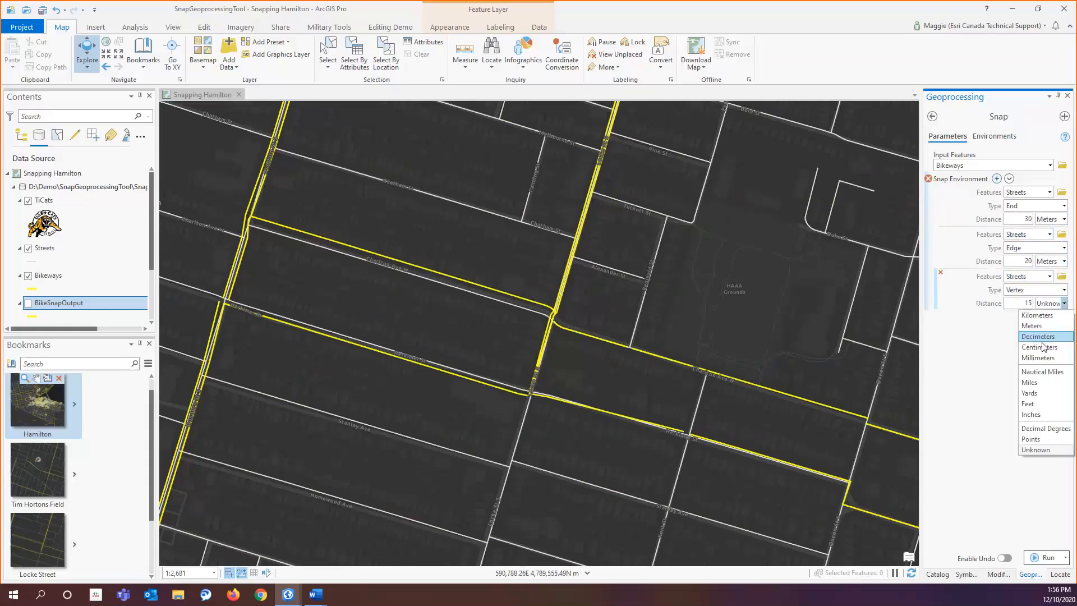
{"action": "left_click", "coordinate": [1038, 326]}
Step: Enable undo for the Snap tool and run it on the Bikeways layer
{"action": "left_click", "coordinate": [1004, 558]}
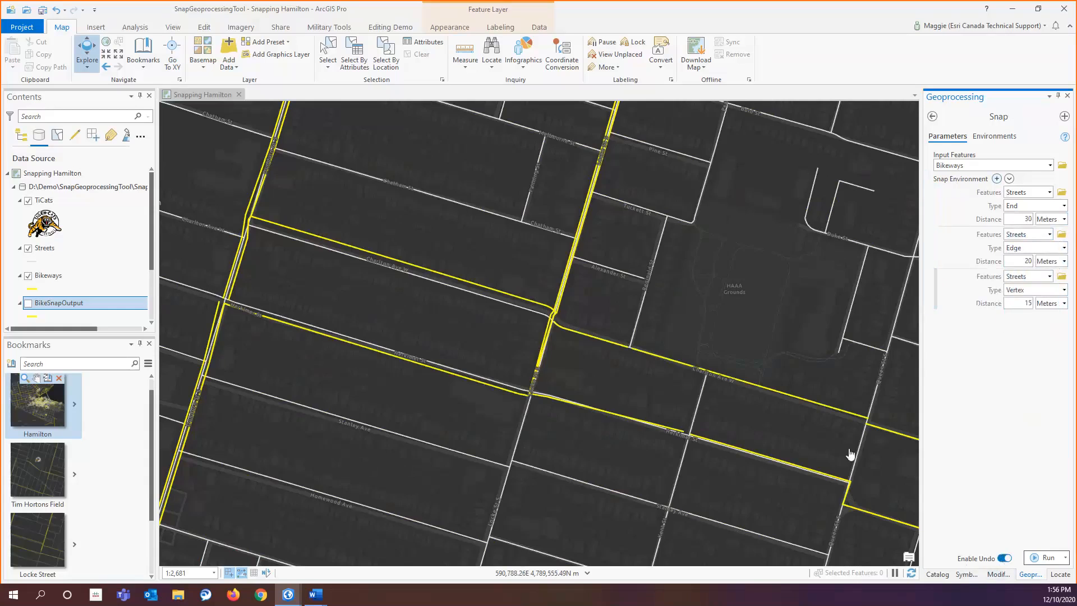
{"action": "left_click_drag", "start_coordinate": [771, 291], "coordinate": [777, 344]}
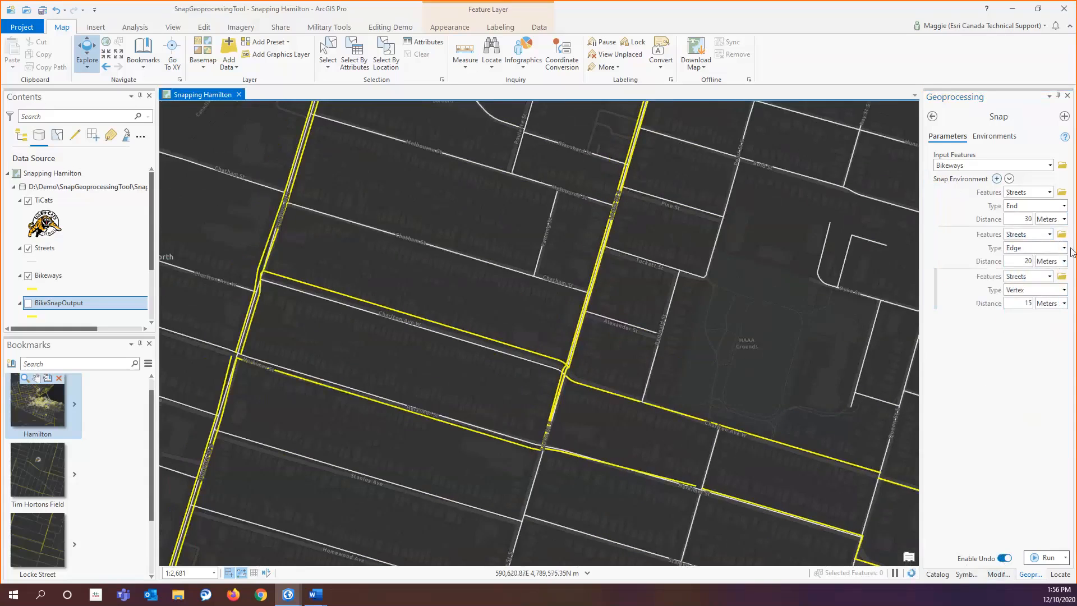
{"action": "scroll", "coordinate": [621, 340], "scroll_direction": "up", "scroll_amount": 2}
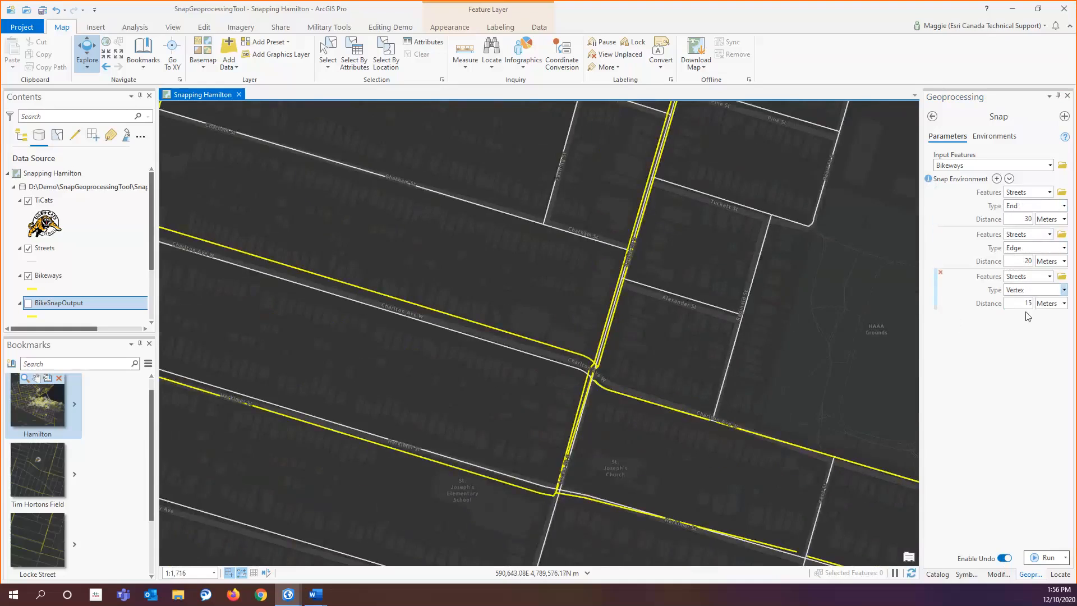
{"action": "left_click", "coordinate": [1044, 558]}
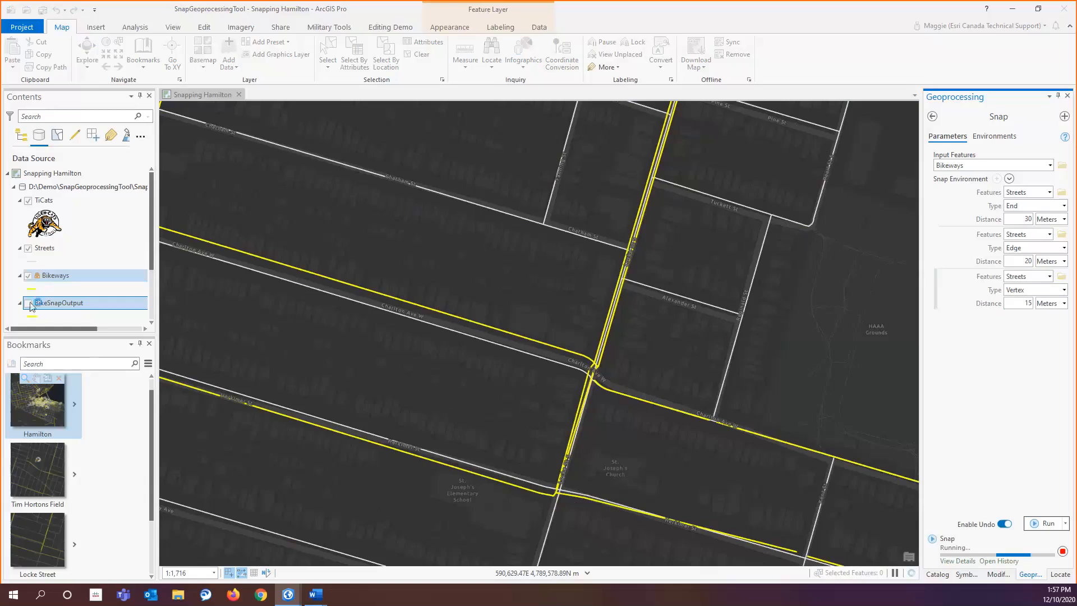
{"action": "left_click", "coordinate": [30, 306]}
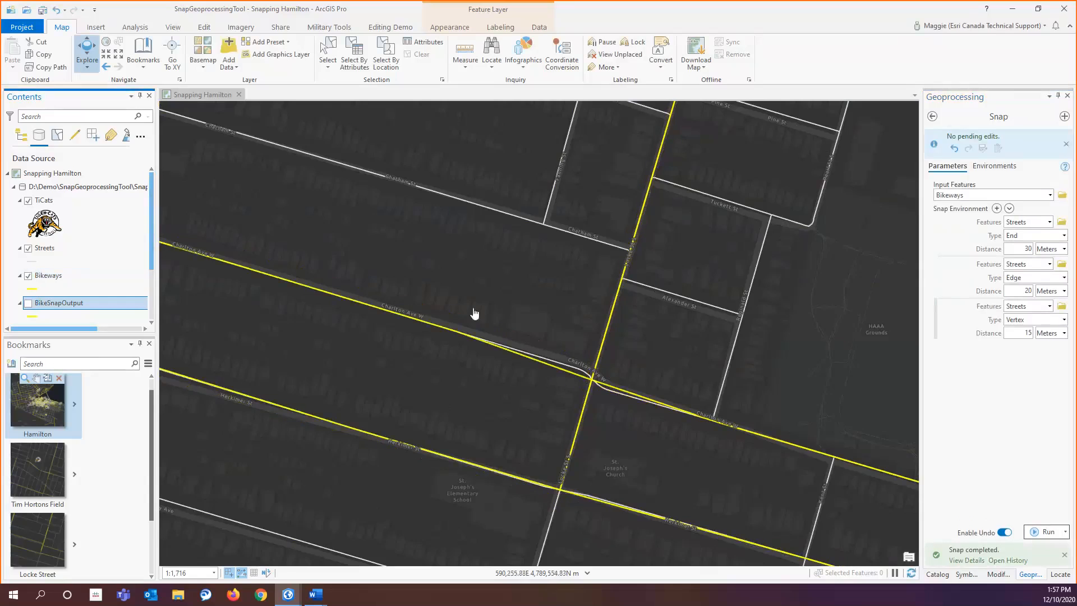
Step: Examine the snapped bikeways against the streets around Charlton Ave W and at the Tim Hortons Field and Fruitland bookmarks
{"action": "scroll", "coordinate": [474, 309], "scroll_direction": "down", "scroll_amount": 3}
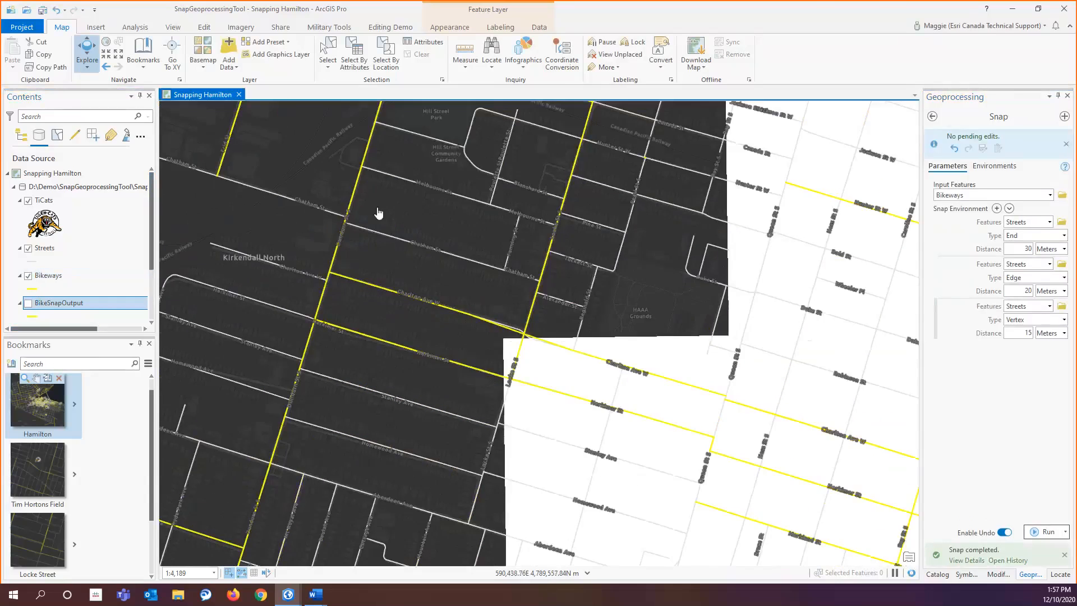
{"action": "scroll", "coordinate": [558, 303], "scroll_direction": "up", "scroll_amount": 3}
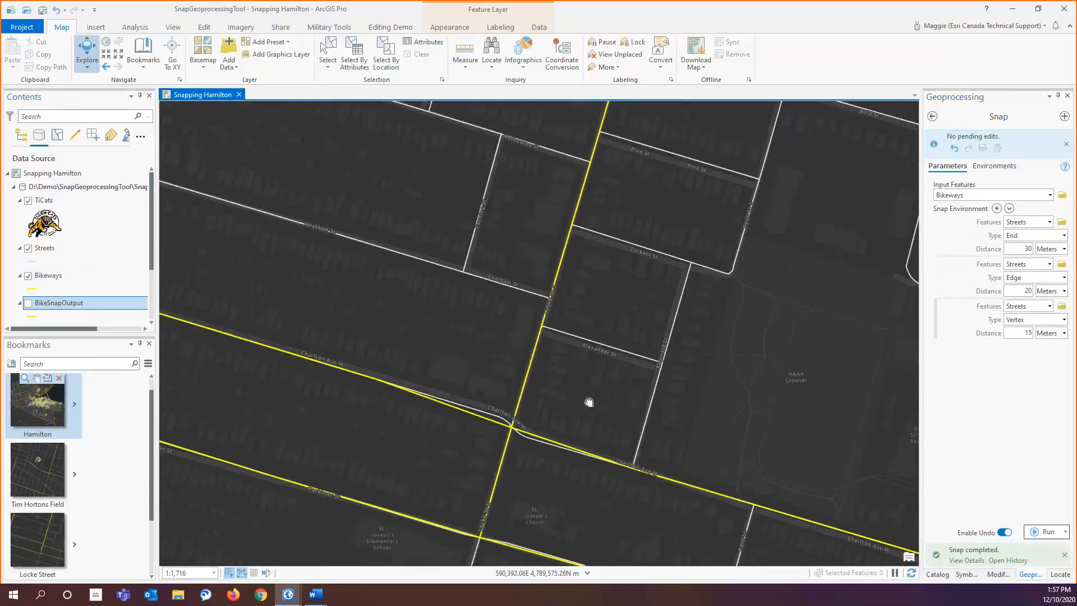
{"action": "left_click_drag", "start_coordinate": [589, 402], "coordinate": [514, 224]}
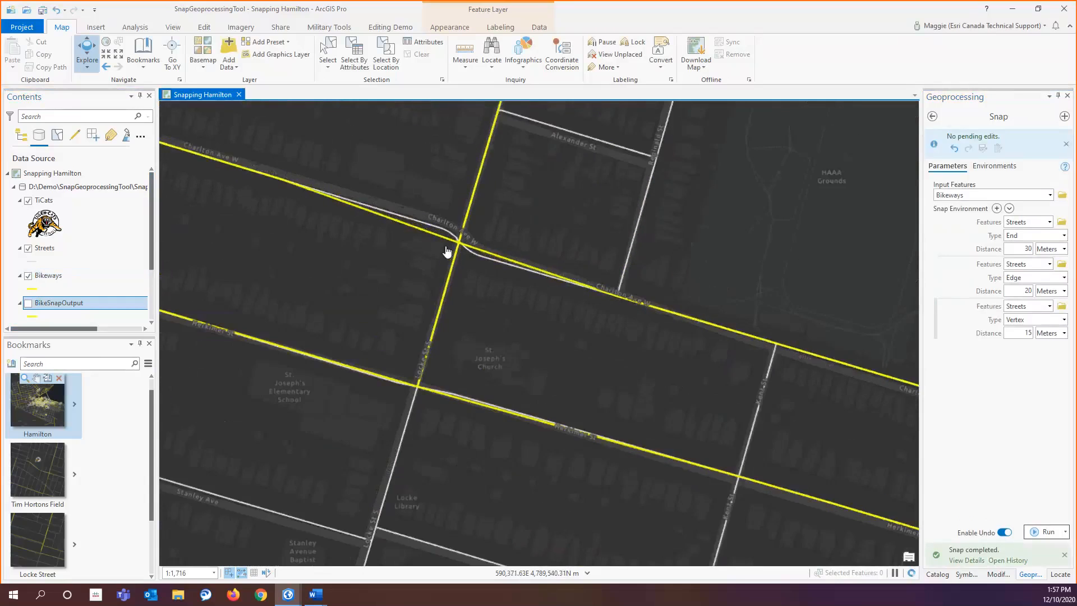
{"action": "scroll", "coordinate": [447, 251], "scroll_direction": "up", "scroll_amount": 3}
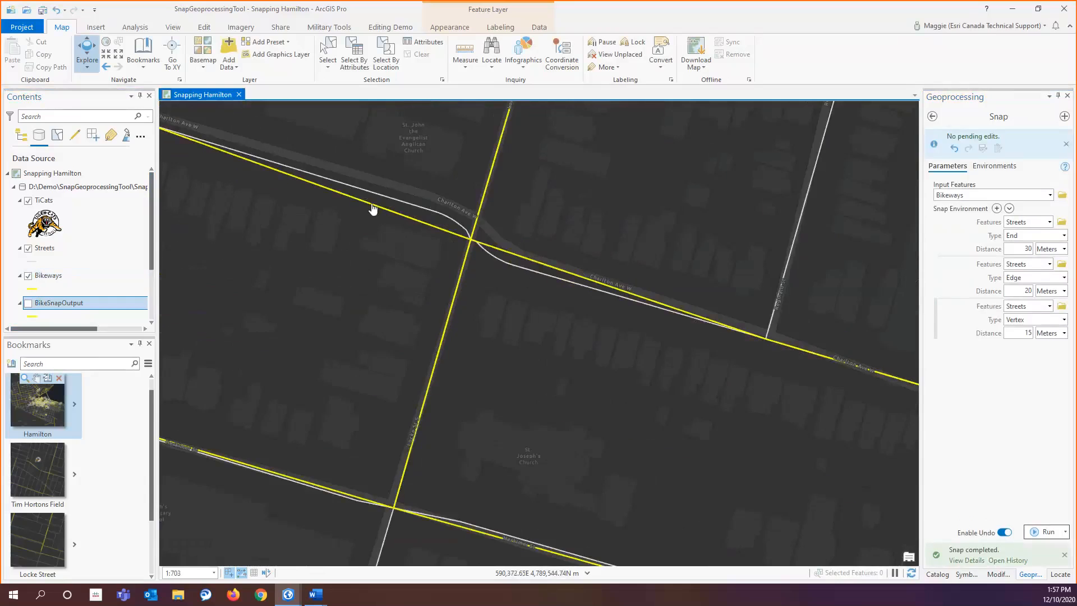
{"action": "scroll", "coordinate": [557, 221], "scroll_direction": "down", "scroll_amount": 6}
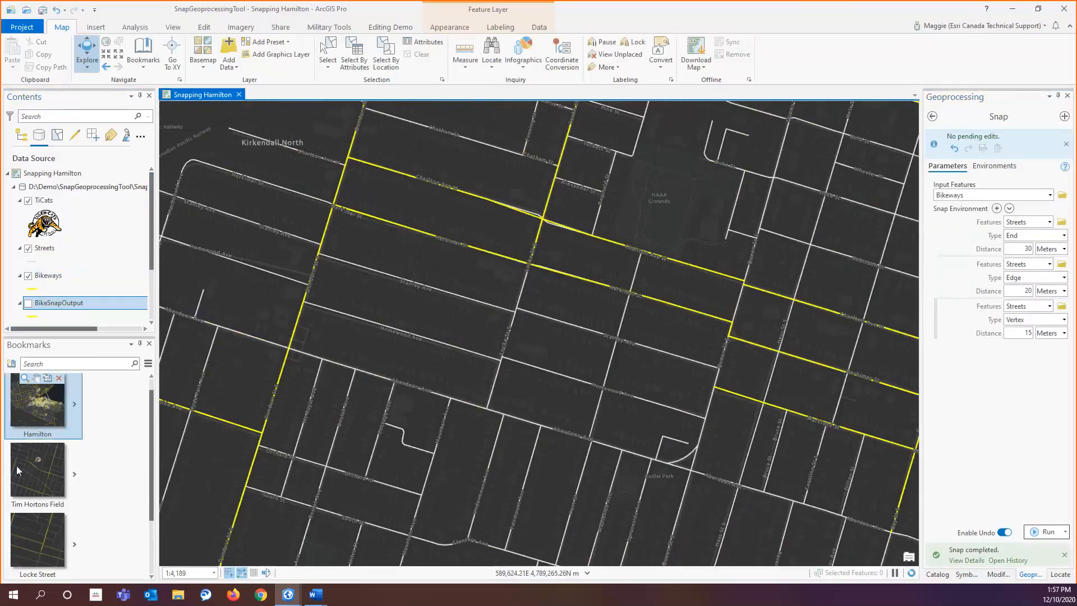
{"action": "left_click", "coordinate": [17, 463]}
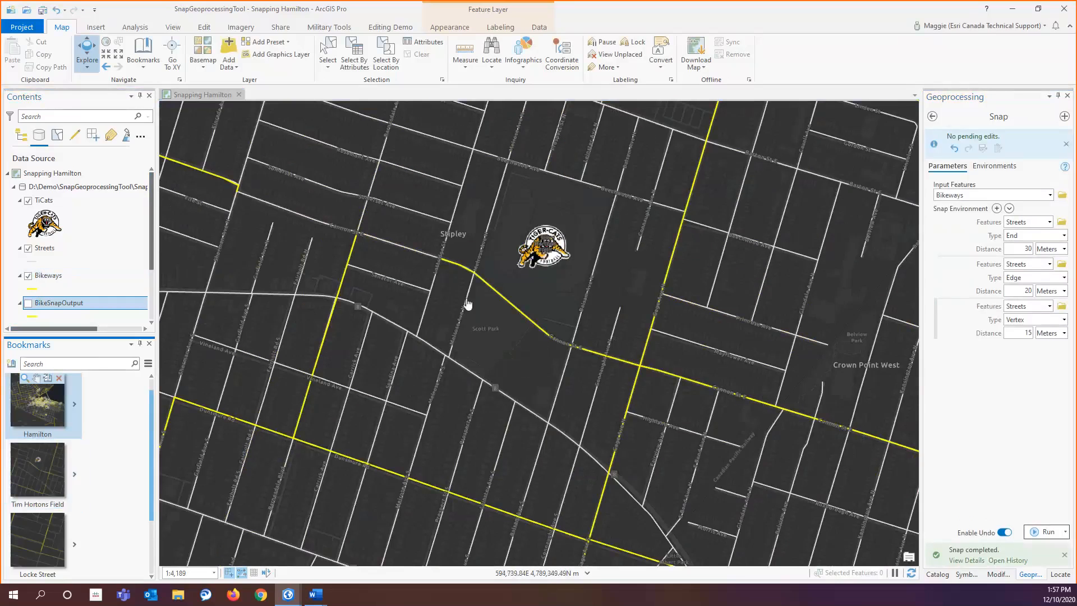
{"action": "mouse_move", "coordinate": [22, 520]}
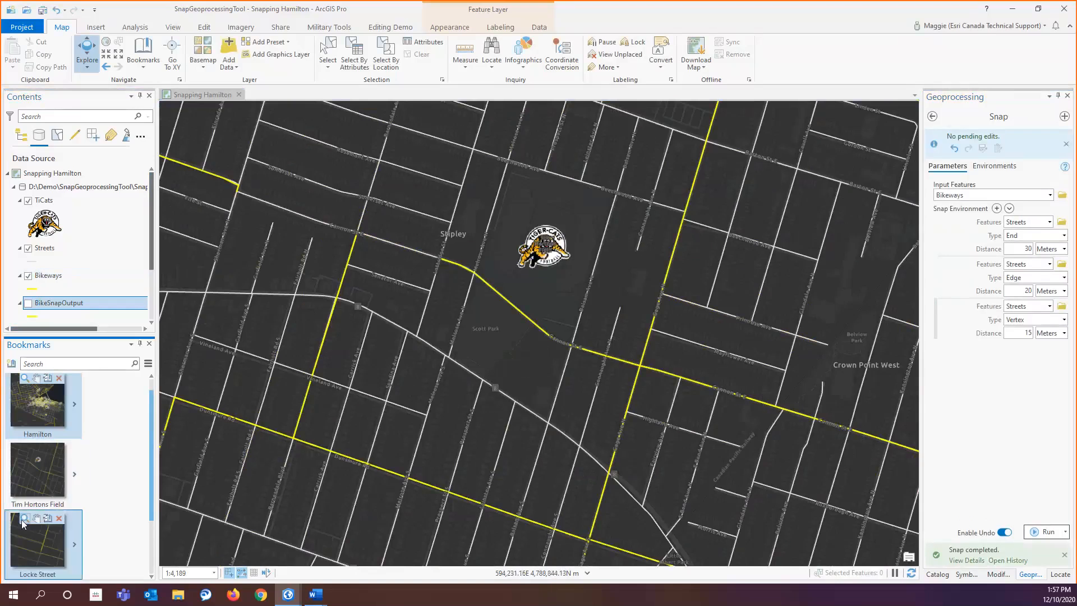
{"action": "scroll", "coordinate": [22, 523], "scroll_direction": "down", "scroll_amount": 2}
{"action": "left_click", "coordinate": [23, 508]}
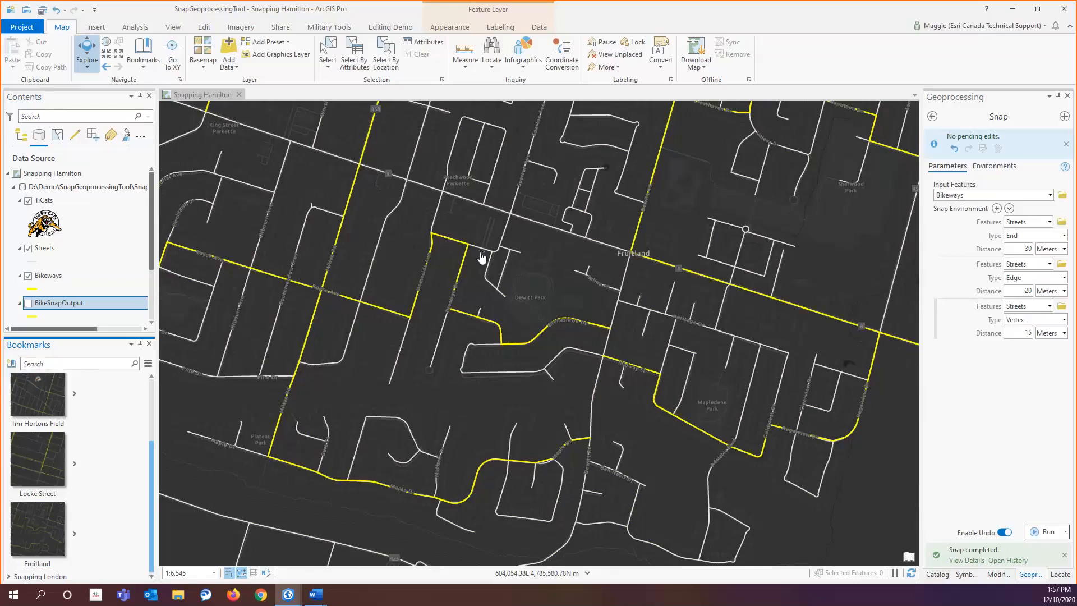
Step: Examine the snapped bikeways against the streets south of Dewitt Park and along Maple Dr
{"action": "left_click_drag", "start_coordinate": [502, 337], "coordinate": [519, 333]}
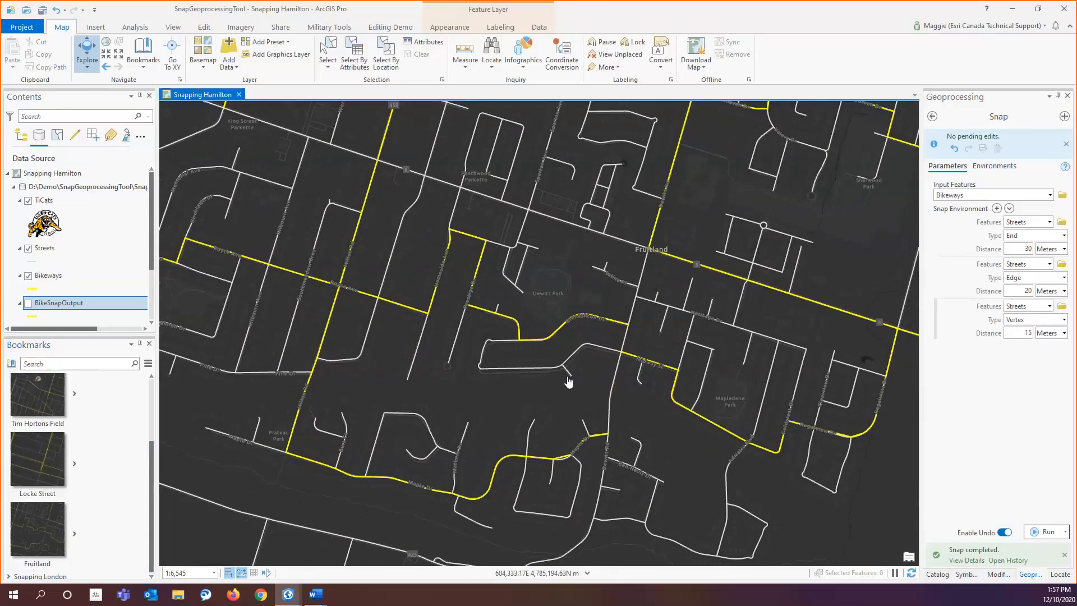
{"action": "scroll", "coordinate": [569, 381], "scroll_direction": "up", "scroll_amount": 2}
{"action": "left_click_drag", "start_coordinate": [403, 455], "coordinate": [613, 353]}
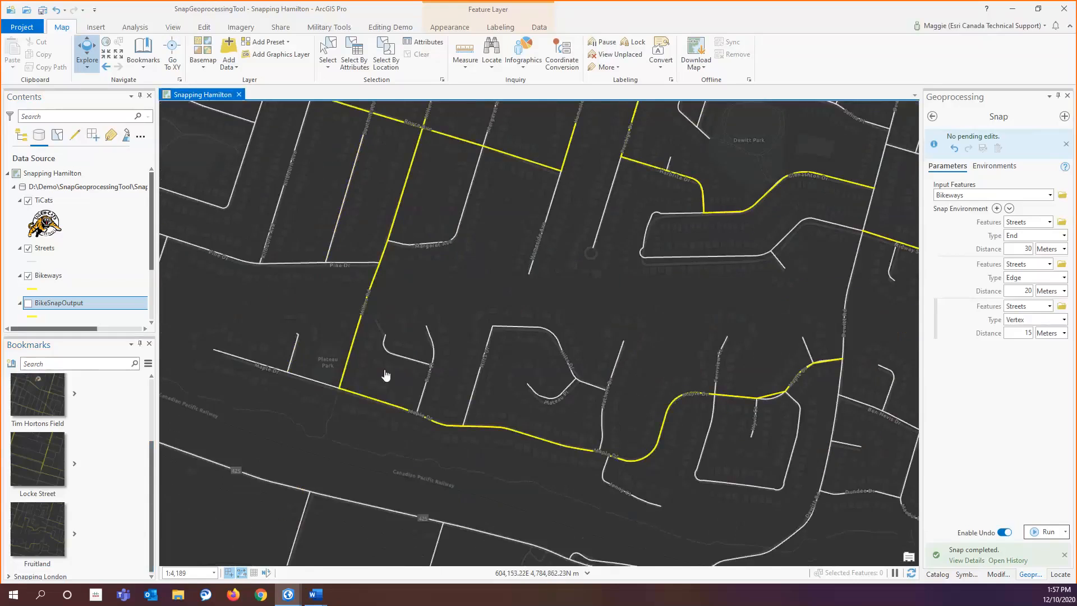
{"action": "left_click_drag", "start_coordinate": [458, 292], "coordinate": [445, 308]}
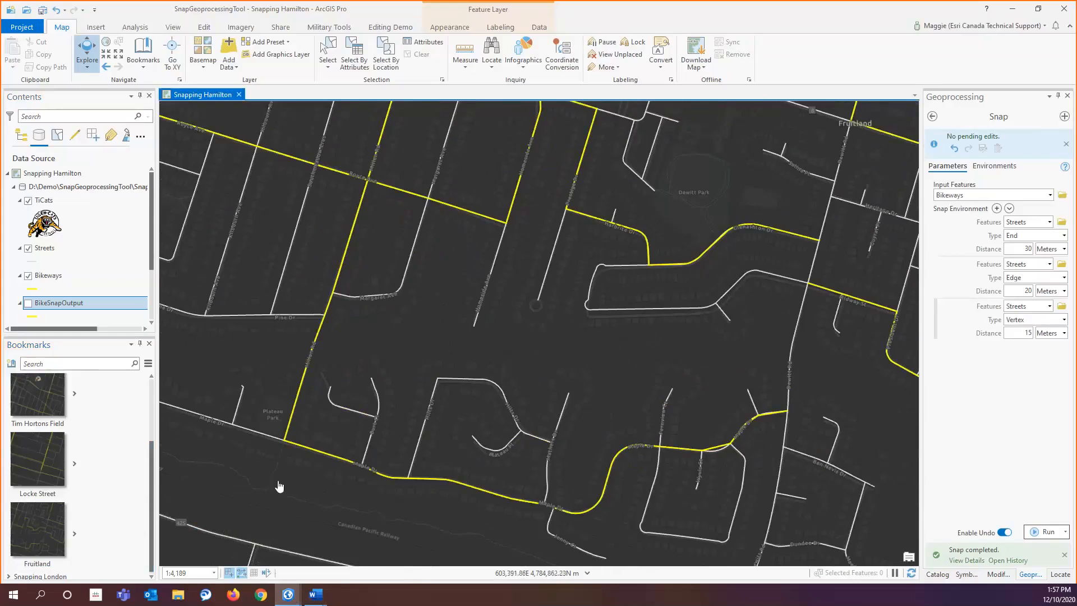
Step: Switch to the copy_GroupTemplate project and show the Forest Hill bookmark area on the Group Template Water Mains map
{"action": "mouse_move", "coordinate": [292, 603]}
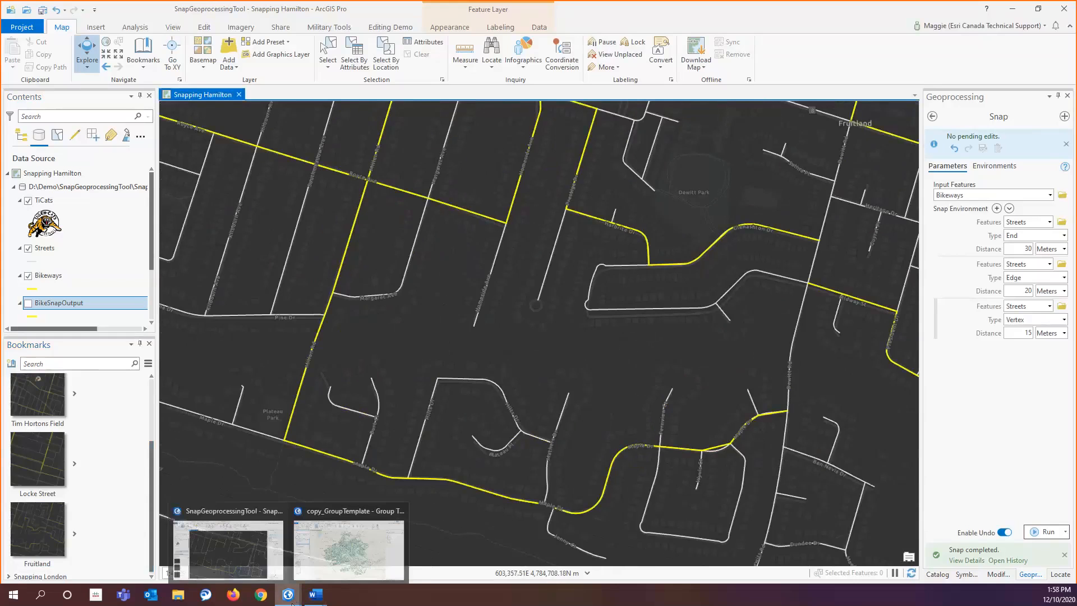
{"action": "left_click", "coordinate": [334, 558]}
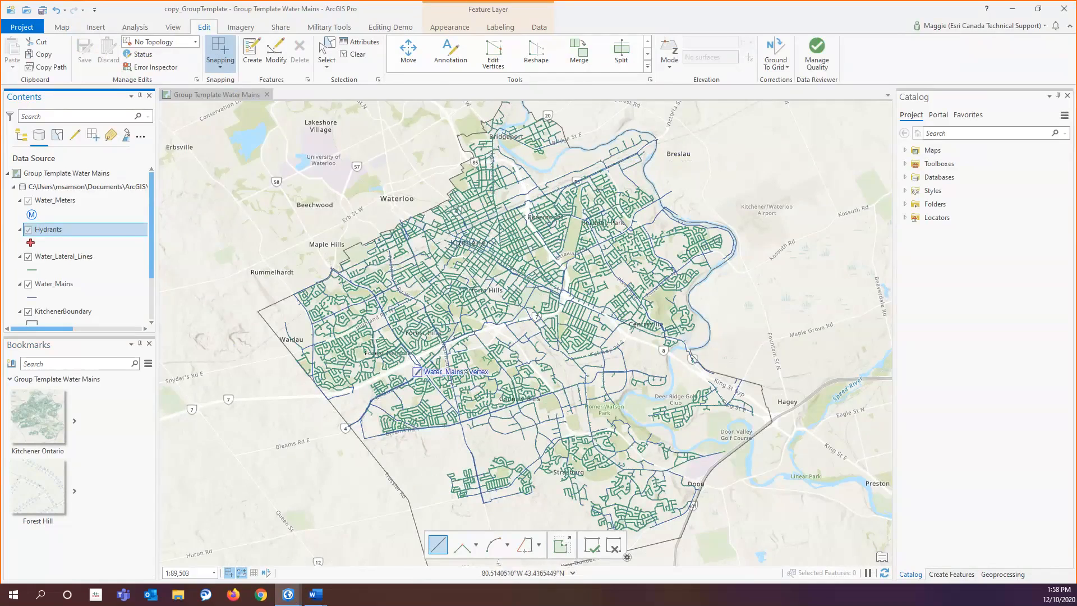
{"action": "mouse_move", "coordinate": [45, 466]}
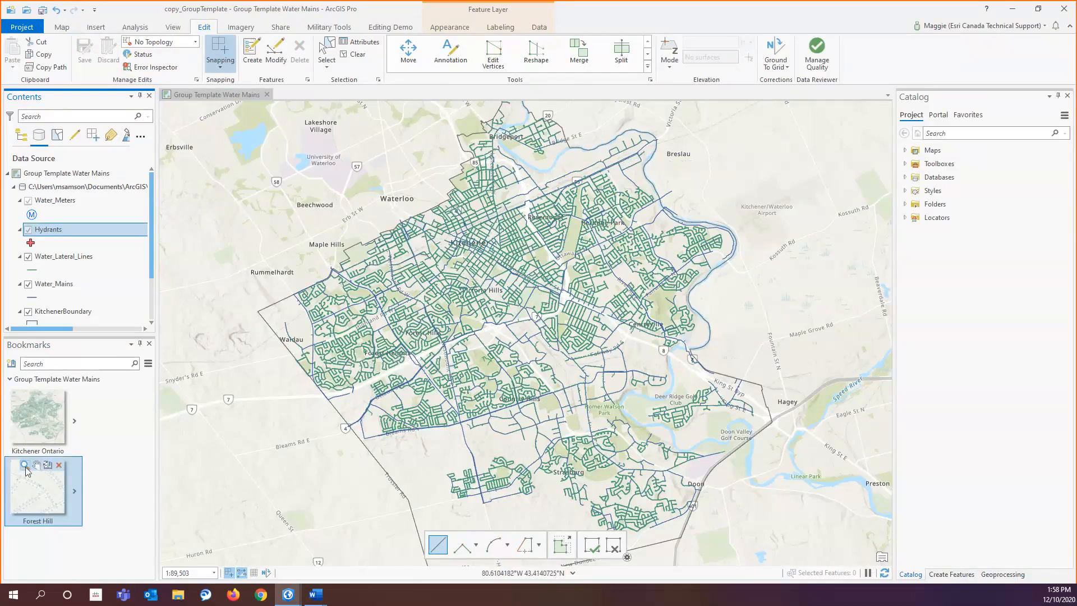
{"action": "left_click", "coordinate": [25, 466]}
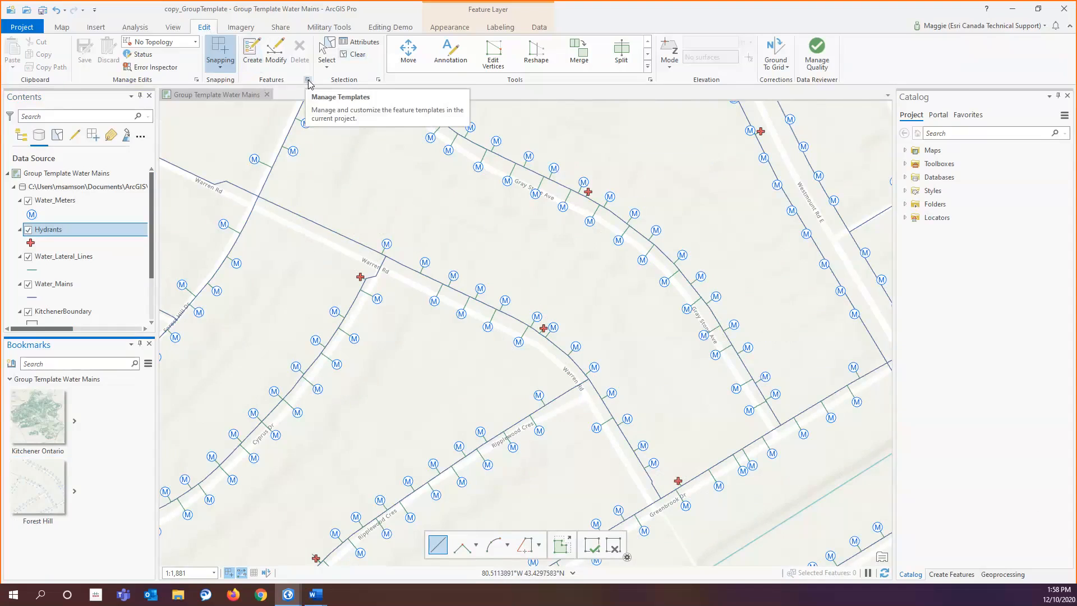
Step: Start a new group template on the Water_Lateral_Lines layer with "Lateral with meter" as both its name and description
{"action": "left_click", "coordinate": [308, 81]}
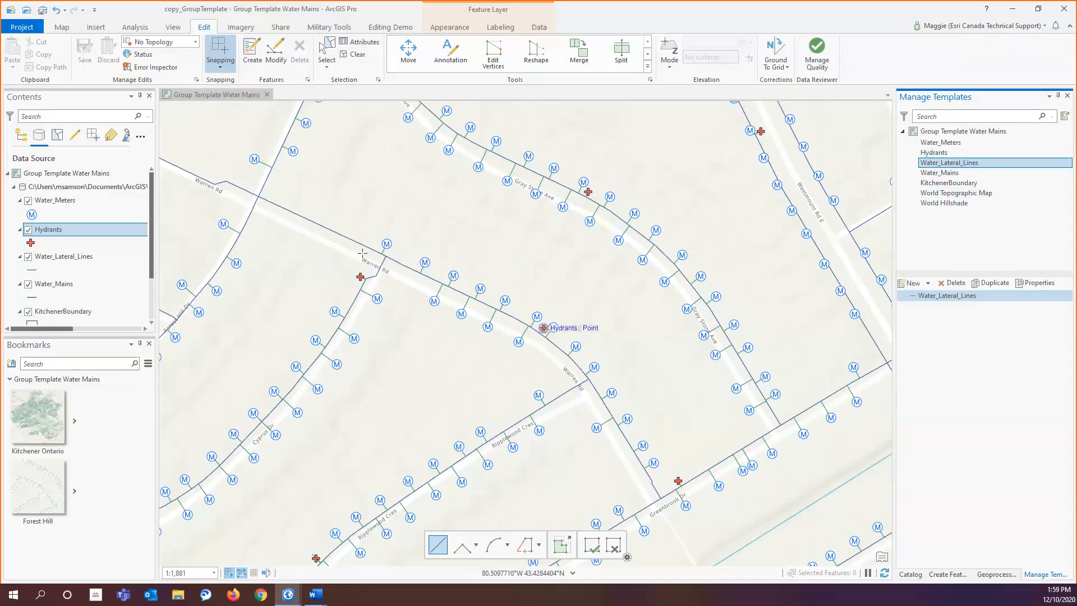
{"action": "left_click", "coordinate": [927, 284]}
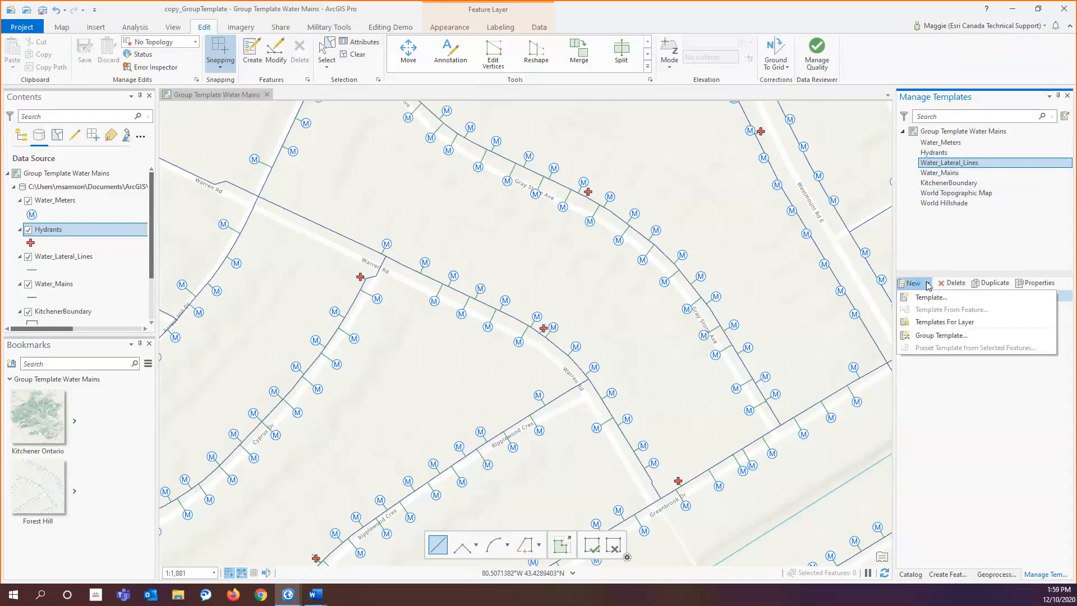
{"action": "left_click", "coordinate": [930, 336]}
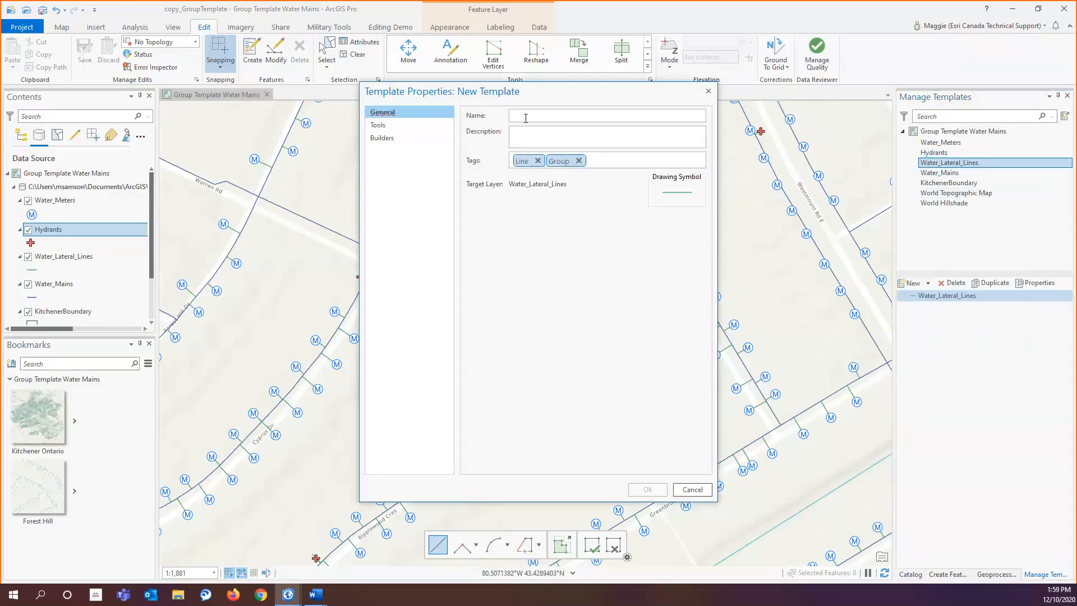
{"action": "type", "text": "Lateral with meter"}
{"action": "key", "text": "ctrl+a"}
{"action": "key", "text": "ctrl+c"}
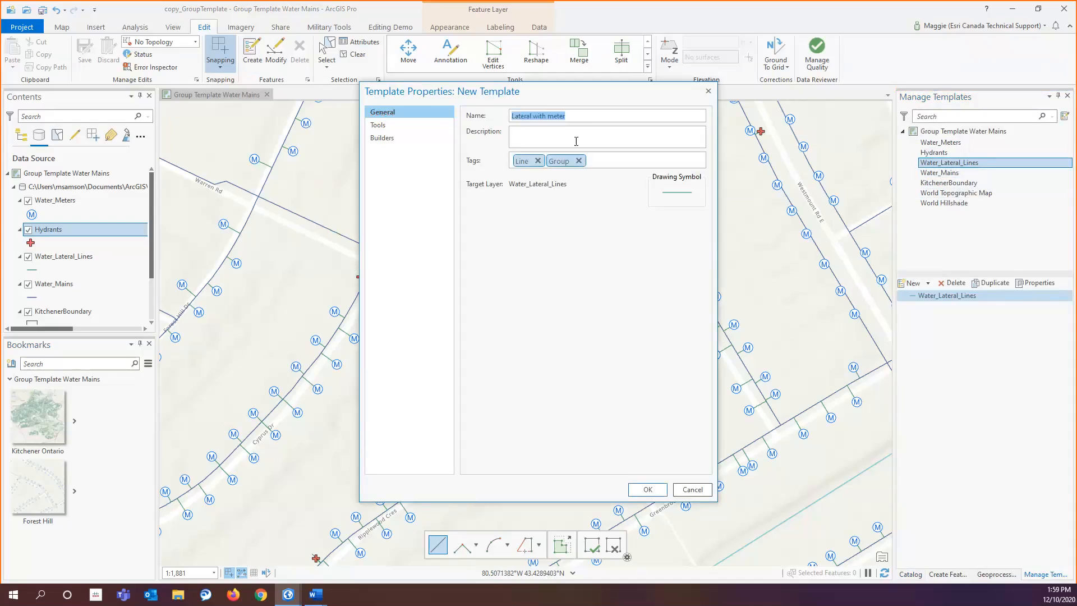
{"action": "left_click", "coordinate": [577, 137]}
{"action": "key", "text": "ctrl+v"}
Step: Disable the Right Angle Line, Split, Two-Point Line, Freehand Line and Trace Line tools, leaving only the default Line Tool
{"action": "left_click", "coordinate": [384, 126]}
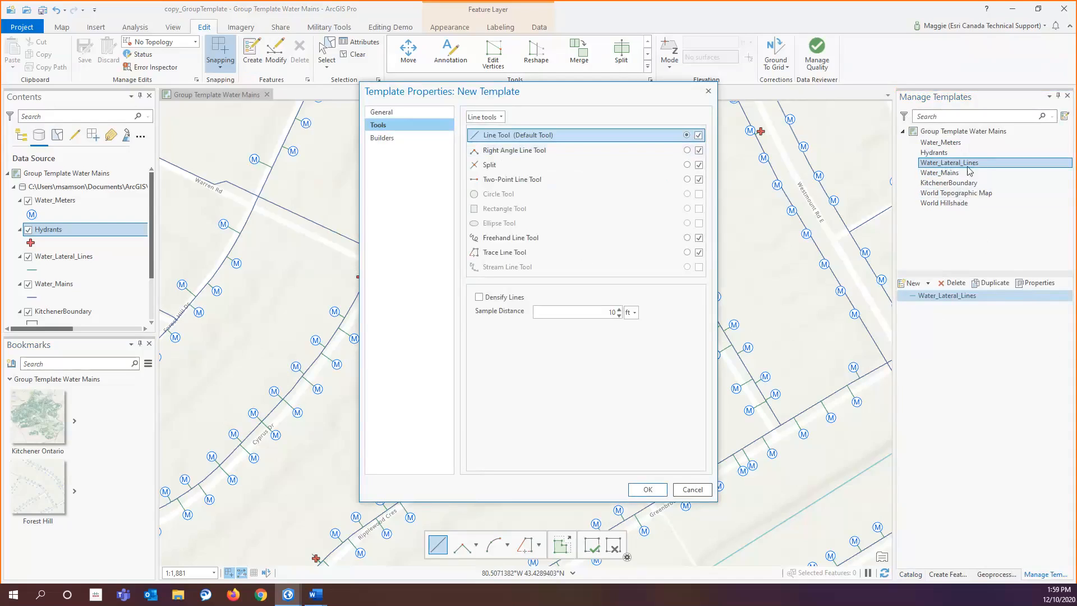
{"action": "left_click", "coordinate": [699, 165]}
{"action": "left_click", "coordinate": [698, 150]}
{"action": "left_click", "coordinate": [699, 165]}
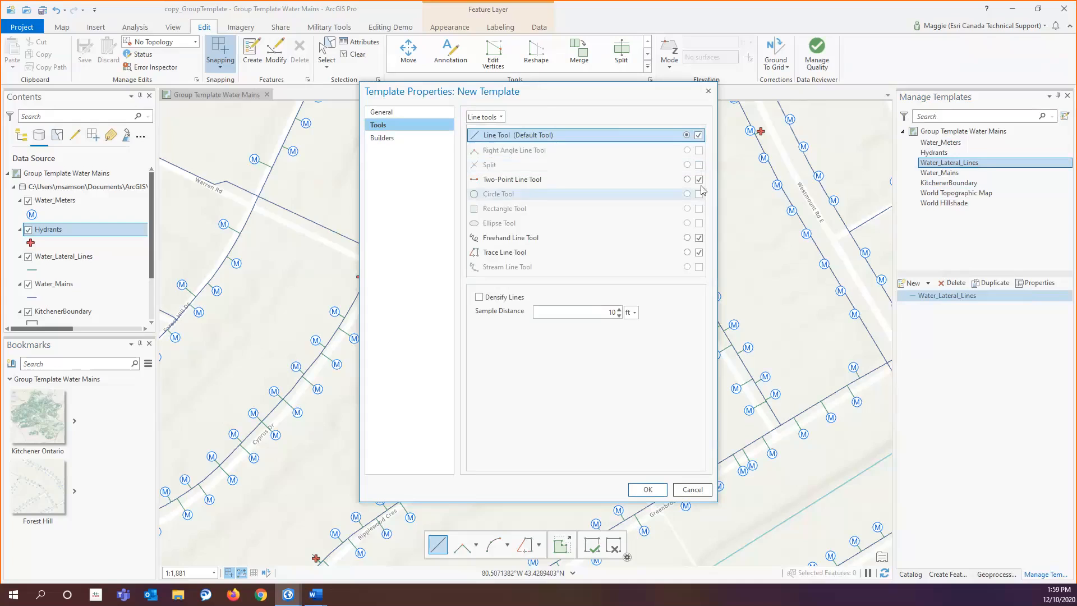
{"action": "left_click", "coordinate": [698, 180]}
{"action": "left_click", "coordinate": [699, 237]}
{"action": "left_click", "coordinate": [699, 252]}
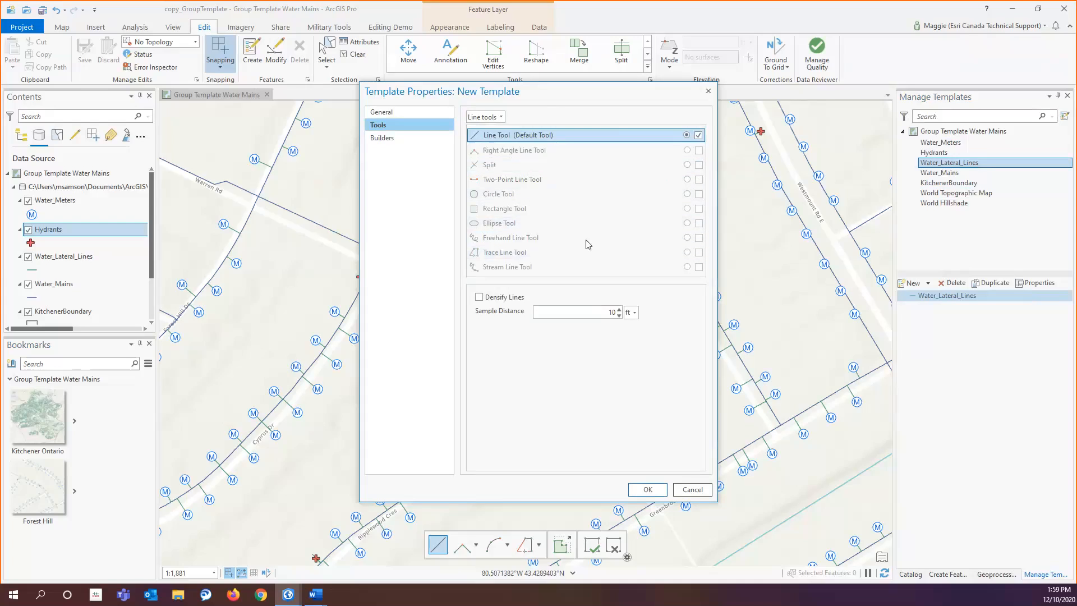
Step: Configure an additional builder that places a Water_Meters feature with the "point at end of line" option
{"action": "left_click", "coordinate": [388, 146]}
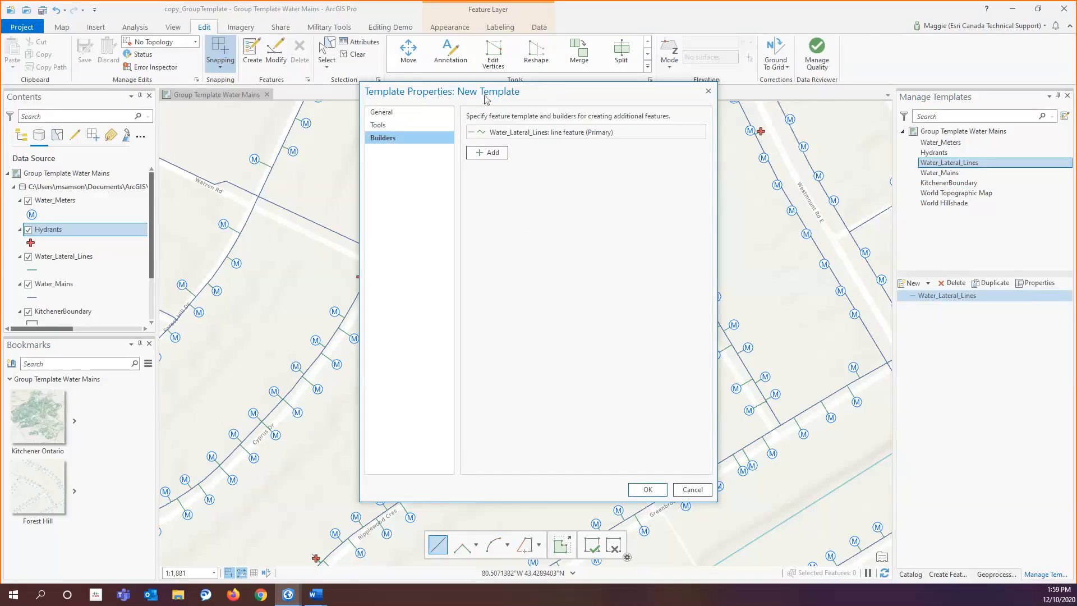
{"action": "left_click", "coordinate": [487, 153]}
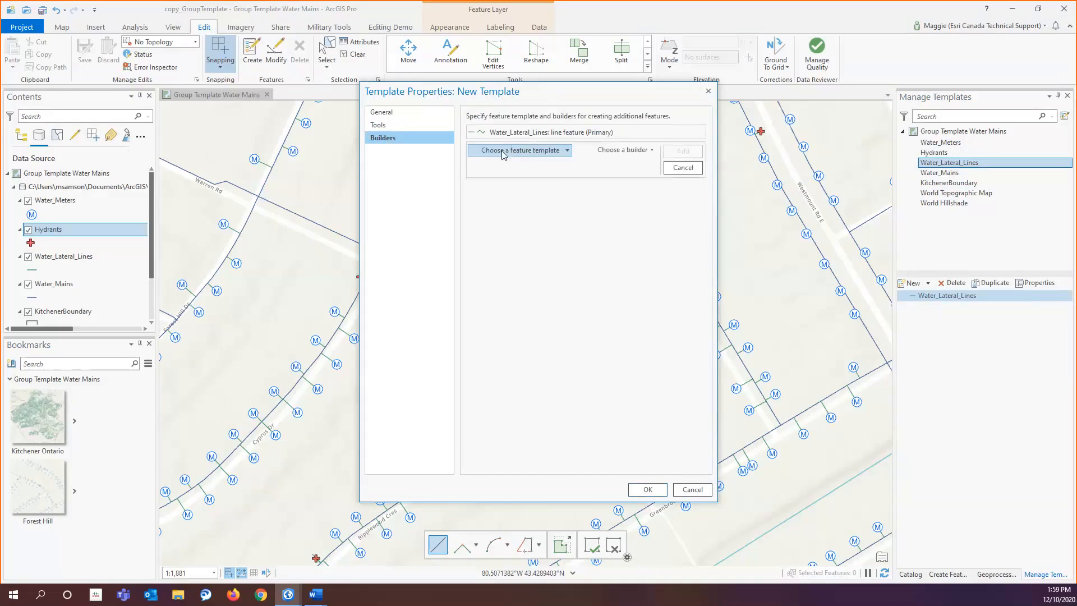
{"action": "left_click", "coordinate": [508, 151]}
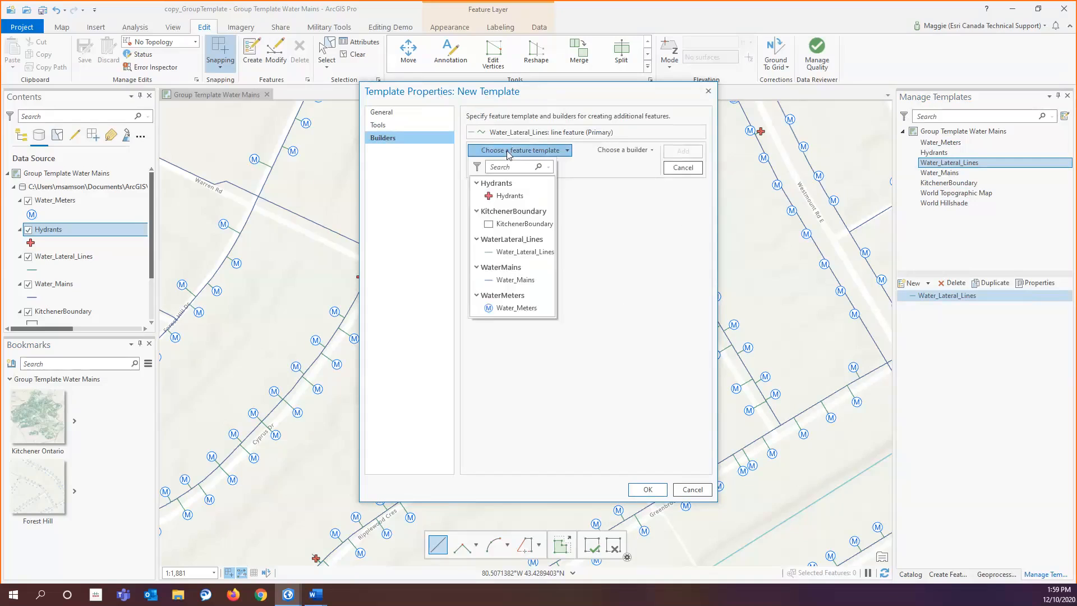
{"action": "left_click", "coordinate": [511, 309]}
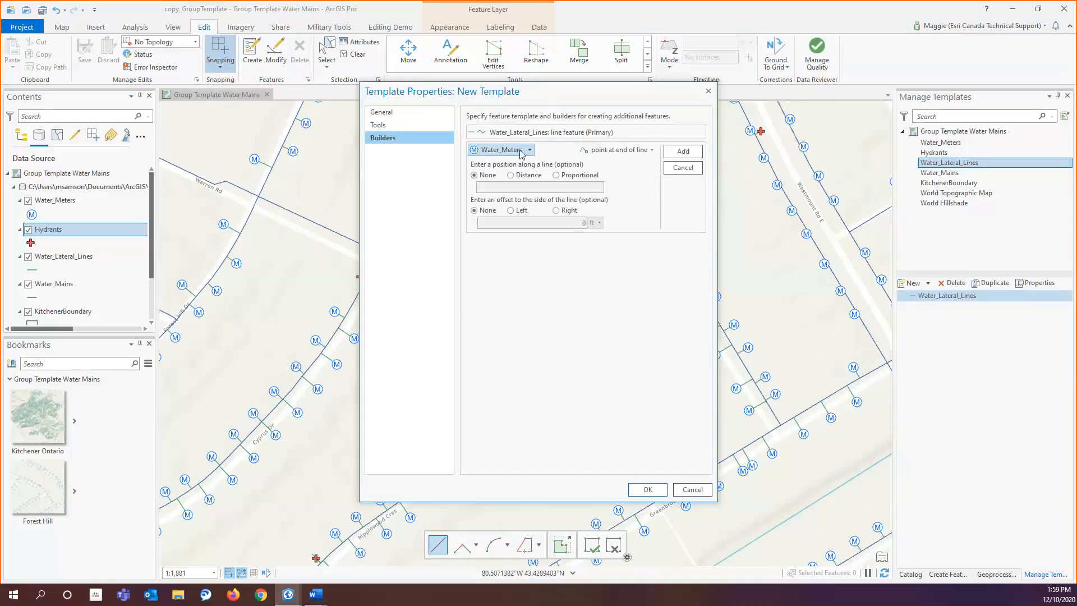
{"action": "left_click", "coordinate": [608, 150]}
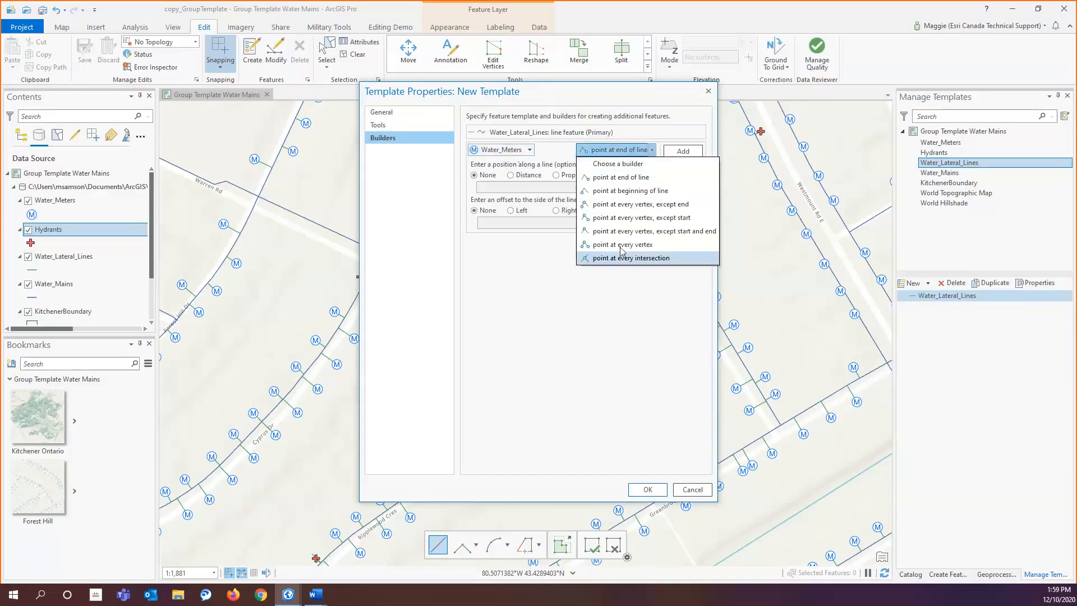
{"action": "left_click", "coordinate": [633, 177]}
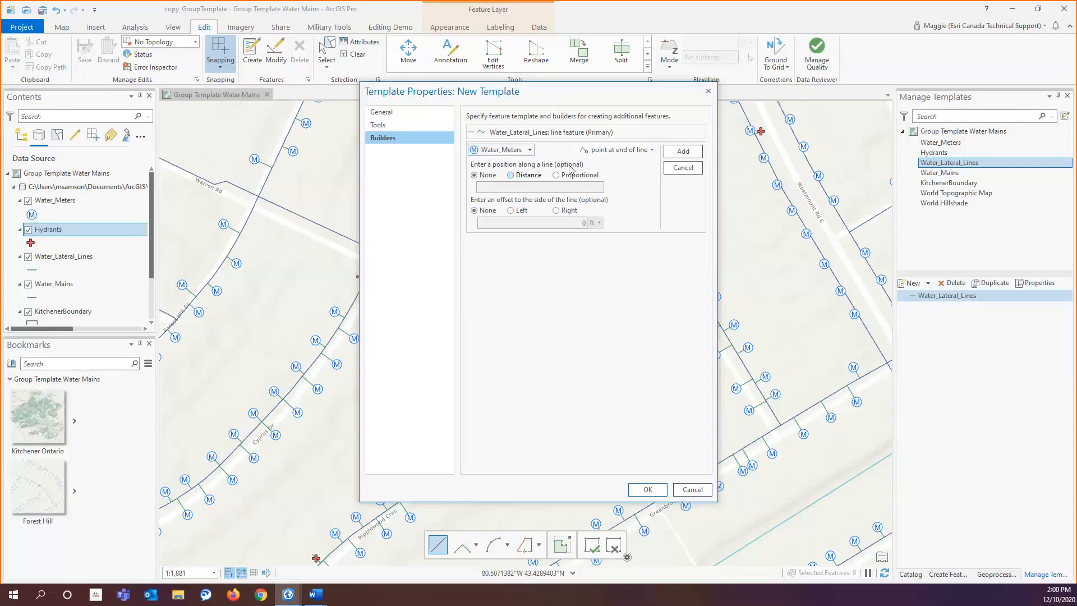
Step: Try a 10 ft distance and a proportional position for the meter along the line, and return the position to None
{"action": "left_click", "coordinate": [510, 175]}
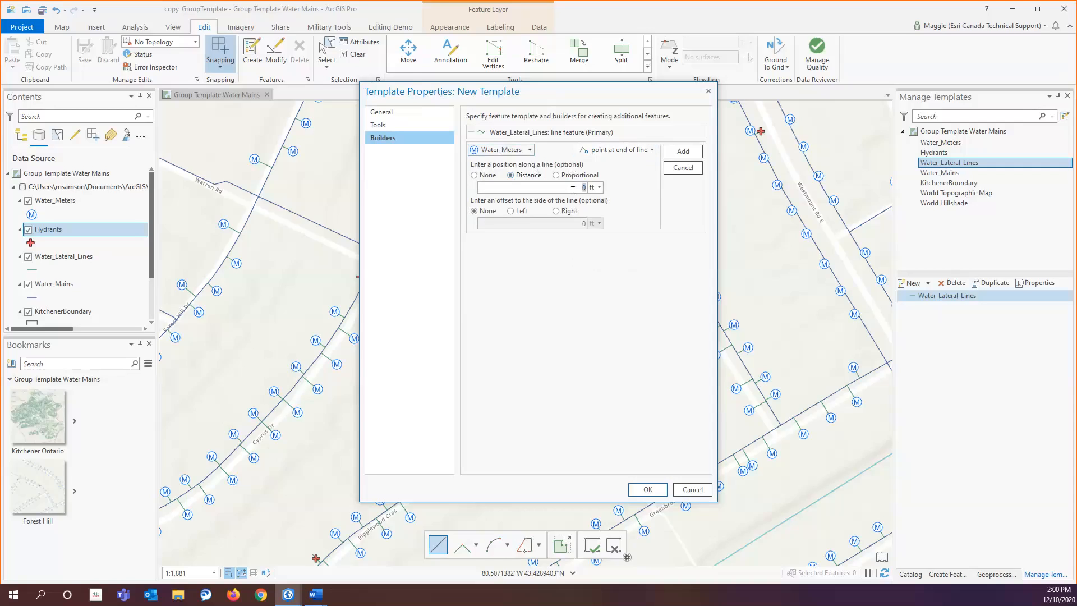
{"action": "type", "text": "10"}
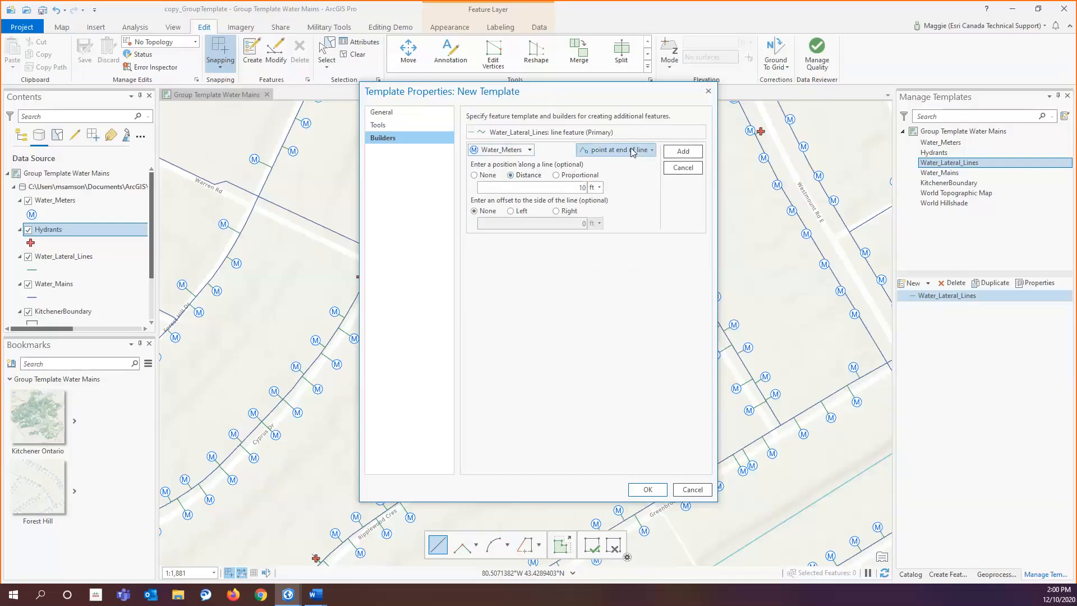
{"action": "left_click", "coordinate": [556, 175]}
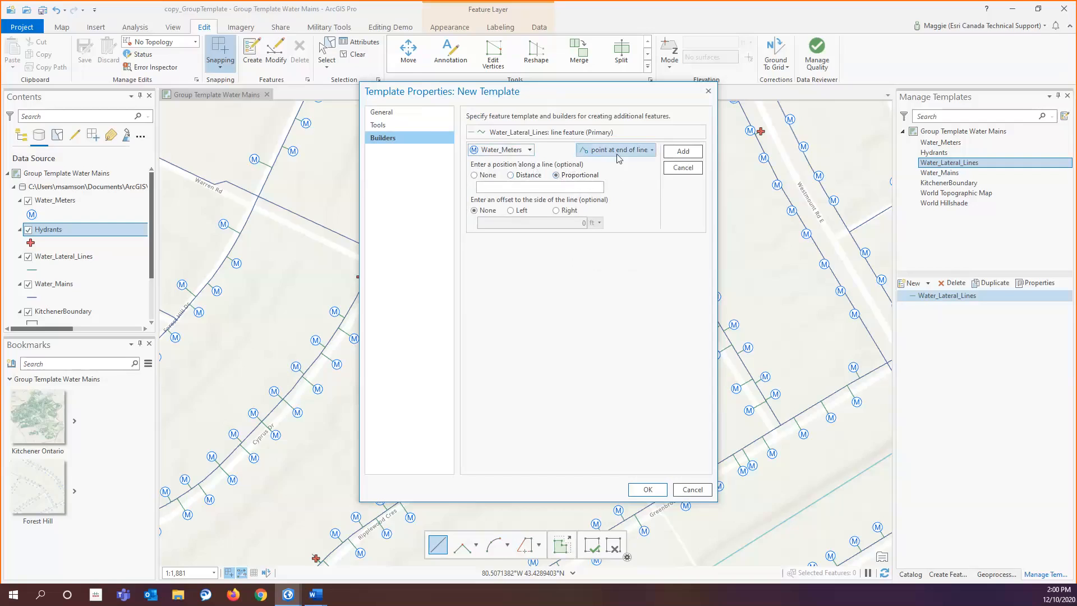
{"action": "left_click", "coordinate": [476, 175]}
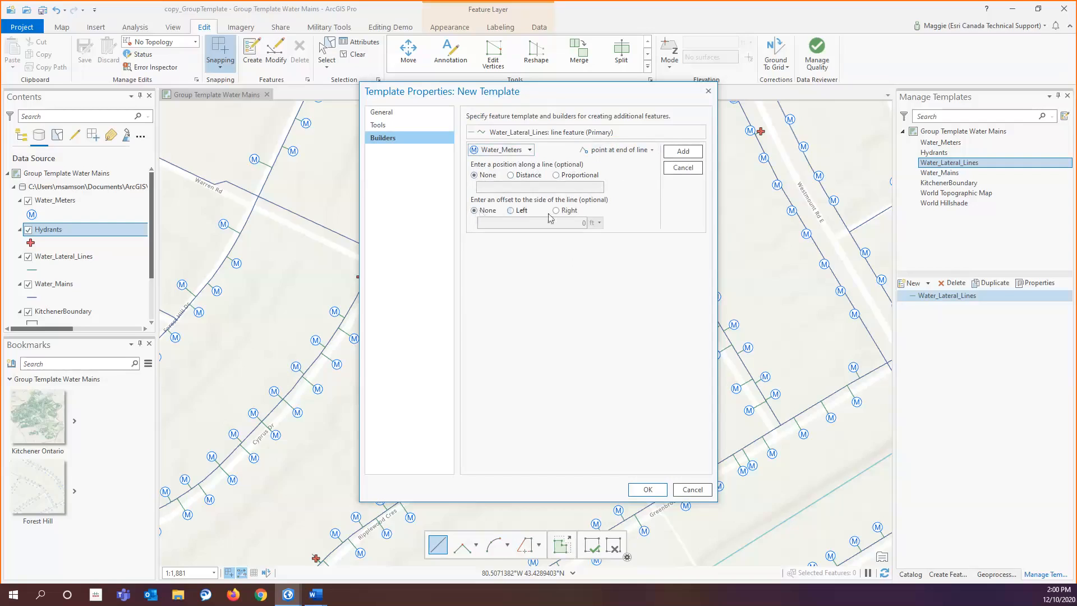
Step: Add the Water_Meters builder to the group template and save the template
{"action": "left_click", "coordinate": [683, 152]}
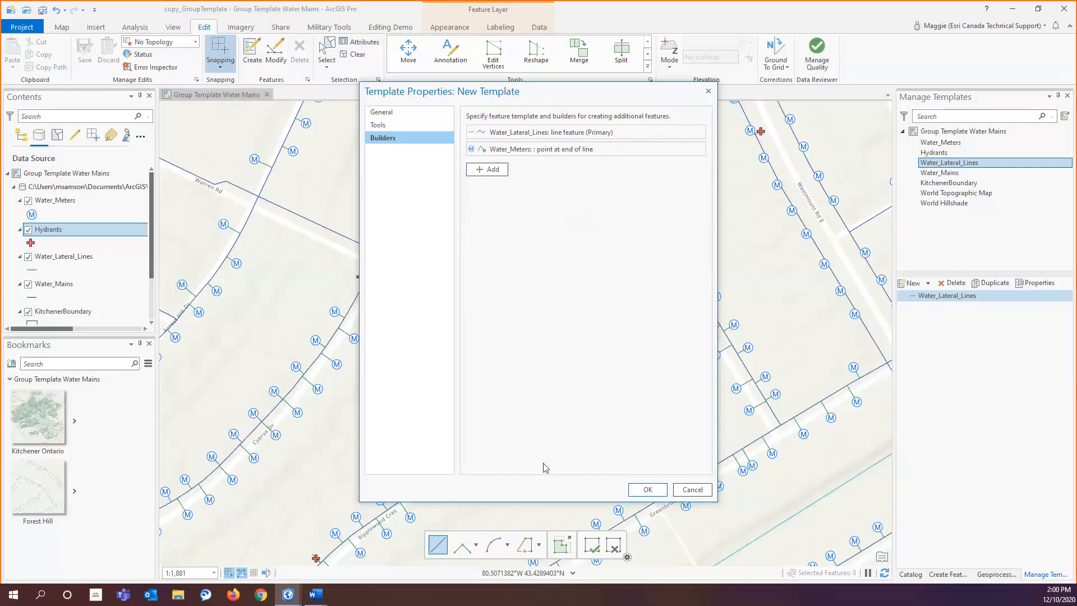
{"action": "left_click", "coordinate": [648, 490]}
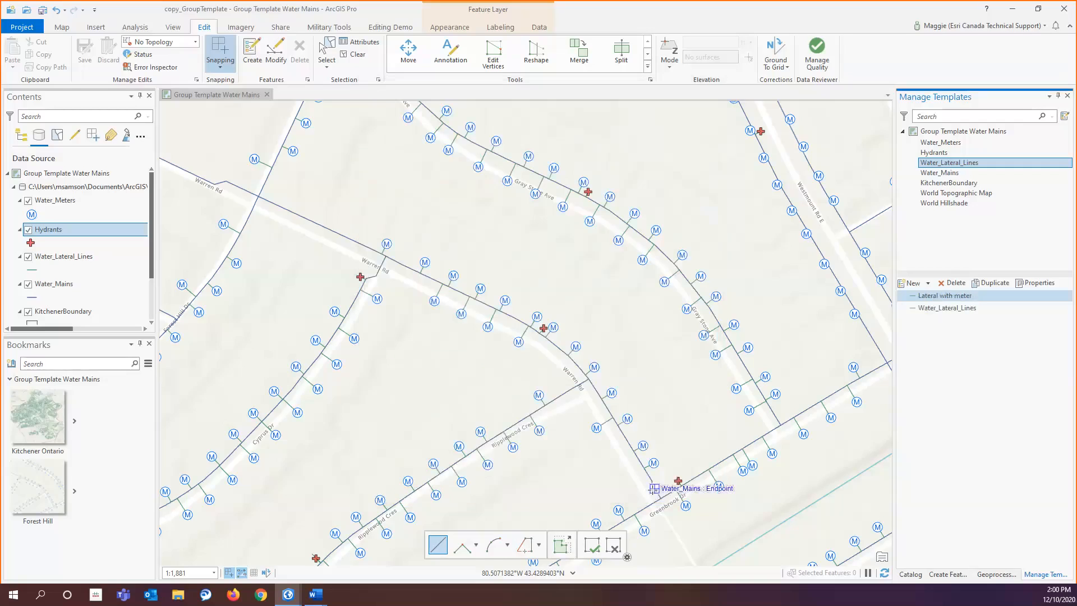
Step: Compare the new-template options for Lateral with meter and Water_Lateral_Lines, and inspect what Lateral with meter is made of
{"action": "left_click", "coordinate": [928, 285]}
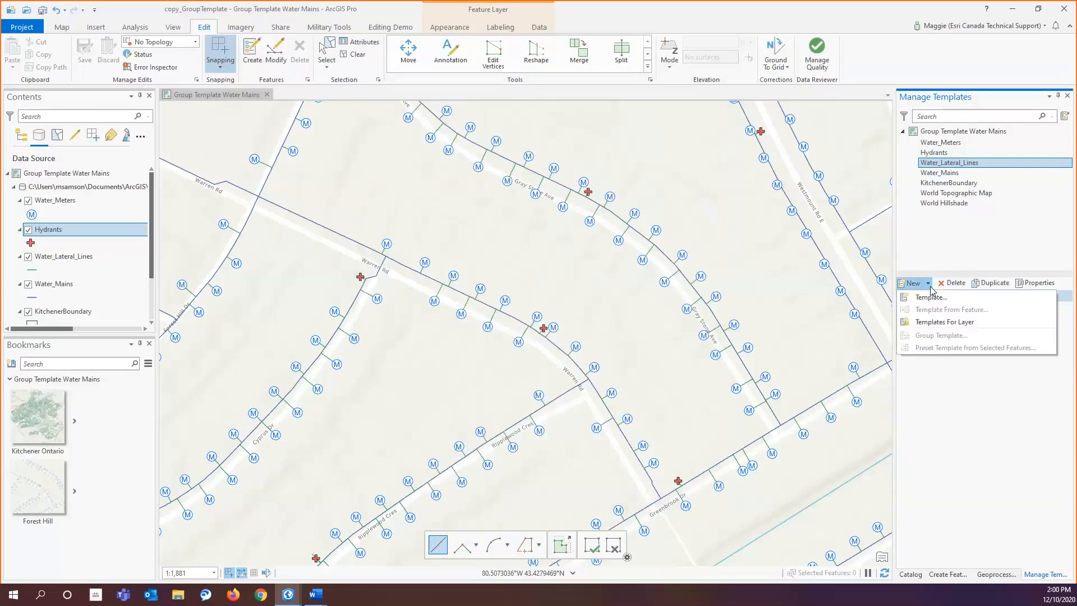
{"action": "left_click", "coordinate": [929, 287]}
{"action": "left_click", "coordinate": [937, 309], "text": "ctrl"}
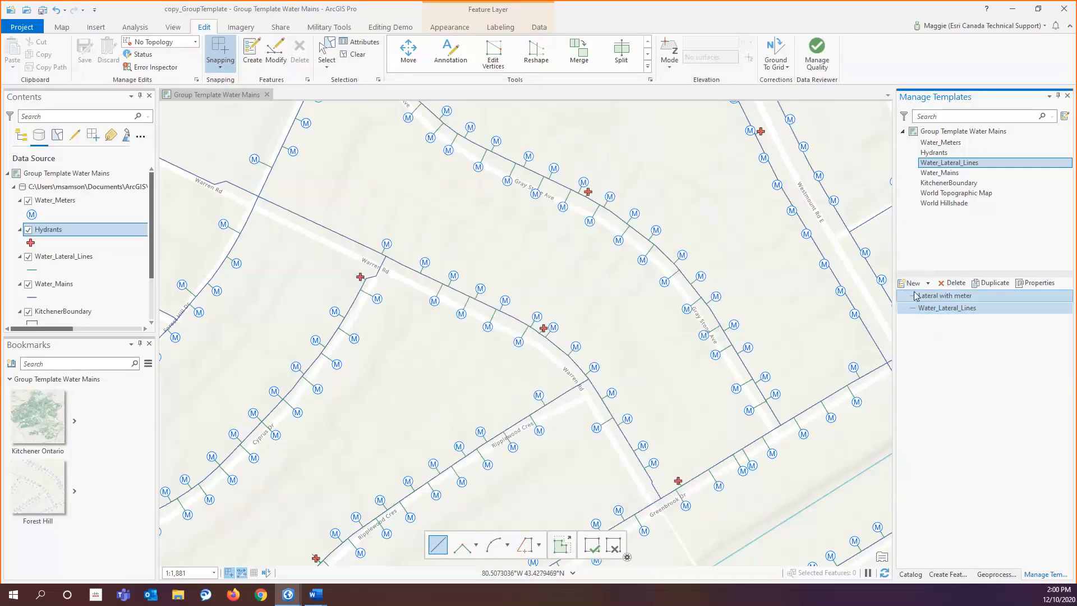
{"action": "left_click", "coordinate": [928, 285]}
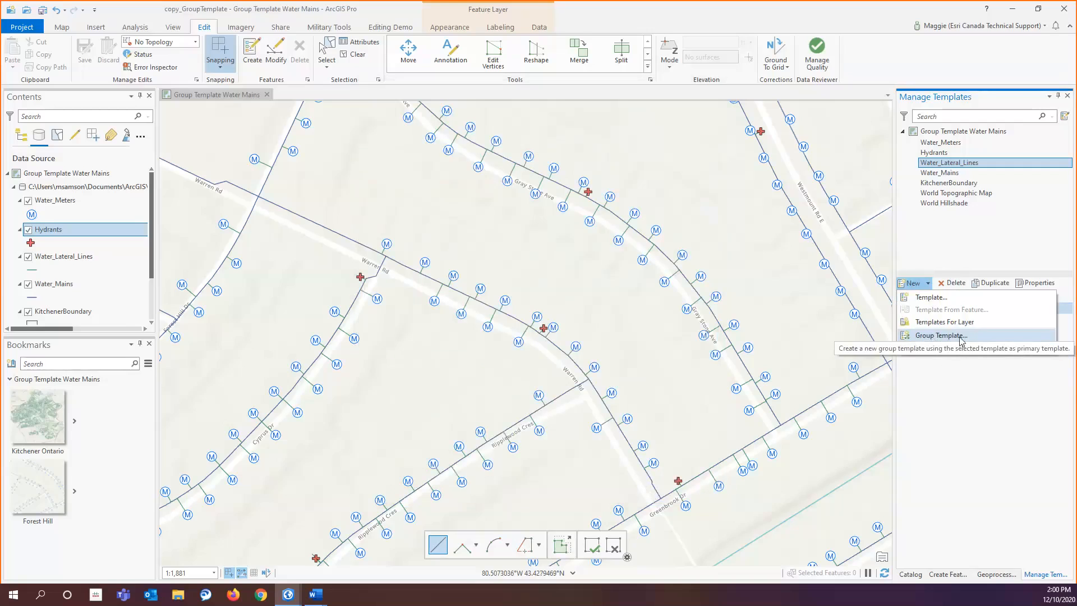
{"action": "left_click", "coordinate": [931, 336]}
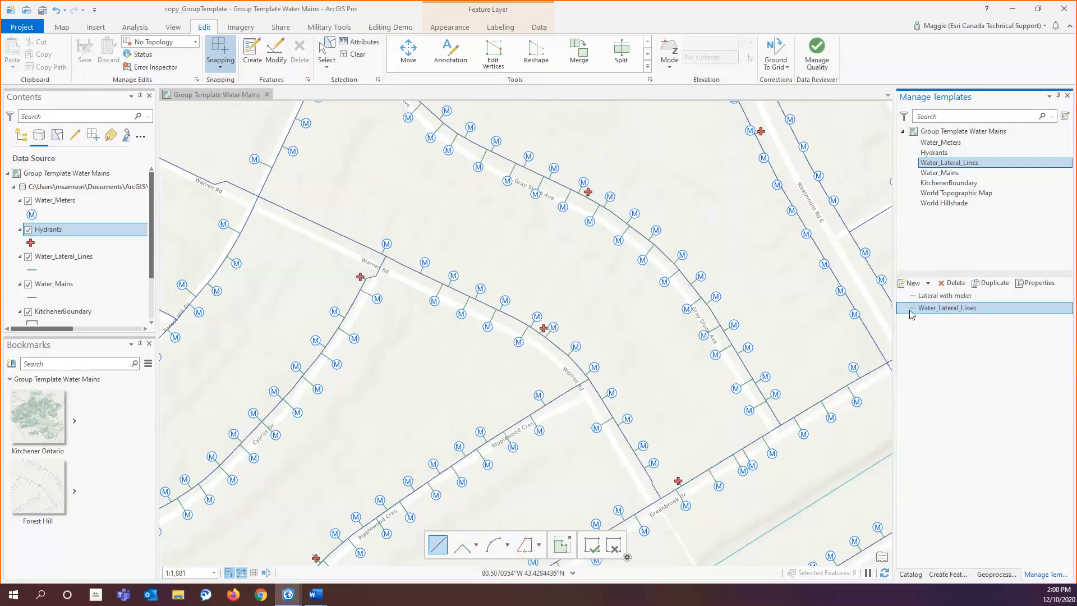
{"action": "mouse_move", "coordinate": [958, 298]}
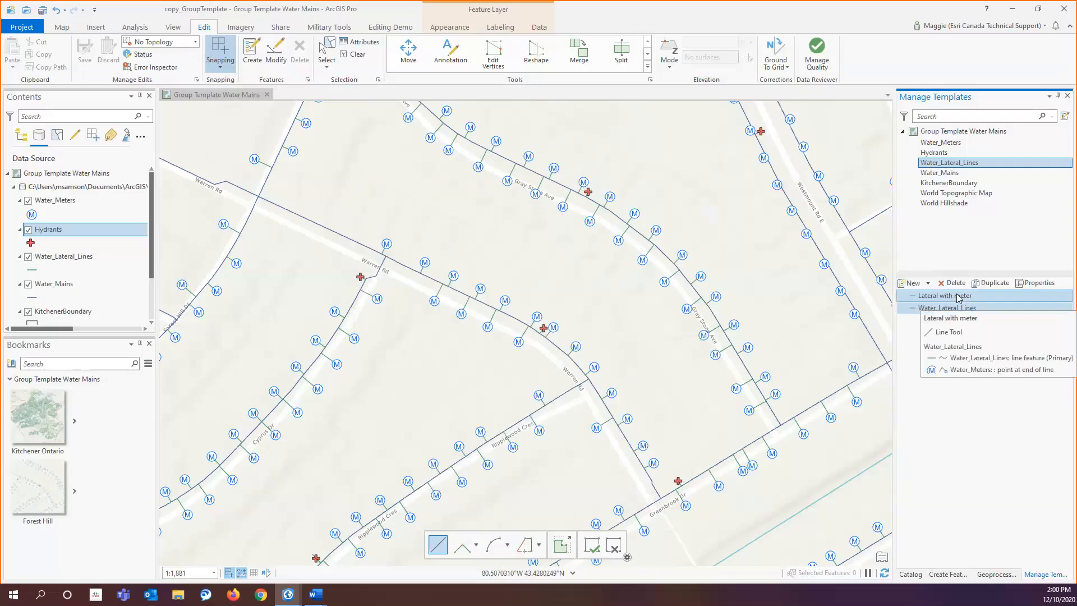
Step: Create a water lateral with the Lateral with meter template, running northeast from the Warren Rd main just west of the existing lateral near the junction
{"action": "left_click", "coordinate": [946, 574]}
{"action": "left_click", "coordinate": [931, 251]}
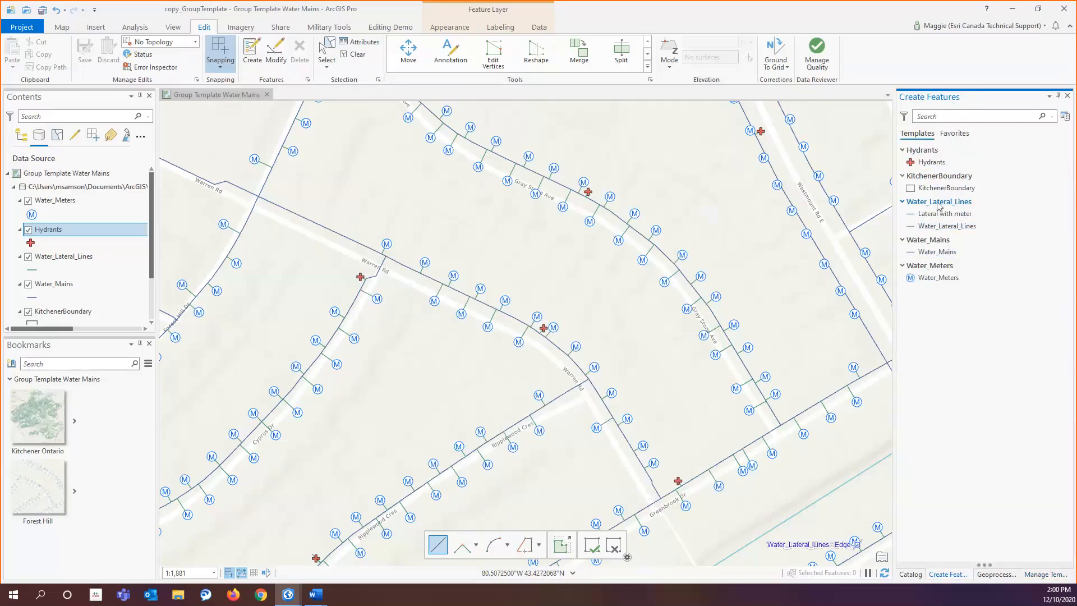
{"action": "left_click", "coordinate": [957, 224]}
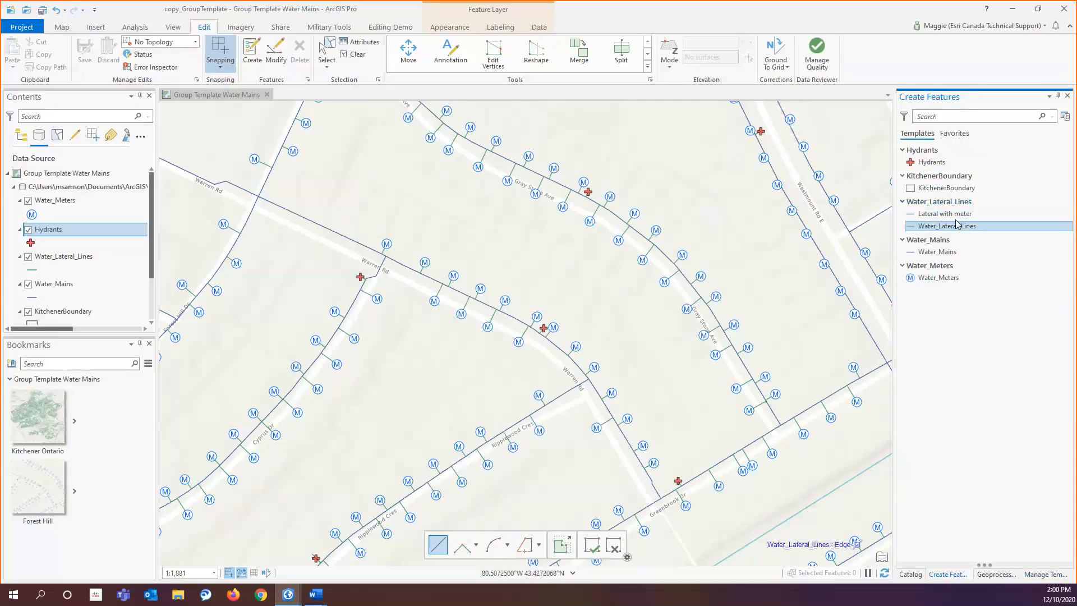
{"action": "left_click", "coordinate": [960, 215]}
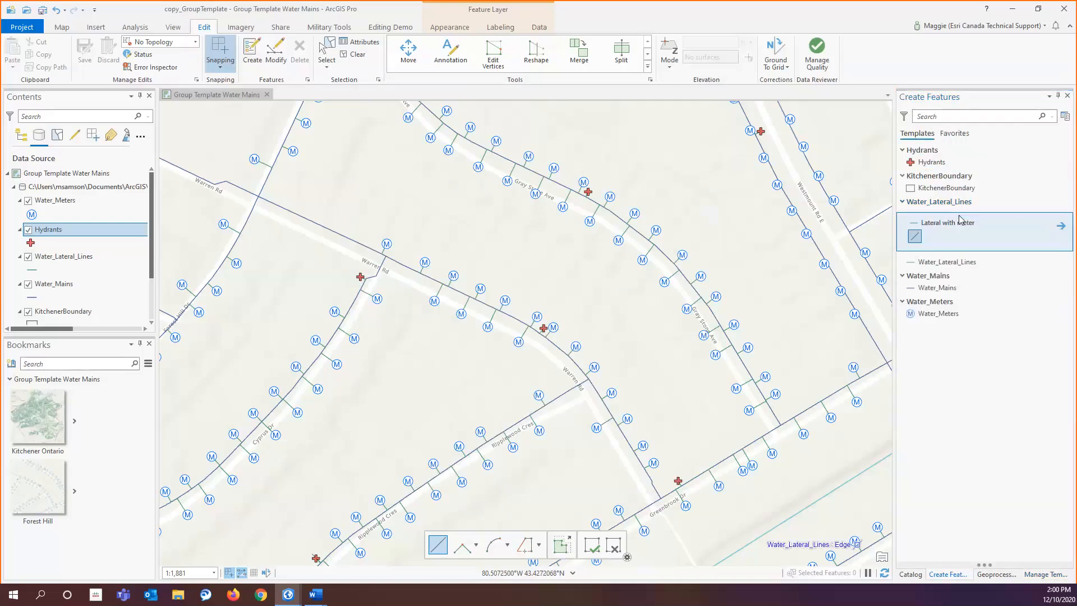
{"action": "scroll", "coordinate": [336, 254], "scroll_direction": "up", "scroll_amount": 1}
{"action": "scroll", "coordinate": [336, 254], "scroll_direction": "up", "scroll_amount": 3}
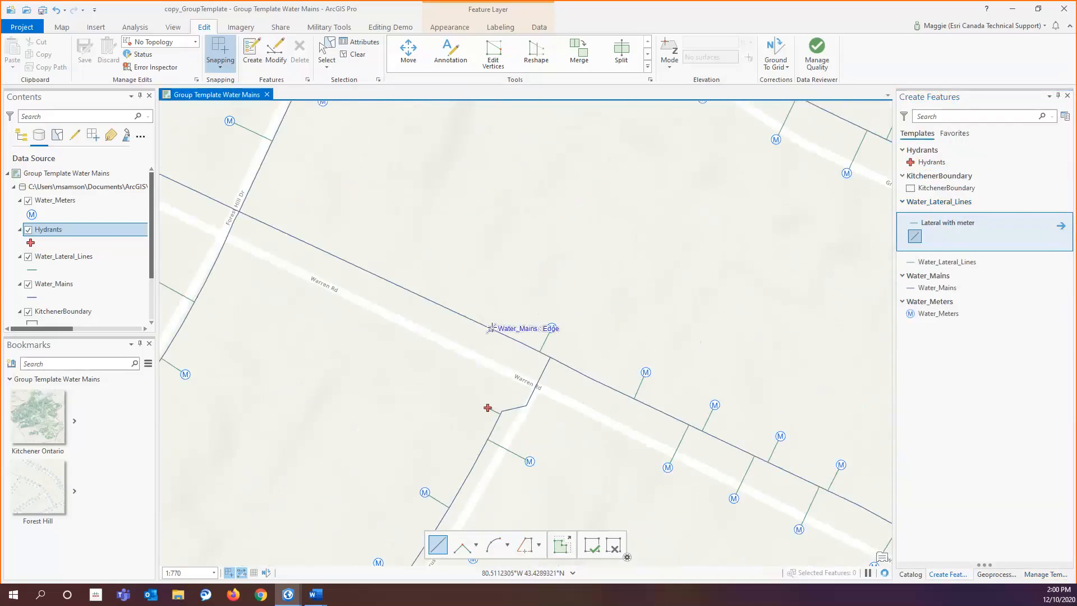
{"action": "left_click", "coordinate": [492, 328]}
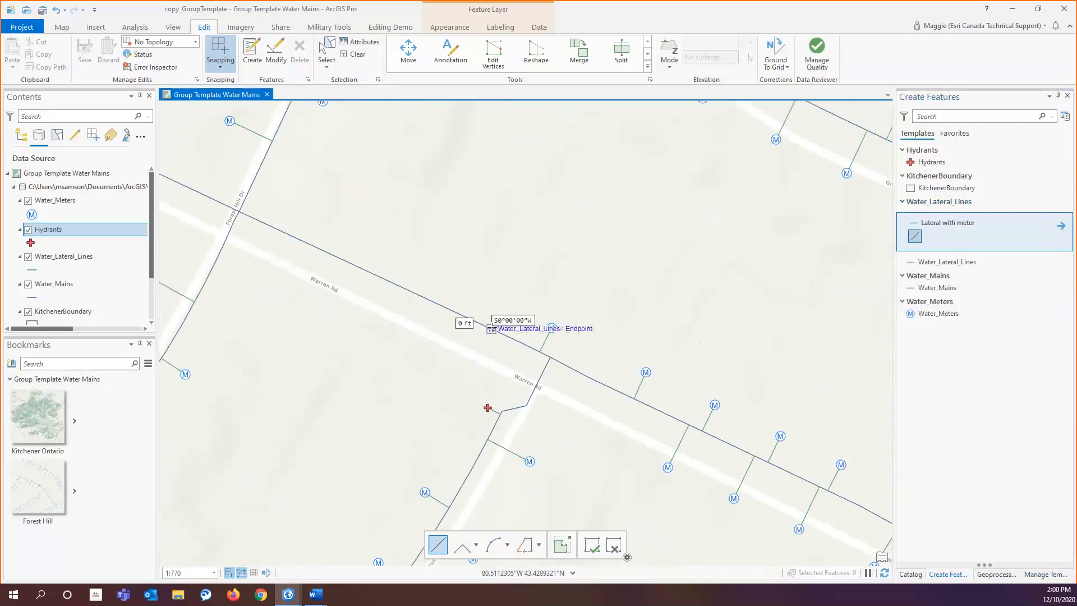
{"action": "double_click", "coordinate": [504, 303]}
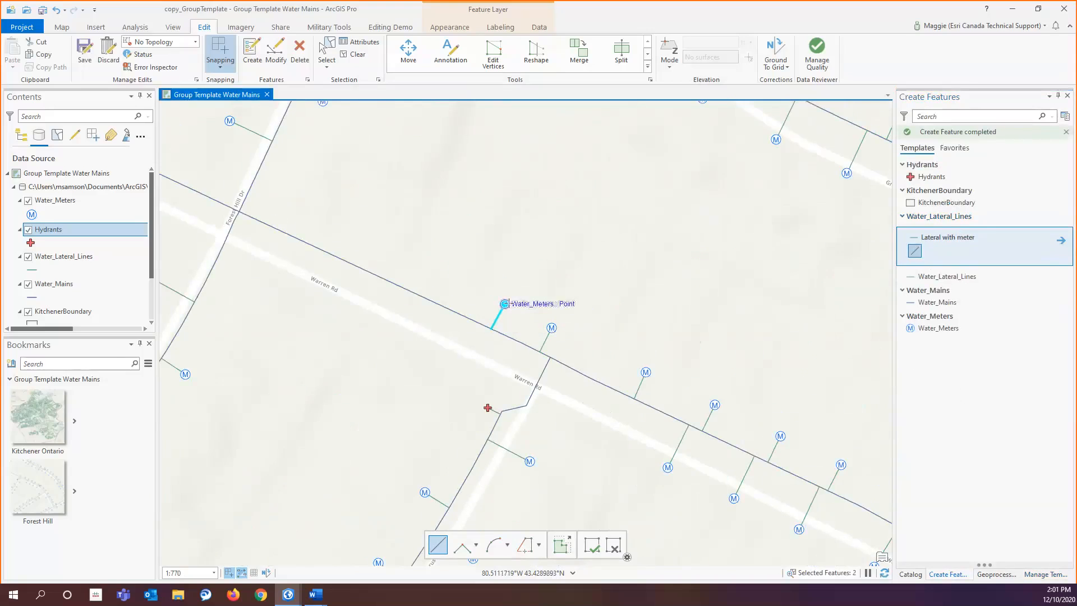
Step: Add two more short laterals with meters on the north side of the Warren Rd main, continuing west toward Forest Hill Dr
{"action": "left_click", "coordinate": [437, 302]}
{"action": "double_click", "coordinate": [456, 274]}
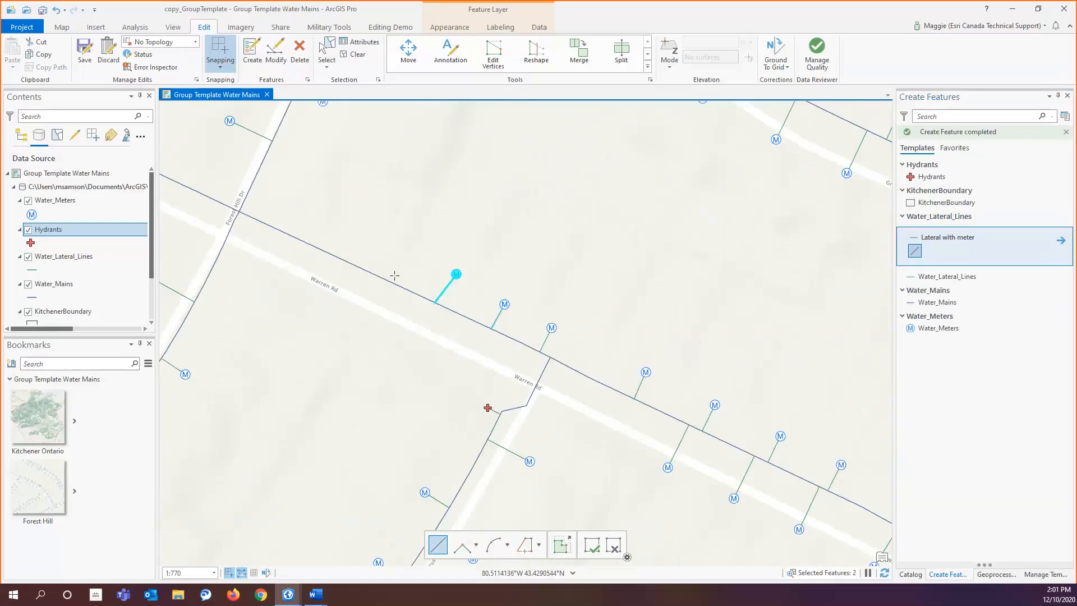
{"action": "left_click", "coordinate": [389, 277]}
{"action": "double_click", "coordinate": [399, 244]}
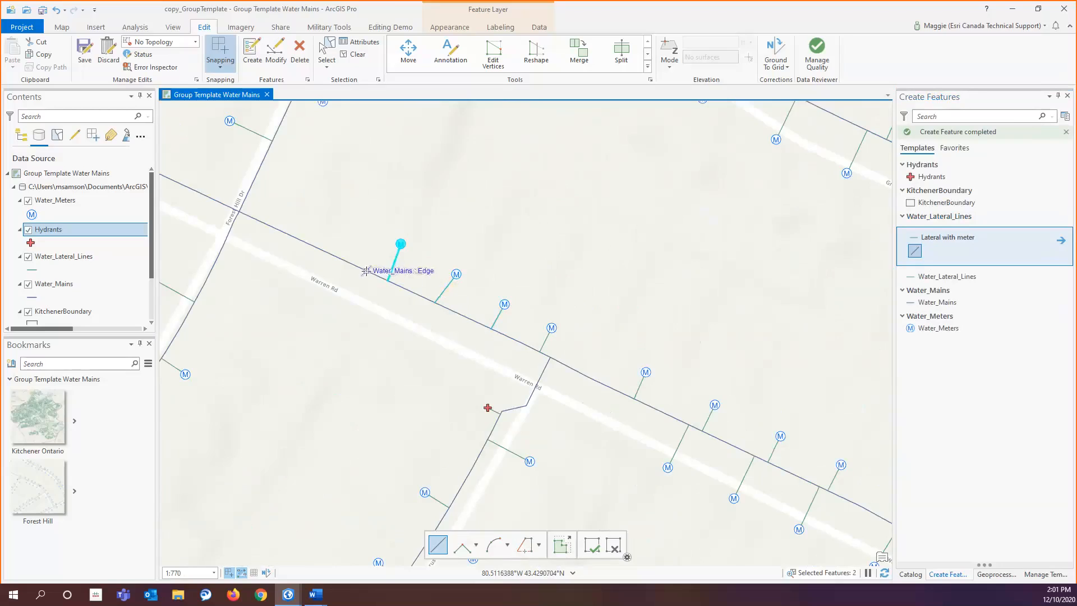
Step: Draw a zigzag multi-vertex lateral with a meter from the Warren Rd main southwest across the road, and clear the feature selection
{"action": "left_click", "coordinate": [367, 271]}
{"action": "left_click", "coordinate": [348, 291]}
{"action": "left_click", "coordinate": [350, 326]}
{"action": "left_click", "coordinate": [317, 348]}
{"action": "left_click", "coordinate": [324, 386]}
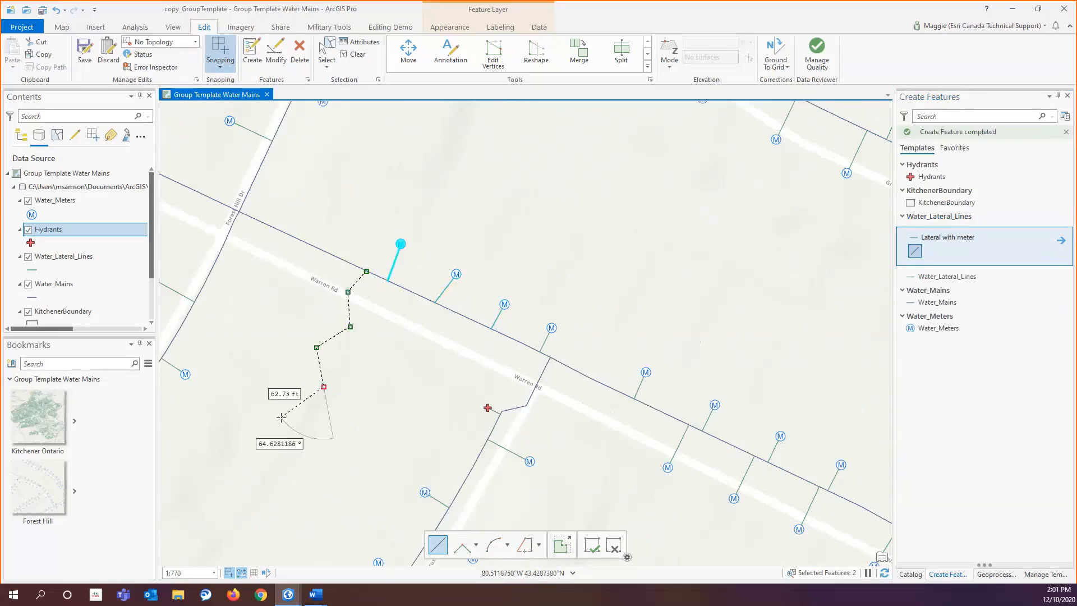
{"action": "double_click", "coordinate": [281, 417]}
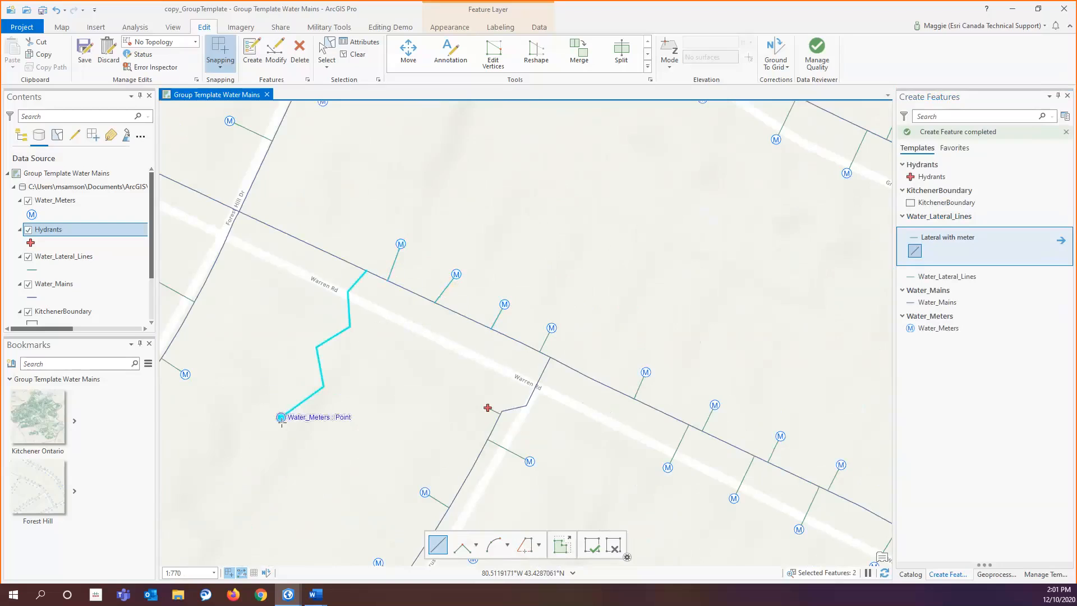
{"action": "left_click", "coordinate": [353, 53]}
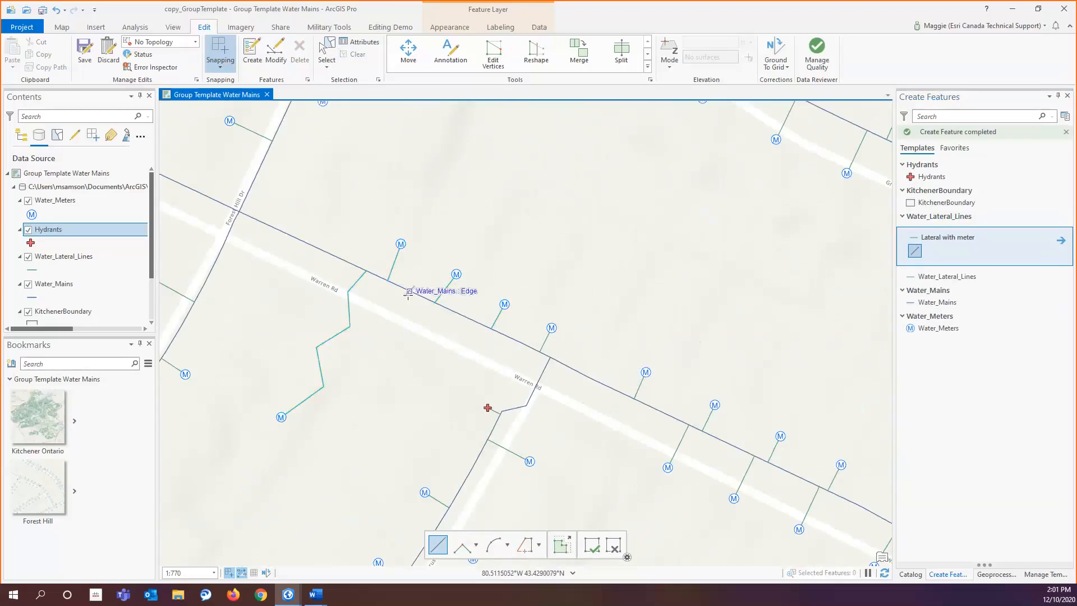
{"action": "scroll", "coordinate": [430, 362], "scroll_direction": "down", "scroll_amount": 2}
{"action": "left_click_drag", "start_coordinate": [430, 361], "coordinate": [436, 367]}
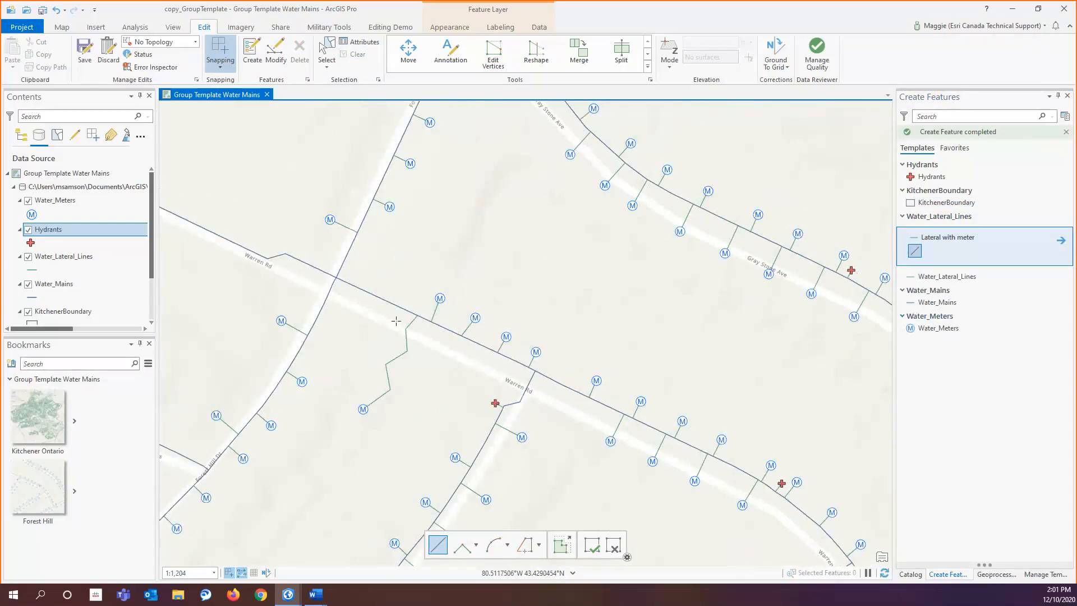
{"action": "scroll", "coordinate": [414, 287], "scroll_direction": "down", "scroll_amount": 1}
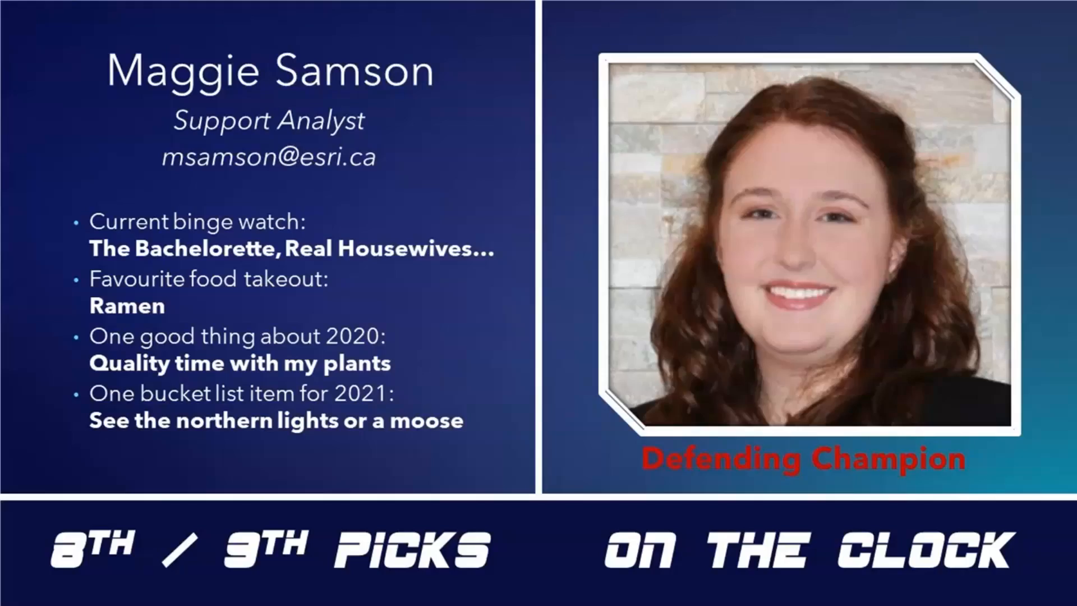
{"action": "key", "text": "Right"}
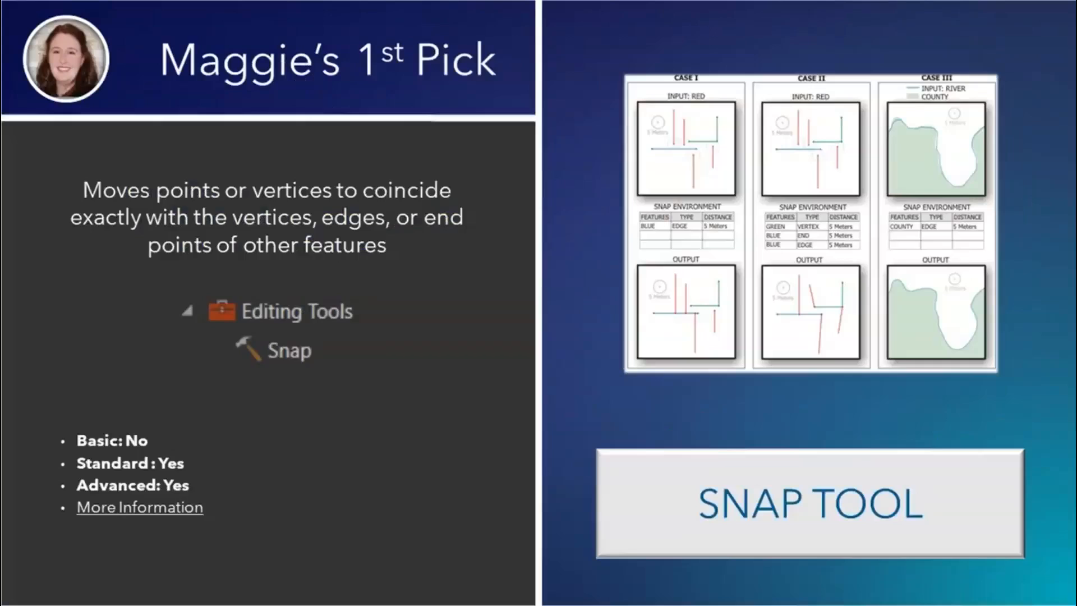